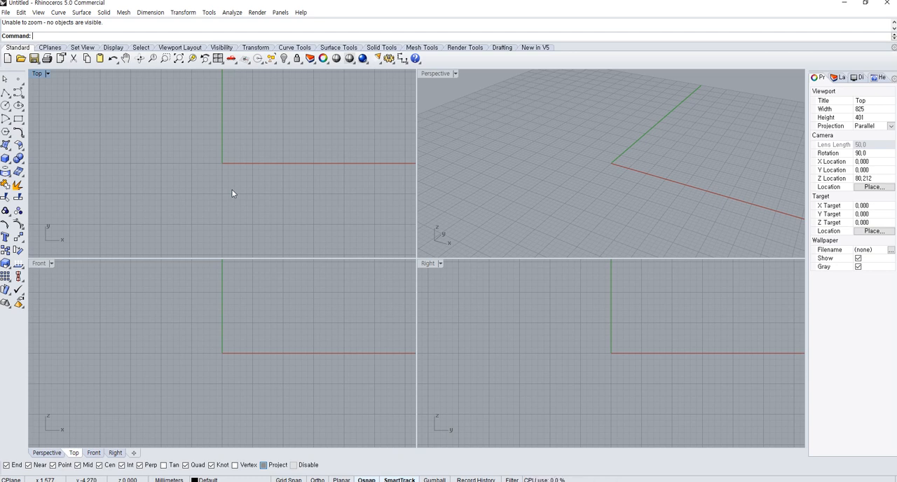
Draw a rounded rectangle centred on the origin in the Top view, about 19.7 by 10.5 mm with corner radius about 5.2 mm
left_click(21, 115)
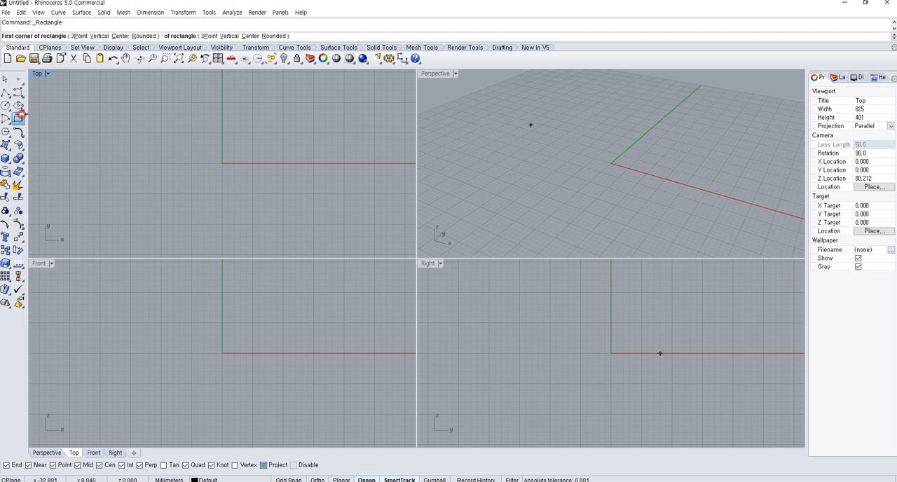
scroll(244, 166, "down", 4)
right_click_drag(260, 172, 260, 211)
type("c")
right_click(237, 202)
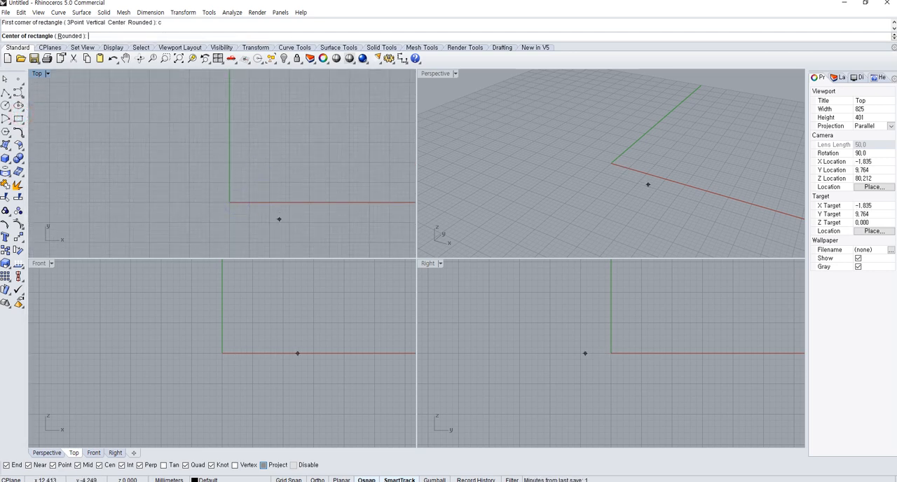
type("0")
key("Return")
scroll(283, 229, "down", 1)
right_click_drag(283, 229, 279, 227)
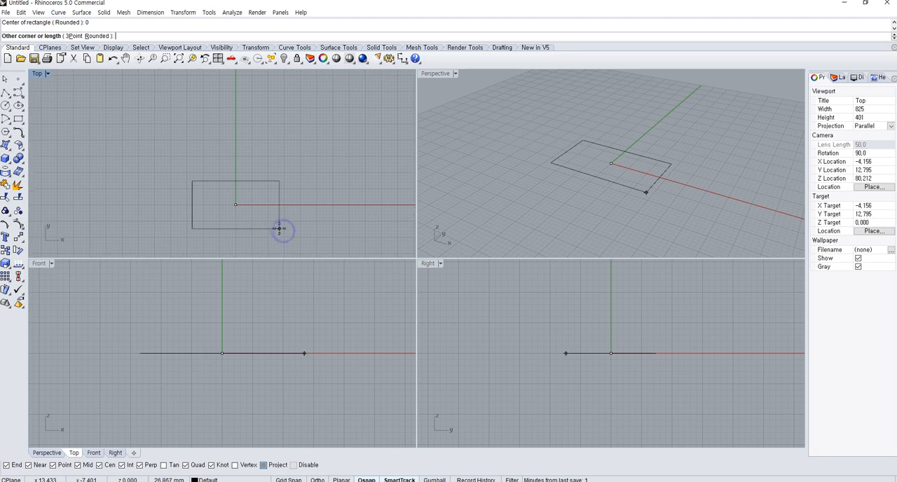
type("r")
key("Return")
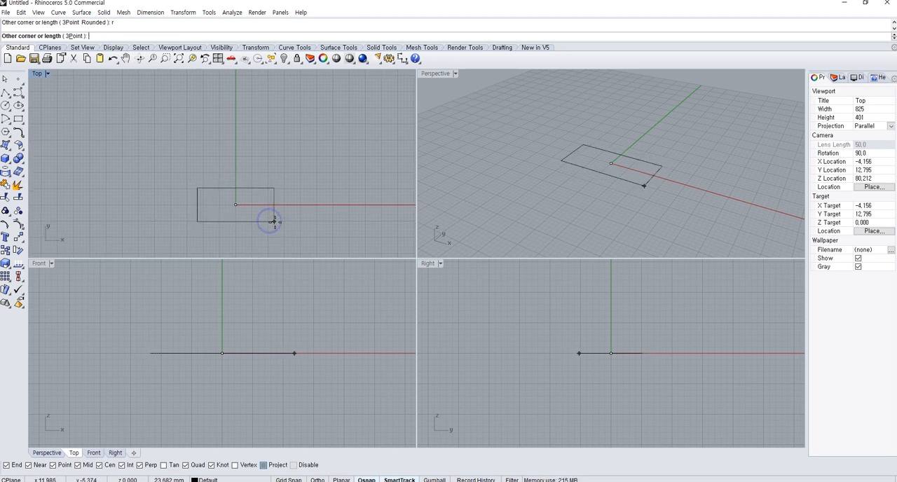
scroll(274, 222, "up", 4)
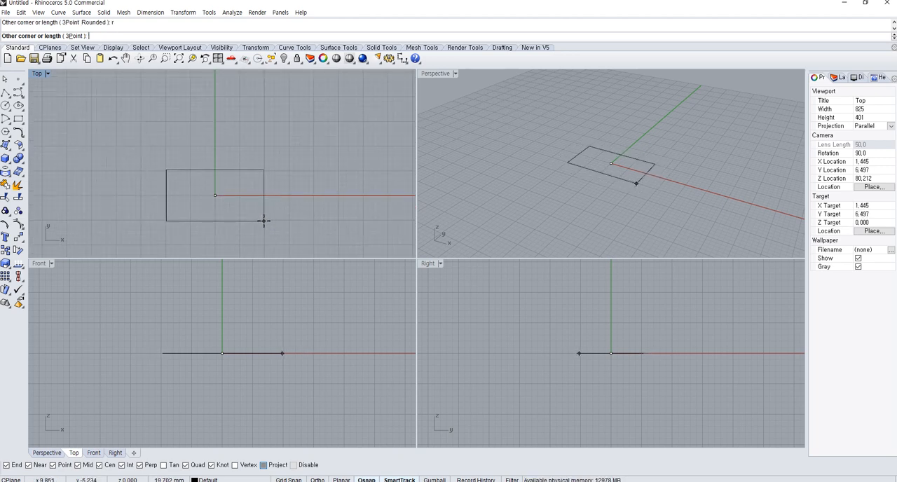
left_click(262, 221)
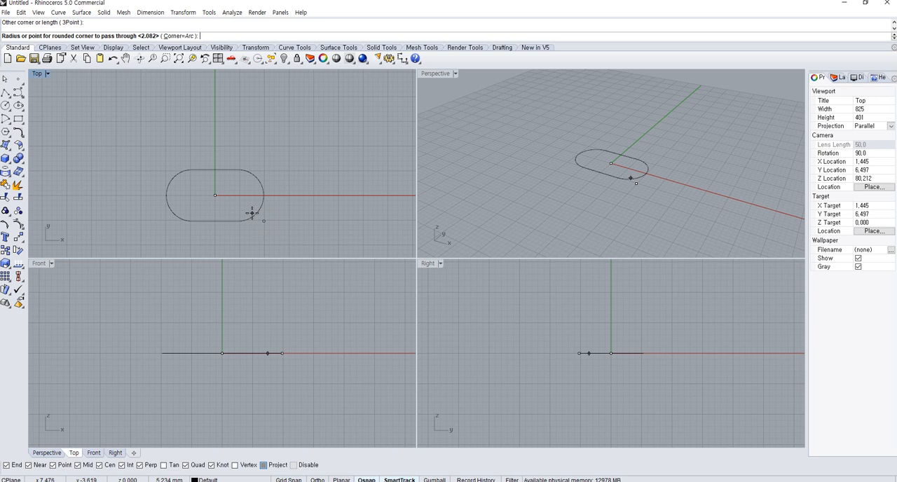
left_click(252, 212)
right_click_drag(253, 214, 265, 213)
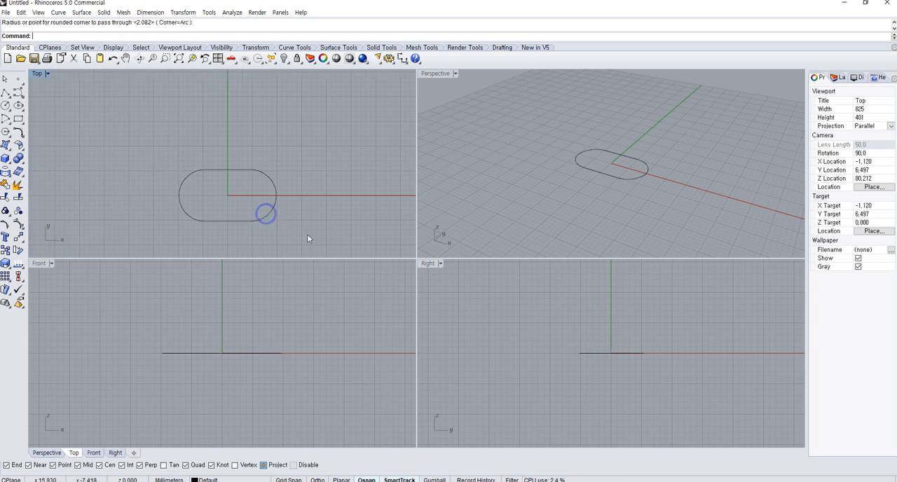
Extrude the rounded rectangle straight up into a tall solid, setting its height freehand in the Front view
left_click_drag(307, 234, 252, 211)
scroll(248, 225, "down", 4)
scroll(274, 364, "down", 12)
right_click_drag(278, 293, 279, 339)
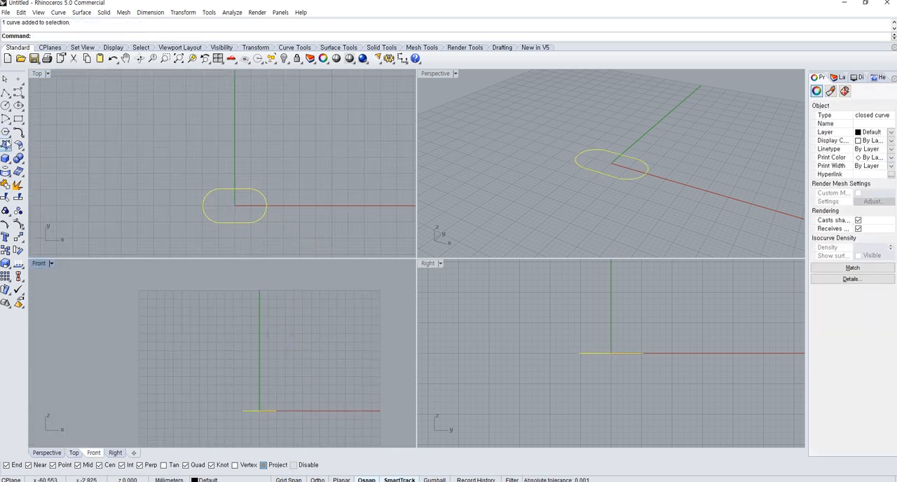
left_click(6, 158)
left_click(46, 188)
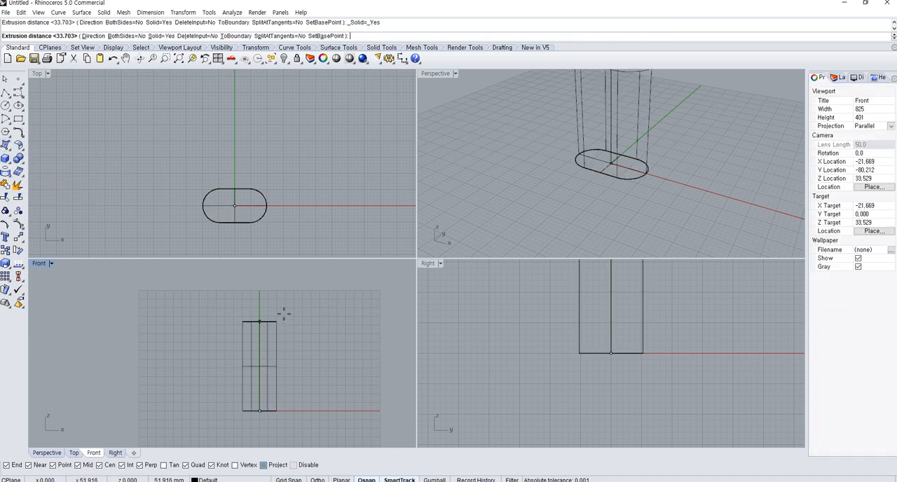
left_click(283, 282)
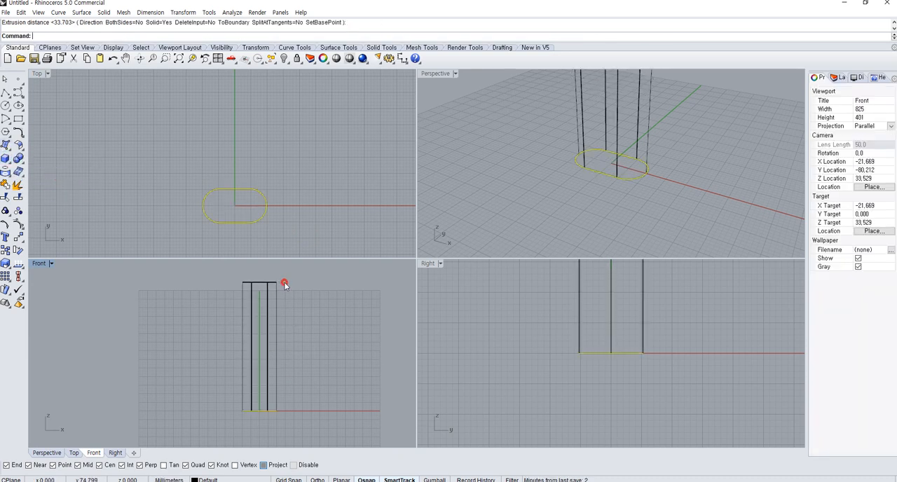
left_click(354, 317)
Draw a horizontal line across the upper part of the extruded solid in the Front view, at a height of about 56.5 mm
scroll(644, 129, "down", 5)
right_click_drag(633, 130, 649, 205, "shift")
scroll(321, 398, "down", 2)
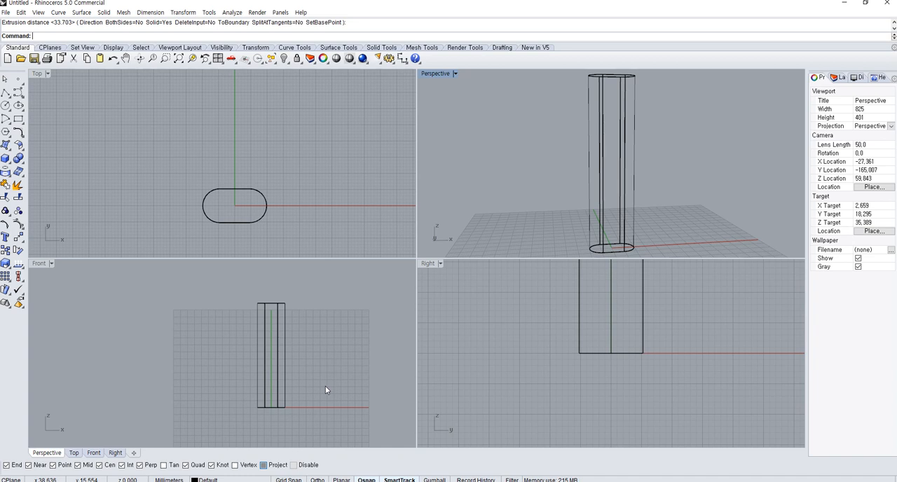
scroll(327, 396, "down", 2)
right_click_drag(585, 155, 604, 186)
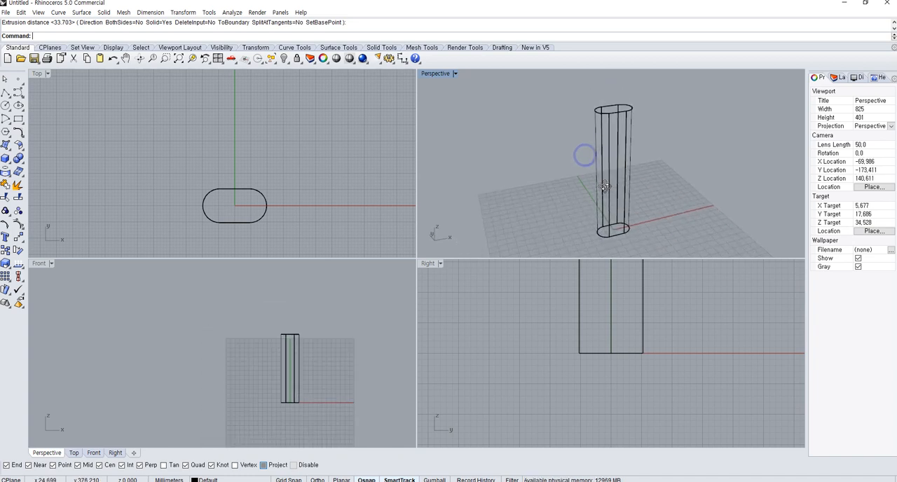
right_click(311, 381)
scroll(311, 381, "up", 3)
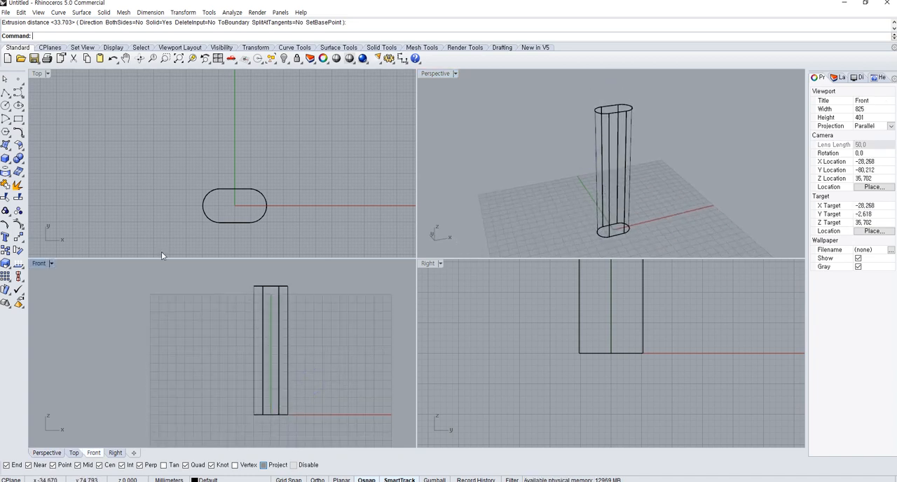
left_click(5, 92)
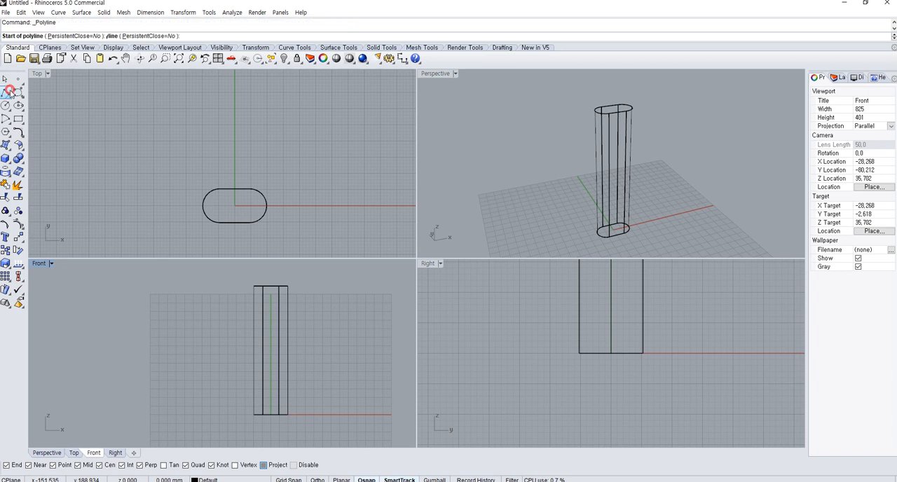
left_click(230, 321)
left_click(326, 322)
key("Return")
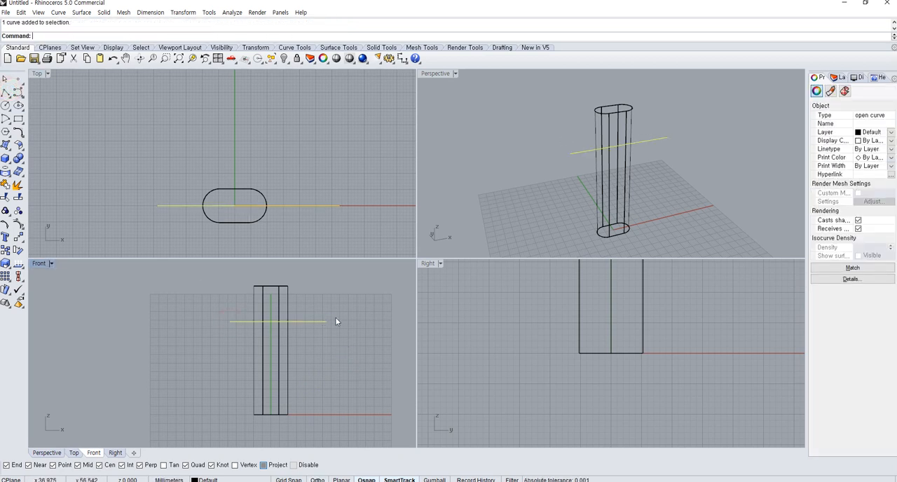
Move the horizontal line a short distance straight down in the Front view
type("M")
key("Return")
scroll(336, 318, "up", 6)
left_click(351, 304)
left_click(351, 320)
scroll(350, 323, "down", 6)
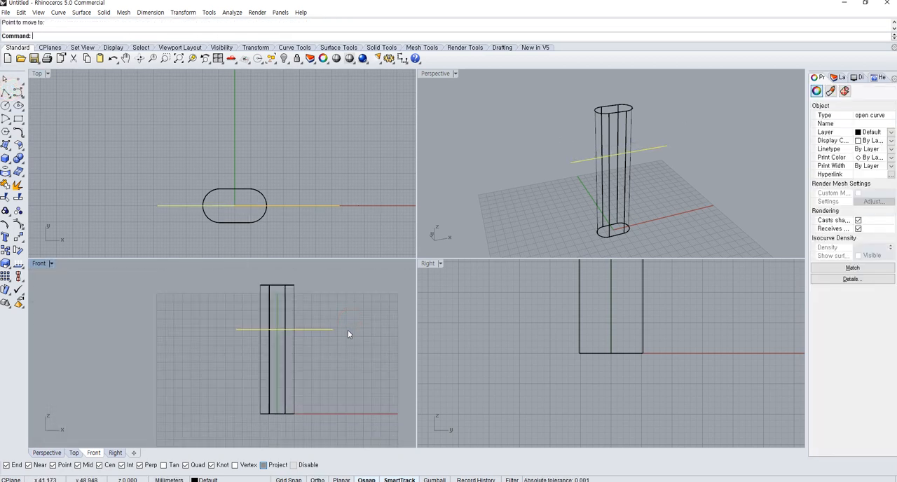
right_click_drag(348, 330, 331, 331)
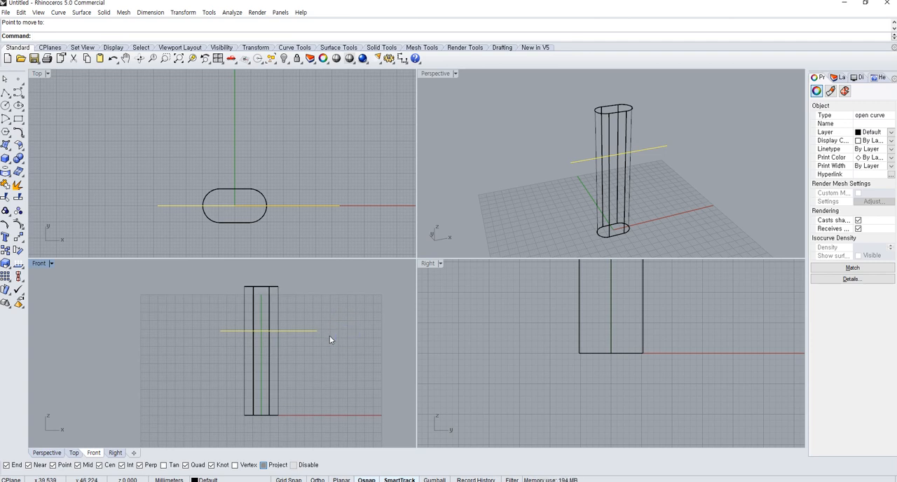
Deselect the line, set the Perspective view to shaded display and orbit around the solid
left_click(566, 128)
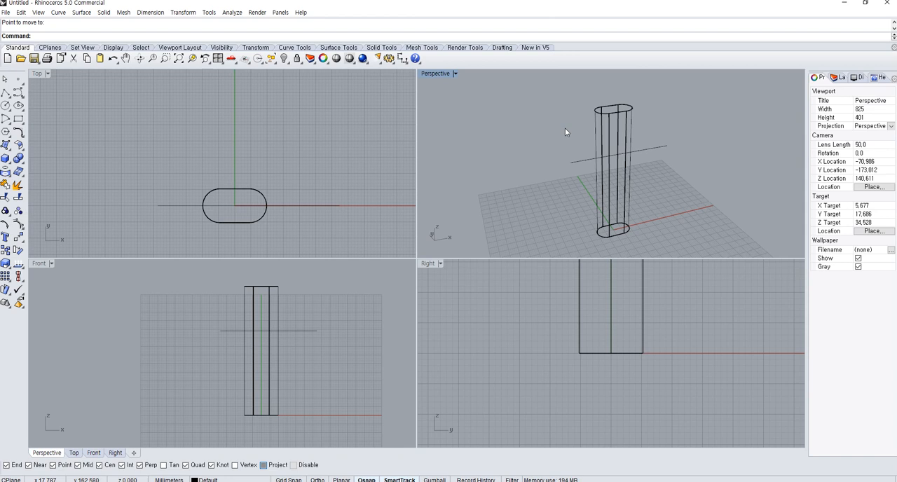
key("ctrl+alt+s")
mouse_move(566, 132)
right_mouse_down()
mouse_move(564, 140)
mouse_move(665, 174)
mouse_move(629, 168)
right_mouse_up()
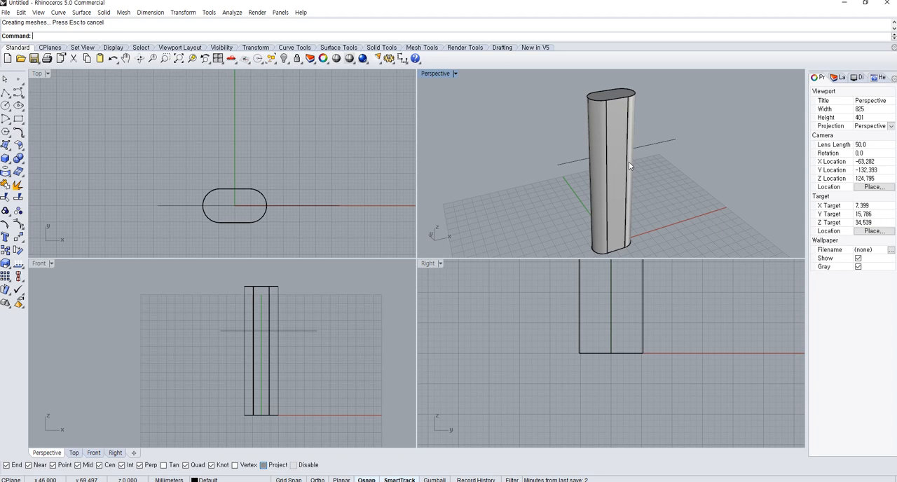
Delete the extruded solid together with its base curve and the horizontal line
left_click_drag(316, 229, 190, 169)
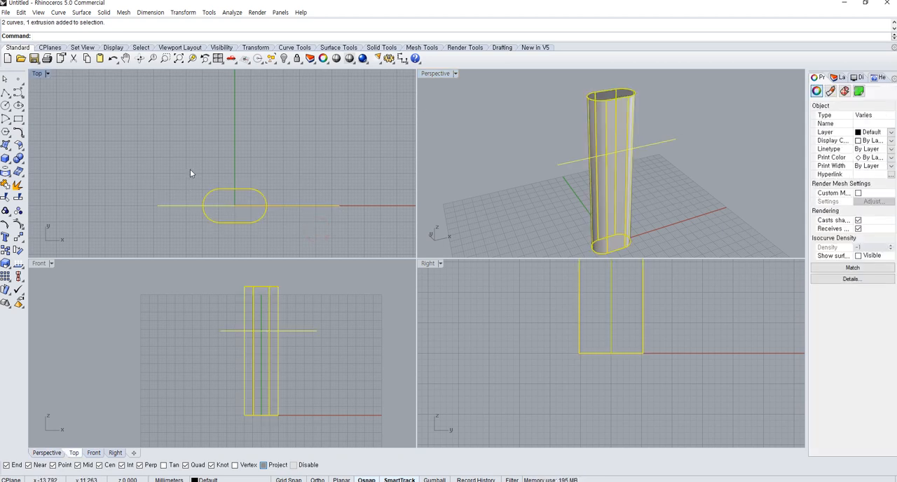
key("Delete")
Draw a rounded rectangle centred on the origin in the Top view, about 26 by 16 mm with corner radius about 7.5 mm, and select it
left_click(16, 120)
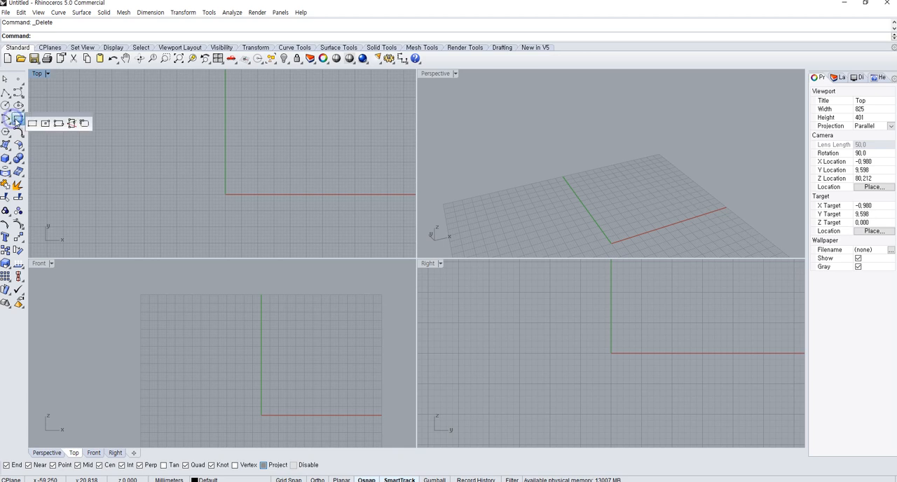
left_click(46, 123)
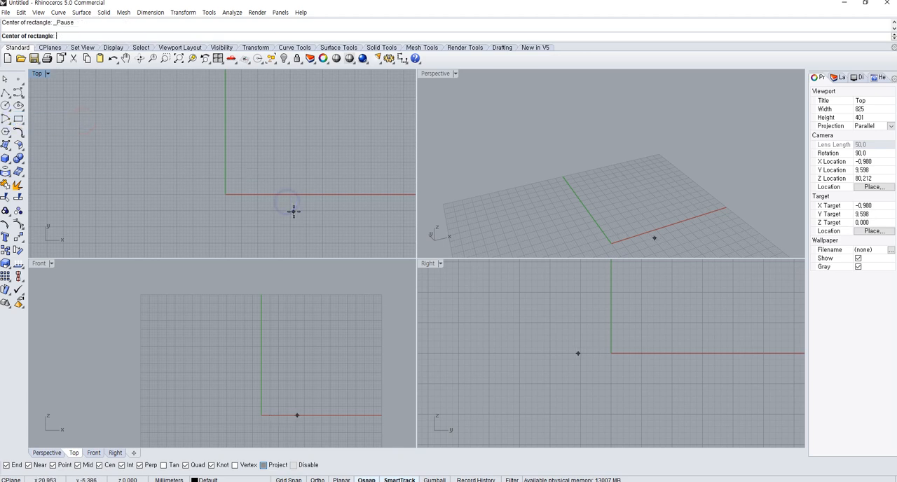
type("0")
key("Return")
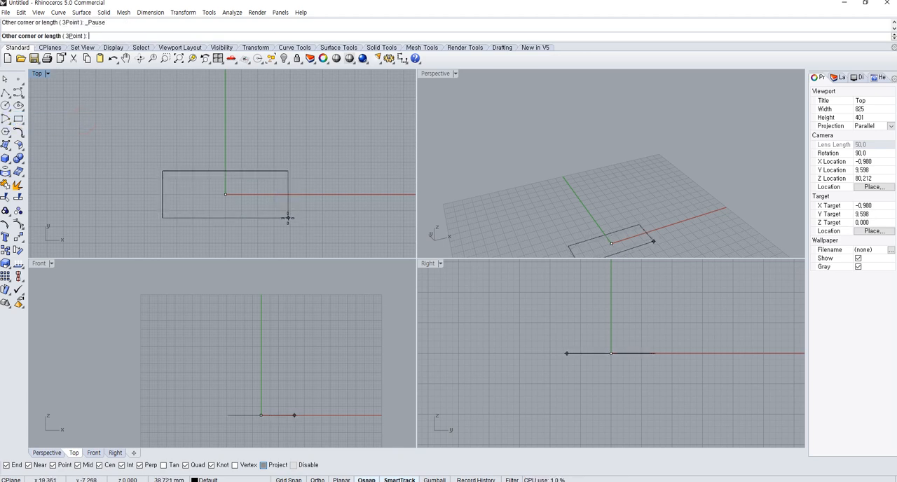
left_click(266, 220)
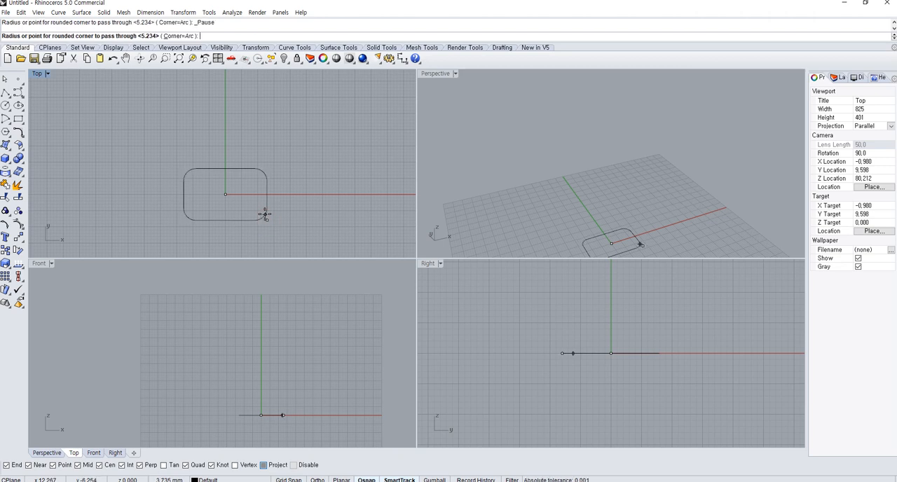
left_click(261, 211)
scroll(273, 222, "up", 8)
right_click_drag(274, 220, 297, 218)
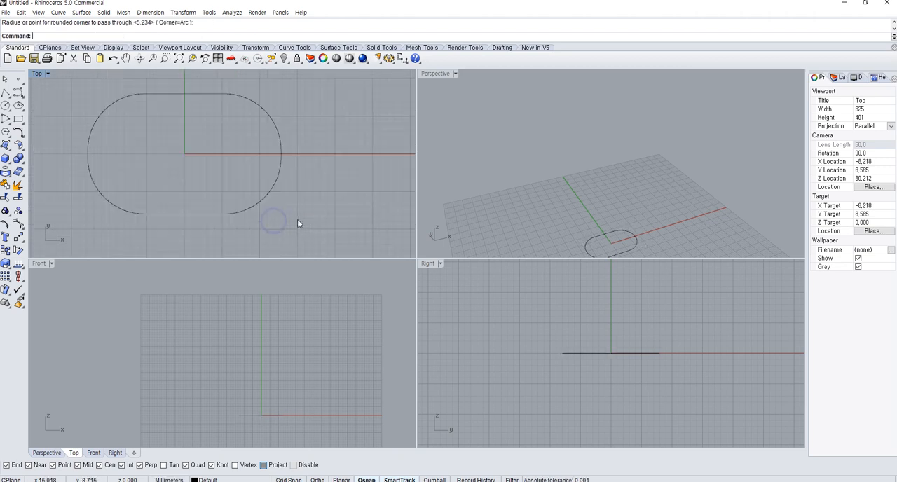
left_click_drag(295, 220, 62, 122)
Draw a second, larger rounded rectangle corner to corner in the Top view, to the upper right of the first one
left_click(23, 123)
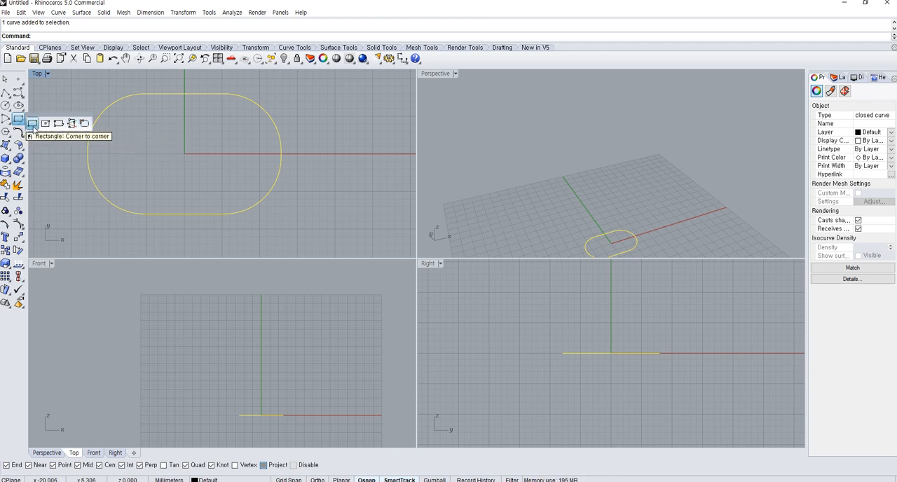
left_click(85, 125)
scroll(170, 144, "down", 8)
right_click_drag(254, 141, 184, 166)
left_click(211, 166)
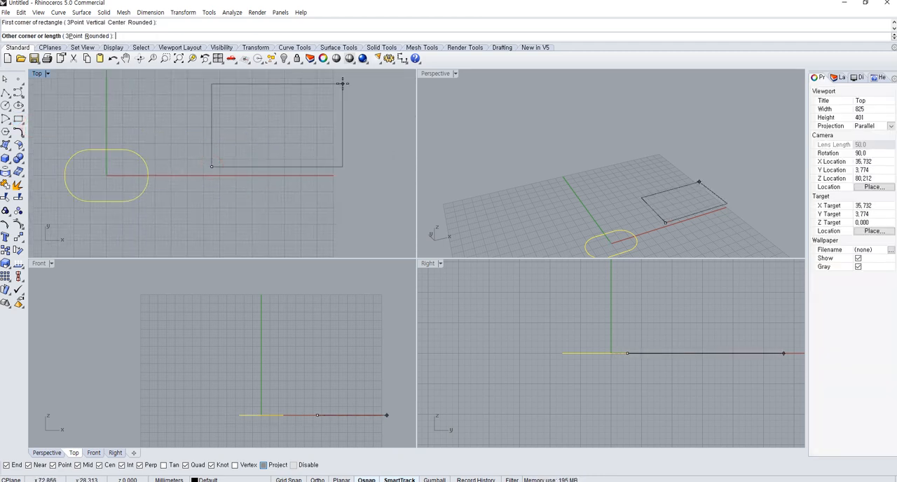
left_click(95, 36)
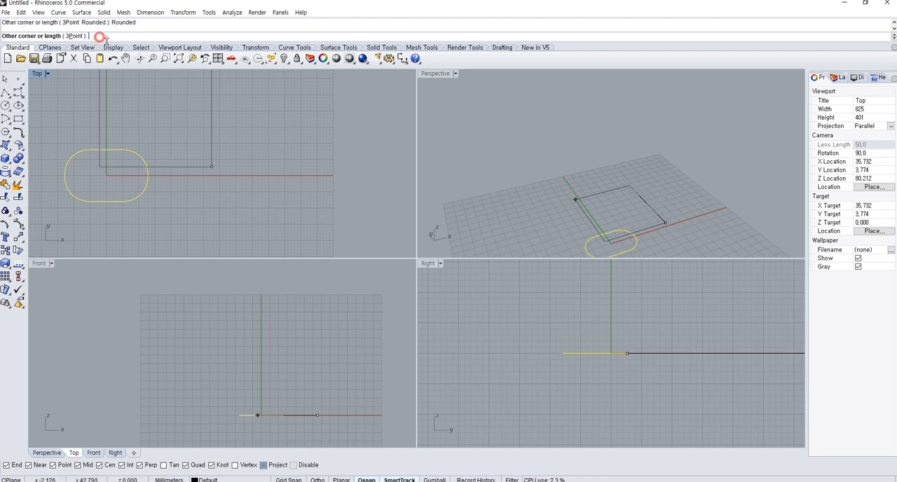
right_click_drag(351, 119, 335, 153)
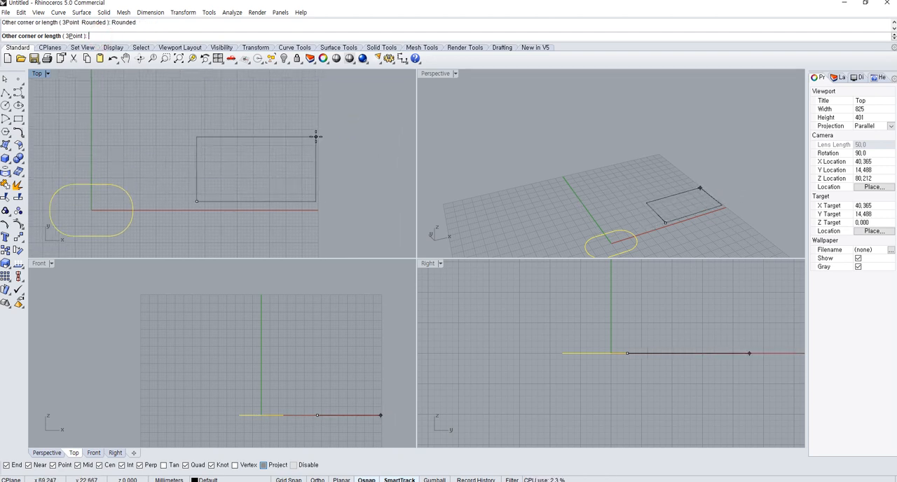
left_click(318, 138)
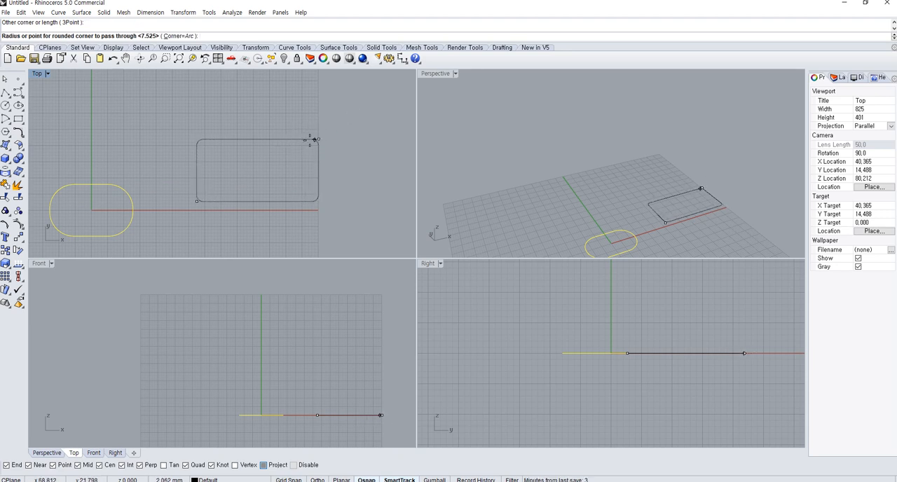
left_click(292, 147)
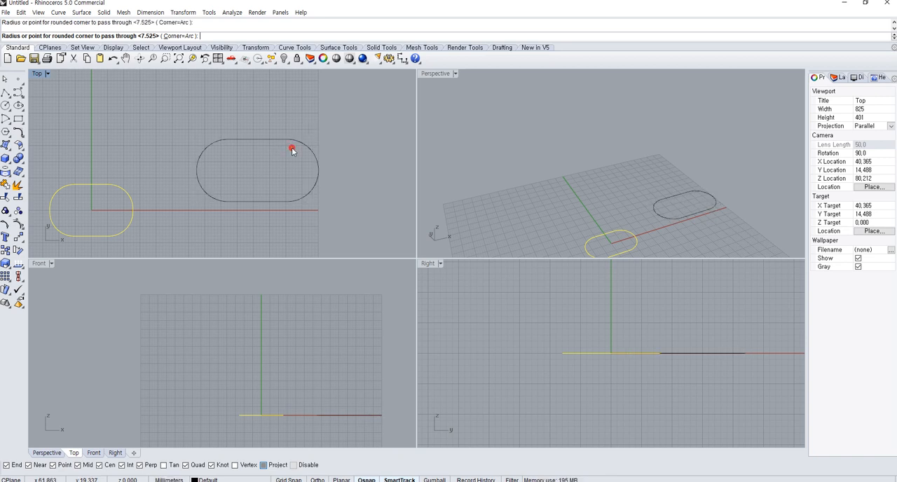
Delete the second rounded rectangle
left_click_drag(338, 181, 259, 155)
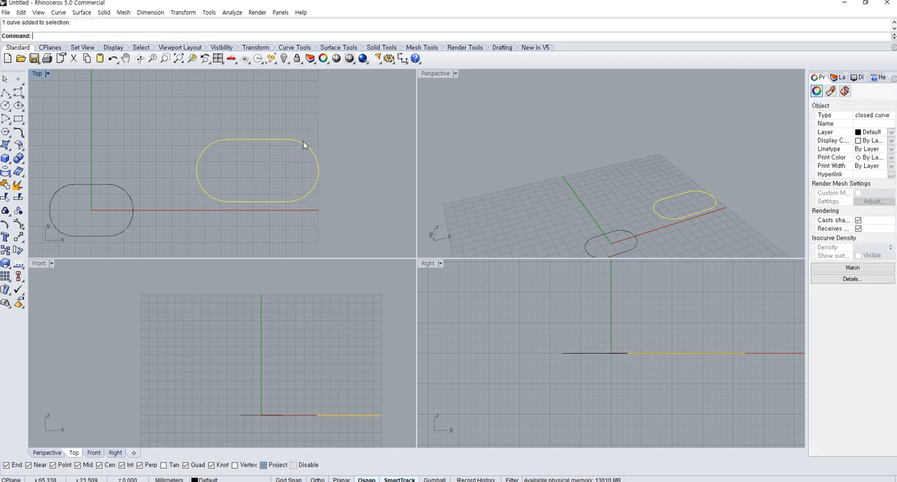
key("Delete")
Insert knots at the midpoints of the upper and lower straight edges of the rounded rectangle centred on the origin
right_click_drag(154, 204, 251, 199)
left_click_drag(256, 217, 182, 177)
right_click_drag(178, 174, 196, 152)
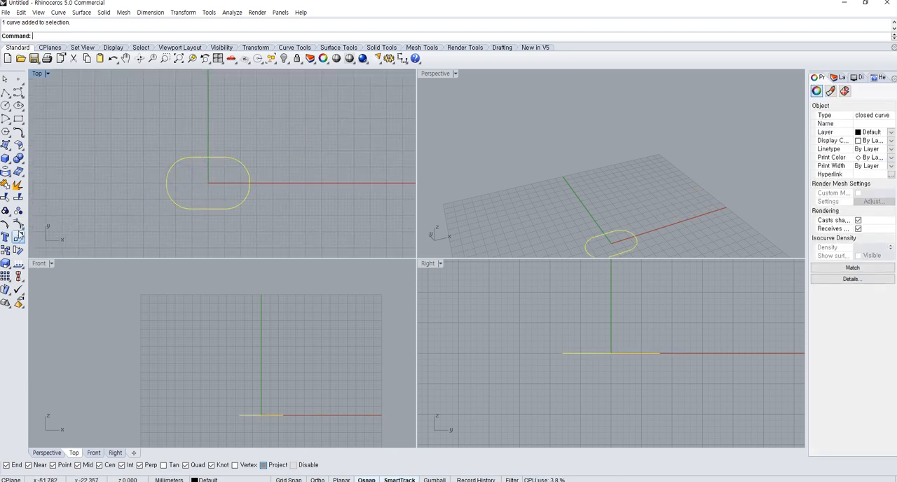
right_click(20, 227)
left_click(21, 227)
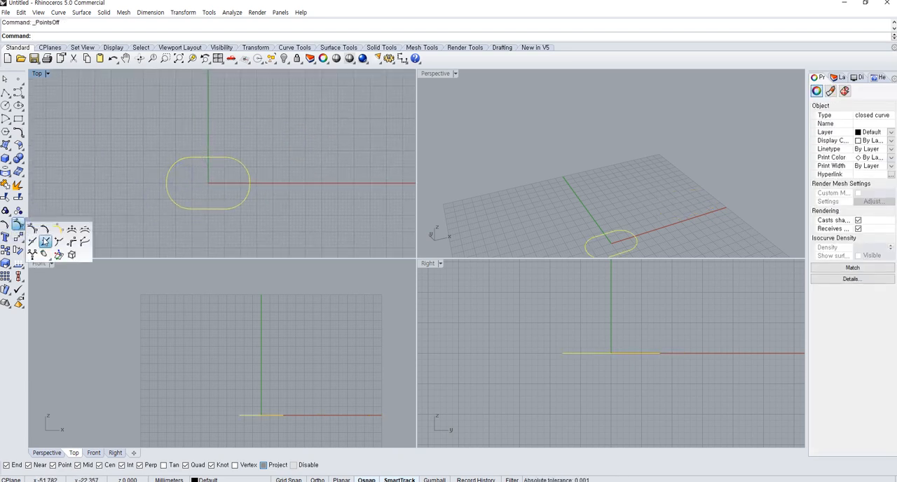
left_click(33, 241)
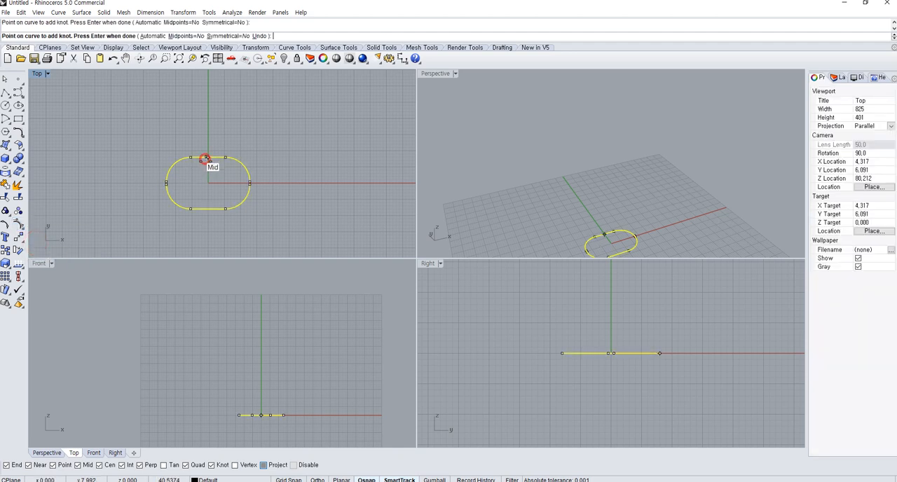
left_click(205, 158)
right_click(211, 211)
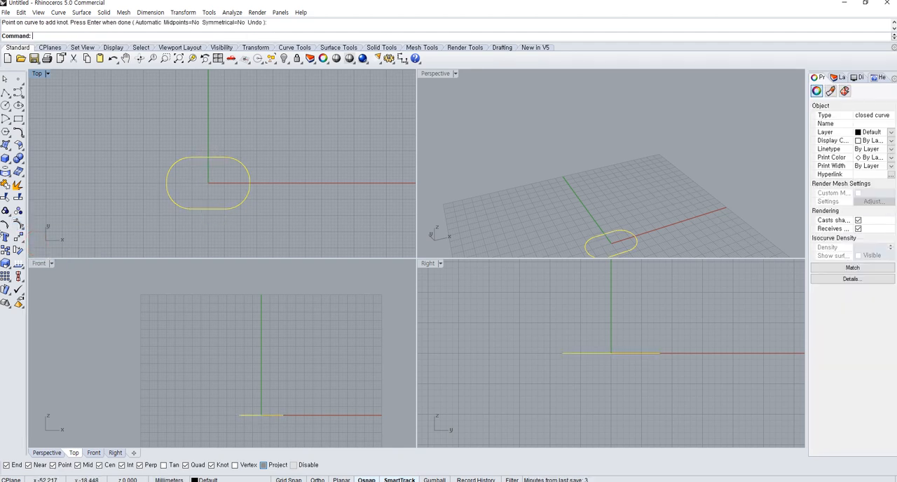
Show the outline's control points and stretch the four middle ones vertically with Scale1D from the right quadrant, by a factor of about 1.065
left_click(21, 227)
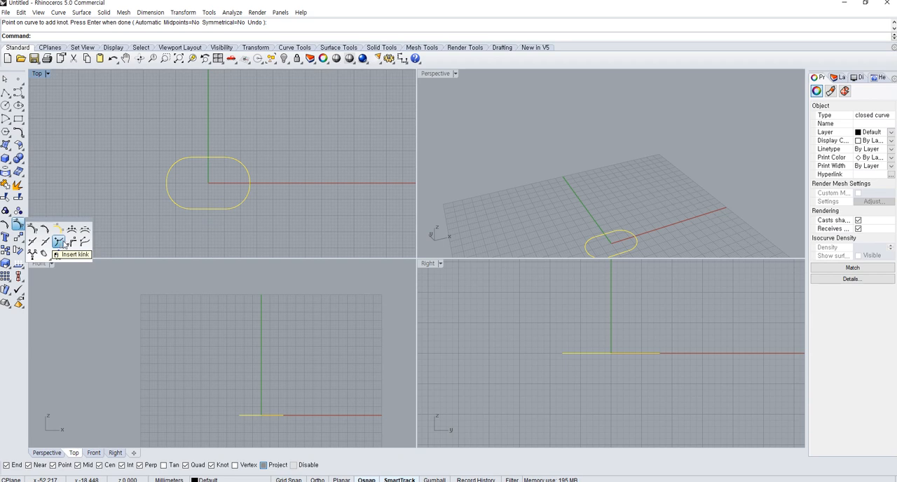
left_click_drag(269, 184, 218, 212)
key("F10")
left_click(10, 266)
left_click(43, 270)
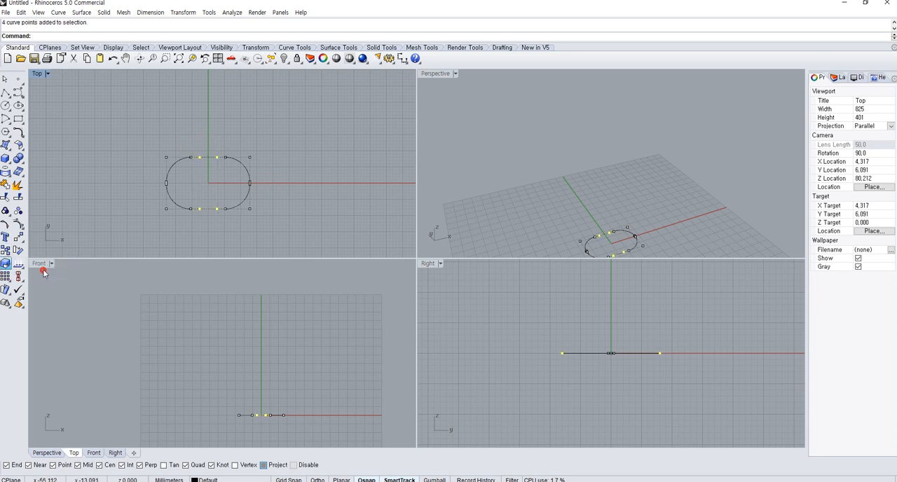
scroll(250, 183, "up", 5)
left_click(250, 183)
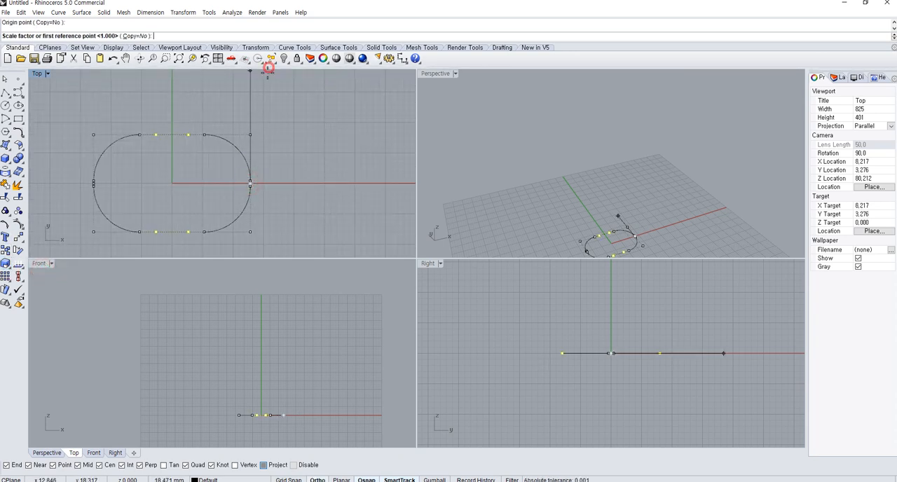
left_click(258, 93, "shift")
left_click(259, 90)
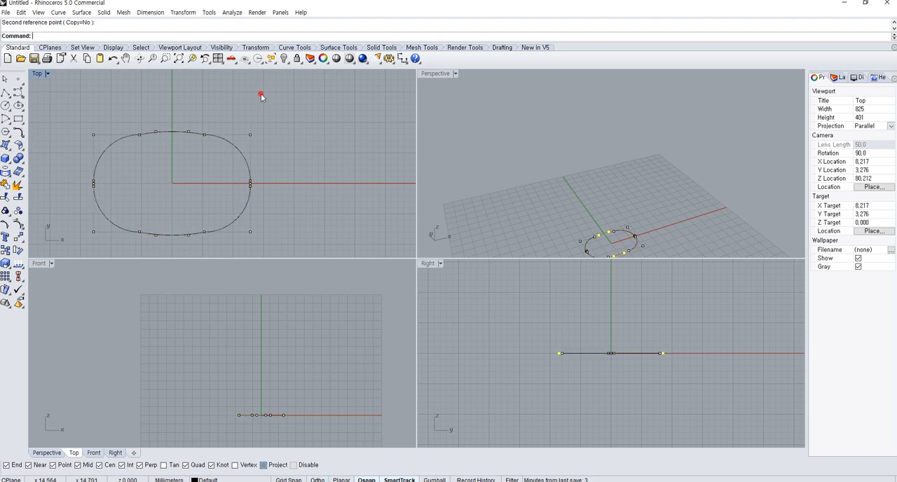
Delete the four control points where arcs meet straight edges, and stretch the four middle points slightly further apart vertically with Scale1D
left_click(143, 247)
key("Delete")
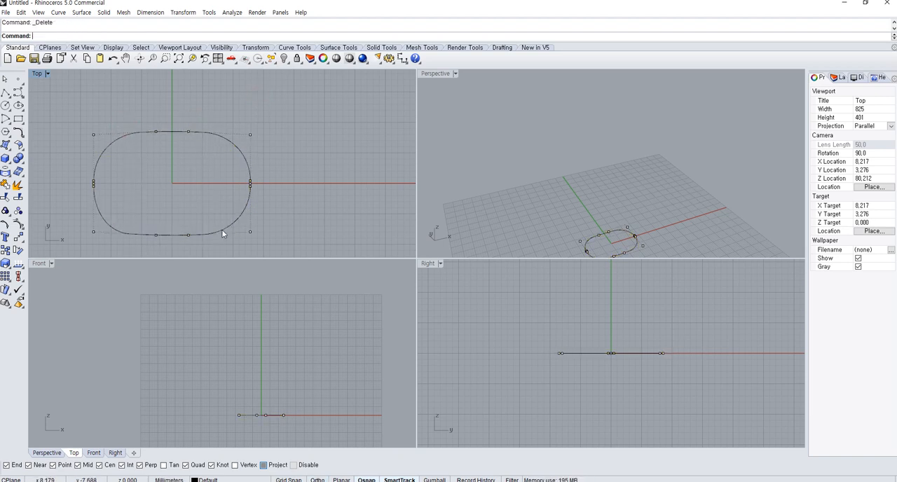
left_click_drag(136, 108, 195, 252)
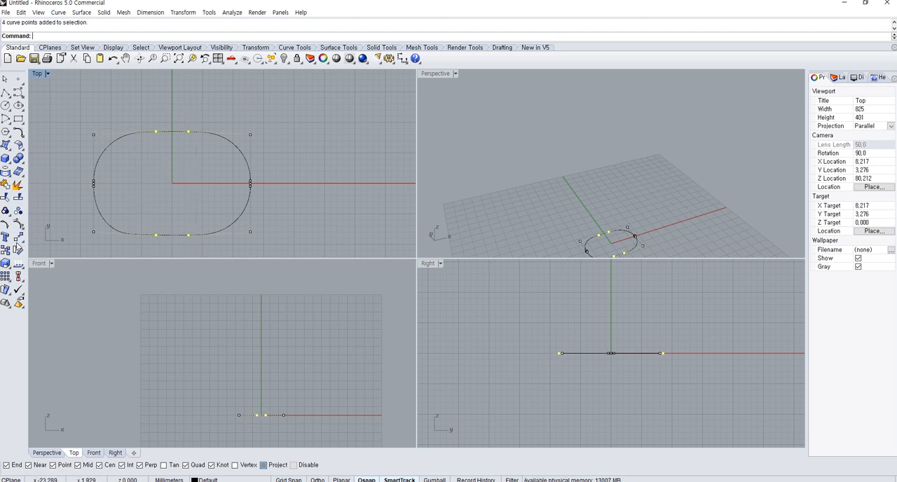
left_click(6, 264)
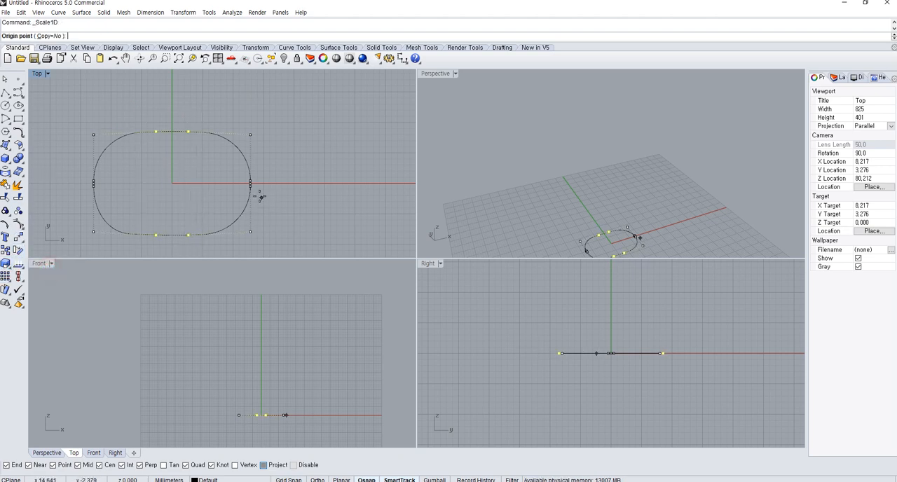
left_click(250, 183)
left_click(262, 116)
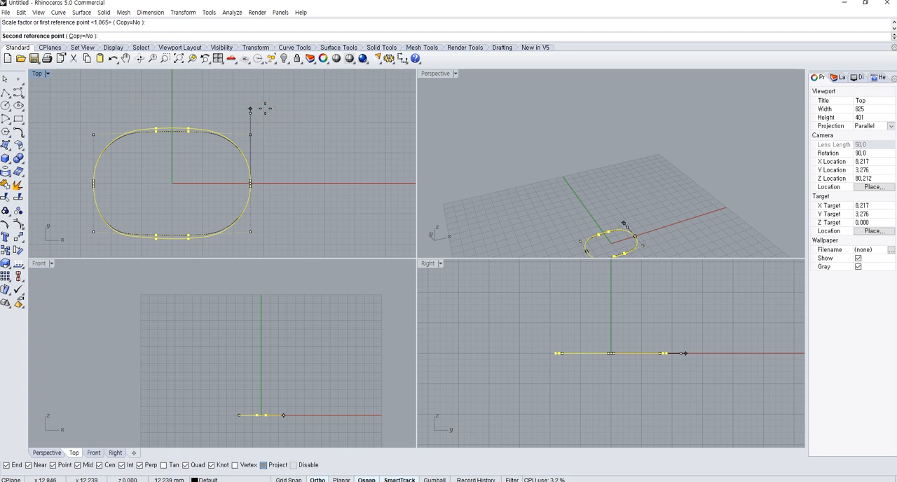
left_click(265, 110)
scroll(262, 120, "down", 2)
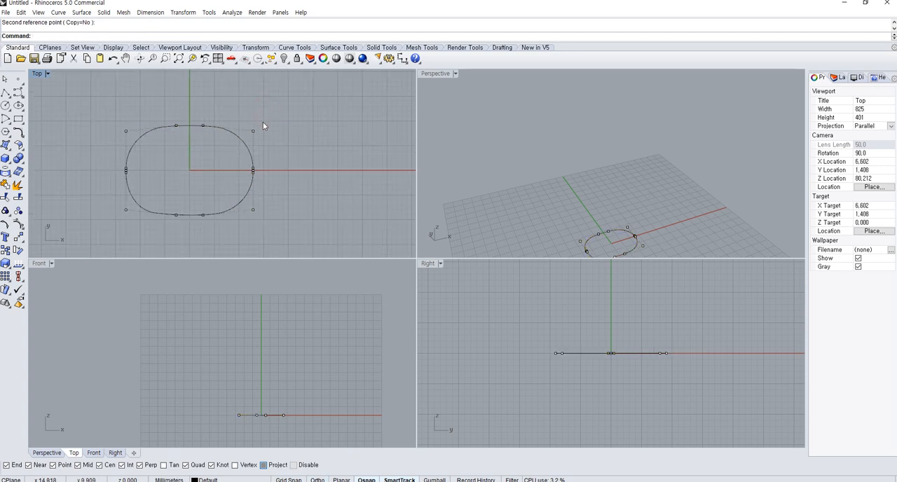
Draw a smaller rounded rectangle corner to corner in the Top view, to the right of the base outline
left_click(255, 189)
right_click_drag(253, 195, 182, 164)
left_click(18, 119)
left_click(77, 120)
left_click(291, 160)
left_click(371, 216)
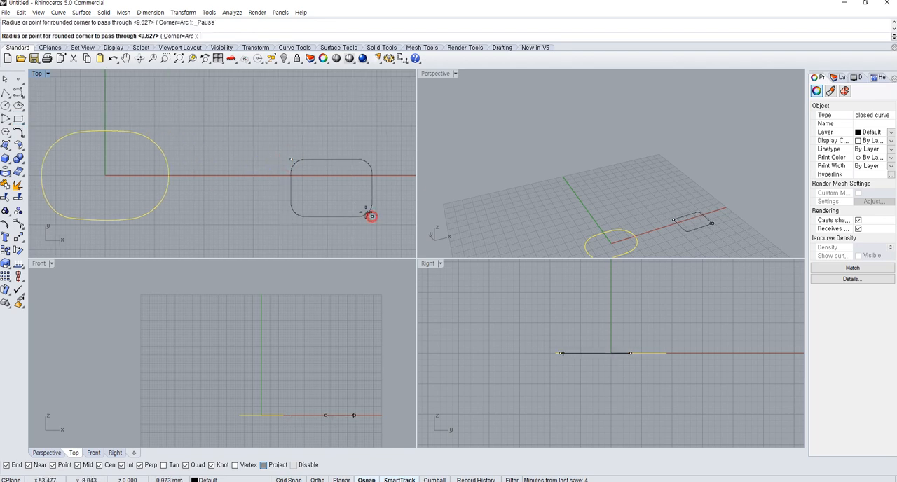
left_click(363, 208)
Show the smaller curve's control points and distort it by pulling its upper transition points upward and its lower middle and right ones downward
left_click_drag(372, 198, 342, 192)
key("F10")
scroll(302, 165, "up", 4)
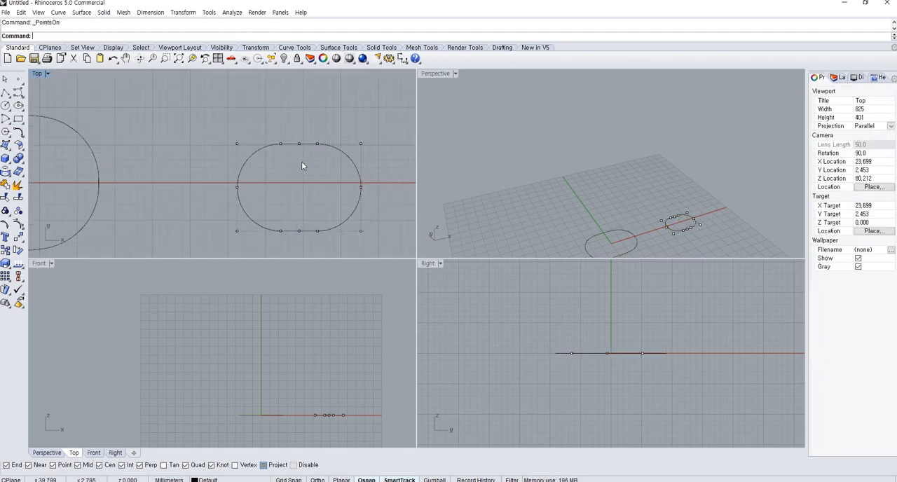
left_click_drag(279, 128, 302, 173)
left_click_drag(280, 145, 276, 116)
left_click(292, 162)
left_click_drag(322, 146, 330, 116)
left_click_drag(305, 217, 328, 255)
right_click_drag(319, 218, 318, 199)
left_click_drag(285, 191, 299, 237)
Delete the transition control points of the distorted curve to smooth its kinks
left_click(281, 211)
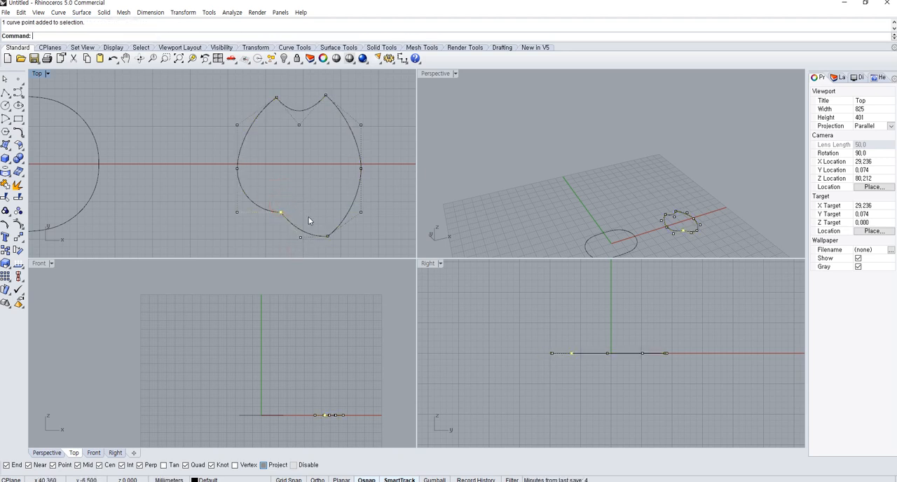
key("Delete")
right_click_drag(315, 180, 314, 211)
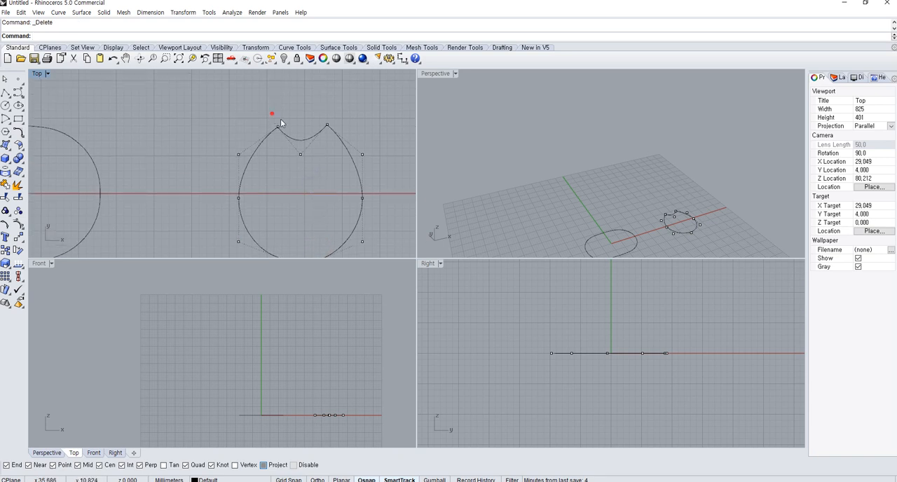
left_click_drag(263, 113, 291, 148)
key("Delete")
left_click_drag(315, 103, 342, 133)
key("Delete")
scroll(341, 145, "down", 2)
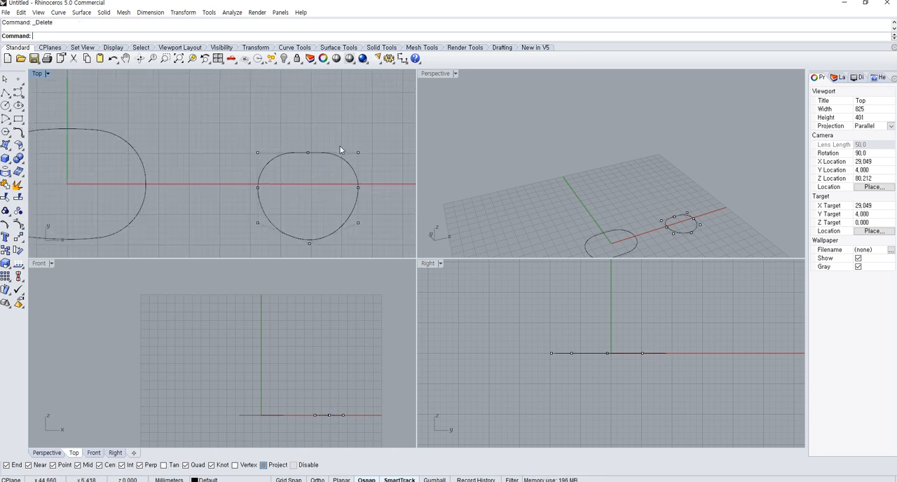
Hide the control points and delete the small test curve to the right of the base outline
right_click_drag(327, 169, 346, 143)
scroll(291, 173, "down", 2)
right_click_drag(242, 181, 260, 183)
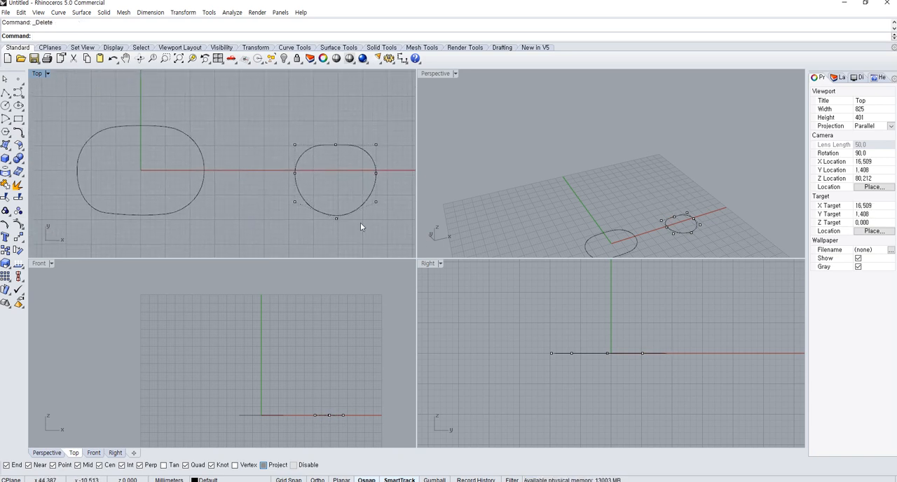
key("Escape")
left_click_drag(360, 222, 317, 183)
key("Delete")
Show the base outline's control points and select the upper and lower middle points just left of the vertical axis
left_click_drag(216, 186, 155, 168)
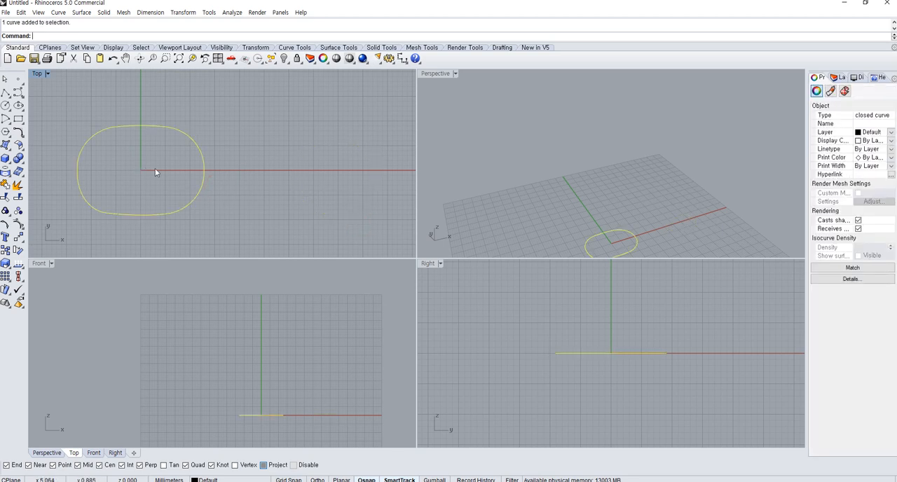
key("F10")
left_click_drag(115, 102, 169, 232)
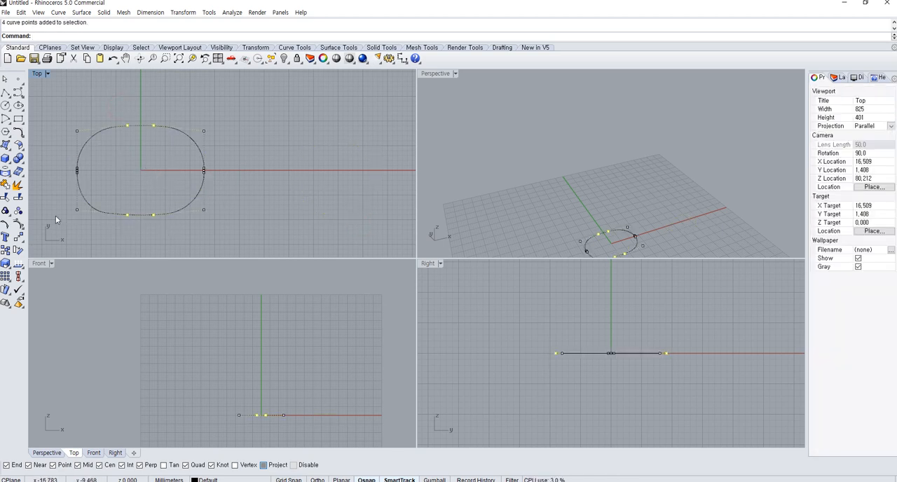
key("Escape")
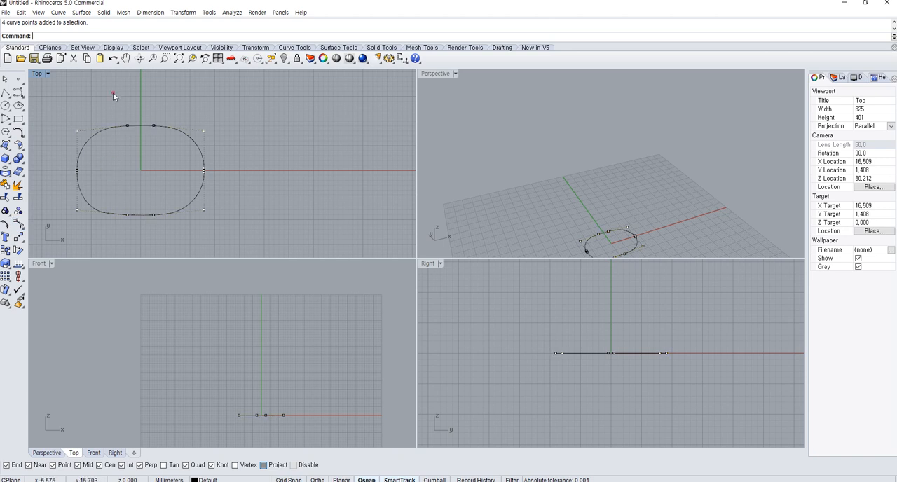
left_click_drag(113, 93, 142, 229)
right_click(19, 250)
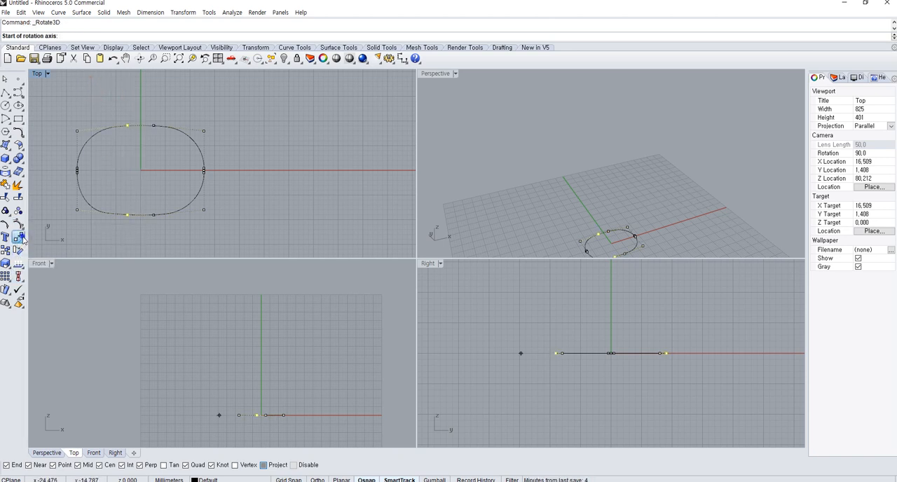
left_click(23, 240)
left_click(71, 268)
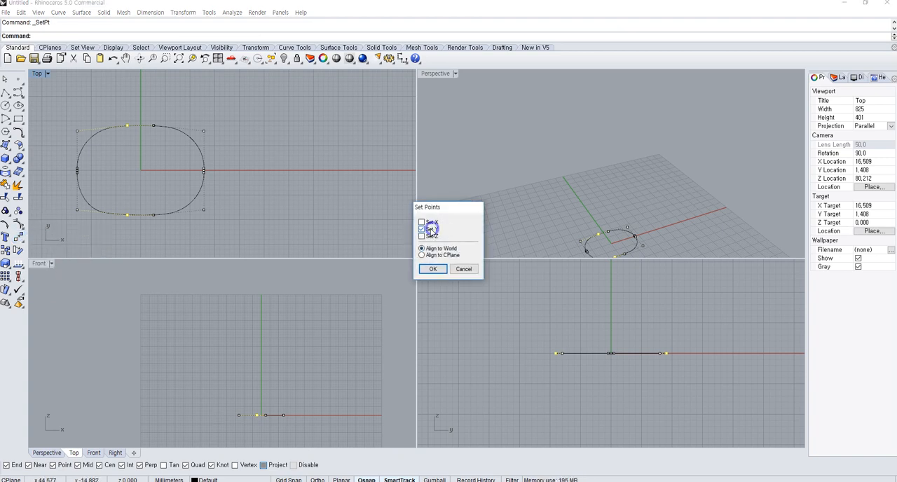
left_click(432, 269)
key("Escape")
Align the left pair and the right pair of middle control points in world X with Set Points, each to its own upper point
right_click(132, 124)
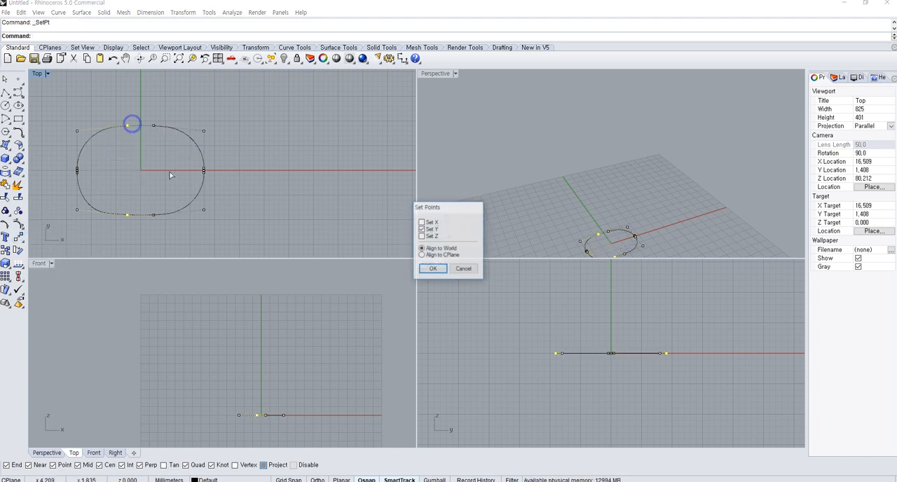
right_click(428, 223)
right_click(130, 159)
left_click(128, 126)
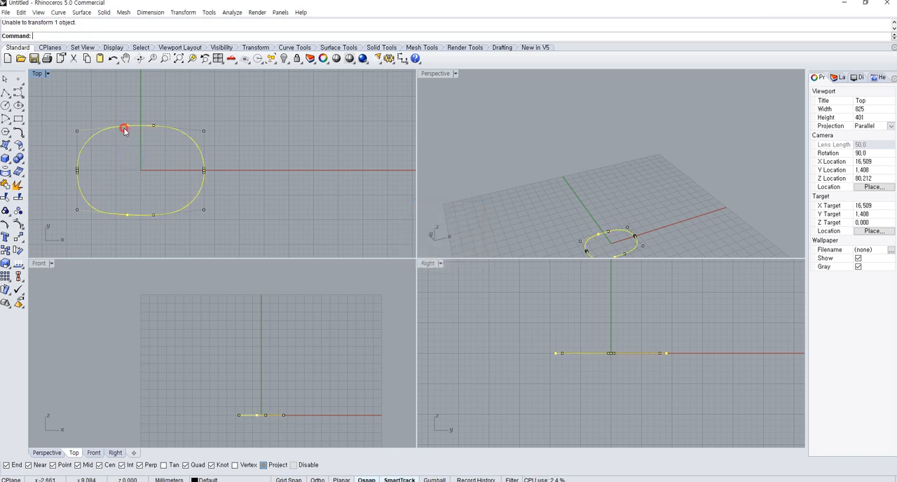
right_click(161, 161)
key("Return")
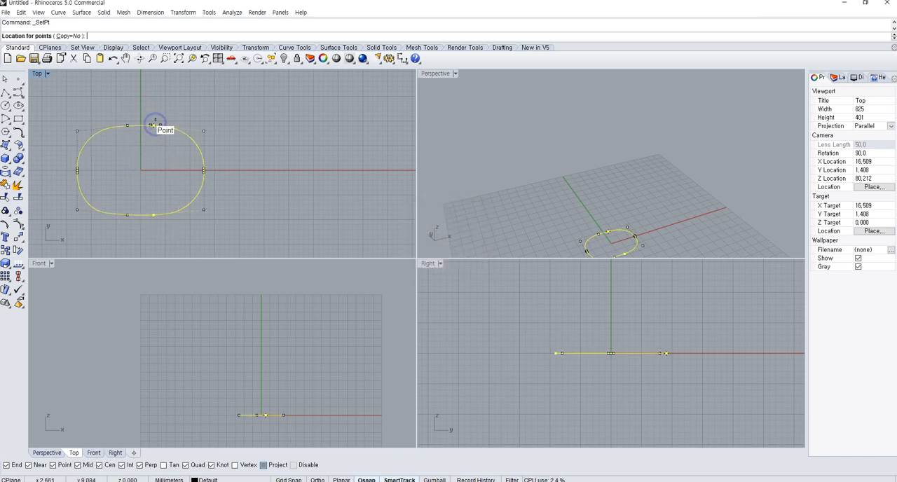
left_click(156, 121)
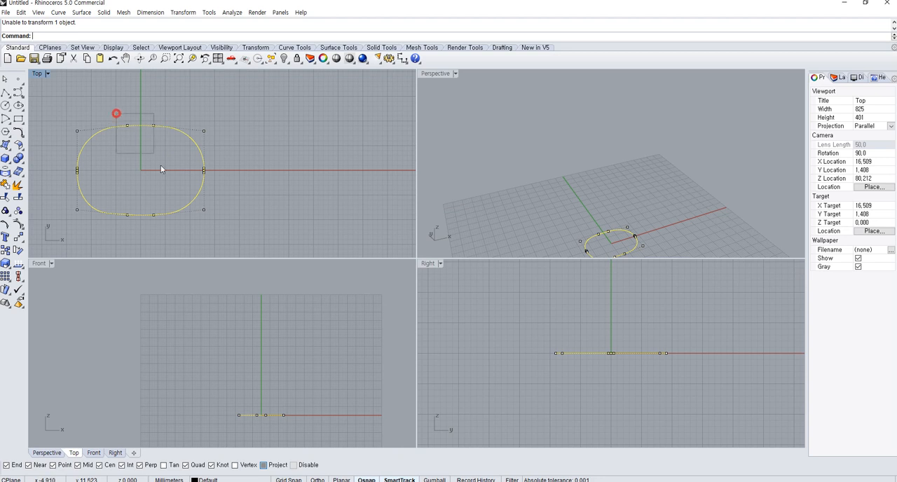
Scale the four middle control points horizontally closer together with Scale1D about the origin (0), and hide the control points
left_click_drag(161, 166, 171, 225)
left_click(7, 264)
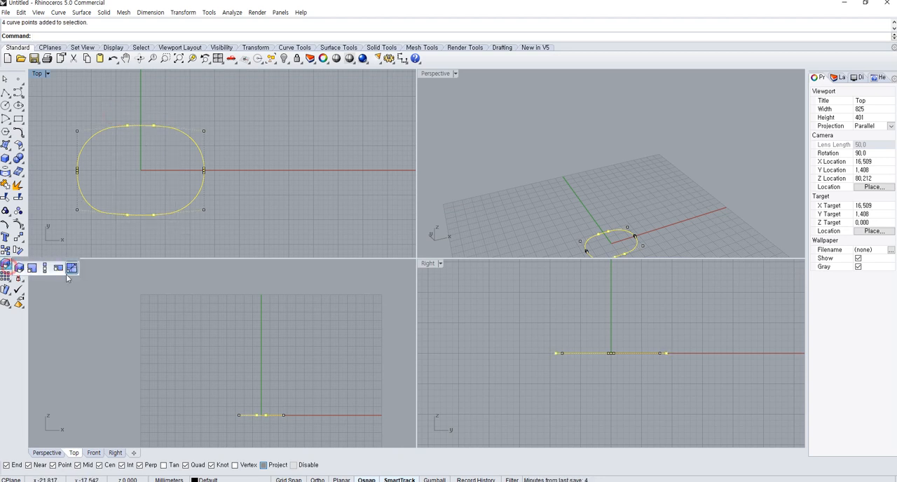
left_click(44, 269)
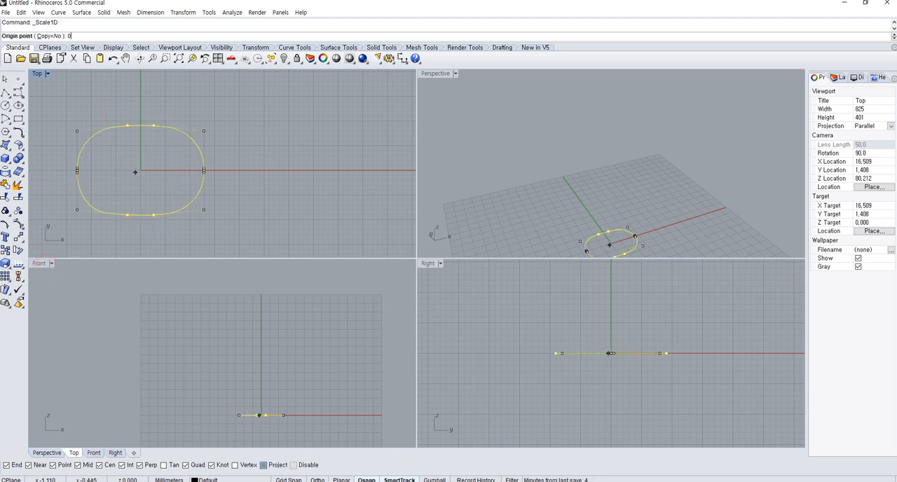
type("0")
key("Return")
left_click(382, 171)
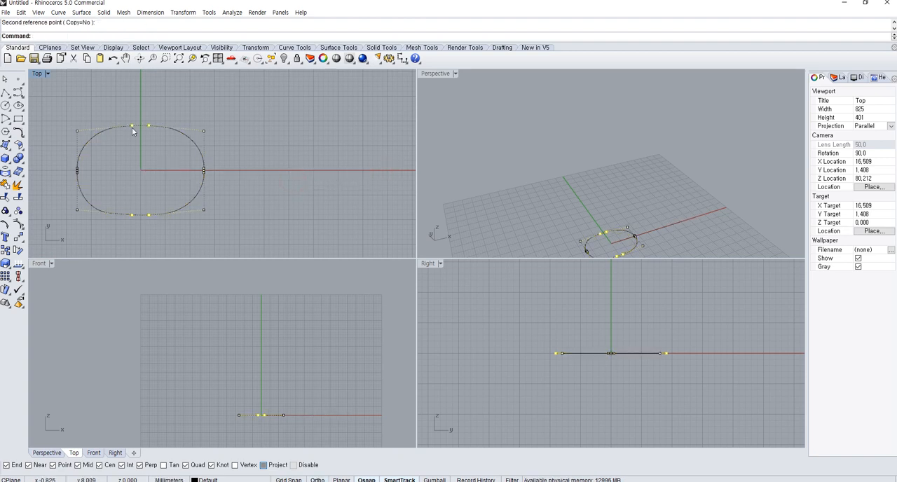
key("Escape")
key("Escape")
right_click_drag(149, 193, 200, 192)
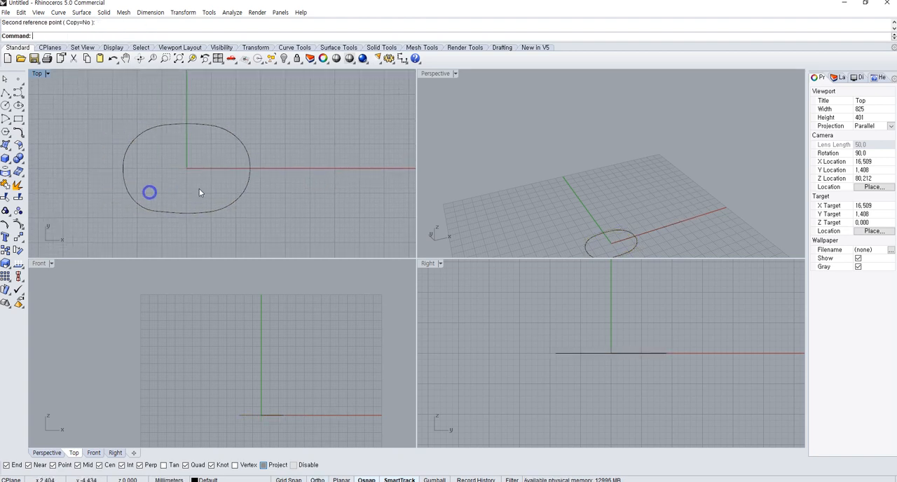
Show the control points of the closed base outline around the origin
scroll(202, 192, "up", 2)
scroll(185, 151, "up", 2)
right_click_drag(174, 142, 230, 146)
scroll(173, 238, "up", 4)
left_click(188, 227)
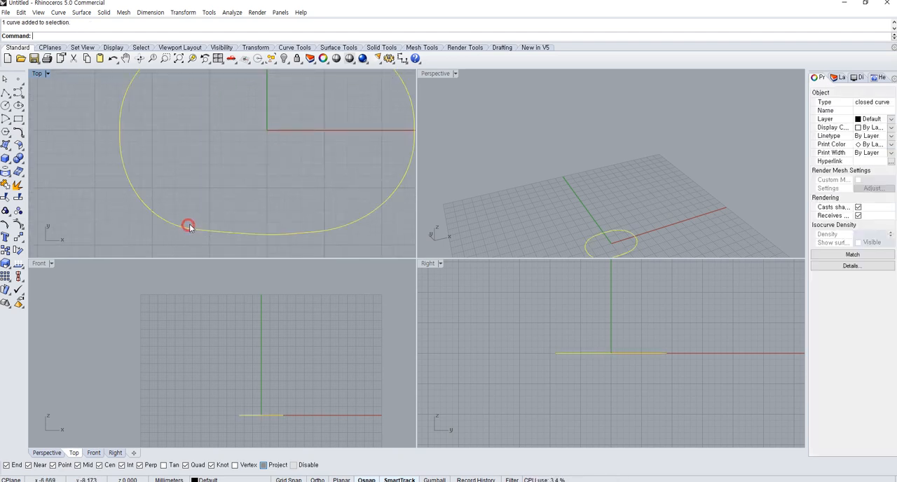
scroll(204, 229, "down", 4)
right_click_drag(243, 222, 173, 211)
key("F10")
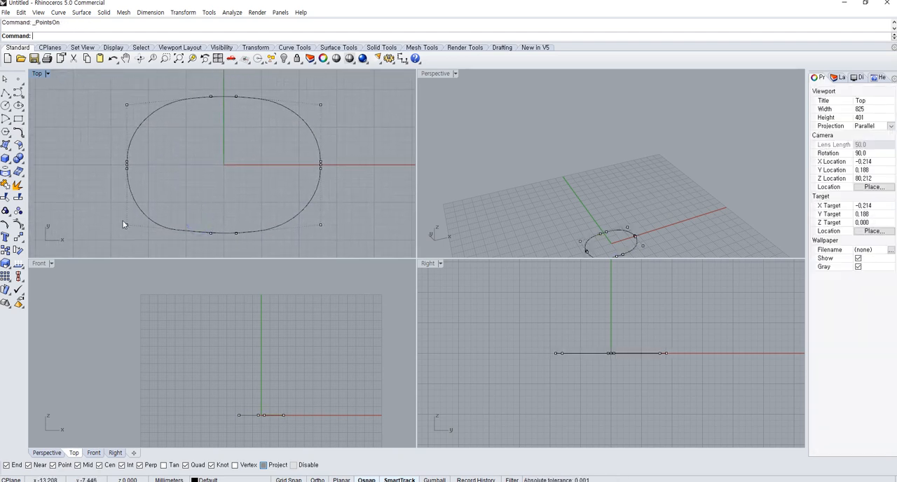
Align the outline's two lower corner control points in world Y with Set Points, to the lower right point
left_click_drag(306, 194, 347, 236)
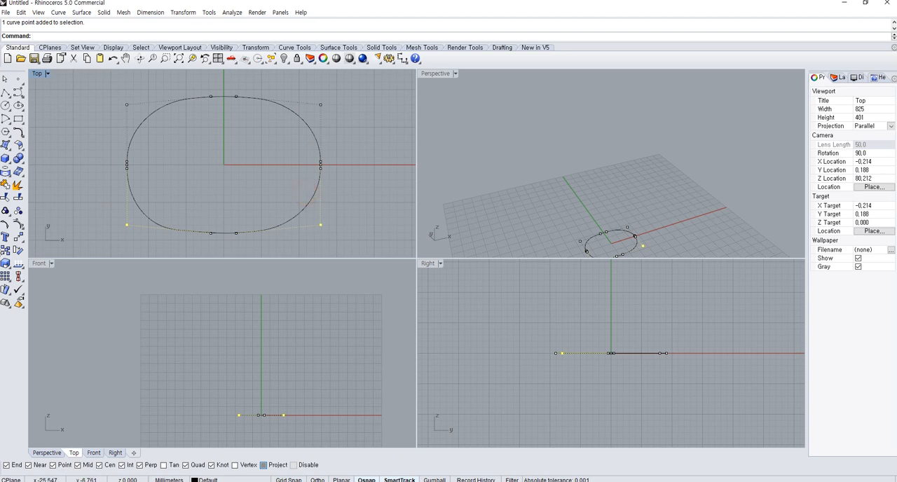
left_click(18, 237)
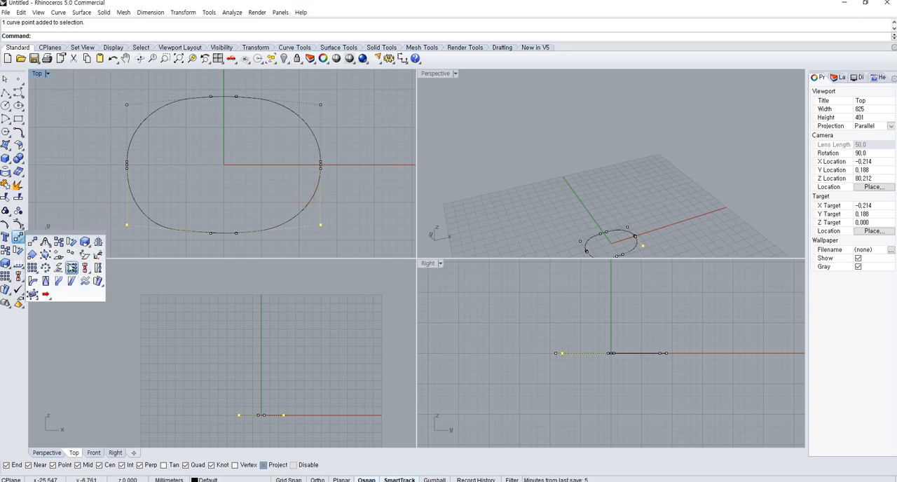
left_click(72, 268)
left_click(432, 269)
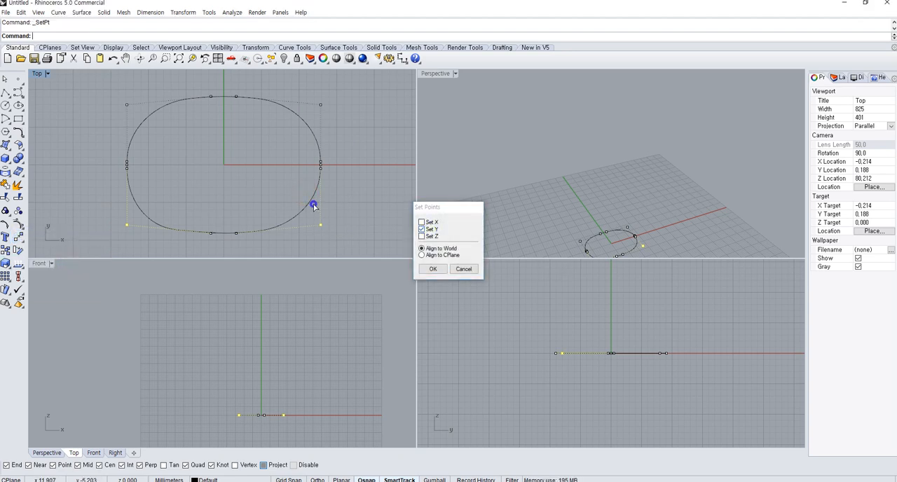
left_click(321, 223)
right_click_drag(276, 164, 277, 178)
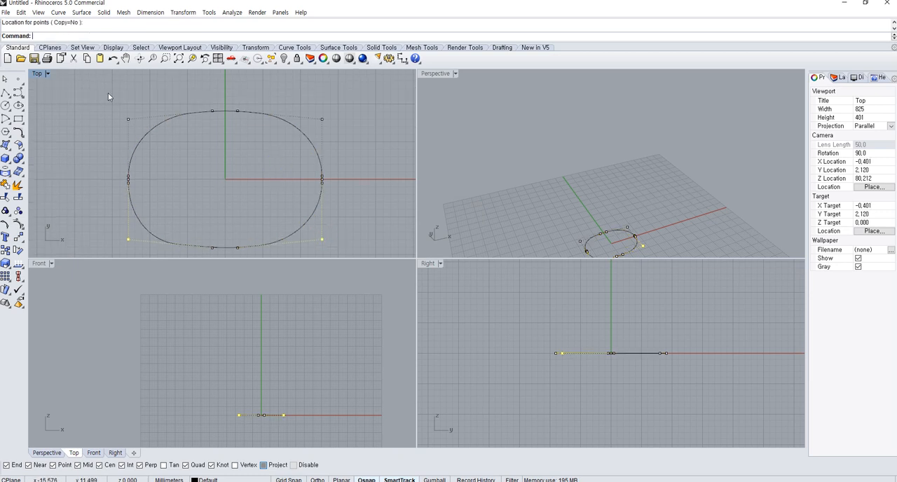
Align the two upper corner control points in world Y to the upper right point, and hide the control points
left_click_drag(108, 95, 181, 139)
left_click_drag(352, 133, 352, 133, "shift")
right_click(348, 130)
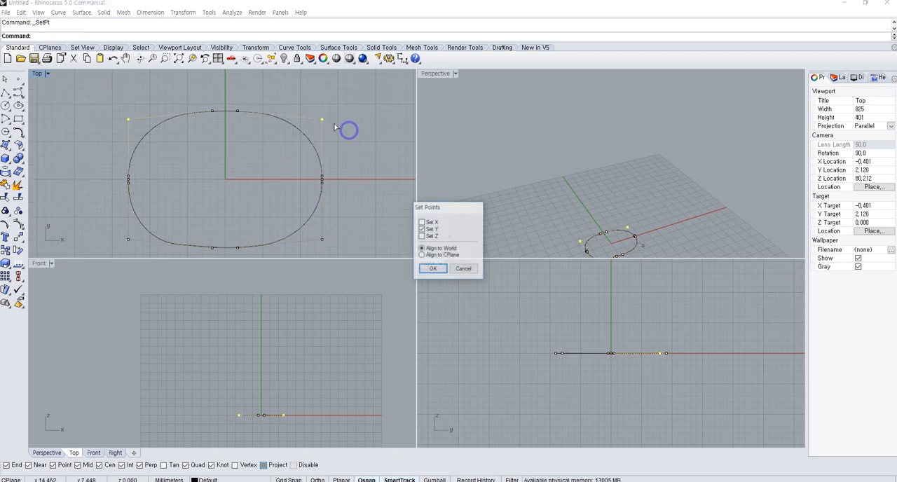
key("Return")
left_click(322, 120)
left_click(334, 142)
key("Escape")
scroll(333, 143, "down", 4)
scroll(334, 143, "down", 3)
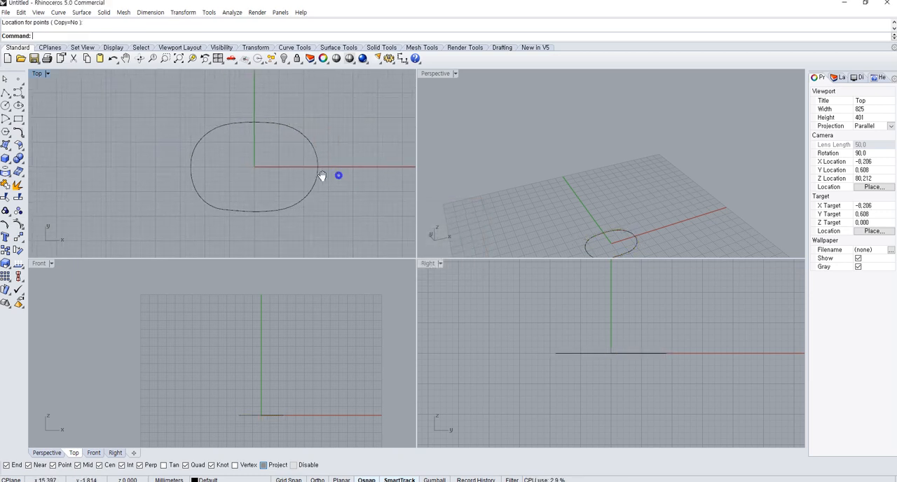
Extrude the base outline straight up into a tall capped solid
left_click(278, 209)
scroll(291, 193, "down", 2)
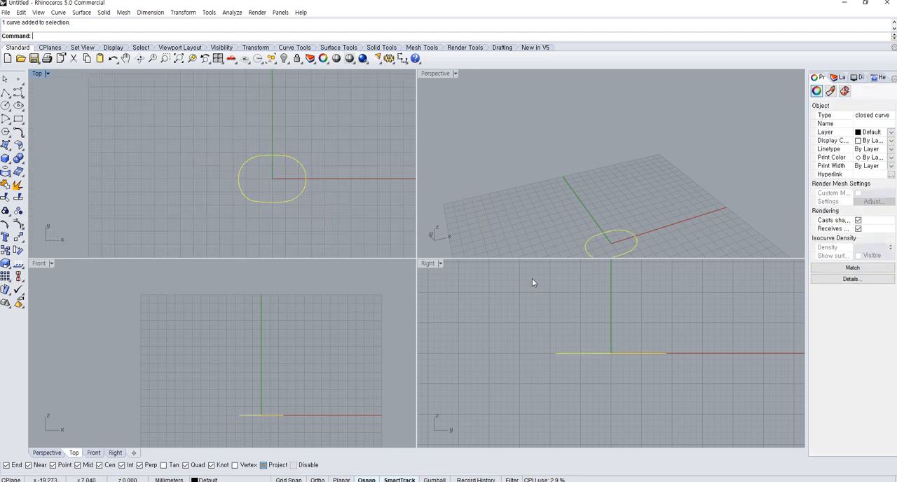
right_click_drag(628, 240, 493, 105)
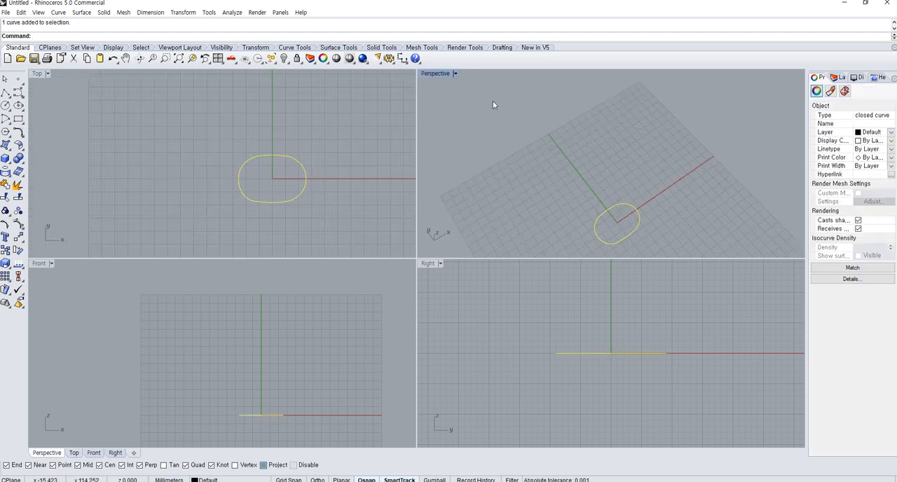
left_click(4, 164)
left_click(47, 190)
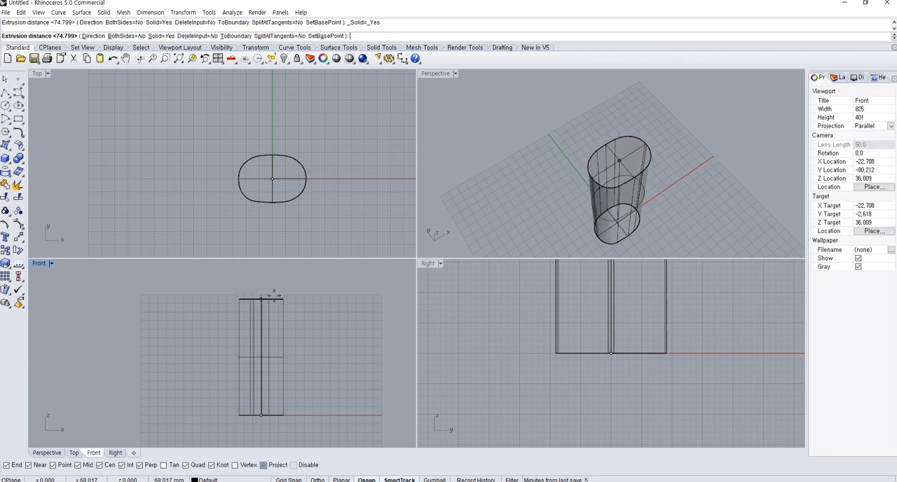
left_click(278, 283)
right_click_drag(631, 231, 592, 175)
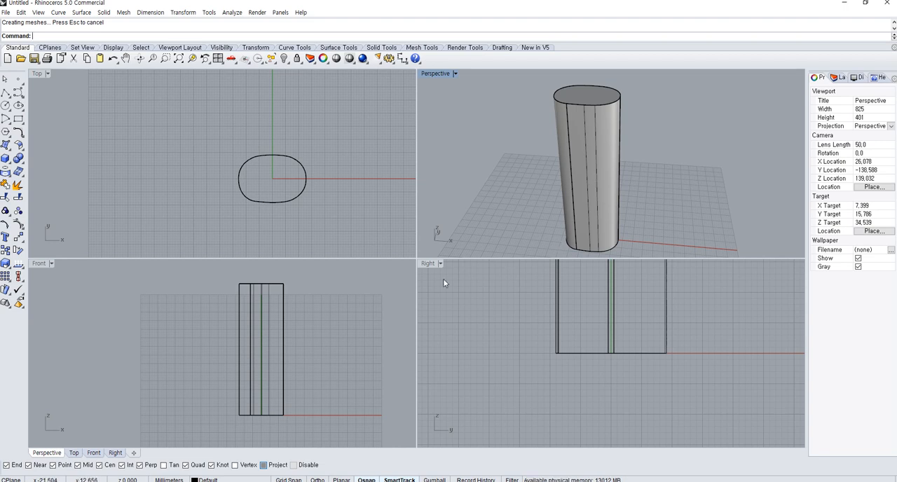
Draw a horizontal line across the upper part of the solid in the Front view and move it down about 4.4 mm
left_click(6, 93)
left_click(221, 327)
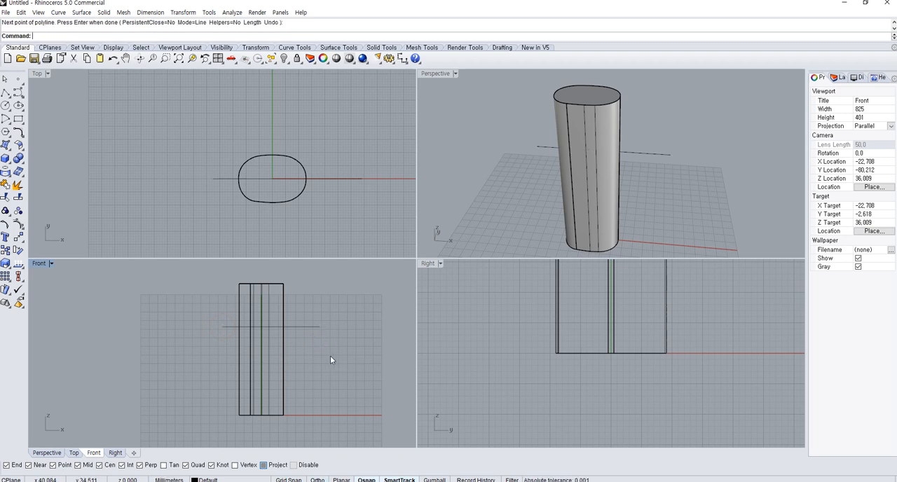
left_click_drag(330, 356, 317, 302)
left_click(314, 338)
left_click_drag(332, 370, 303, 300)
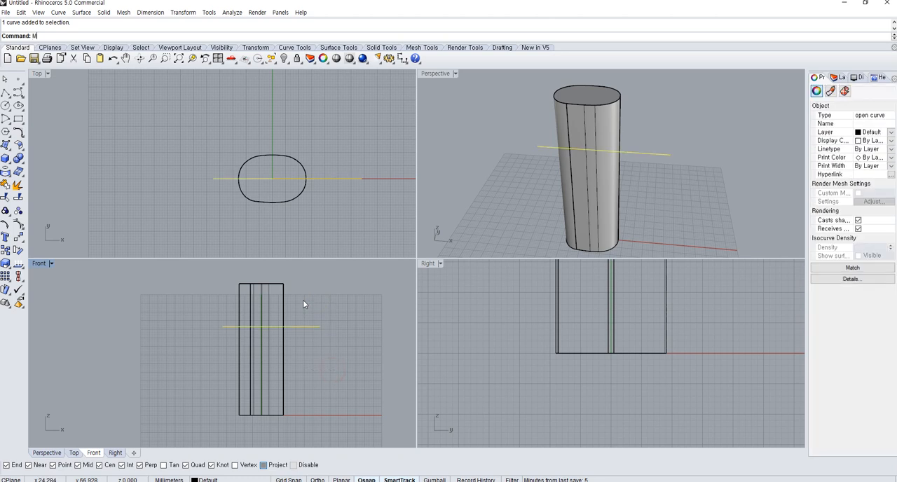
type("m")
key("space")
left_click(325, 302)
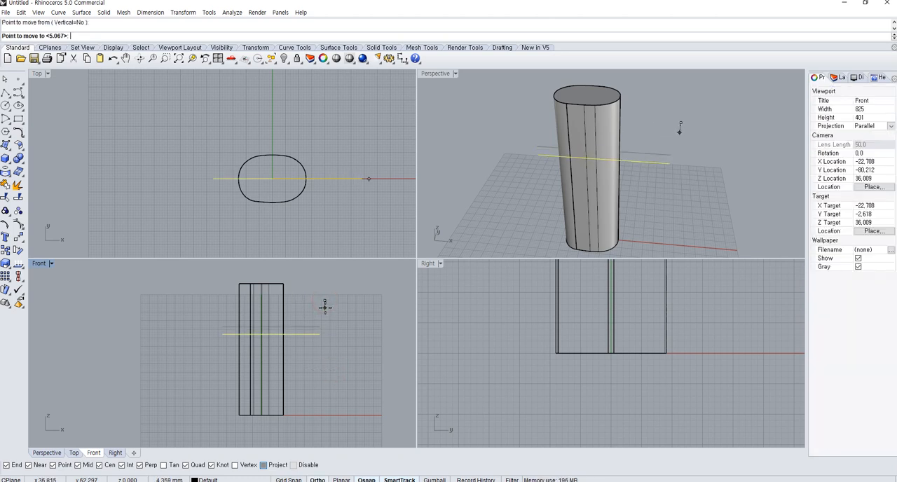
left_click(324, 307)
Split the extruded solid with the horizontal line
left_click_drag(327, 309, 217, 284)
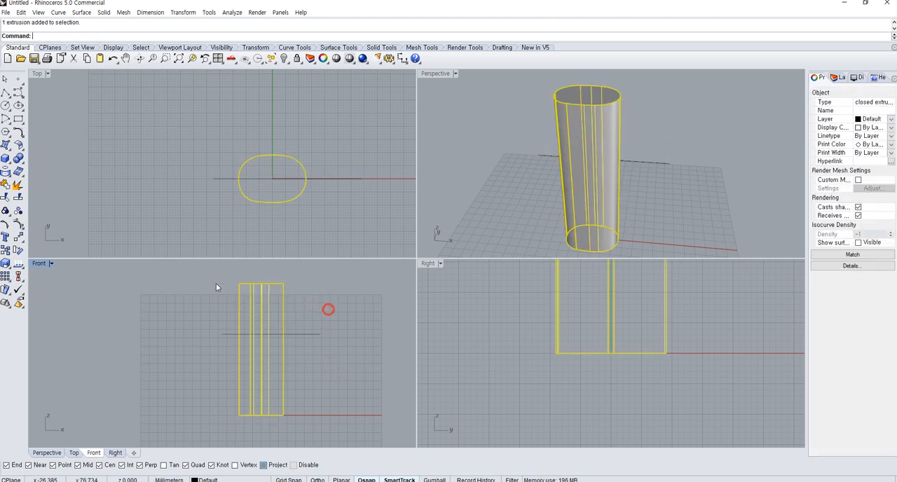
left_click(19, 198)
left_click_drag(320, 358, 304, 311)
key("space")
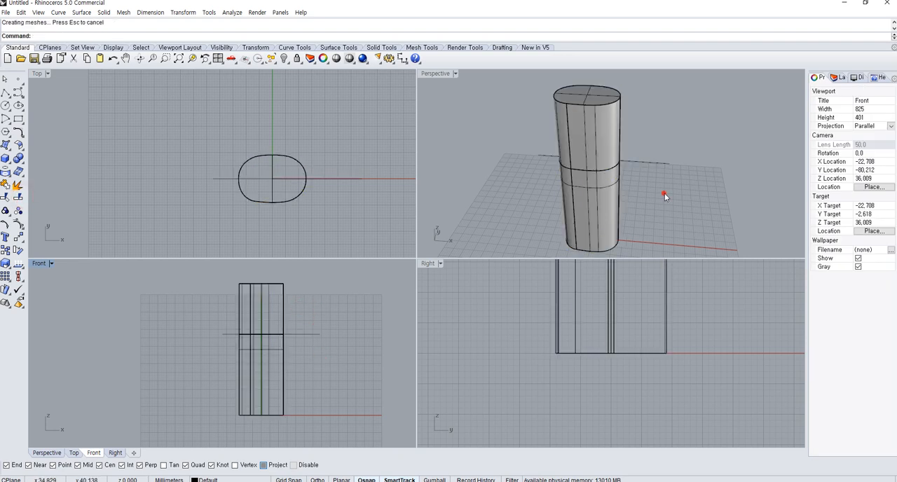
Move the upper piece of the split body straight up about 30.5 mm
right_click_drag(555, 171, 585, 148)
left_click(615, 130)
type("M")
key("Return")
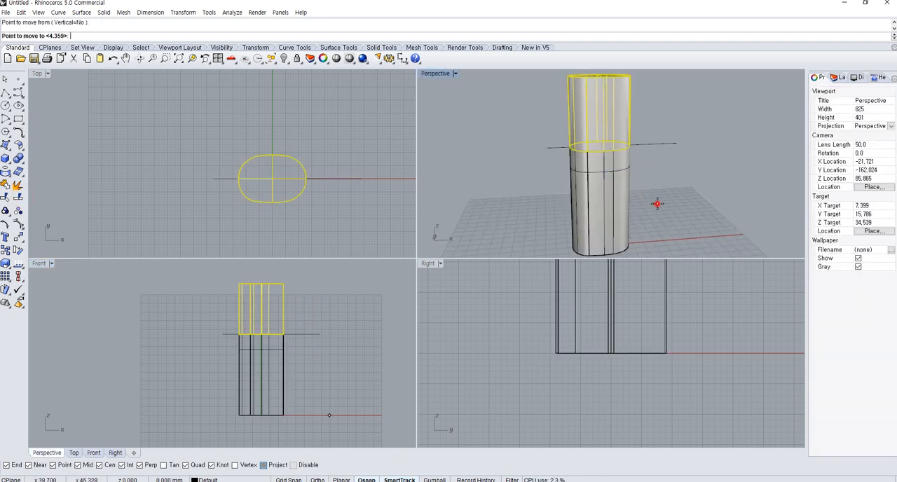
left_click(267, 386)
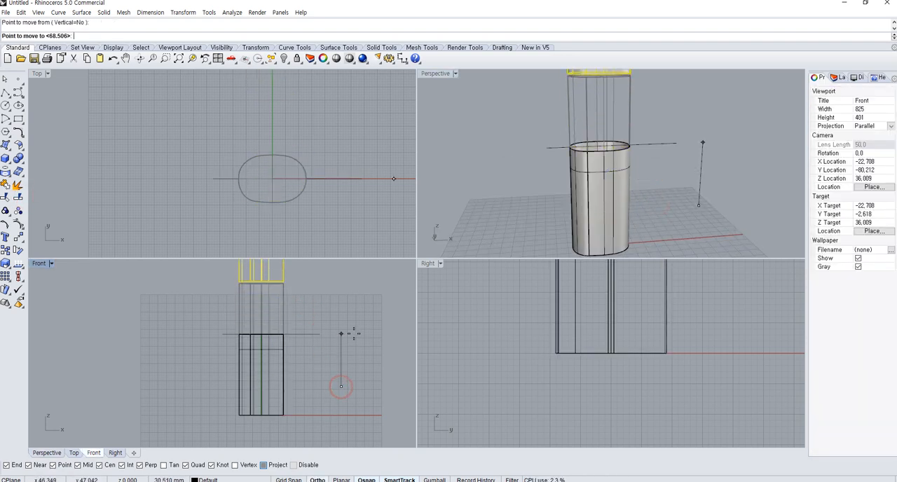
left_click(267, 333)
Cap the planar openings of the lower piece and the upper piece so both are closed solids
right_click_drag(637, 145, 598, 199)
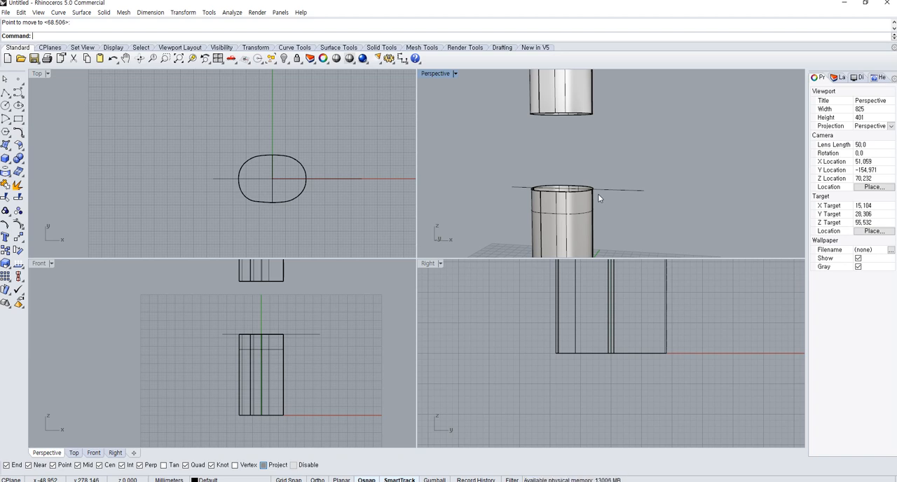
right_click_drag(651, 173, 621, 205)
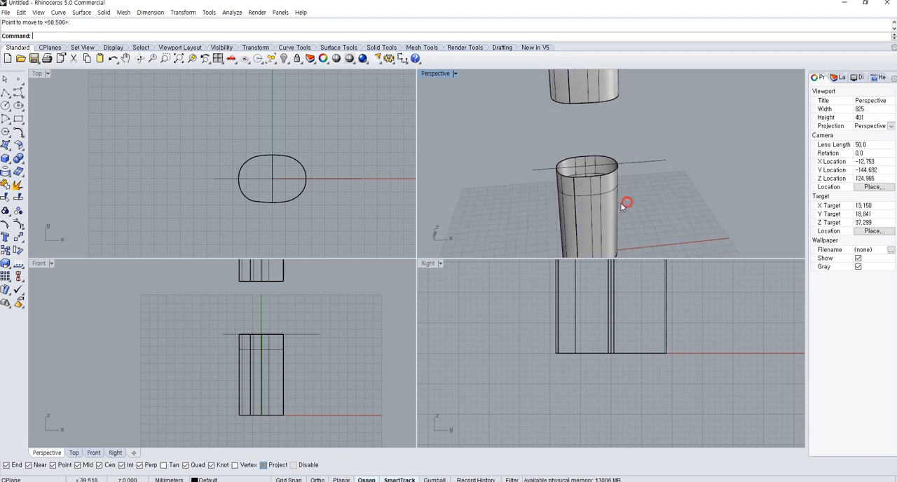
left_click(589, 204)
left_click(6, 159)
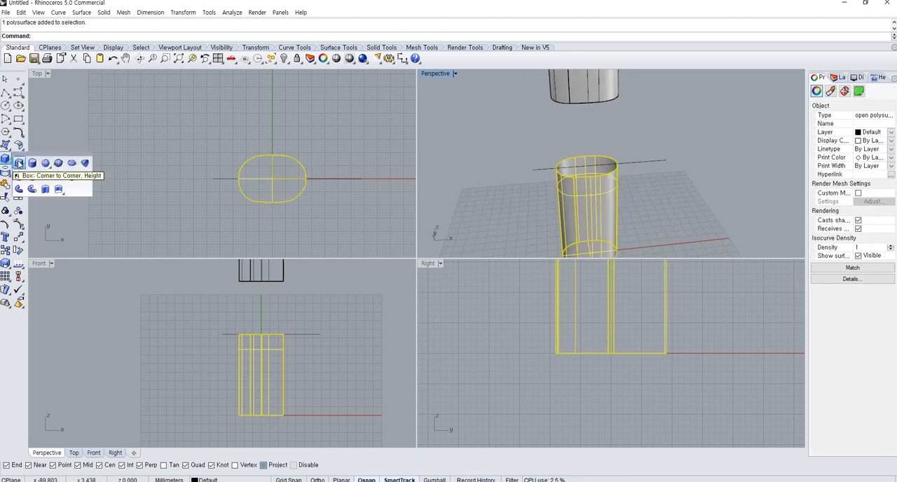
left_click(18, 159)
left_click(32, 175)
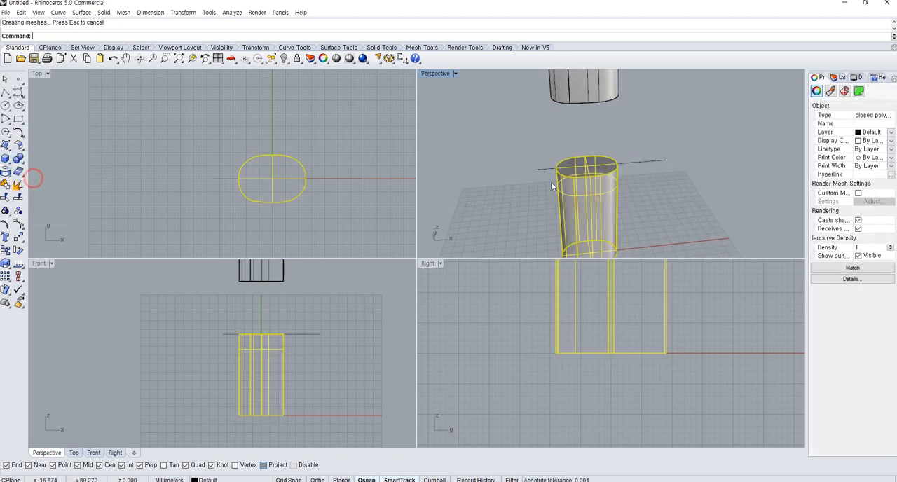
left_click(598, 77)
left_click(621, 117)
right_click_drag(621, 117, 600, 184)
right_click_drag(600, 185, 588, 264)
Hide the upper piece
left_click(581, 240)
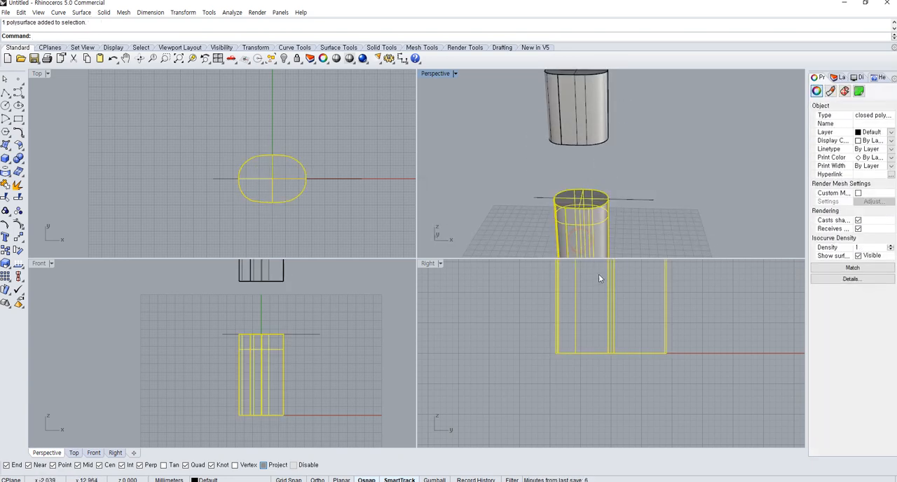
scroll(269, 171, "up", 5)
left_click(586, 102)
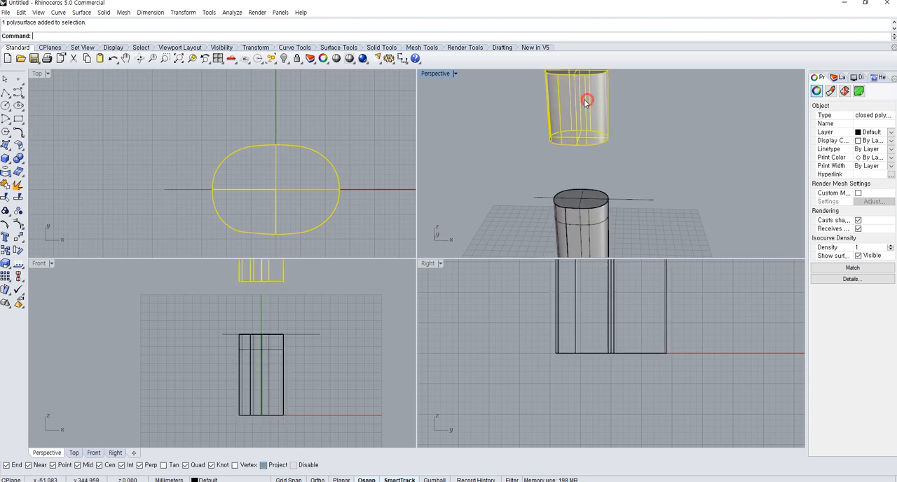
left_click(288, 59)
Pick the long edges around the lower piece's top rim for Duplicate Edge
right_click_drag(623, 178, 629, 246)
right_click_drag(628, 246, 626, 215, "shift")
right_click_drag(588, 146, 581, 173)
scroll(580, 174, "up", 5)
left_click(581, 173)
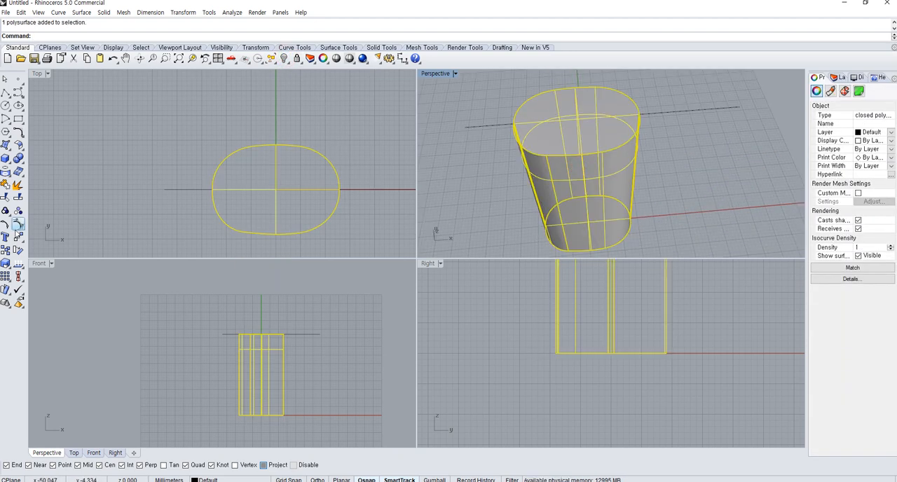
left_click(5, 172)
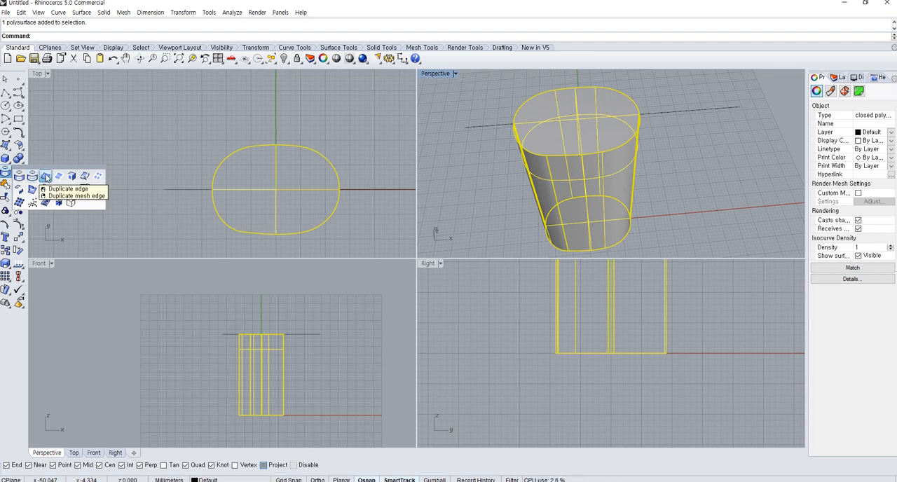
left_click(45, 176)
left_click(539, 95)
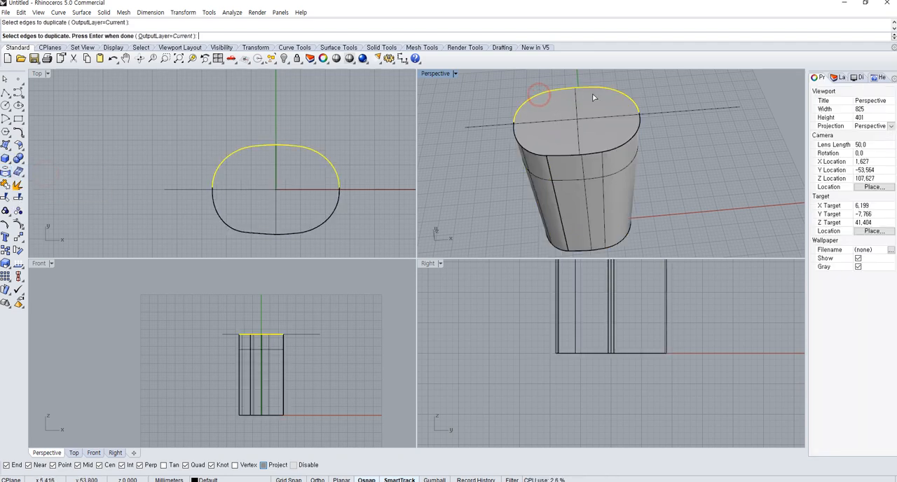
left_click(640, 125)
left_click(522, 154)
Add the short rim edges at both ends, finish duplicating, and join the duplicated edges into one closed curve
scroll(520, 122, "up", 5)
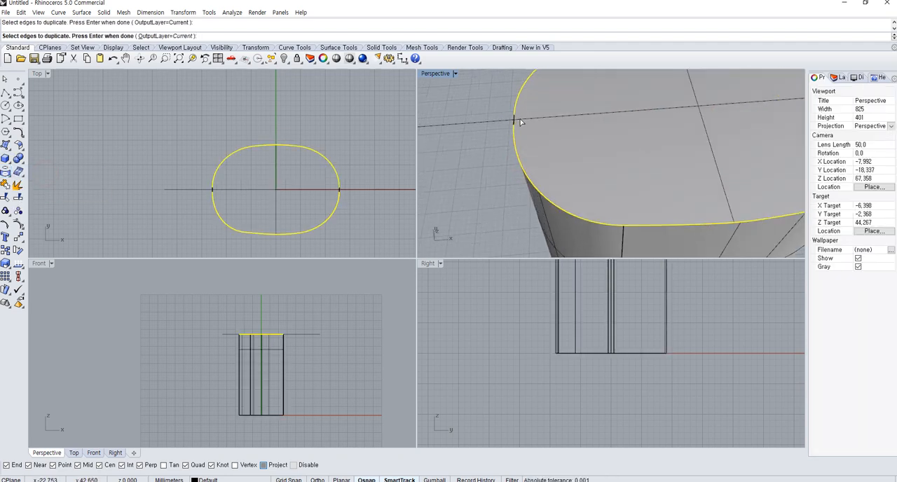
scroll(515, 122, "down", 5)
scroll(709, 106, "up", 3)
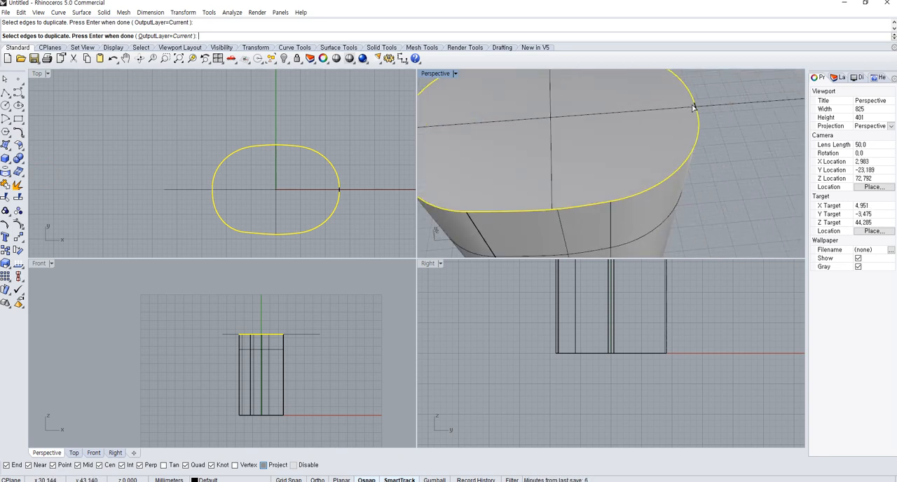
right_click_drag(695, 109, 586, 136)
scroll(660, 186, "down", 4)
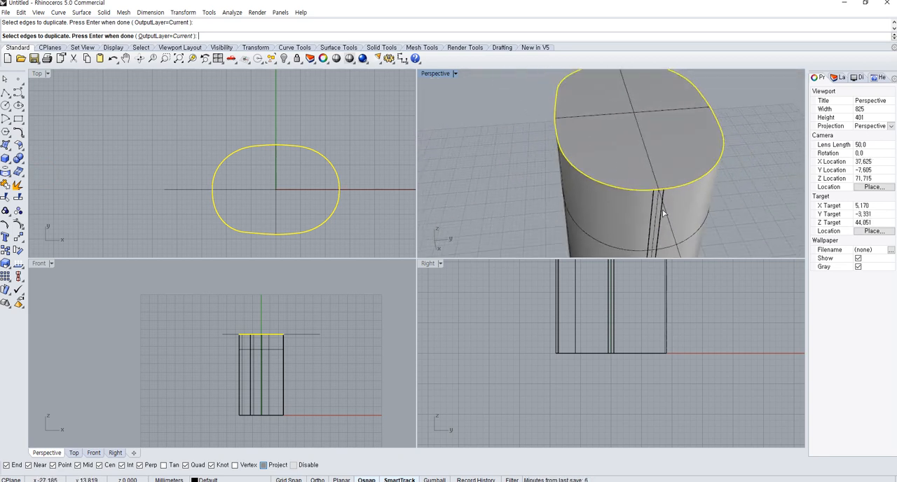
scroll(653, 193, "up", 6)
scroll(614, 160, "down", 6)
right_click_drag(558, 170, 681, 204)
right_click(697, 186)
key("ctrl+j")
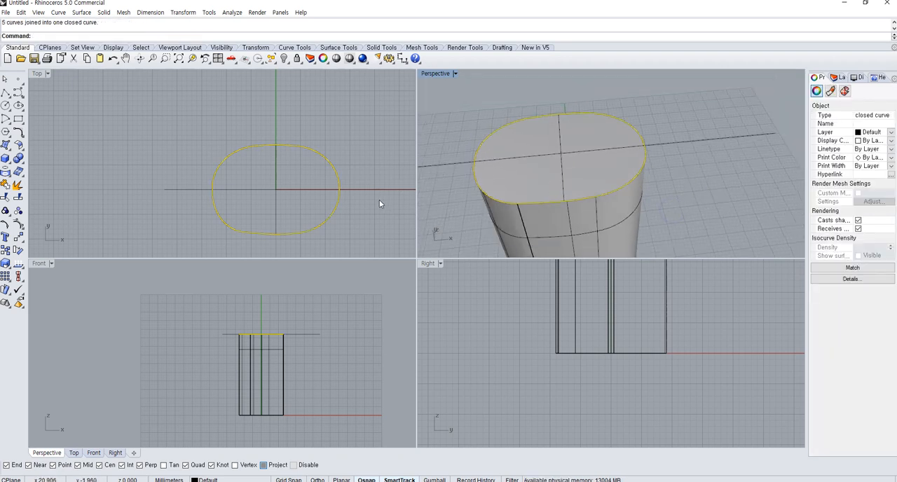
Scale the joined rim curve uniformly about the origin 0 so it is slightly smaller than the container outline
right_click_drag(371, 202, 365, 184)
scroll(162, 233, "up", 4)
left_click(6, 264)
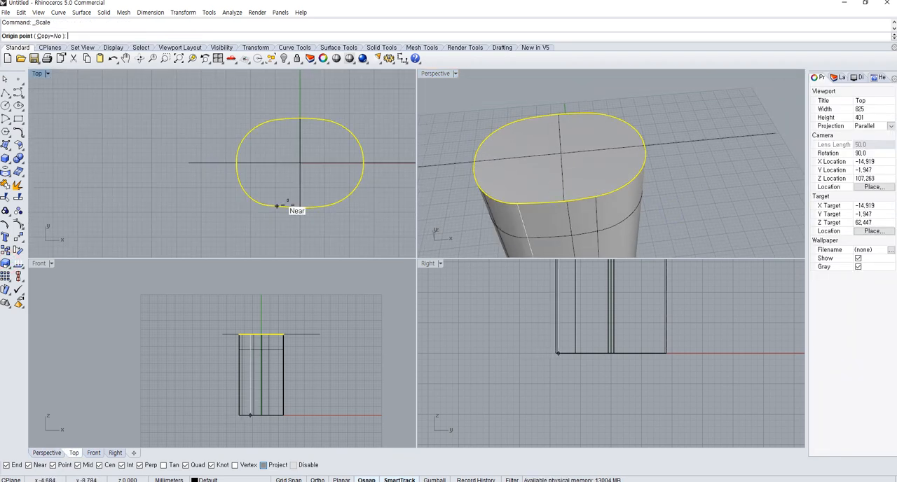
left_click(269, 216)
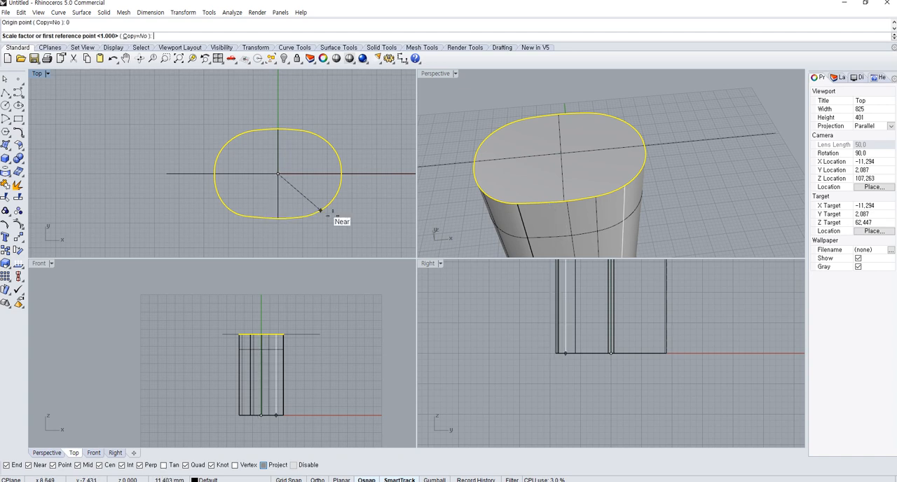
key("F8")
left_click(399, 202)
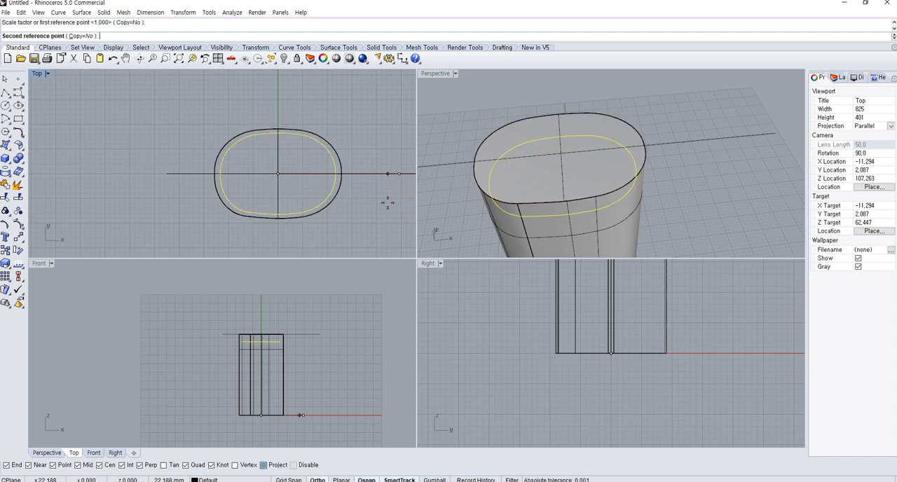
left_click(389, 203)
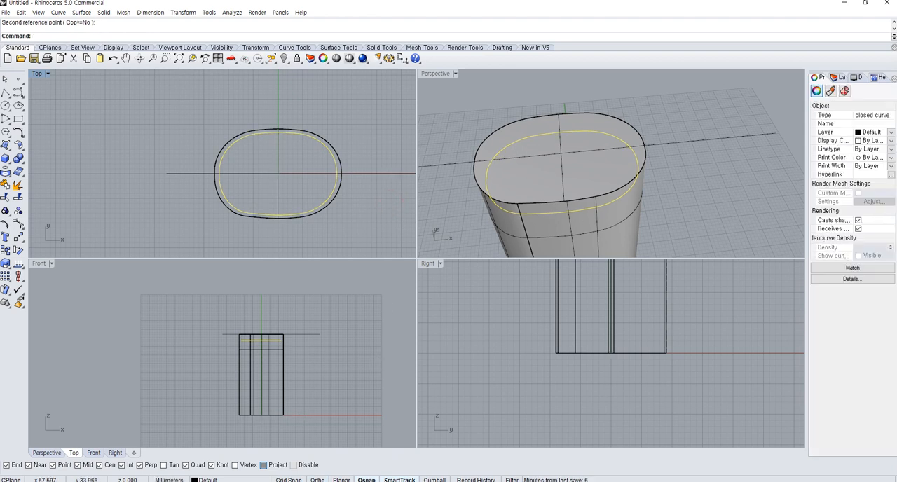
Move the scaled curve straight up in the Front view until it lies level with the lower piece's top rim
type("m")
key("space")
scroll(265, 327, "up", 6)
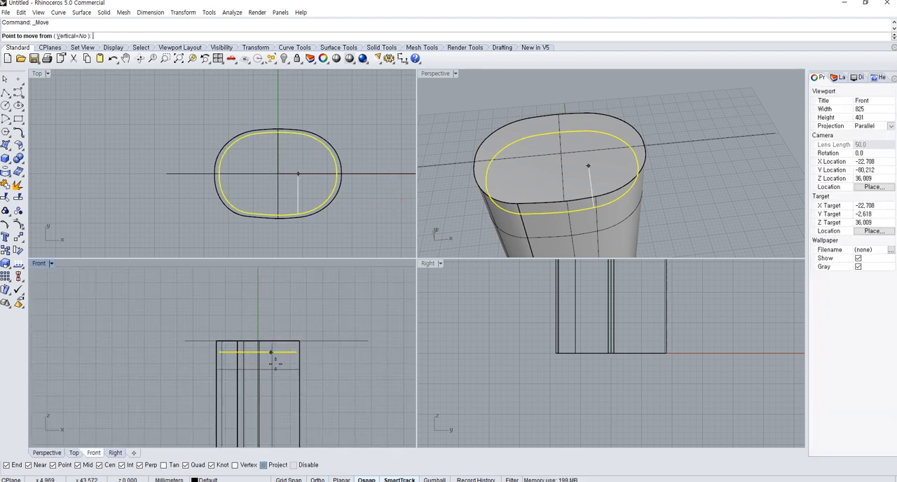
scroll(287, 393, "up", 4)
left_click(306, 292)
left_click(304, 264)
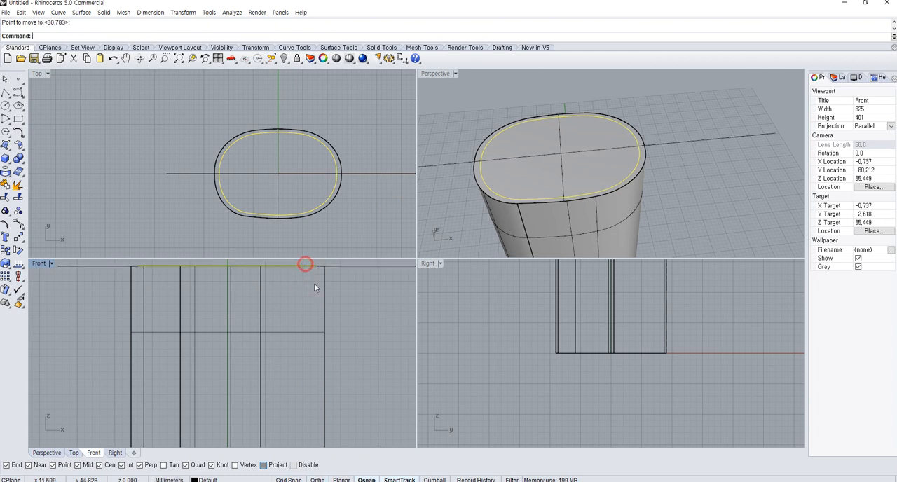
right_click_drag(314, 288, 323, 349)
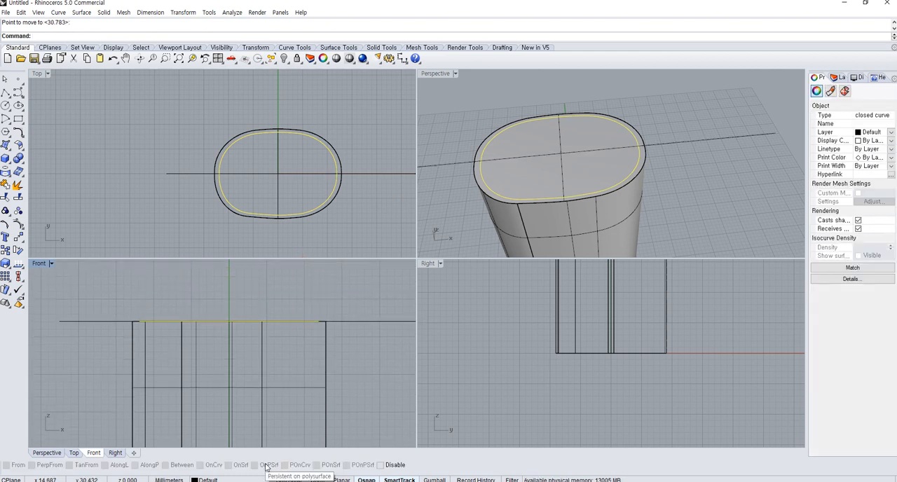
key("ctrl+z")
left_click_drag(295, 348, 296, 321)
key("ctrl+z")
Select the scaled curve and examine how it sits inside the lower piece's rim from several views
right_click_drag(448, 195, 614, 168)
left_click(628, 138)
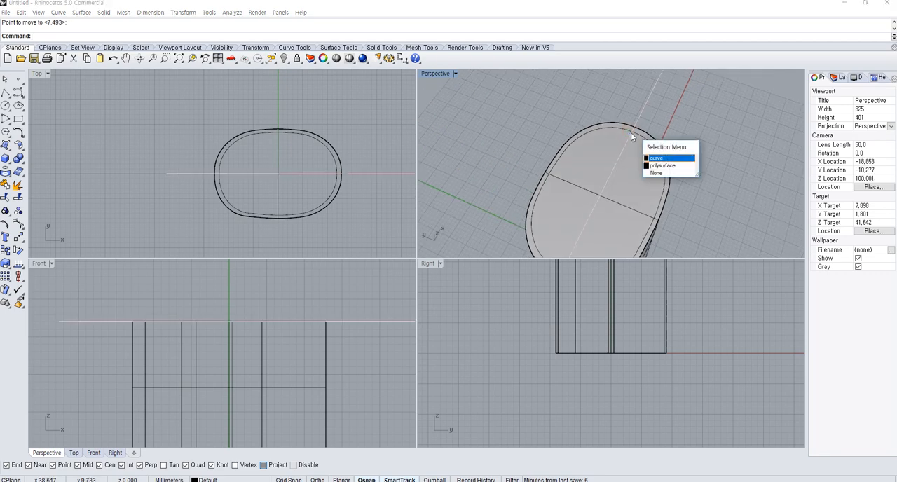
left_click(633, 172)
right_click_drag(654, 171, 631, 176)
left_click(646, 142)
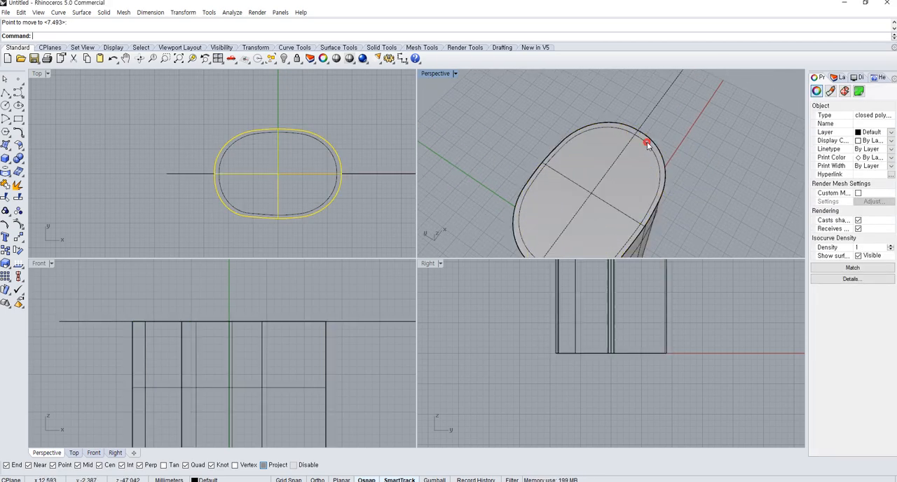
left_click(674, 167)
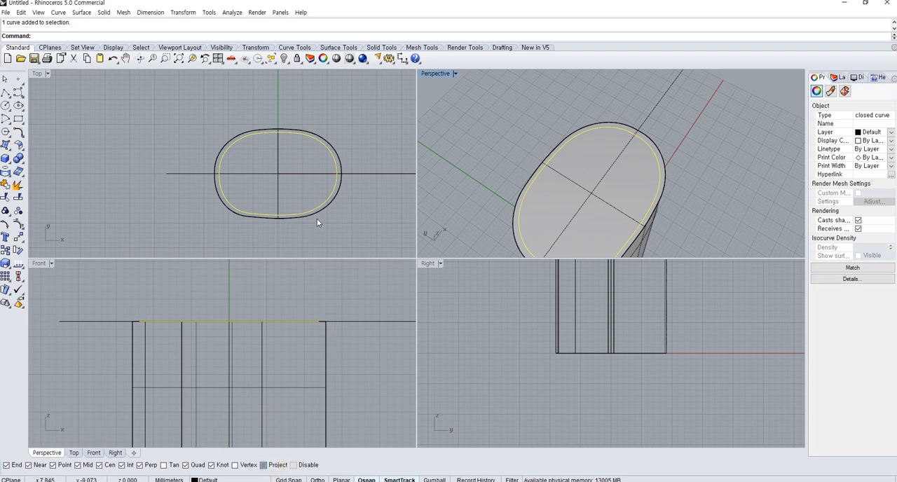
right_click_drag(349, 225, 315, 207)
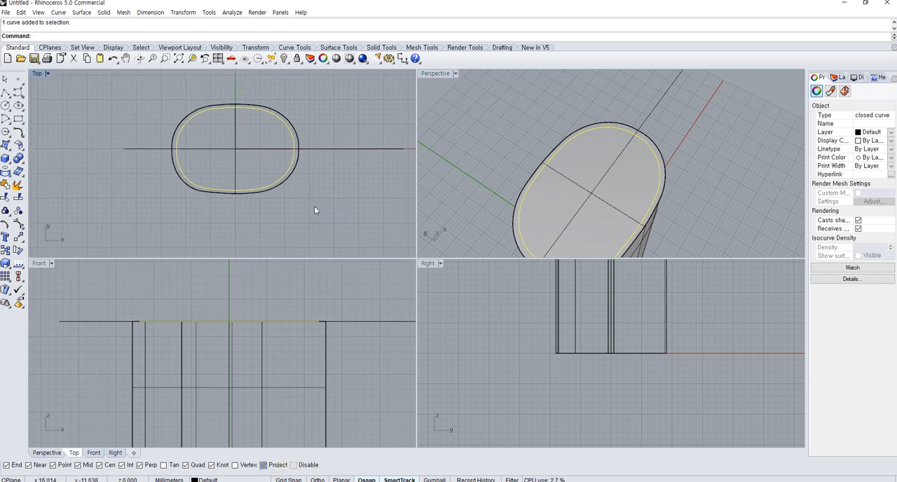
right_click_drag(274, 141, 288, 176)
right_click_drag(619, 191, 610, 152)
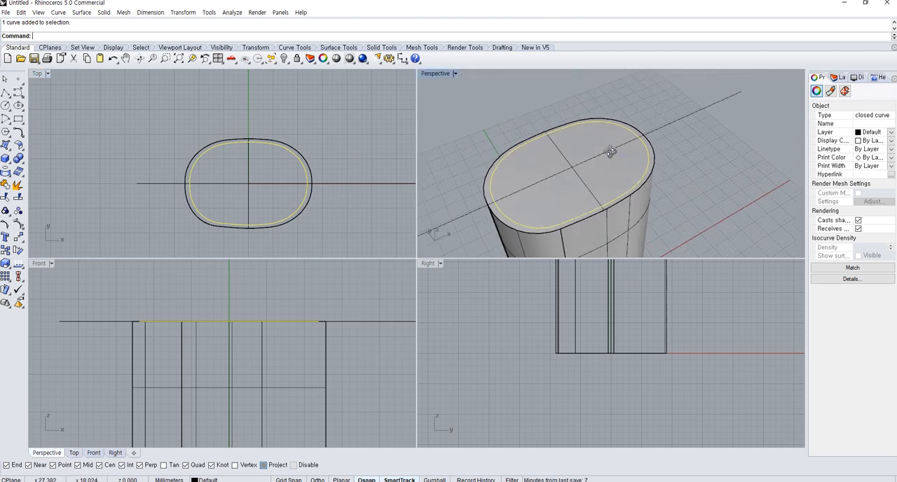
right_click_drag(609, 190, 577, 176)
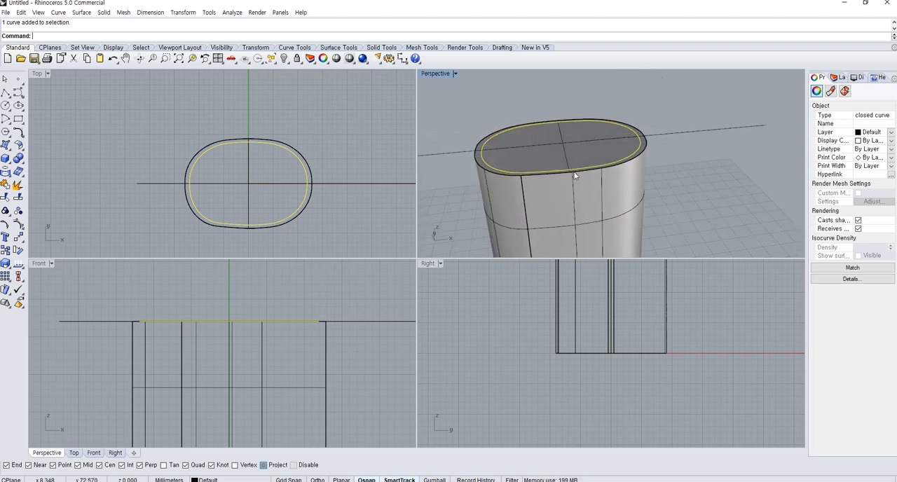
right_click_drag(401, 341, 387, 386)
scroll(387, 382, "down", 13)
right_click_drag(373, 344, 319, 387)
scroll(320, 386, "down", 10)
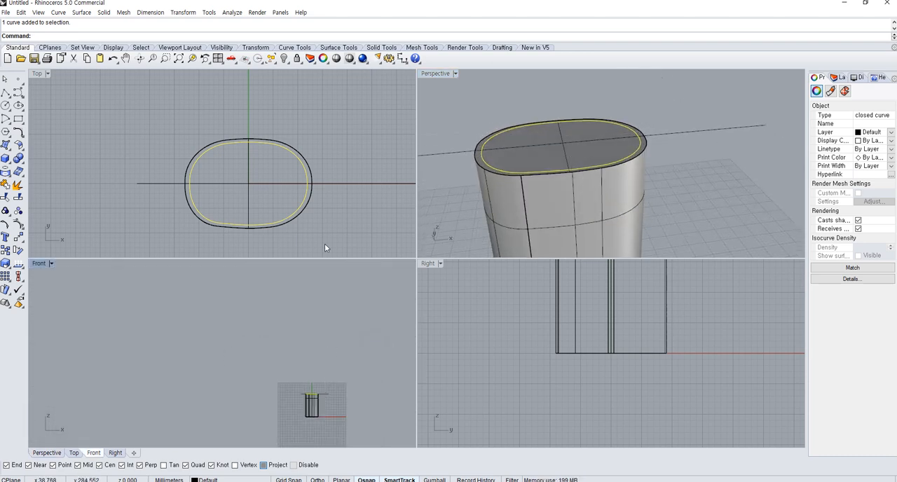
Show the hidden upper piece and move it down in the Front view onto the top of the lower piece
scroll(316, 386, "up", 6)
left_click(281, 344)
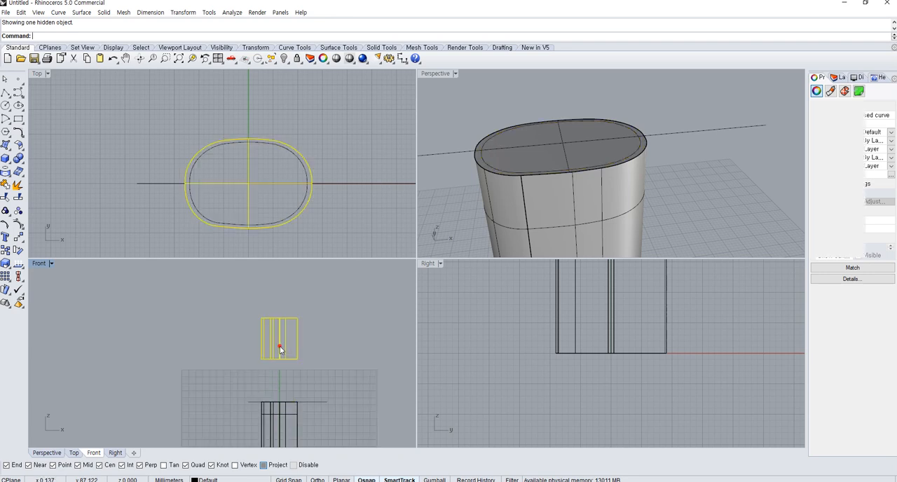
type("m")
key("Return")
scroll(315, 413, "up", 4)
left_click(272, 284)
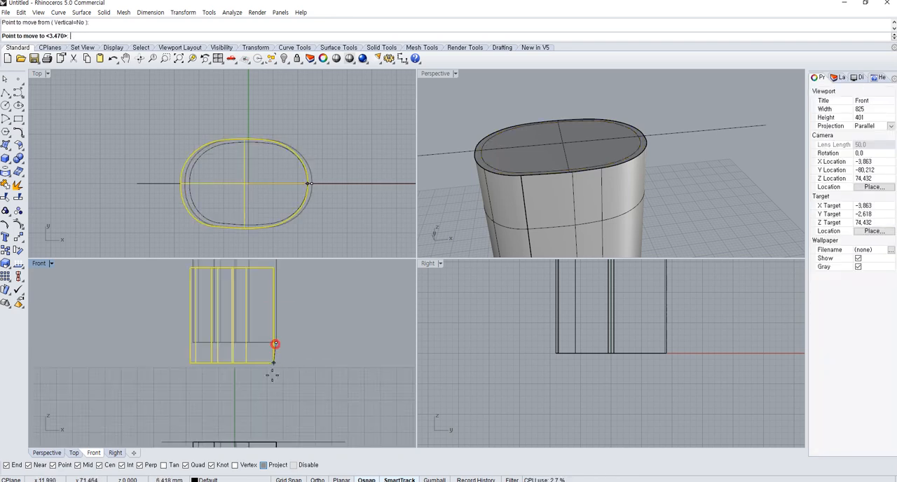
left_click(273, 384)
Extrude the scaled inner curve upward as a solid about 25 mm high, ending just below the upper piece's top
scroll(281, 214, "up", 3)
left_click(293, 223)
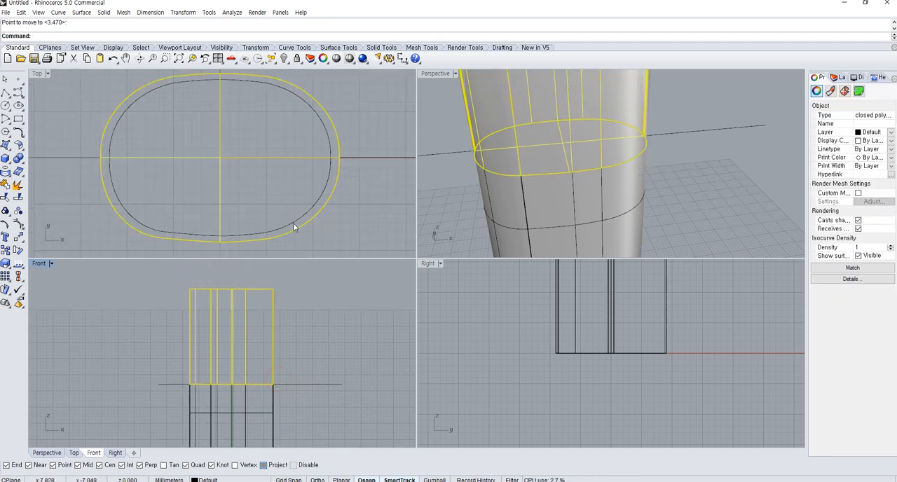
left_click(18, 172)
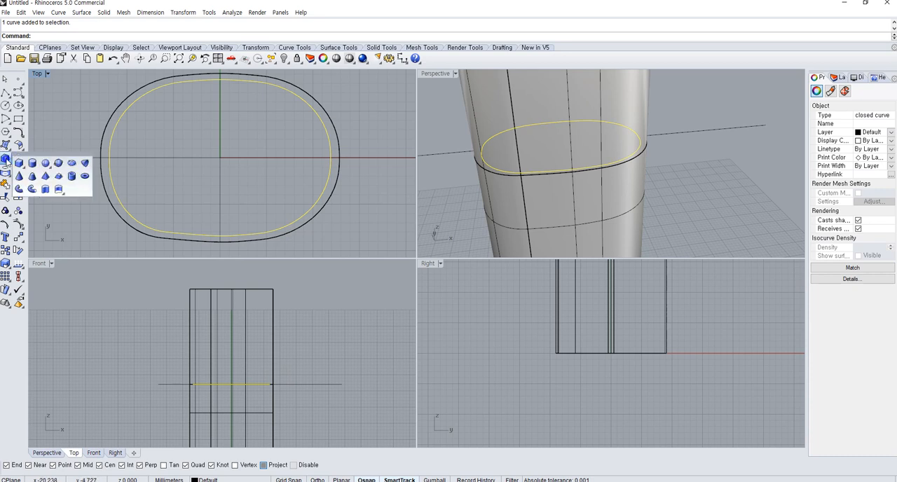
left_click(40, 192)
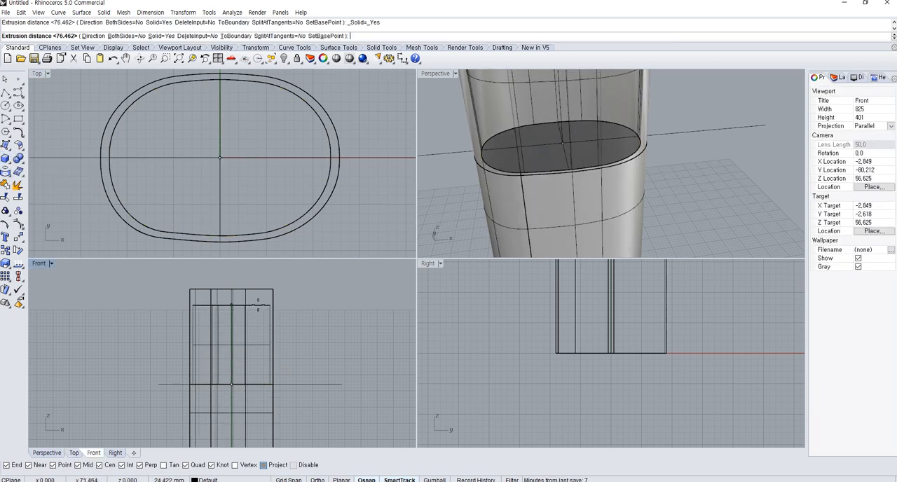
left_click(260, 299)
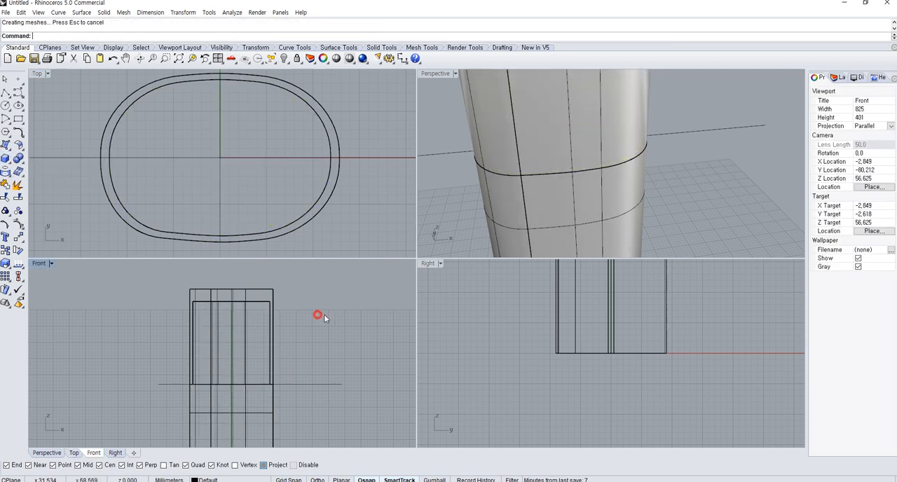
Hide the upper piece, leaving the inner extrusion and the lower piece in view
left_click(565, 94)
left_click(287, 60)
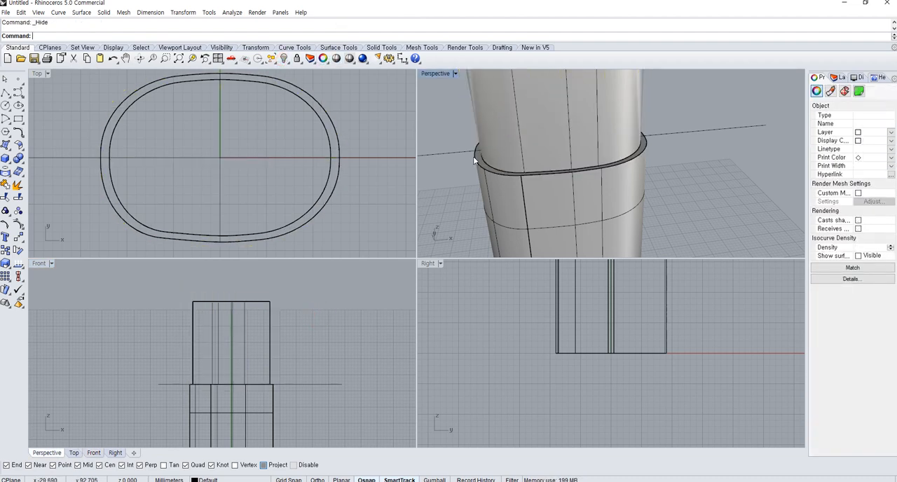
right_click_drag(478, 161, 598, 228)
left_click(565, 211)
left_click(582, 227, "shift")
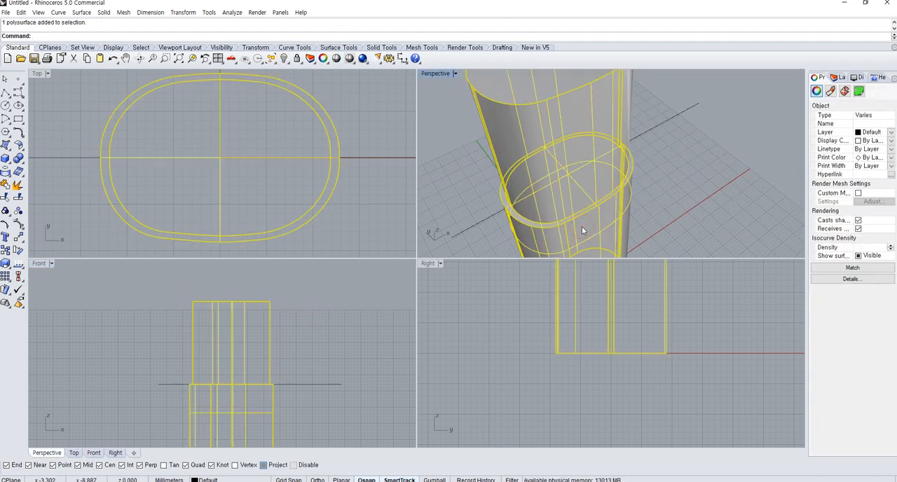
left_click(178, 198)
Combine the lower piece and the inner extrusion into one solid with Boolean Union
right_click_drag(615, 265, 595, 425)
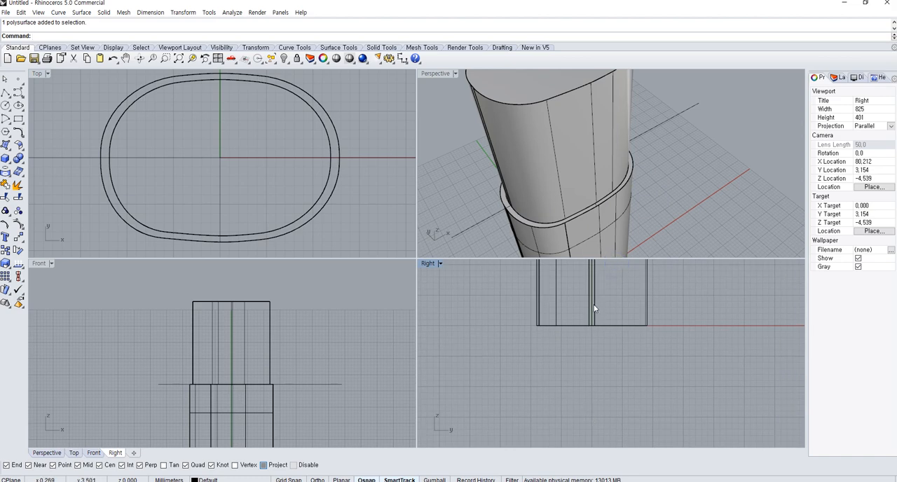
right_click_drag(634, 222, 573, 178)
scroll(573, 178, "down", 6)
left_click(596, 200)
left_click(573, 150, "shift")
right_click_drag(637, 204, 603, 178)
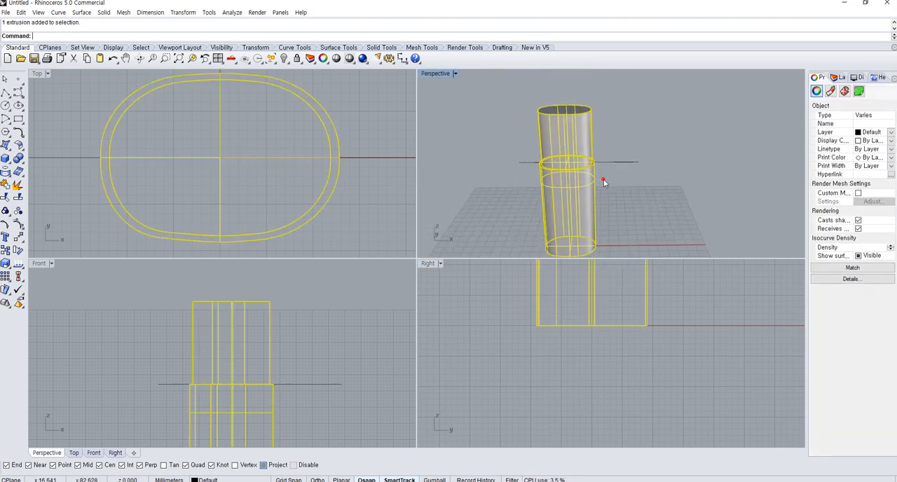
left_click(604, 179)
scroll(576, 159, "up", 8)
left_click(585, 202)
left_click(575, 154, "shift")
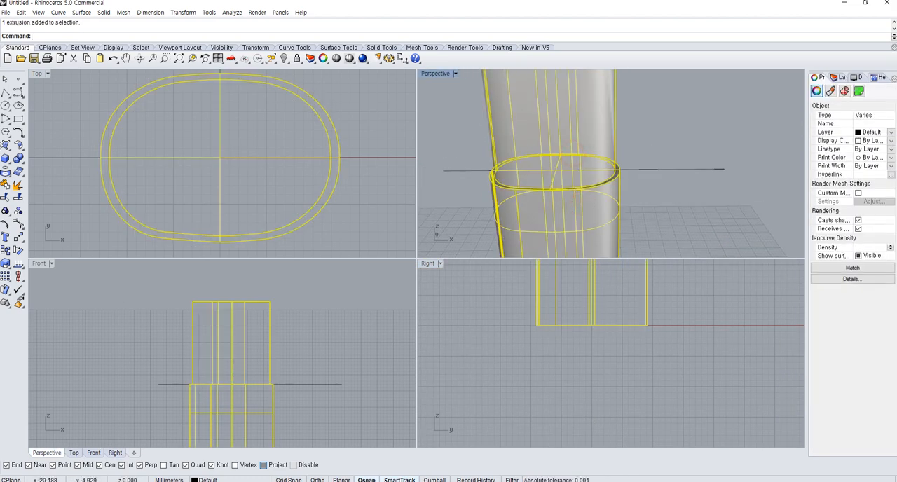
left_click(17, 158)
left_click(610, 208)
Select the merged body and run Edge Analysis on it with naked edges shown
left_click(688, 219)
left_click(548, 203)
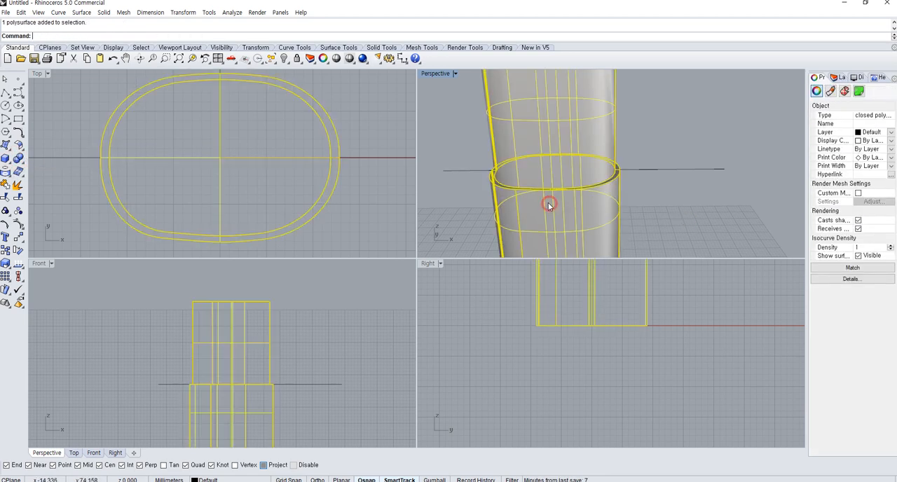
left_click(18, 263)
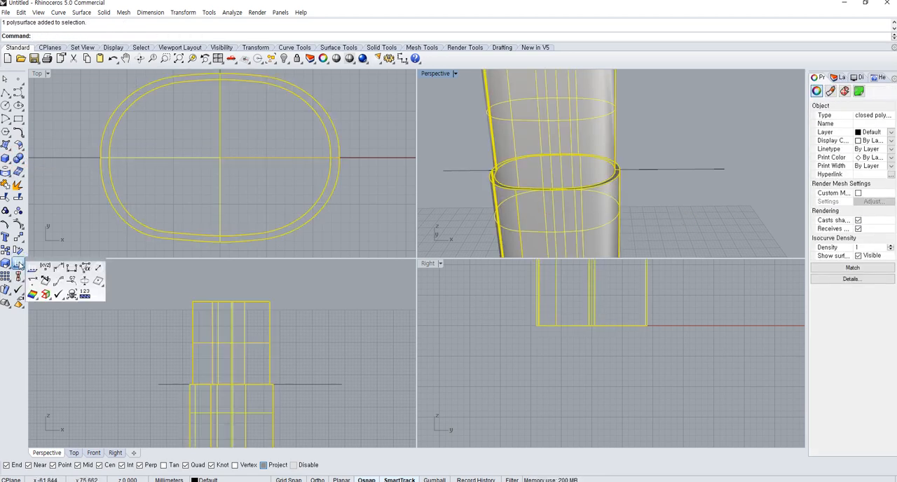
left_click(42, 294)
left_click(215, 139)
left_click(612, 201)
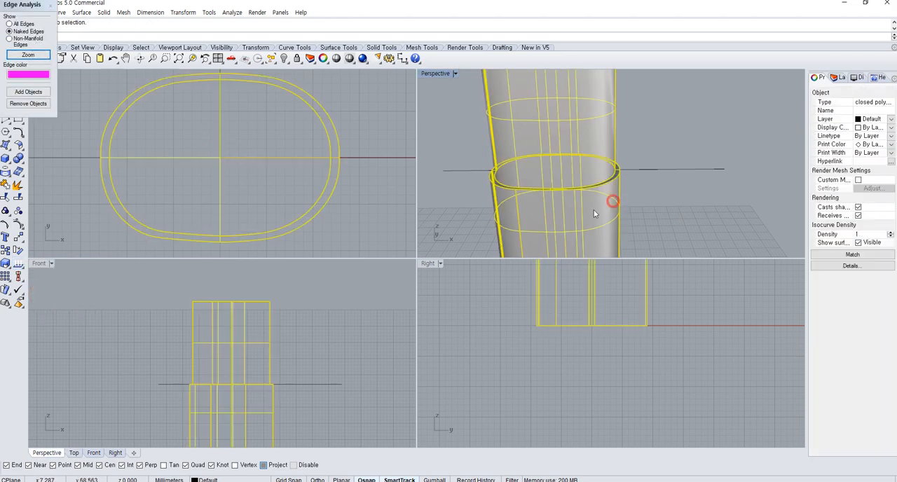
right_click_drag(593, 210, 615, 230)
scroll(617, 230, "down", 5)
Add the merged body to the edge analysis, inspect it in the Perspective and Front views, and close the analysis
left_click(31, 92)
left_click(606, 232)
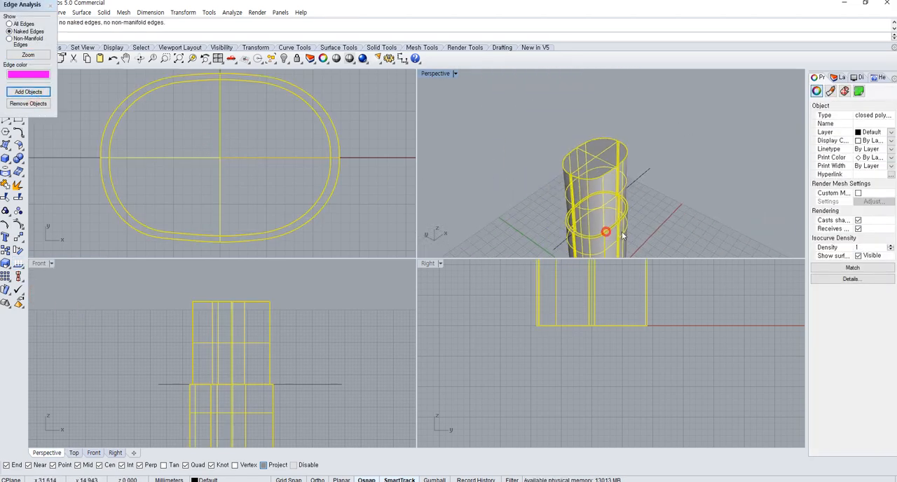
left_click(663, 228)
scroll(569, 205, "up", 5)
right_click_drag(487, 218, 536, 223)
right_click_drag(246, 368, 246, 376)
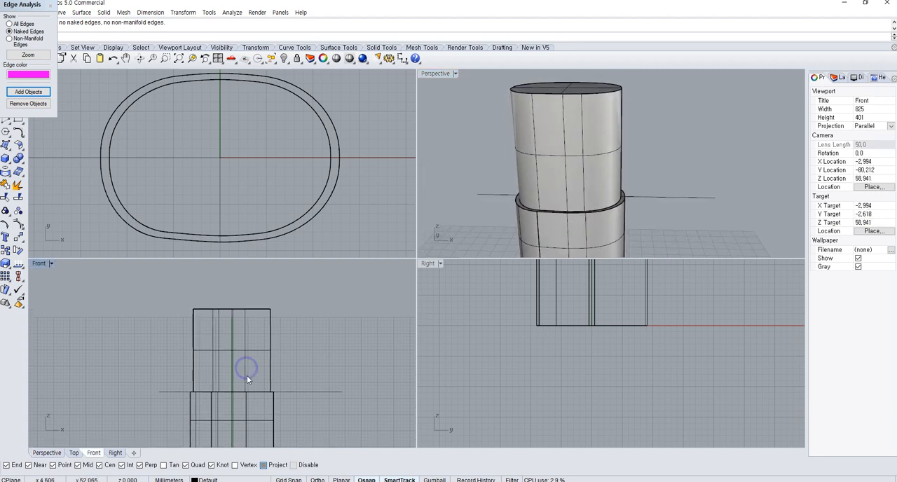
scroll(247, 376, "up", 2)
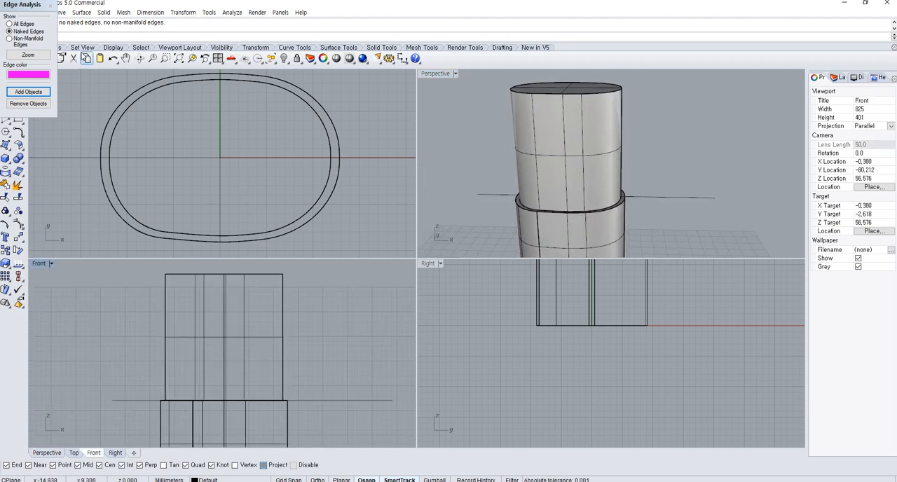
left_click(49, 5)
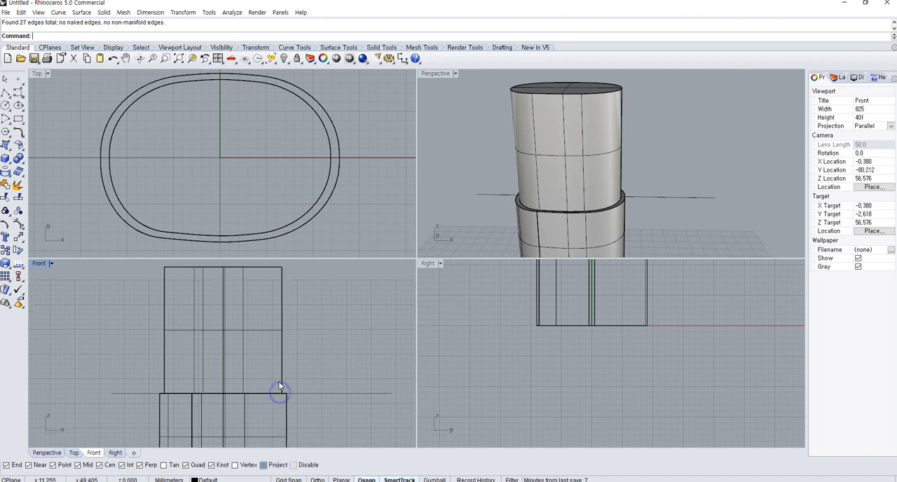
Draw an L-shaped polyline in the Front view, from above the inner extrusion down to just above the shoulder and horizontally out past its side
scroll(279, 381, "down", 2)
right_click_drag(278, 383, 278, 348)
left_click(7, 120)
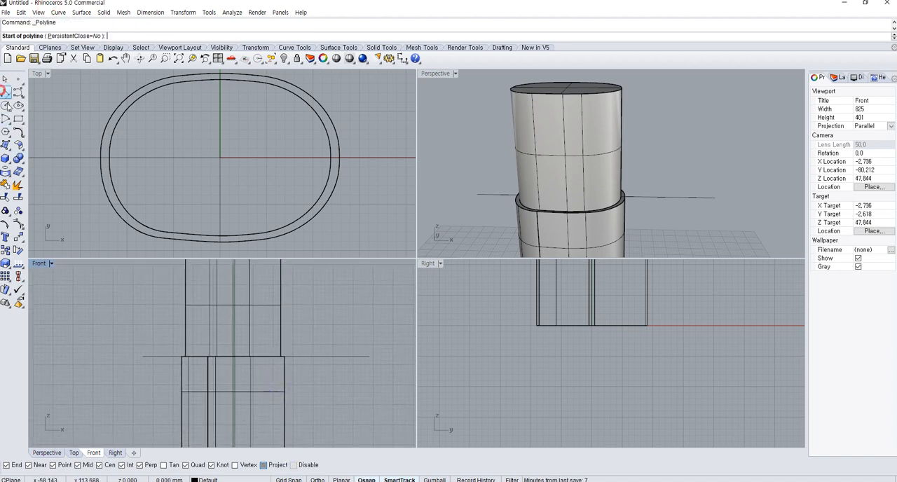
right_click_drag(236, 266, 237, 286)
left_click(248, 264)
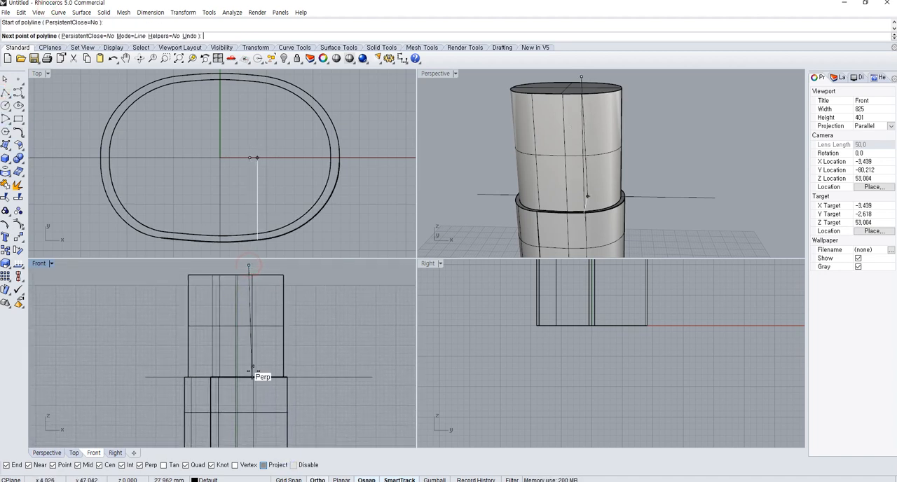
left_click(249, 366)
right_click(329, 366)
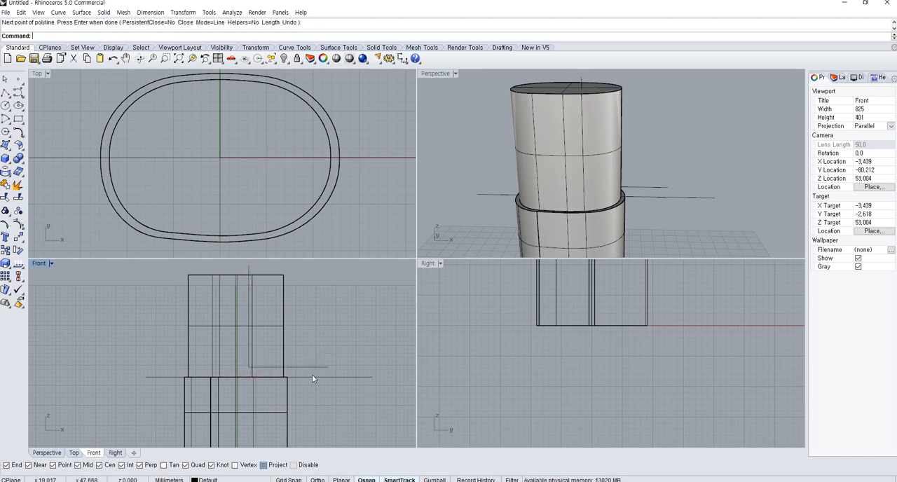
Fillet the inner corner of the L-shaped polyline in the Front view with a 2 mm radius
scroll(304, 366, "up", 6)
right_click_drag(229, 348, 242, 381)
left_click(17, 132)
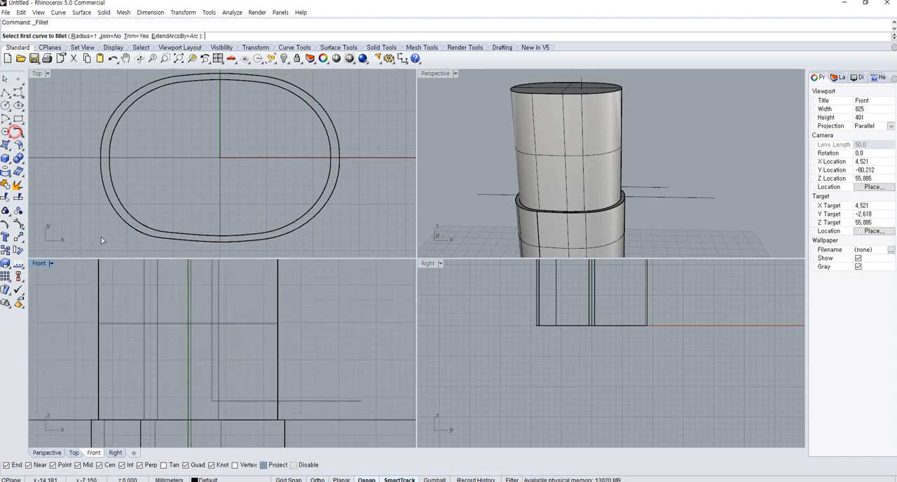
type("2")
key("Return")
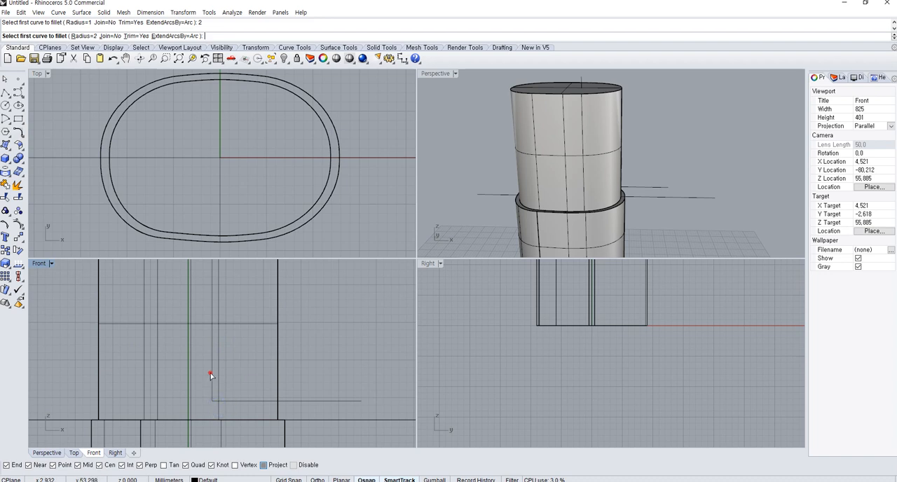
left_click(210, 374)
left_click(234, 400)
scroll(237, 399, "down", 4)
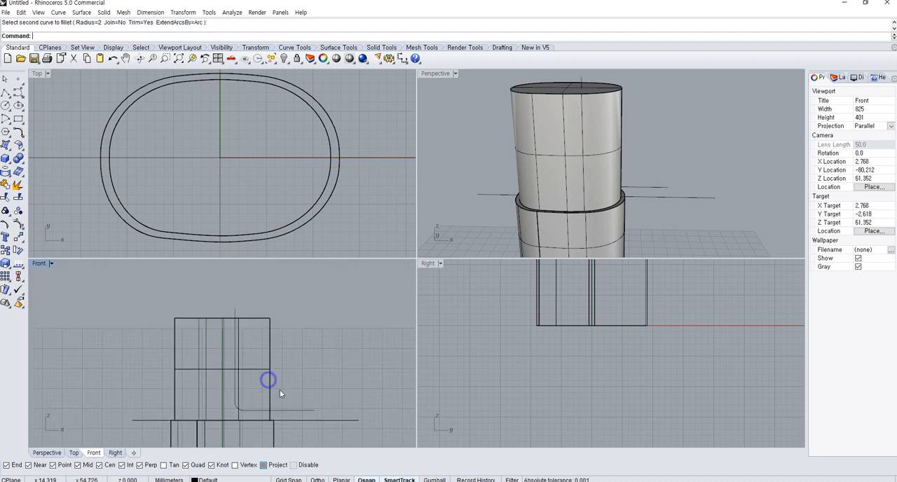
Examine the filleted L-shaped curve against the body in the Front and Perspective views
scroll(279, 391, "up", 3)
left_click(320, 420)
left_click(236, 337)
left_click(248, 356)
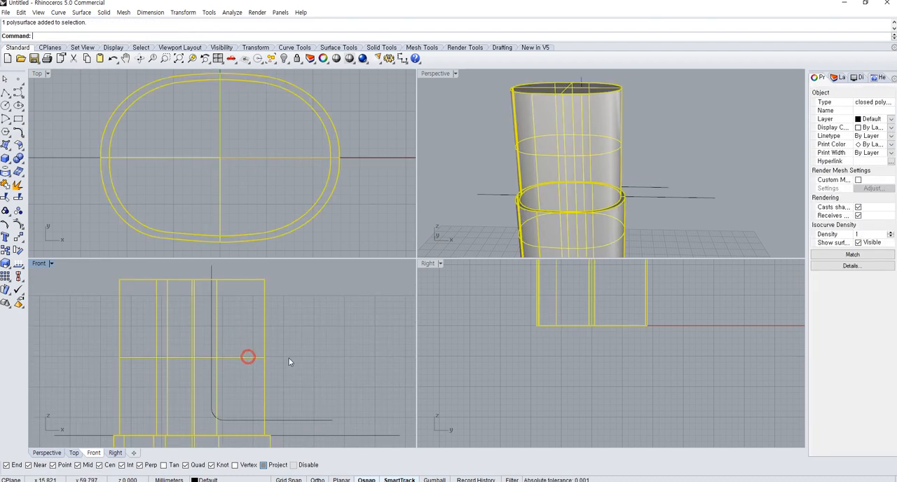
left_click(291, 361)
mouse_move(632, 207)
right_mouse_down()
mouse_move(527, 206)
mouse_move(619, 196)
right_mouse_up()
left_click(623, 194)
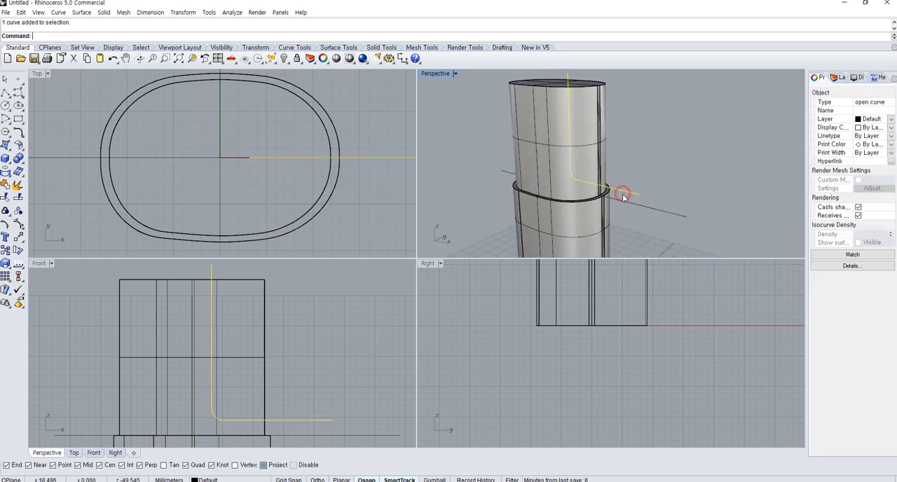
right_click(251, 362)
scroll(253, 364, "down", 2)
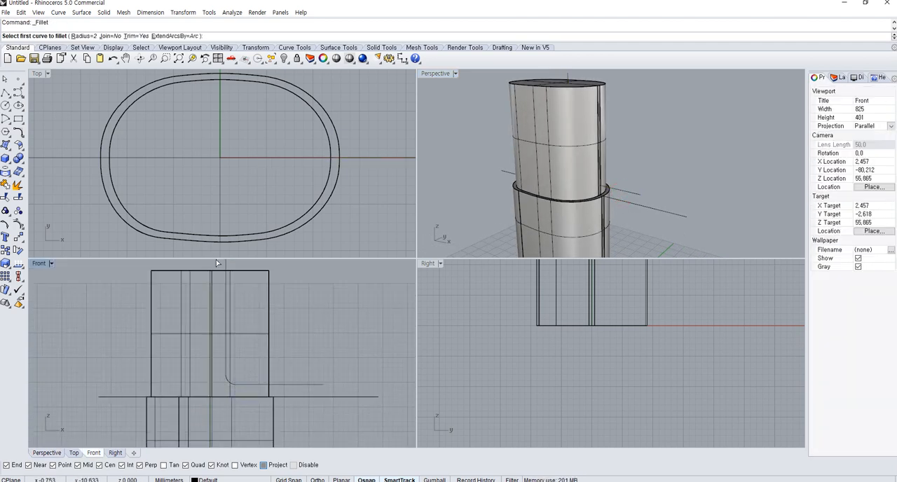
right_click_drag(238, 281, 248, 313)
left_click(238, 295)
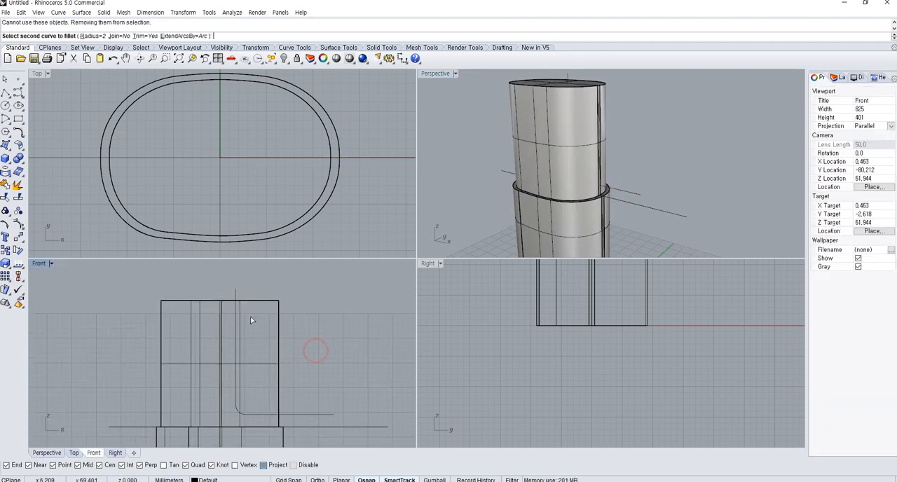
key("Escape")
Select the L-shaped curve and examine how its vertical and horizontal runs cross the neck in the Front and Perspective views
left_click(277, 353)
left_click(301, 361)
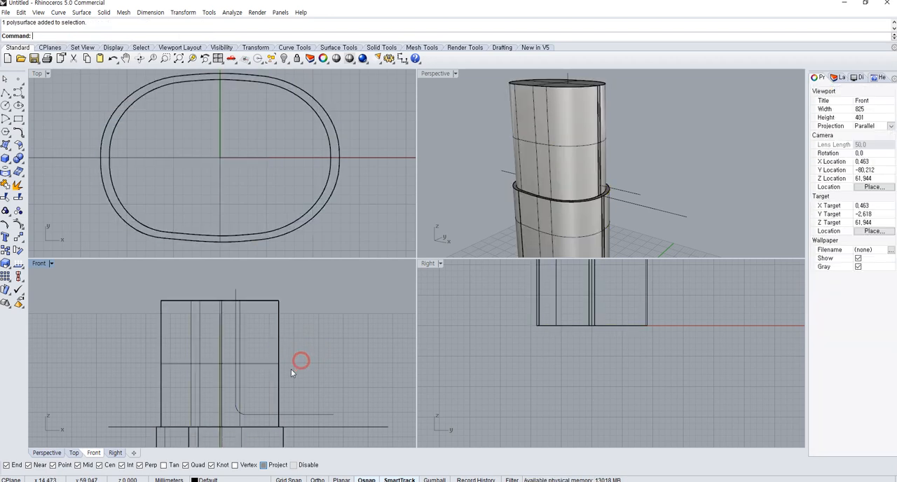
left_click(302, 416)
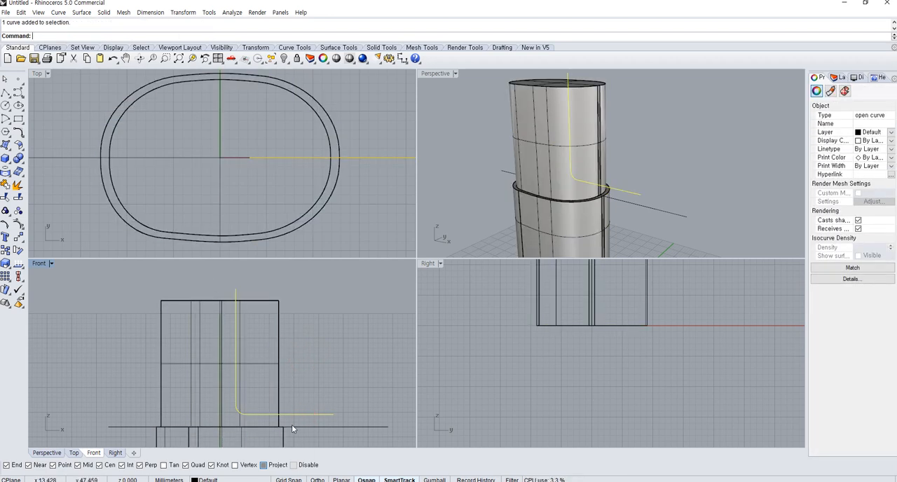
right_click_drag(295, 382, 295, 369)
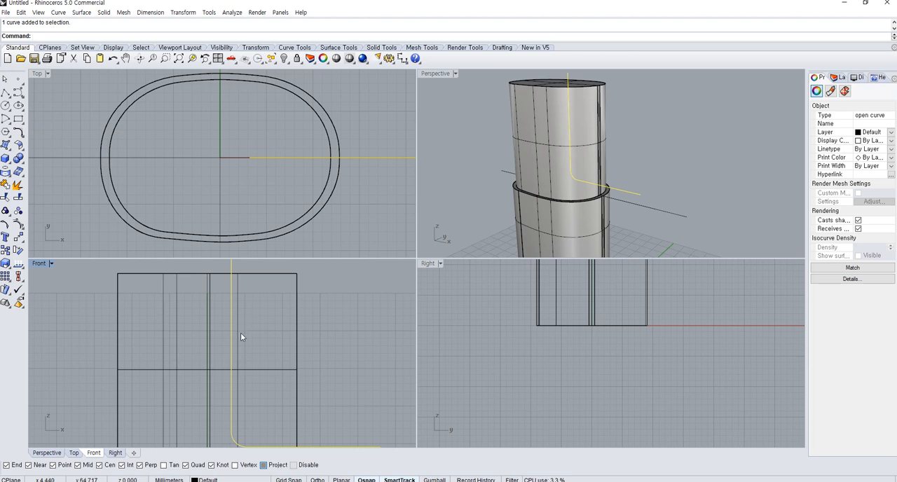
right_click_drag(242, 332, 246, 375)
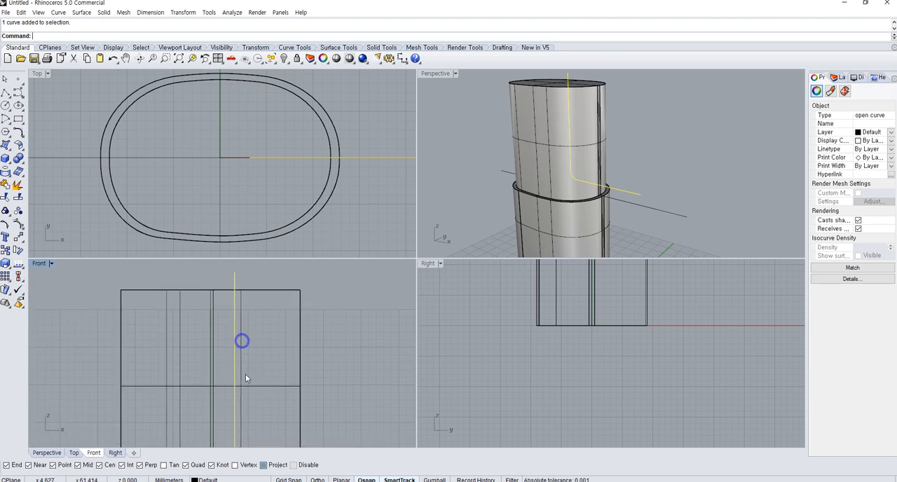
right_click_drag(525, 186, 457, 251)
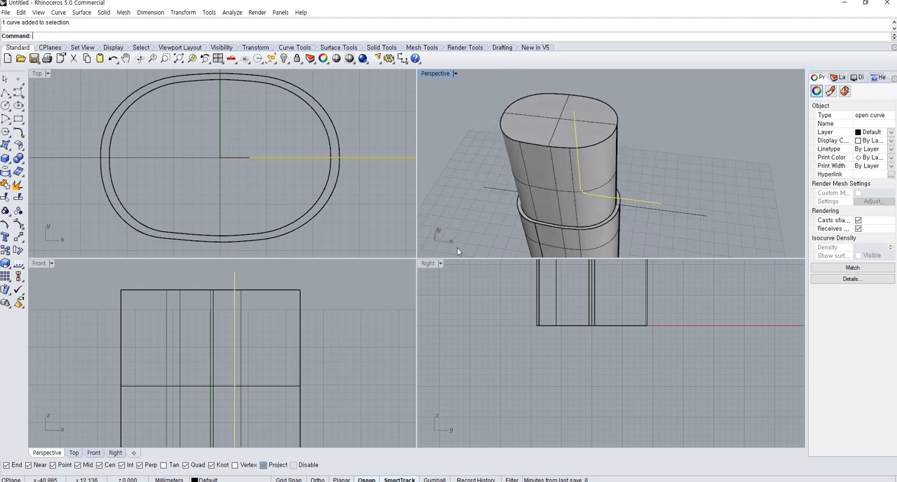
scroll(265, 379, "down", 3)
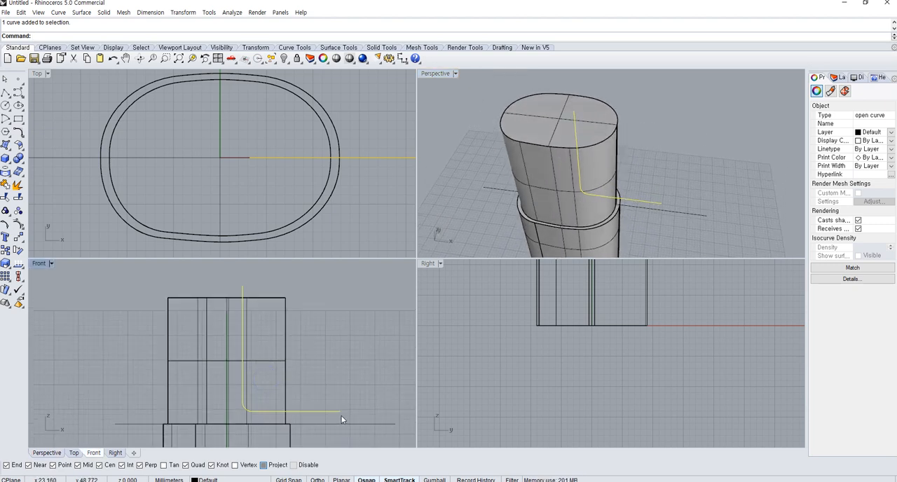
right_click_drag(238, 323, 250, 333)
right_click_drag(277, 380, 283, 369)
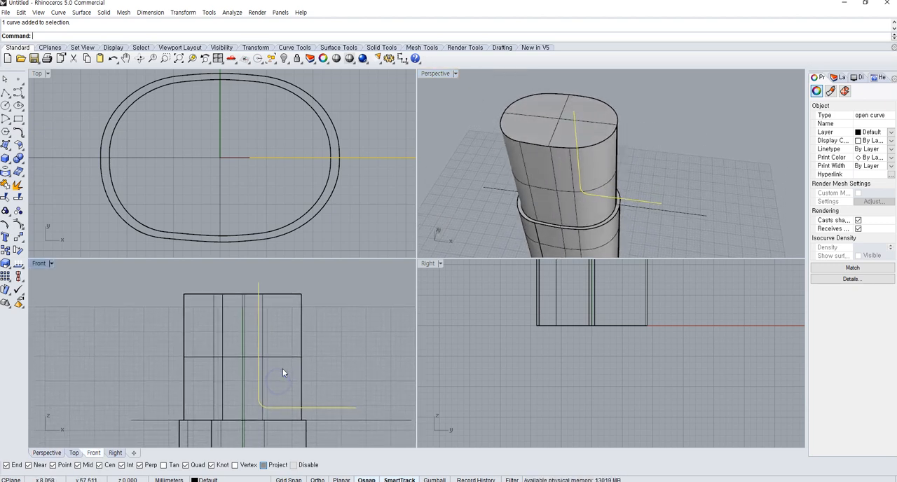
scroll(279, 354, "up", 6)
right_click_drag(263, 327, 264, 372)
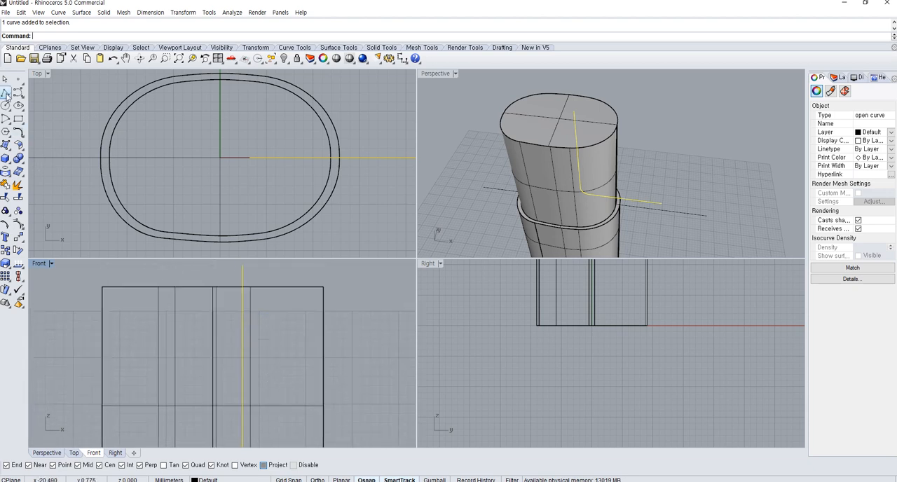
Draw a polyline in the Front view from above the neck down beside the L-shaped curve, ending diagonally on its vertical run
left_click(6, 96)
right_click_drag(213, 323, 222, 348)
left_click(244, 286)
scroll(241, 344, "up", 6)
left_click(245, 345, "shift")
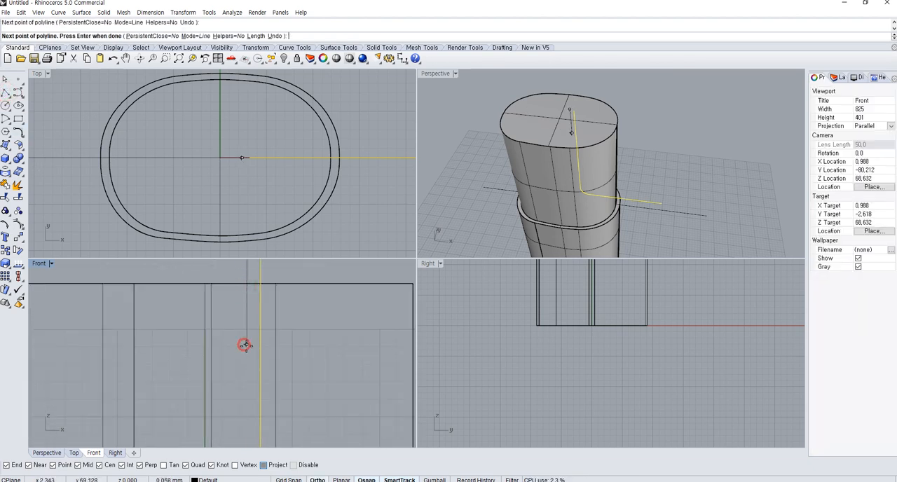
left_click(259, 370)
right_click(262, 371)
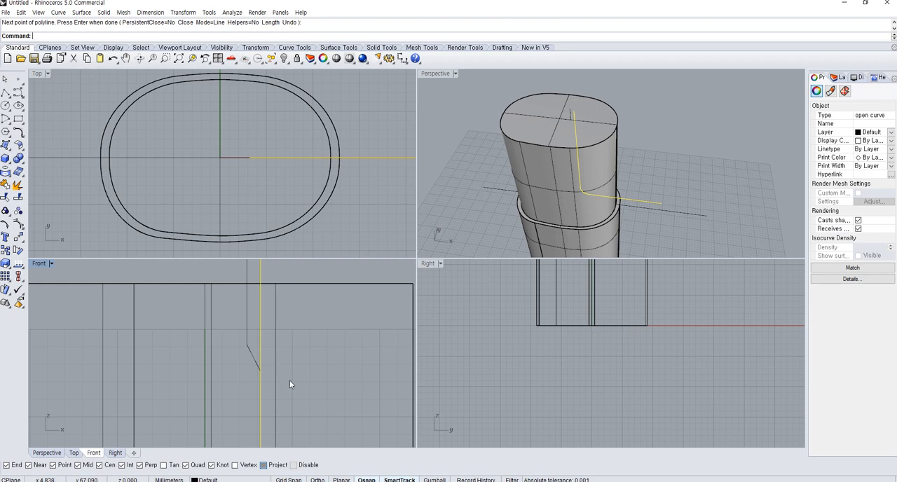
Show the short polyline's control points and move its two lower points up, closer to the neck's top edge
scroll(290, 380, "down", 5)
scroll(293, 362, "up", 2)
left_click(286, 327)
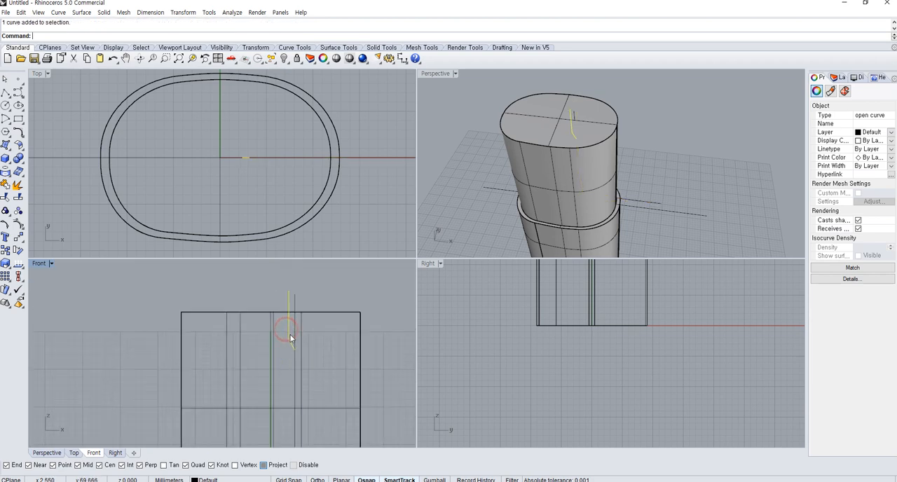
key("F10")
left_click_drag(278, 330, 320, 374)
left_click(320, 374)
type("m")
key("Return")
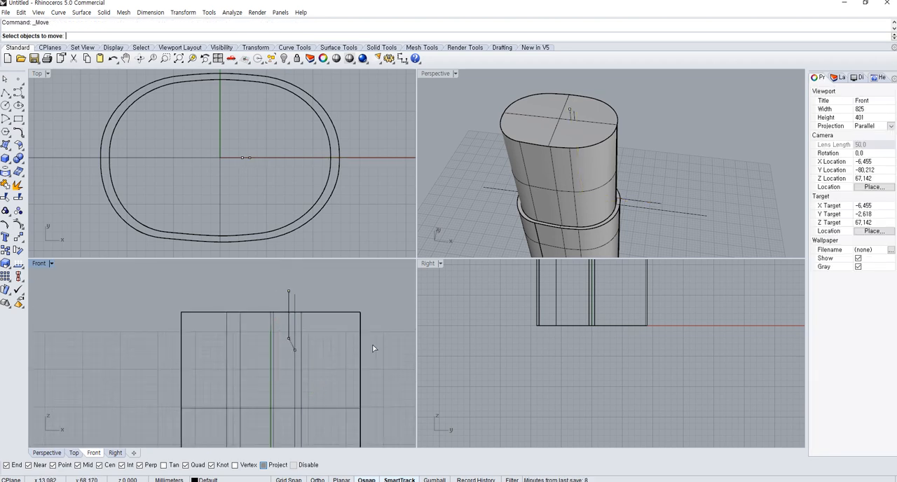
left_click(286, 337)
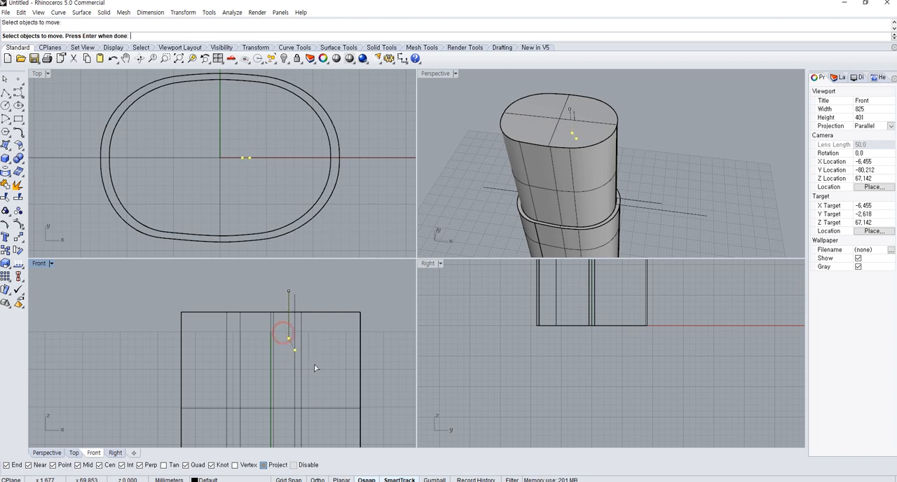
key("Return")
left_click(378, 372)
left_click(382, 352, "shift")
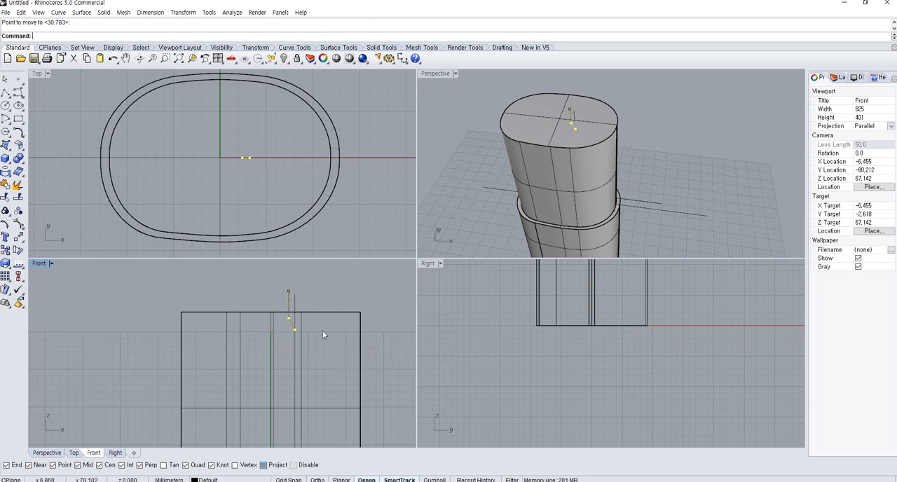
key("Escape")
key("Escape")
Trim the L-shaped curve's end above the diagonal and join the remaining curve with the short polyline
scroll(272, 298, "up", 4)
left_click(306, 302)
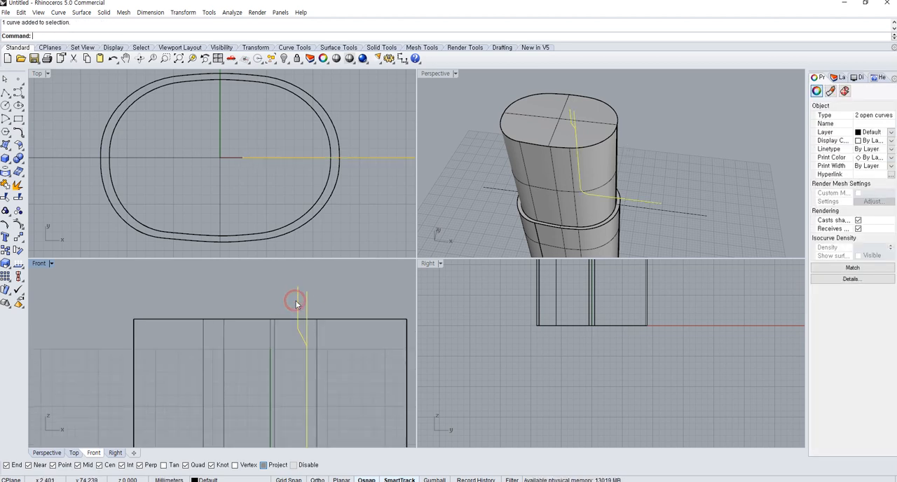
left_click(15, 199)
left_click(308, 302)
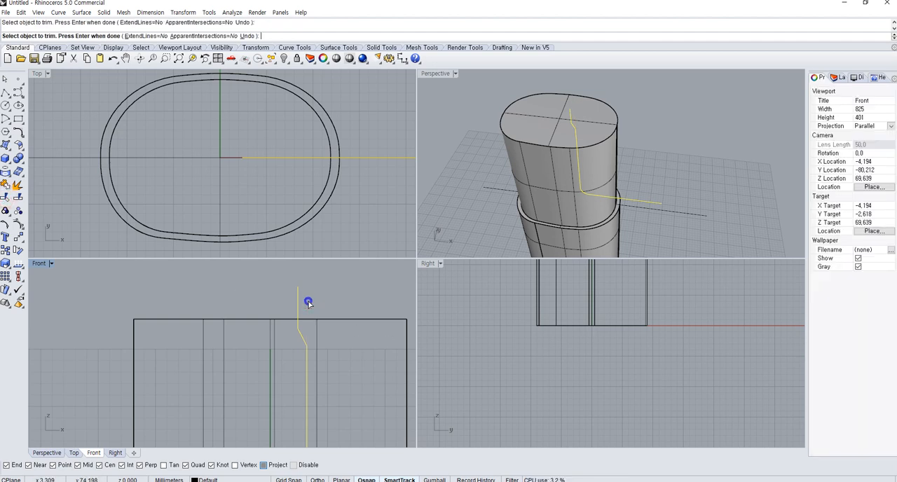
right_click(309, 302)
left_click(302, 335)
left_click(308, 354, "shift")
key("ctrl+j")
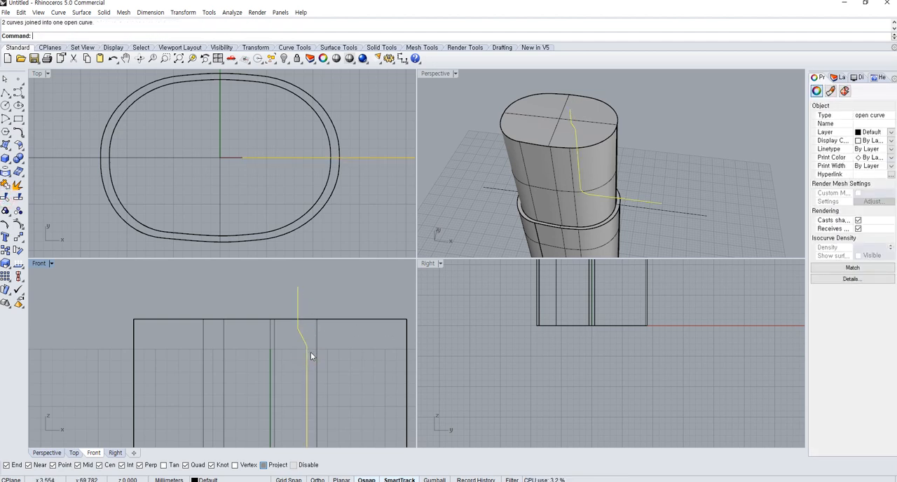
scroll(310, 352, "down", 2)
key("Escape")
Select the joined curve and examine its stepped profile in the Perspective and Front views
scroll(497, 183, "down", 4)
right_click_drag(497, 183, 541, 174)
scroll(611, 207, "up", 4)
left_click(608, 209)
scroll(199, 378, "down", 6)
right_click_drag(255, 389, 248, 324)
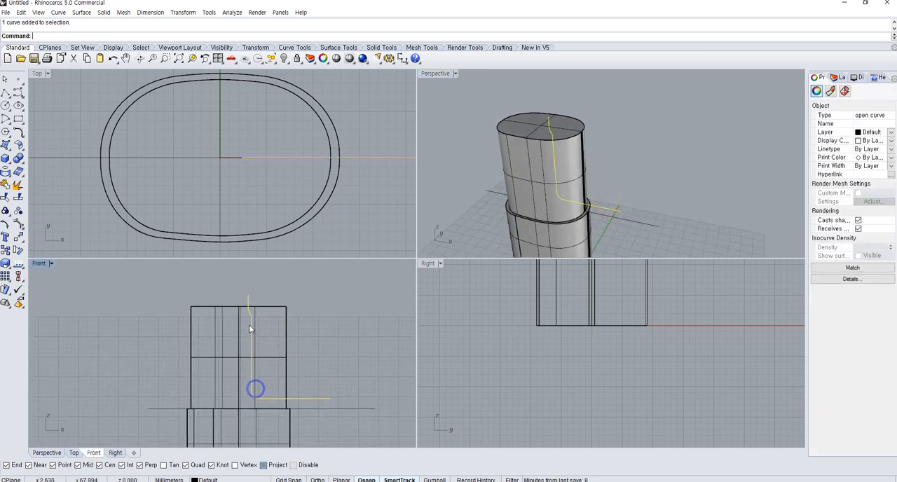
right_click_drag(288, 360, 286, 337)
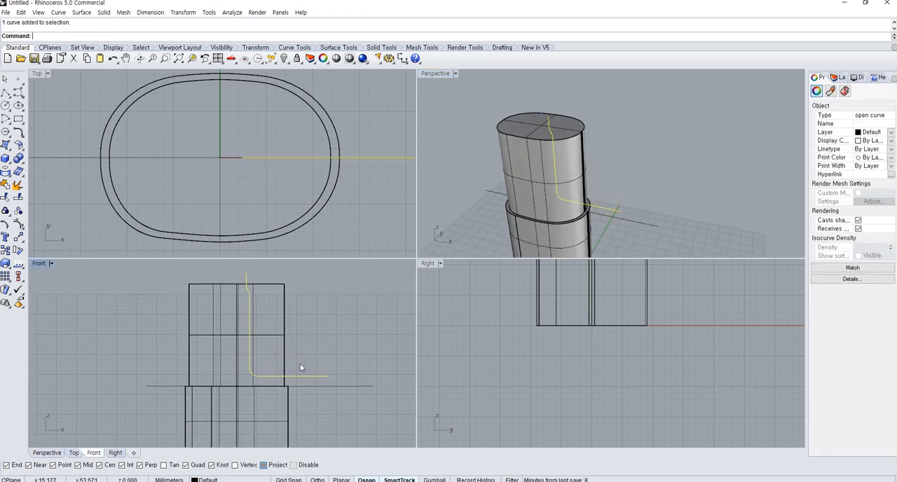
scroll(238, 328, "up", 5)
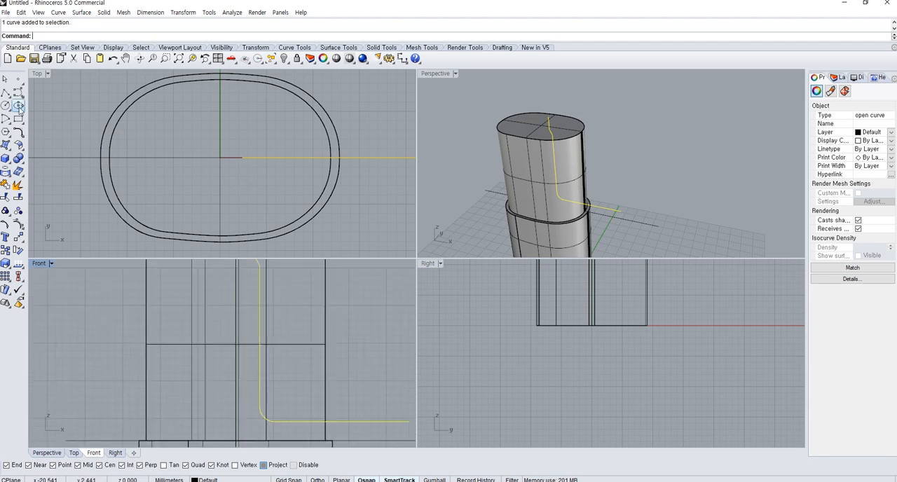
left_click(18, 119)
scroll(267, 294, "up", 5)
left_click(289, 293)
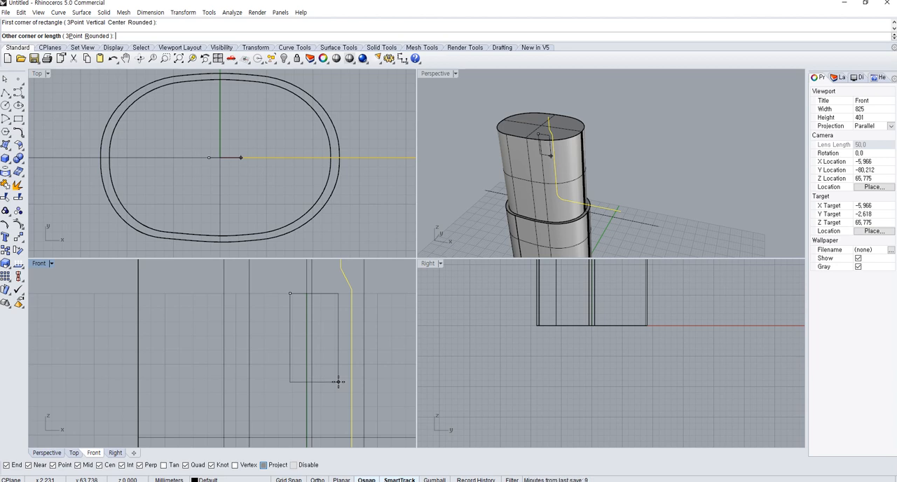
type("r")
key("Return")
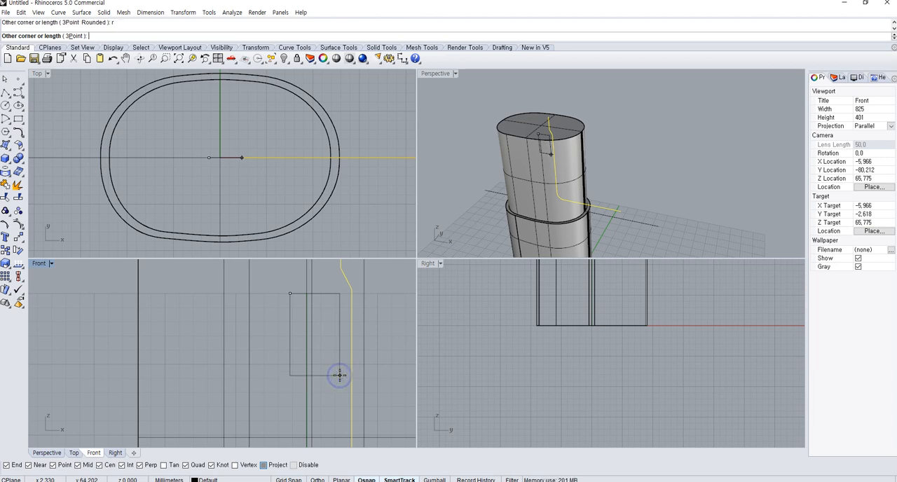
left_click(339, 375)
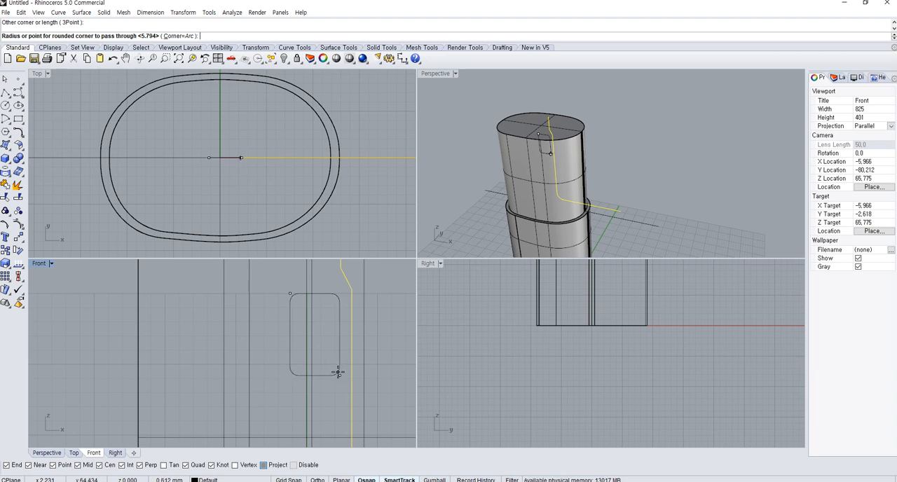
key("Escape")
Draw a small sharp-cornered upright rectangle in the upper neck in the Front view, beside the joined curve's vertical run
right_click(314, 315)
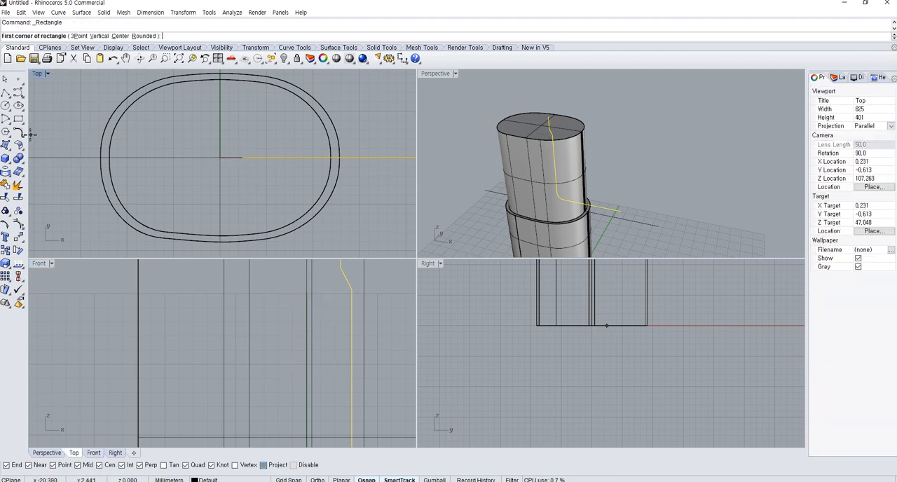
left_click(291, 293)
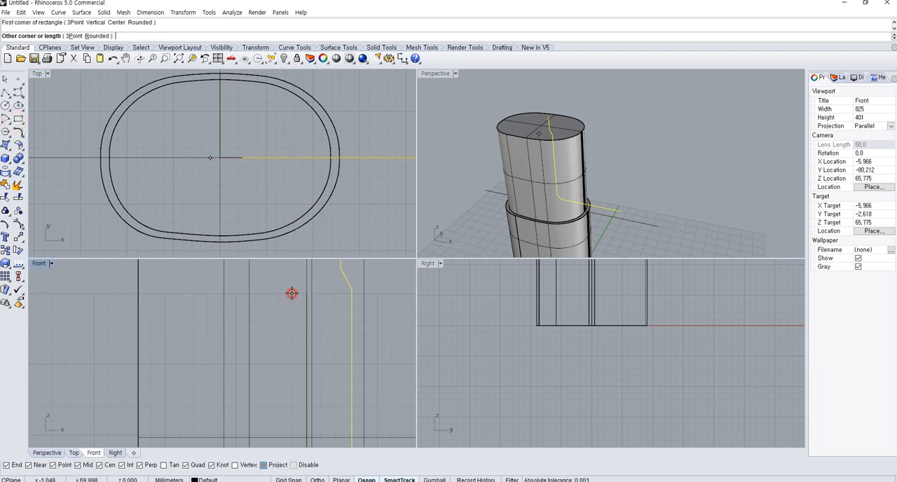
scroll(341, 385, "up", 1)
left_click(342, 370)
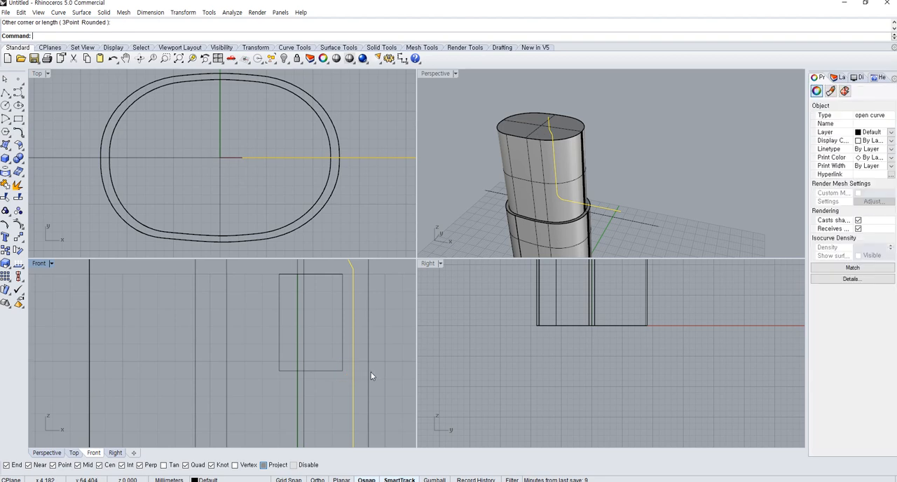
Examine the rectangle's position relative to the body and the joined curve in the Front and Perspective views, and select the rectangle
right_click_drag(370, 372, 359, 366)
right_click_drag(525, 225, 535, 192)
scroll(337, 356, "down", 6)
right_click_drag(337, 362, 311, 334)
scroll(267, 352, "down", 4)
left_click(359, 361)
left_click(317, 356)
scroll(316, 356, "down", 2)
scroll(274, 338, "up", 2)
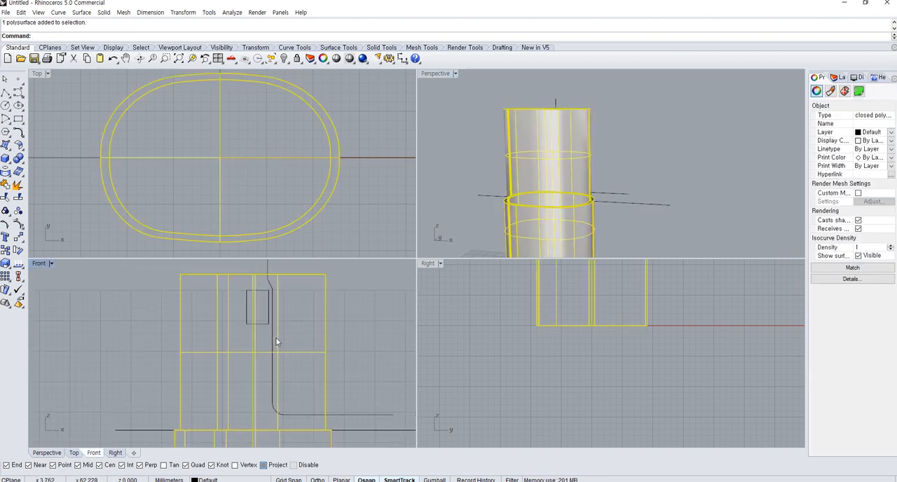
scroll(276, 341, "up", 1)
left_click(258, 321)
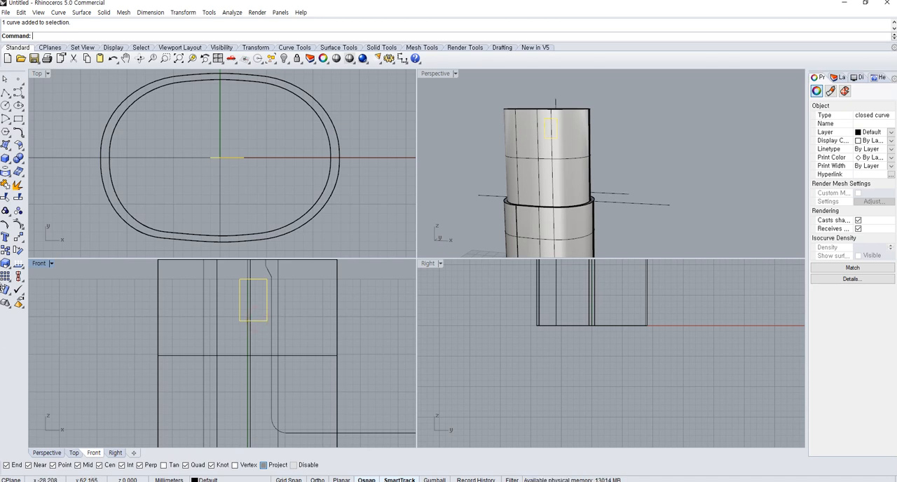
Scale the small rectangle up in the Front view, using its upper-right corner as the origin
left_click(6, 264)
left_click(266, 279)
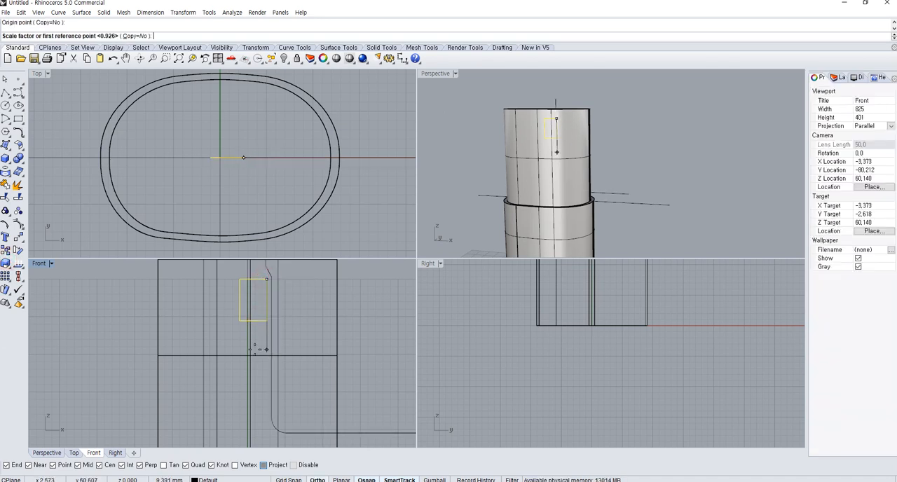
left_click(258, 340)
left_click(260, 362)
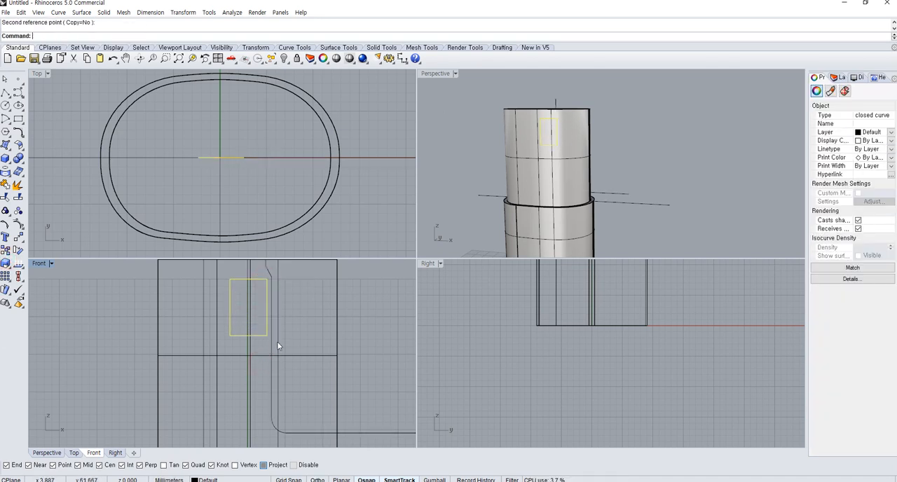
Split the container body's neck with the stepped joined curve in the Front view
right_click_drag(294, 349, 264, 336)
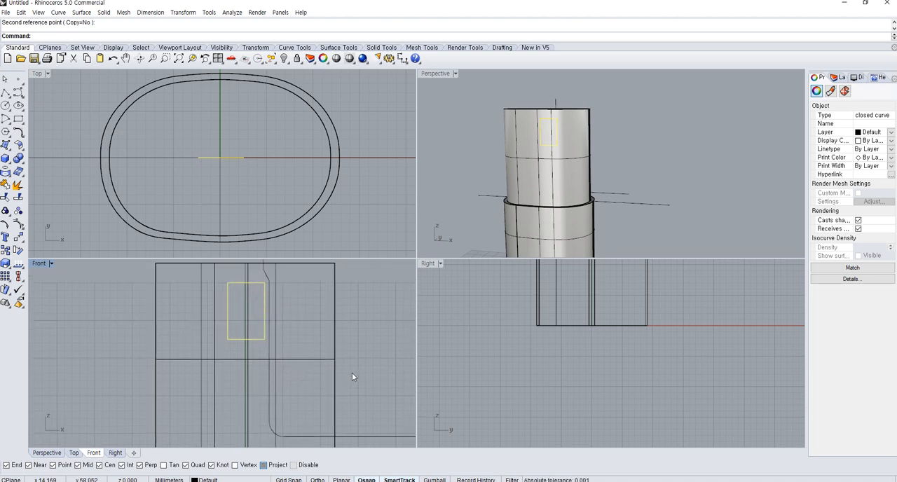
mouse_move(352, 371)
right_mouse_down()
mouse_move(351, 340)
mouse_move(349, 361)
right_mouse_up()
left_click(350, 344)
left_click(330, 332)
right_click_drag(306, 307, 309, 344)
scroll(309, 343, "down", 4)
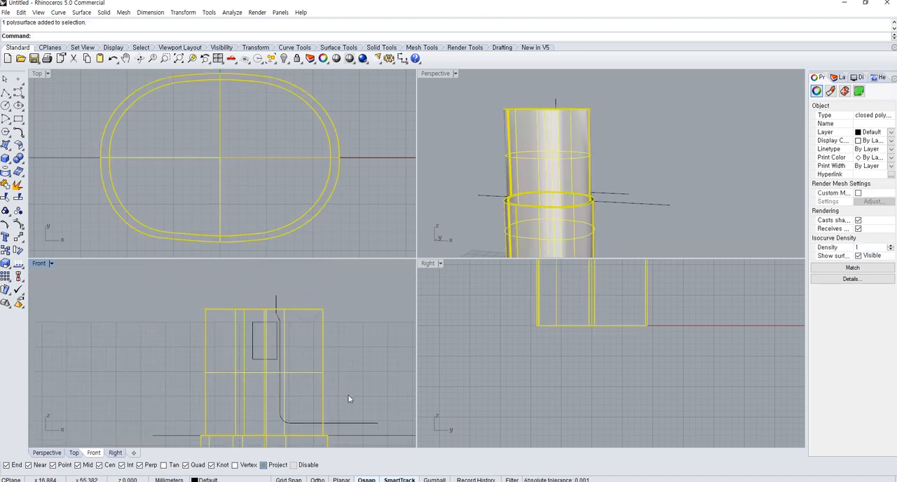
left_click(357, 423)
left_click(294, 311)
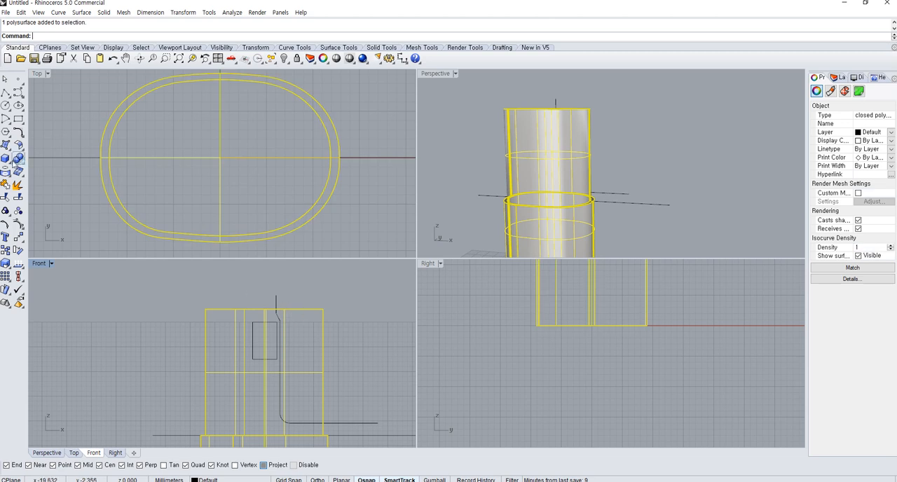
left_click(18, 198)
left_click_drag(254, 299, 251, 299)
right_click(250, 298)
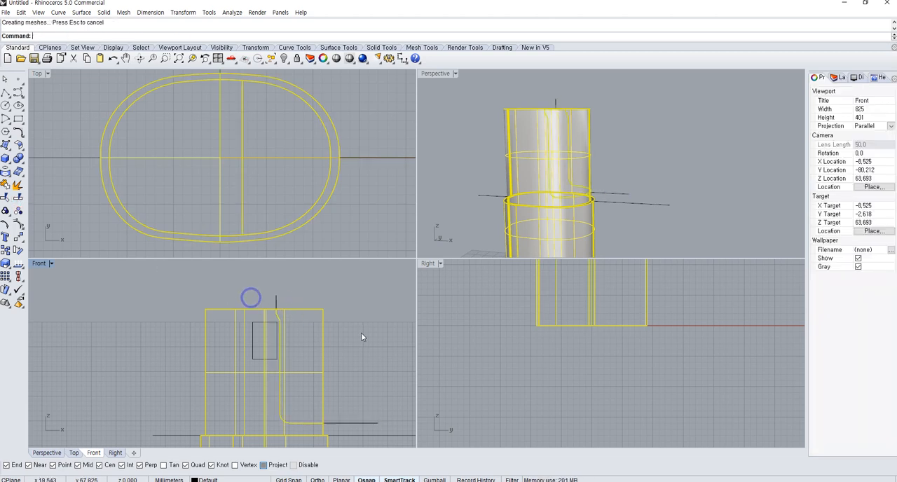
Move the split-off neck piece aside in the Front view to inspect the cut, and undo the move
left_click(377, 334)
left_click(323, 337)
type("m")
key("Return")
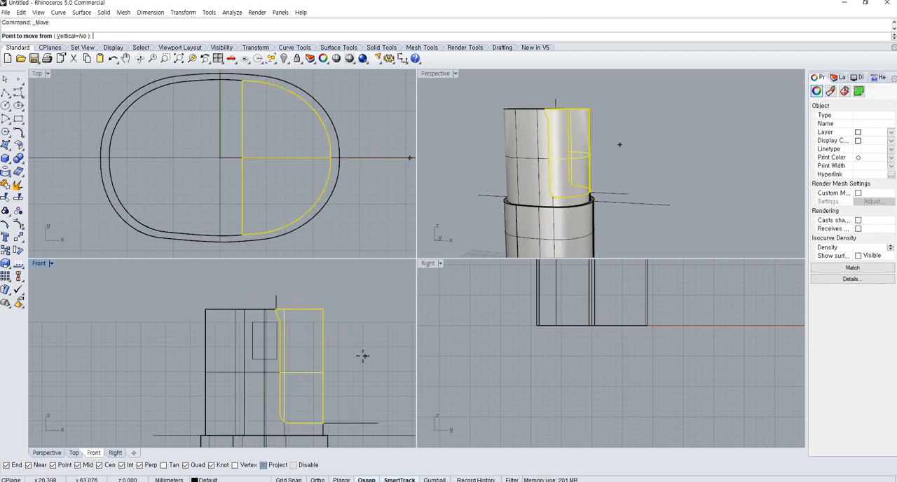
left_click(336, 349)
left_click(381, 349)
left_click(381, 349)
right_click_drag(537, 189, 608, 157)
scroll(574, 225, "up", 4)
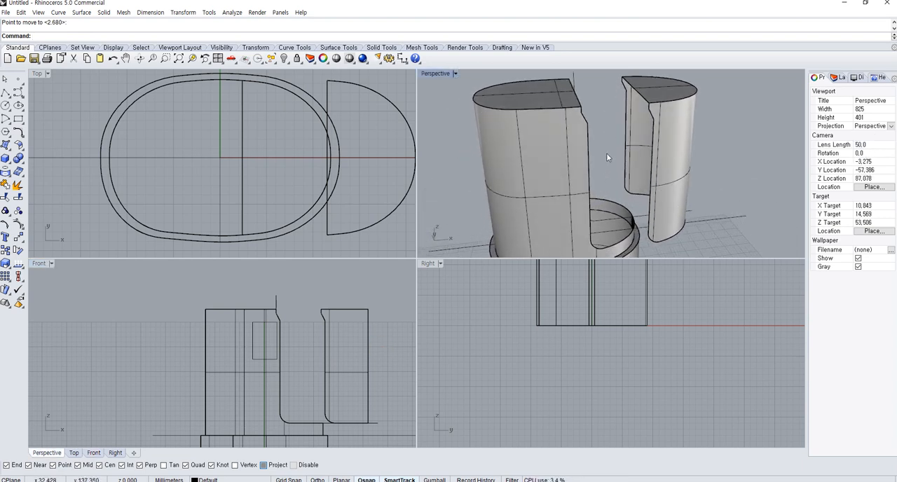
scroll(645, 181, "up", 5)
right_click_drag(615, 220, 594, 230)
key("ctrl+z")
right_click_drag(531, 225, 565, 218)
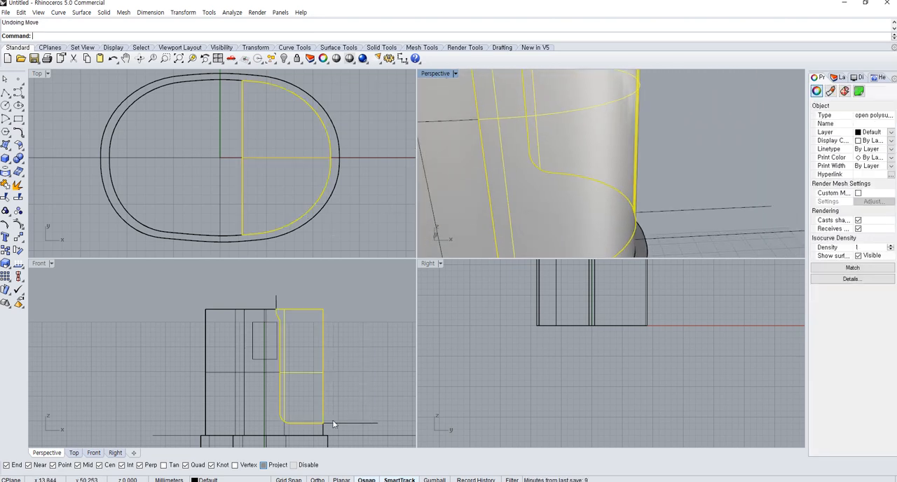
Extrude the stepped profile curve about 15 mm to one side only in the Top view
left_click(290, 295)
left_click_drag(288, 301, 261, 302)
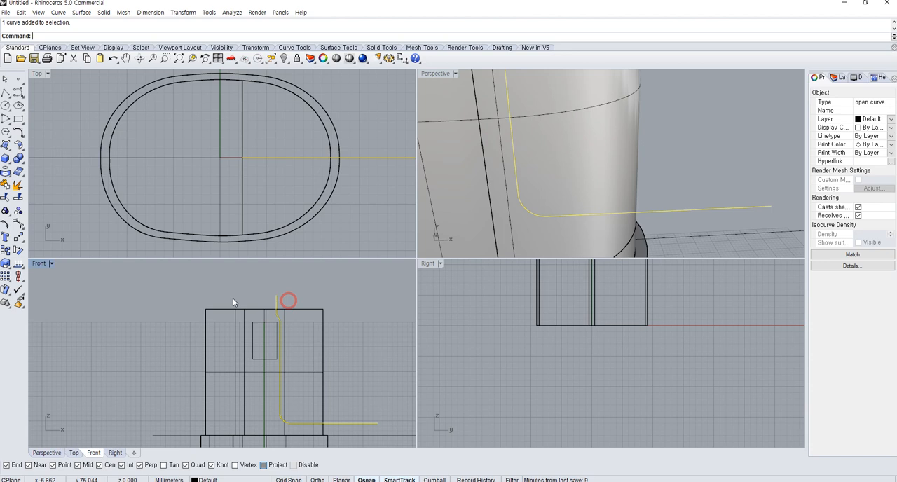
left_click(7, 161)
left_click(49, 192)
right_click_drag(336, 245, 319, 222)
scroll(318, 222, "down", 4)
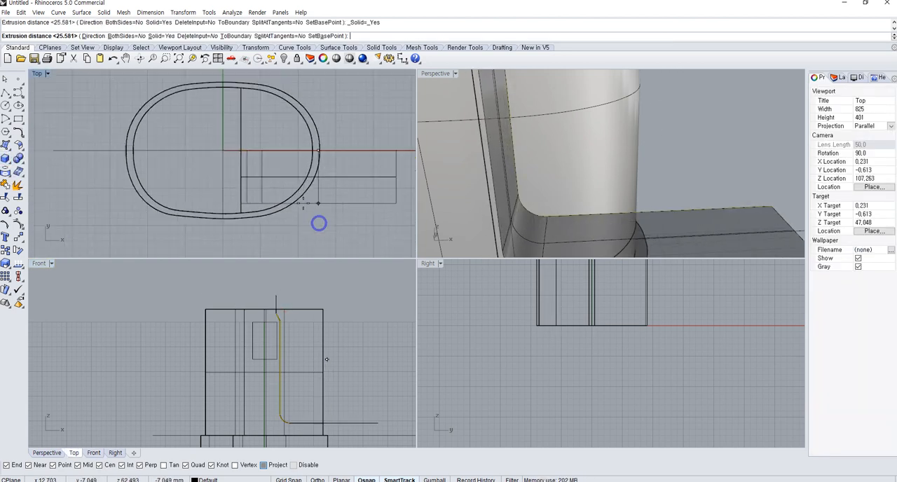
left_click(136, 36)
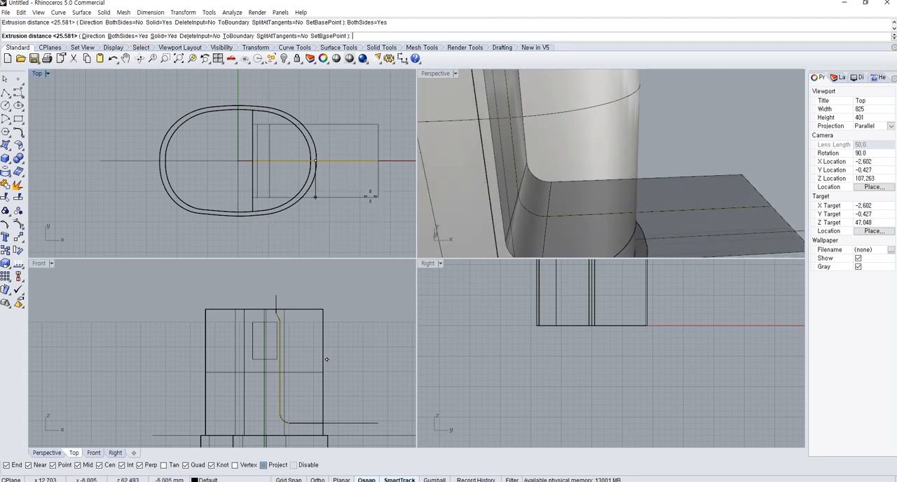
key("Escape")
right_click(358, 189)
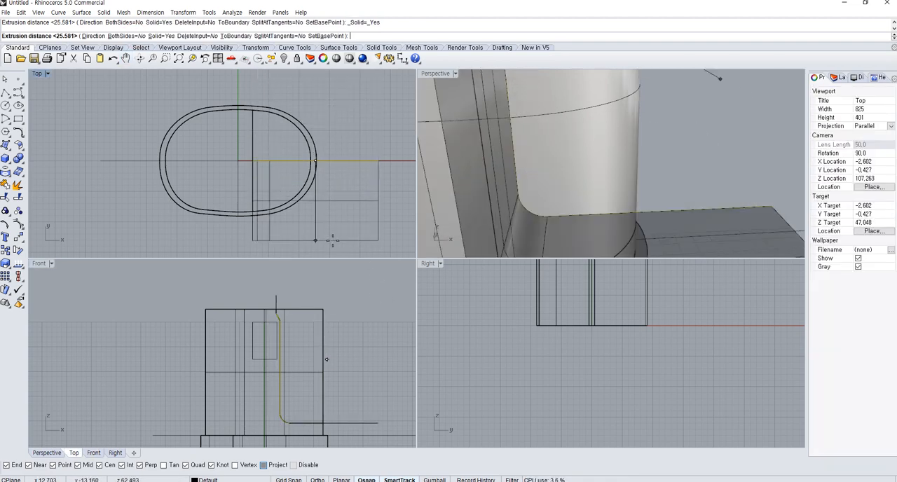
left_click(390, 250)
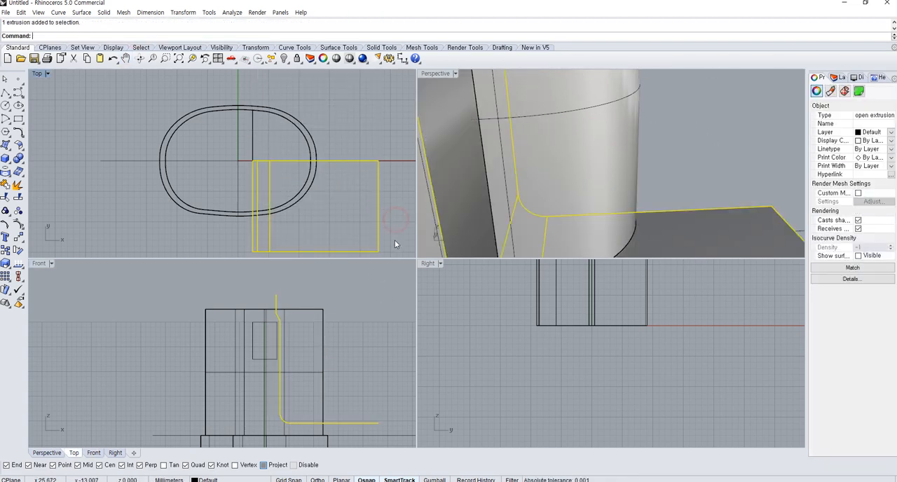
Move the extruded surface about 9.1 mm across the neck in the Top view, and delete it
type("M")
key("Return")
left_click(403, 231)
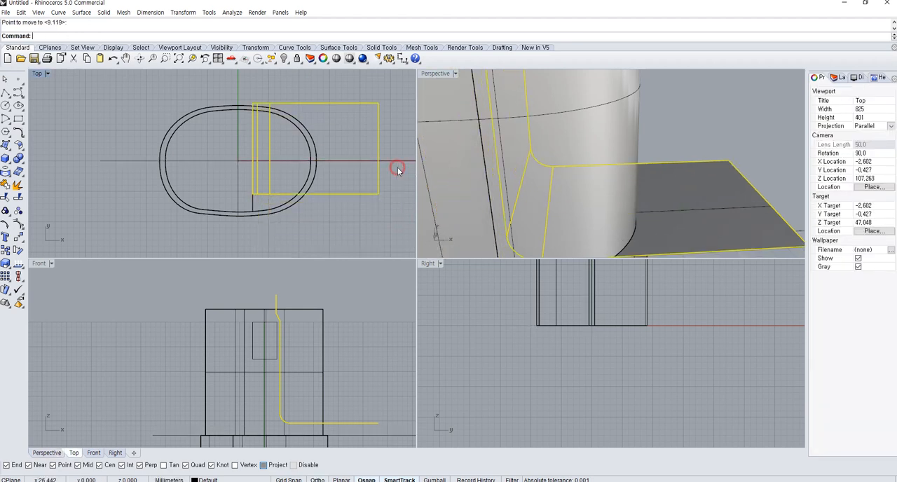
key("Escape")
key("Escape")
left_click(379, 184)
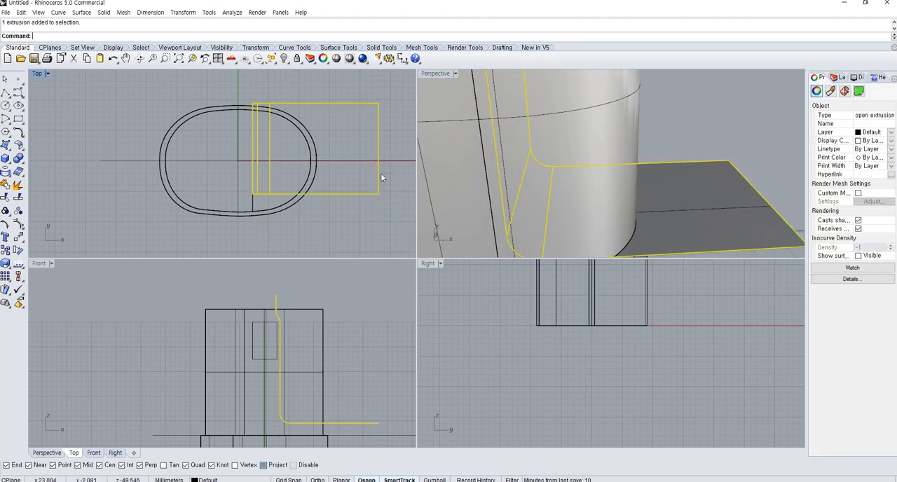
key("Delete")
Extrude the stepped profile curve with BothSides set to Yes, so the surface extends past the neck on both sides
left_click(143, 160)
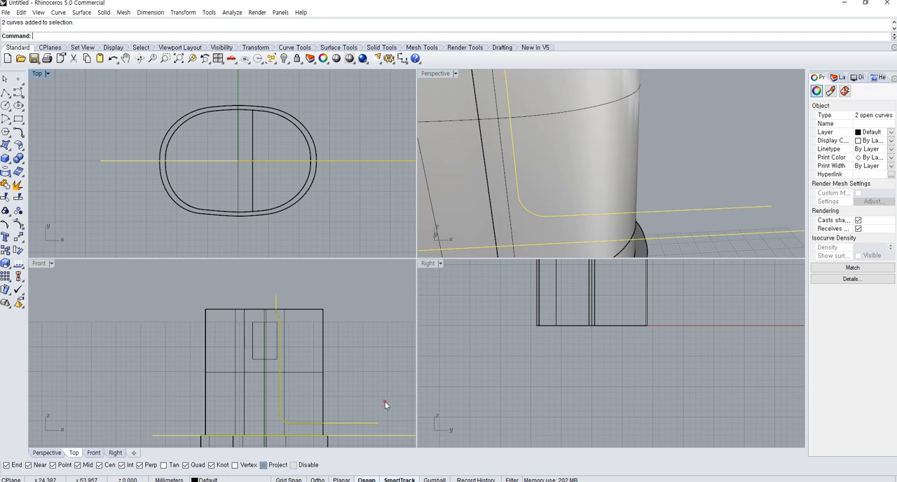
left_click(375, 422)
left_click(18, 159)
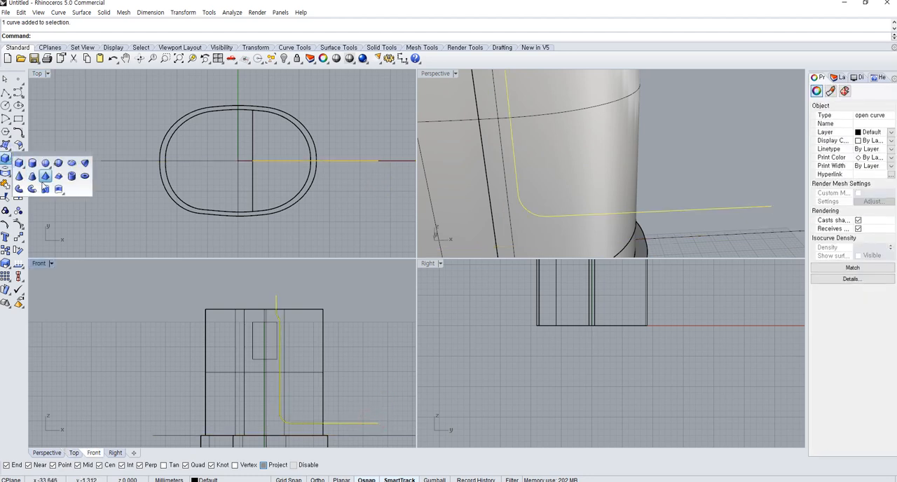
left_click(44, 178)
type("b")
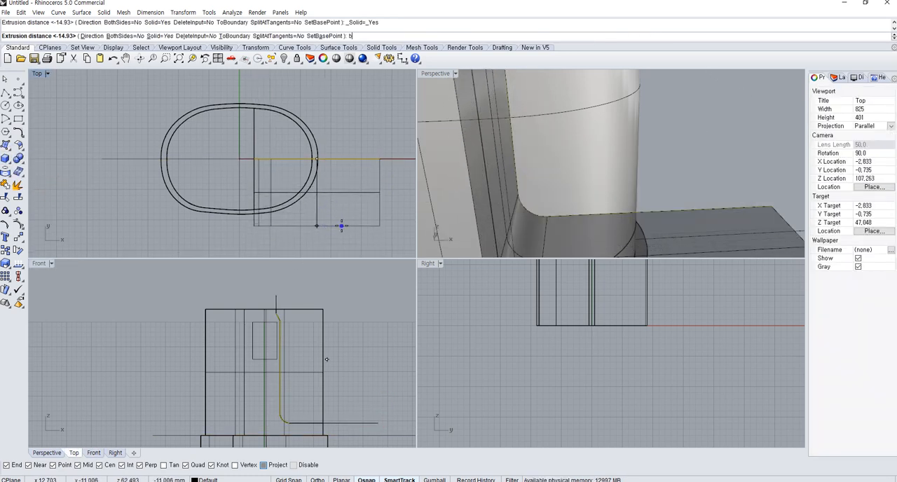
key("Return")
right_click_drag(341, 225, 274, 203)
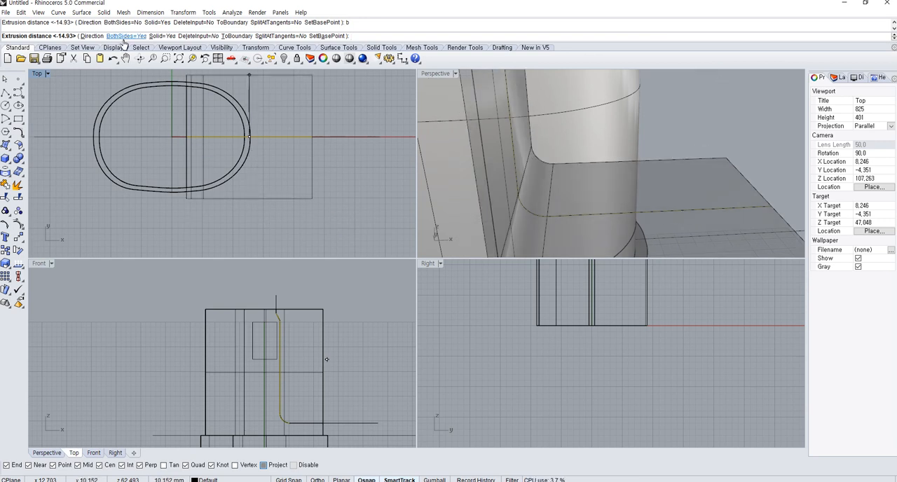
left_click(301, 236)
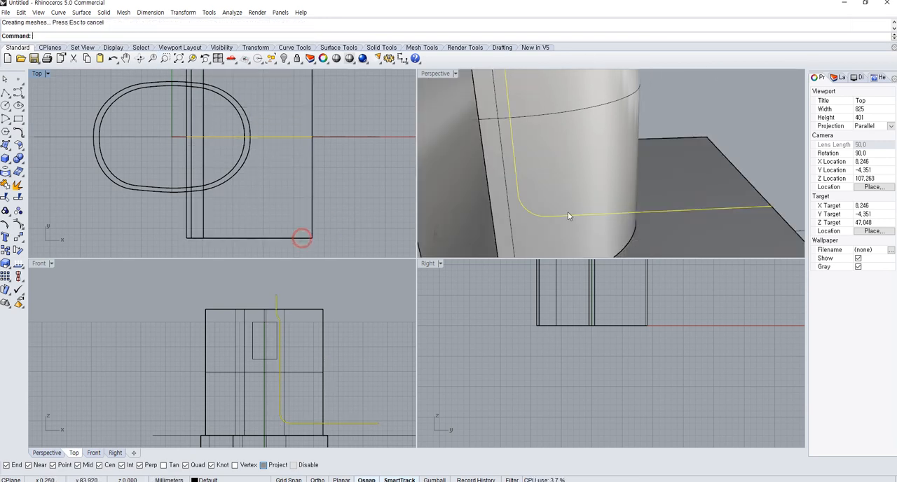
Copy and paste the extruded surface in place, and hide one of the two copies
scroll(568, 213, "down", 7)
left_click(648, 201)
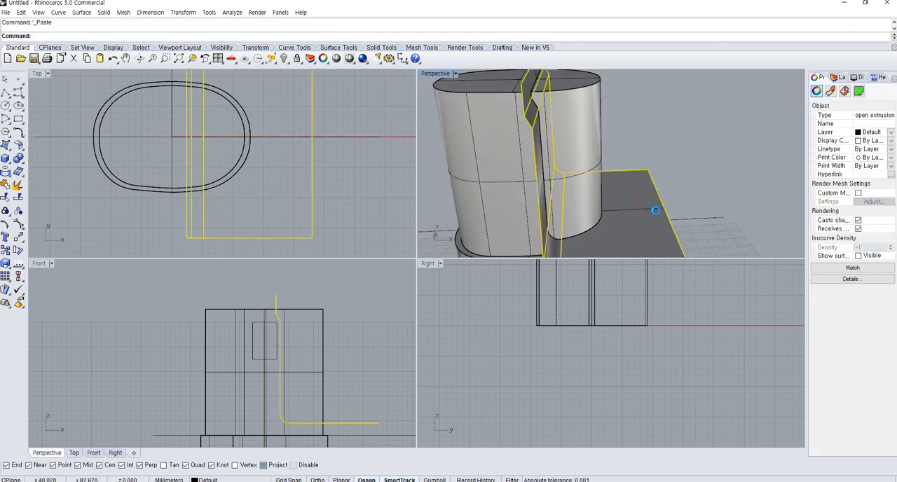
left_click(709, 197)
left_click(649, 209)
left_click(679, 225)
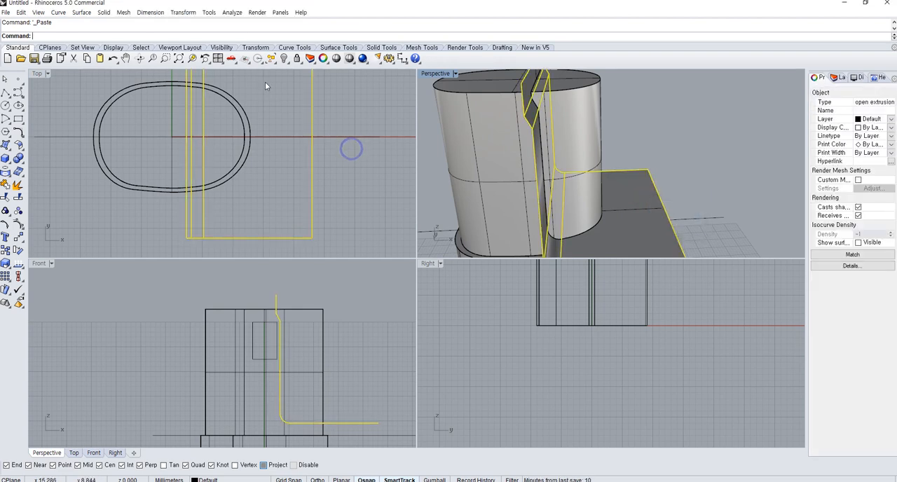
left_click(282, 58)
Split the extruded surface with the half-round neck piece and delete the excess lying outside the piece
left_click(588, 125)
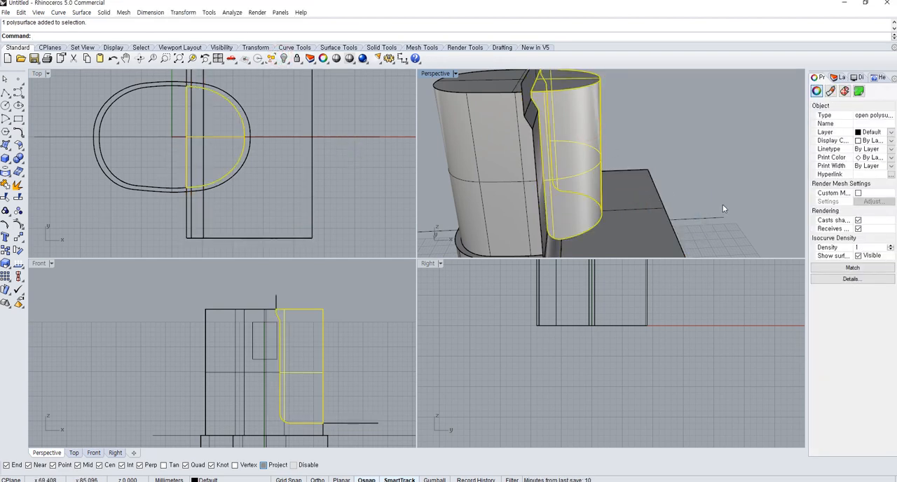
left_click(638, 183)
left_click(18, 198)
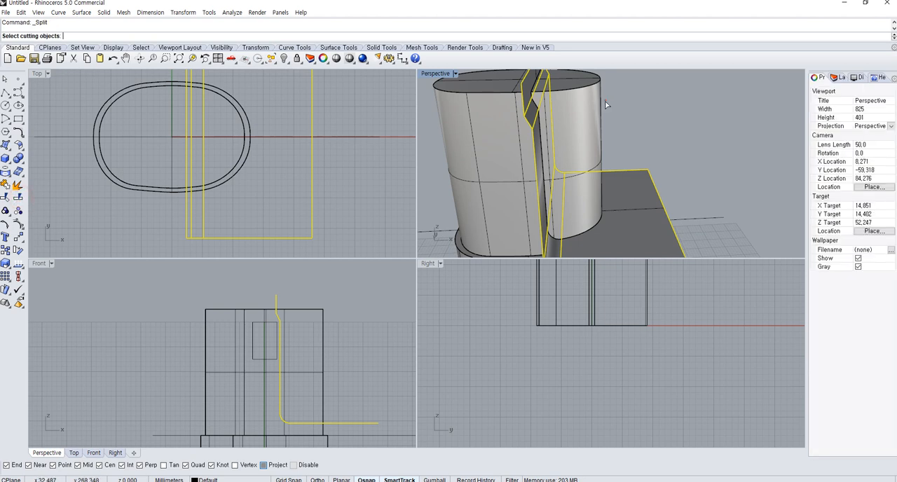
left_click(581, 94)
key("Return")
left_click(637, 186, "ctrl")
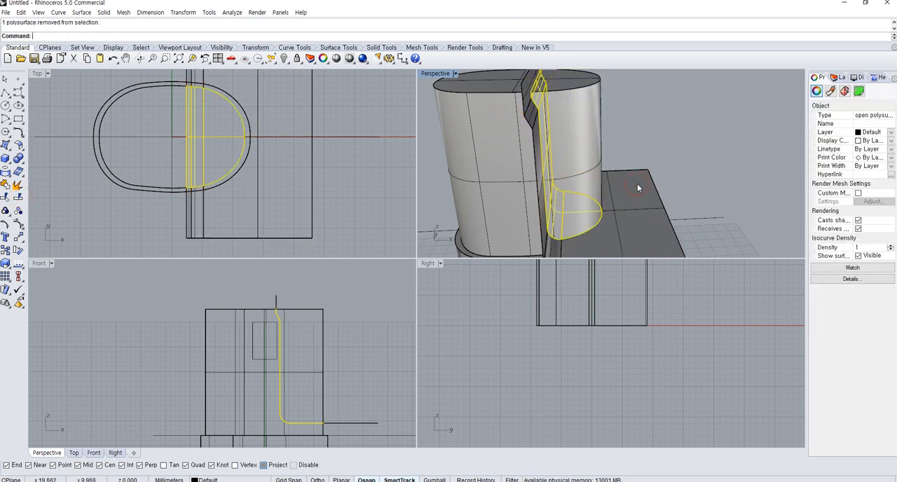
left_click(627, 226, "shift")
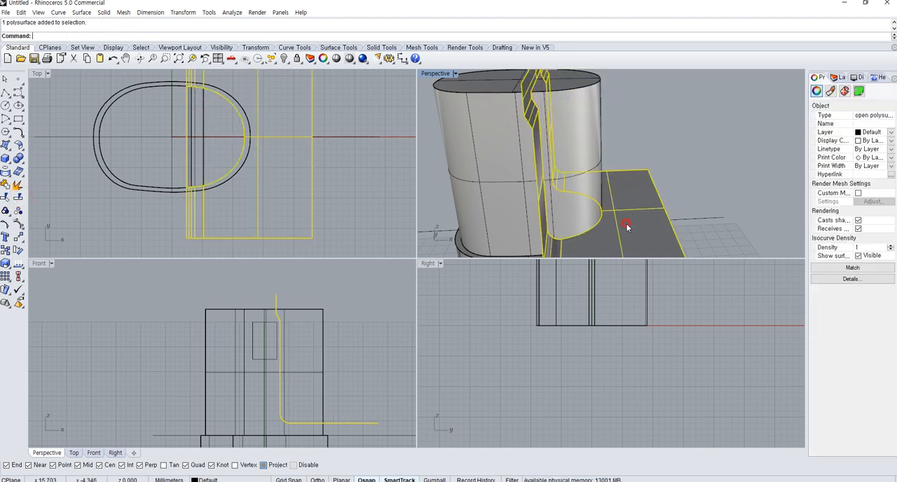
key("Delete")
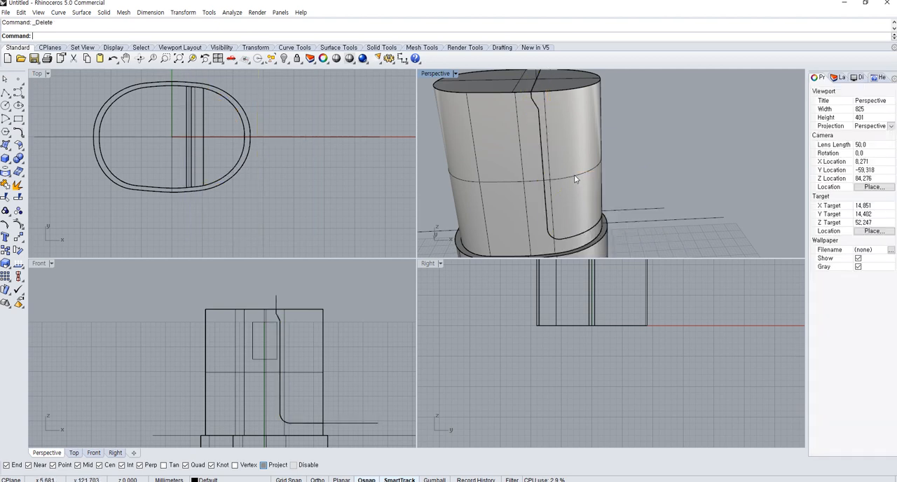
Select the half-round piece together with its trimmed cut surface and move both sideways clear of the neck in the Front view
left_click(572, 175)
left_click(582, 212)
left_click(582, 211, "shift")
right_click(583, 210)
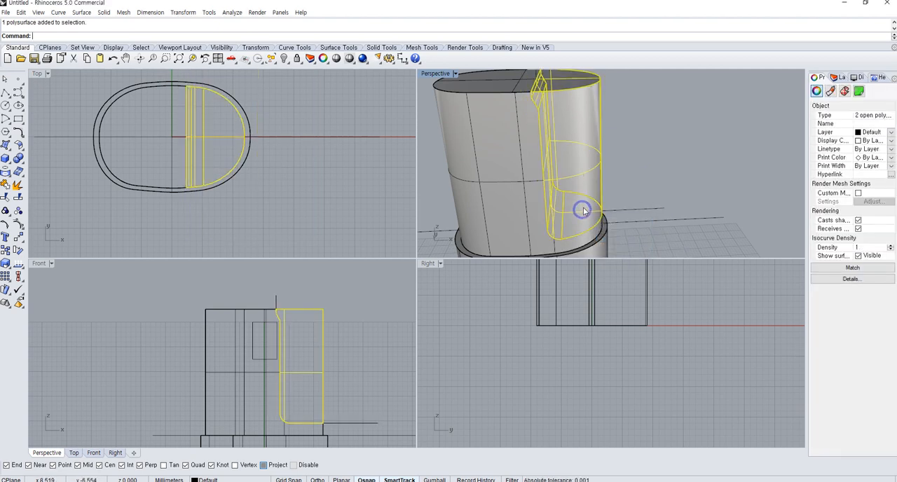
type("m")
key("Return")
left_click(347, 324)
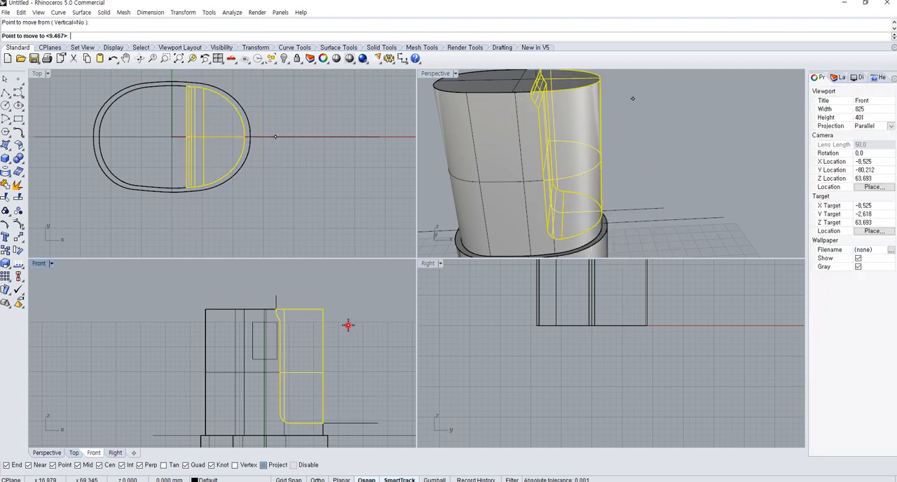
left_click(404, 318, "shift")
Inspect the cut neck with the half-round piece hidden, and join the piece and its cut surface into a closed solid
key("Escape")
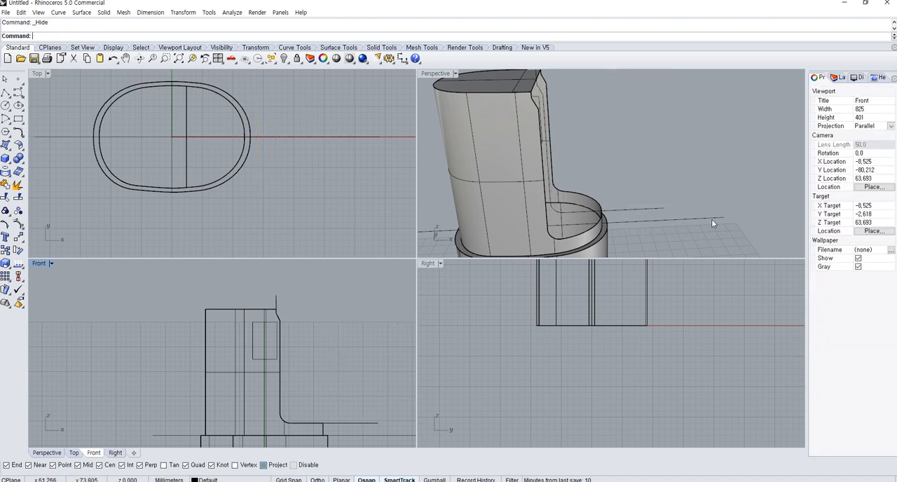
left_click_drag(712, 216, 584, 132)
key("ctrl+z")
key("ctrl+j")
right_click_drag(686, 146, 652, 134)
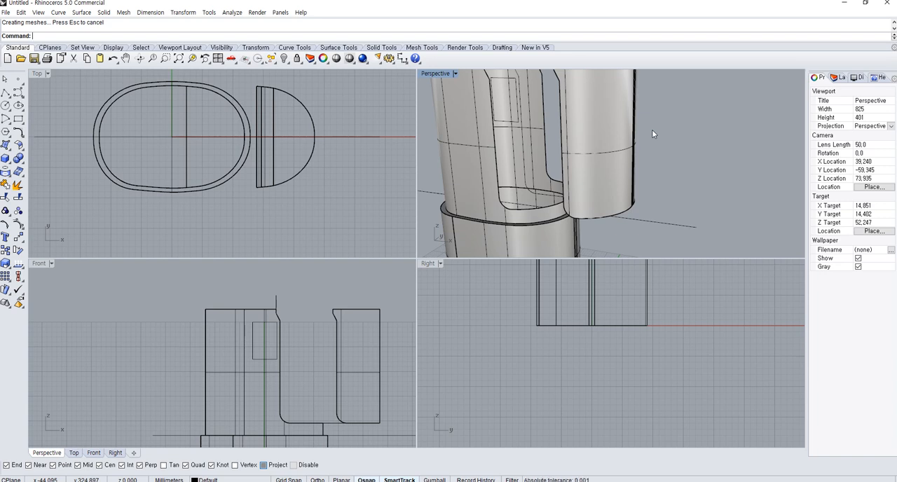
Draw a horizontal line across the moved half-round piece near mid-height in the Front view, and select the piece
left_click(5, 94)
scroll(301, 378, "up", 3)
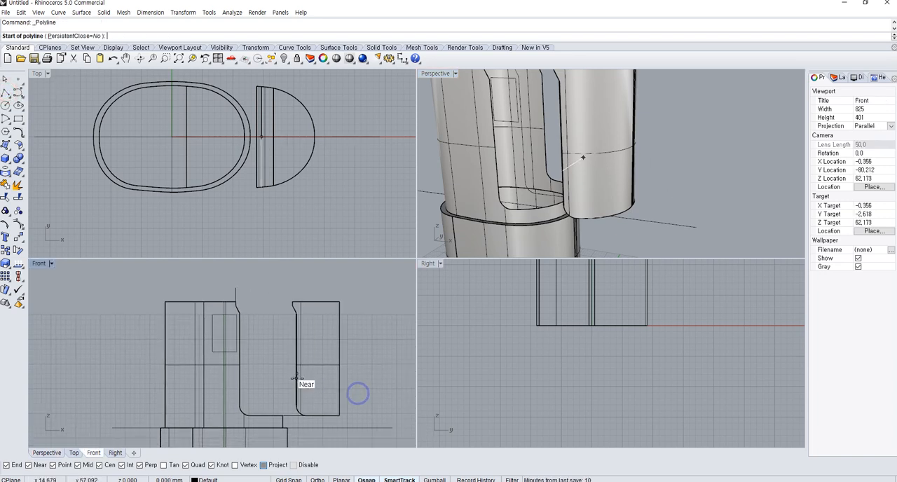
left_click(273, 364)
left_click(408, 366)
right_click(310, 394)
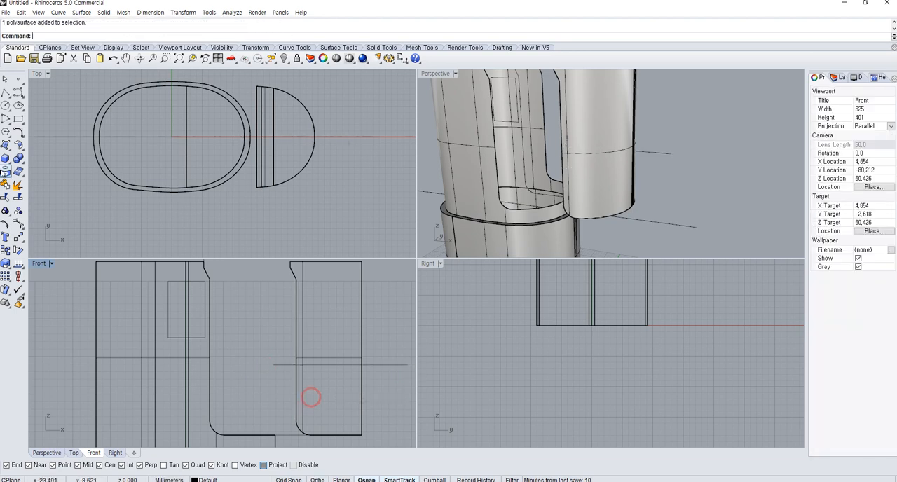
left_click(296, 327)
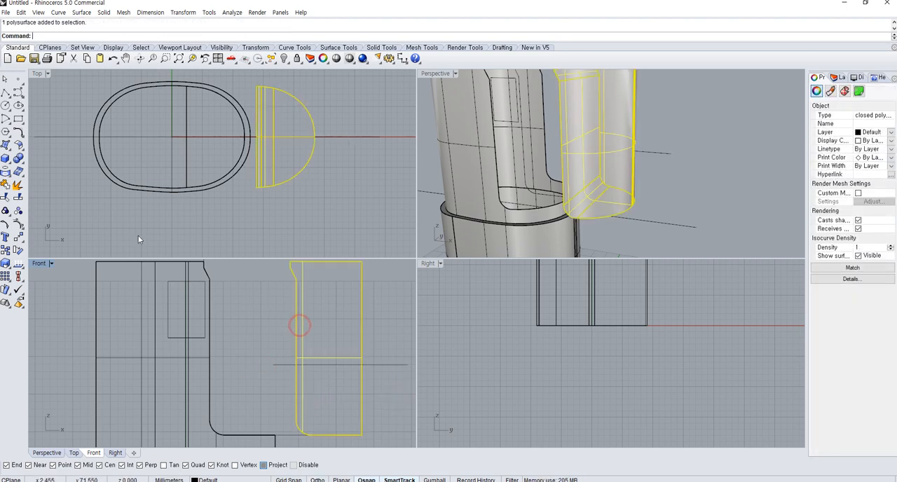
Split the half-round piece along the horizontal line and move its upper part slightly upward in the Front view
left_click(19, 197)
right_click(365, 330)
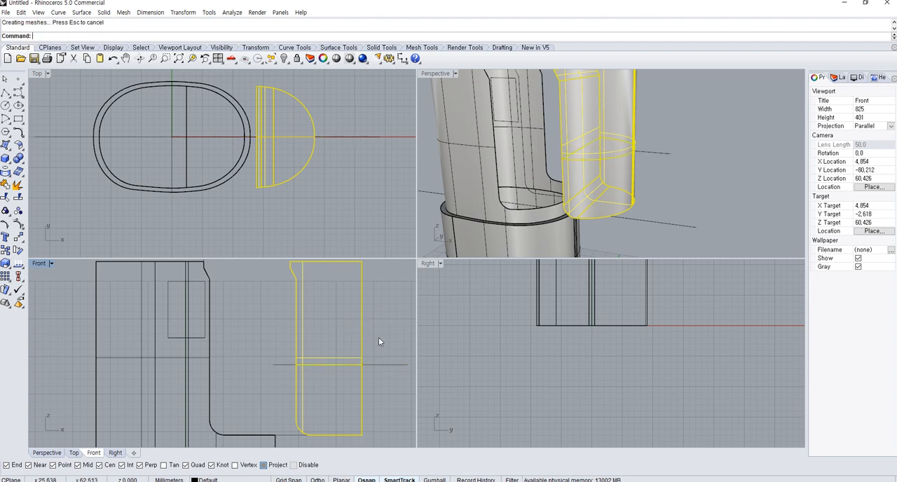
left_click_drag(388, 342, 311, 318)
type("m")
key("Return")
left_click(384, 336)
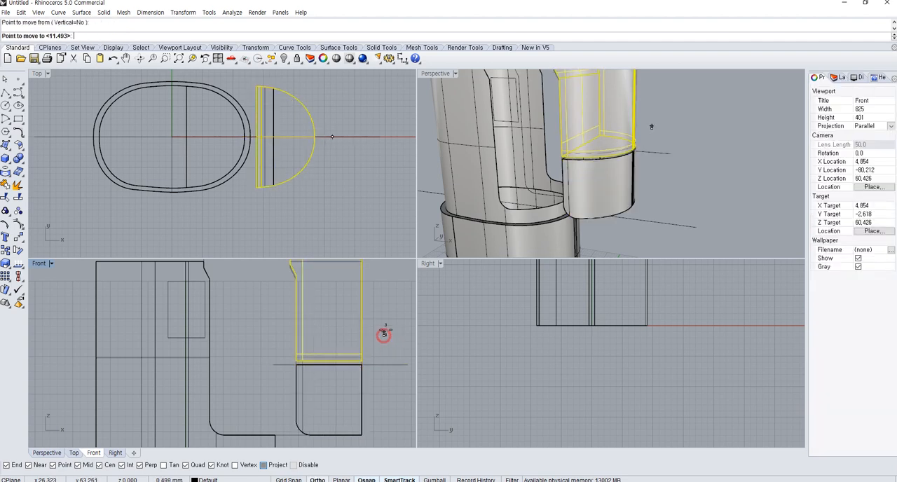
left_click(386, 323)
Cap the open planar cuts of both the upper and lower half-round pieces to make them closed solids
right_click_drag(609, 201, 627, 129)
scroll(625, 128, "up", 6)
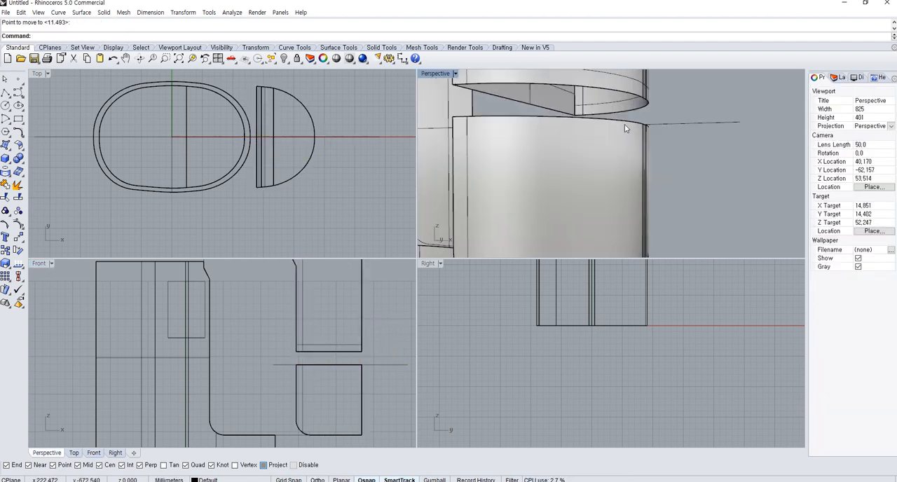
left_click(18, 157)
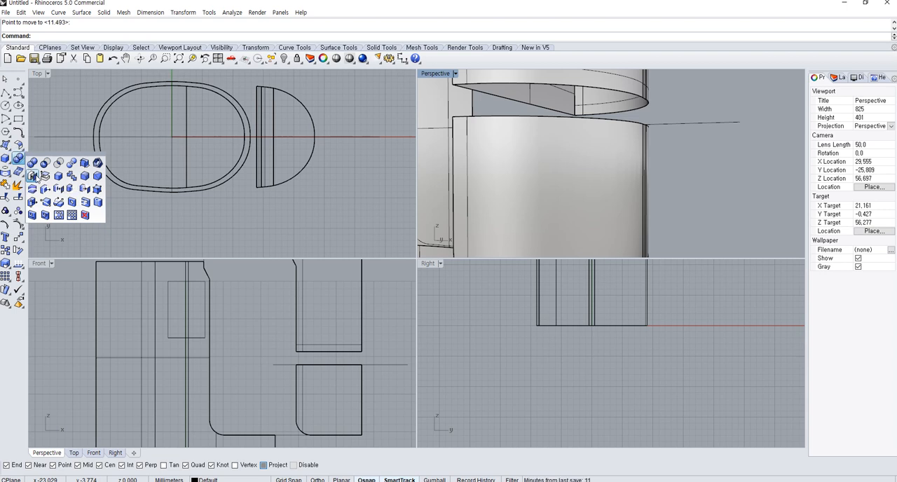
left_click(34, 176)
left_click(507, 162)
left_click(541, 96)
right_click(543, 96)
left_click(688, 142)
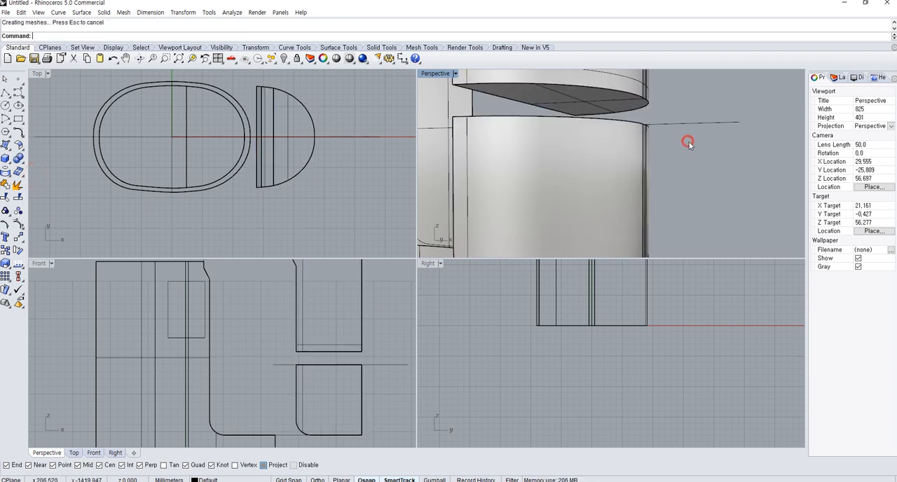
Move the upper half-round piece back down in the Front view so it sits directly on the lower piece
mouse_move(688, 142)
right_mouse_down()
mouse_move(703, 175)
mouse_move(719, 161)
mouse_move(676, 147)
right_mouse_up()
left_click(600, 82)
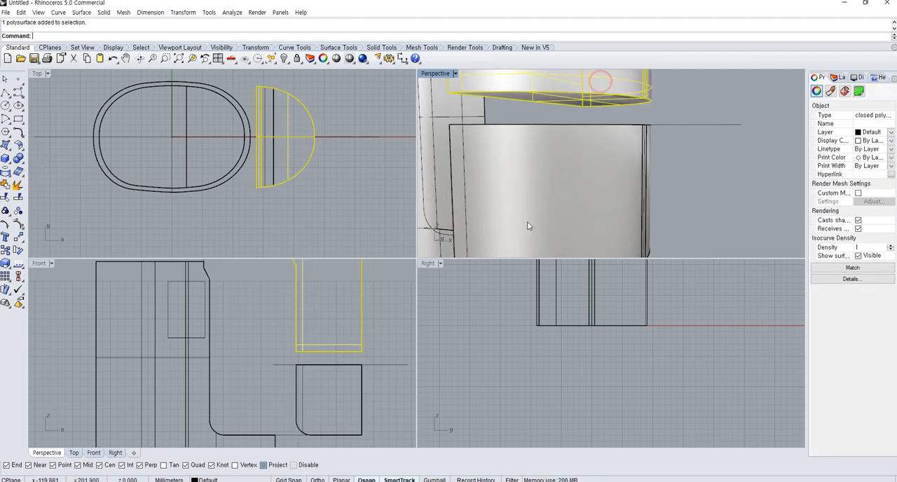
type("m")
key("Return")
scroll(341, 378, "up", 3)
left_click(379, 330)
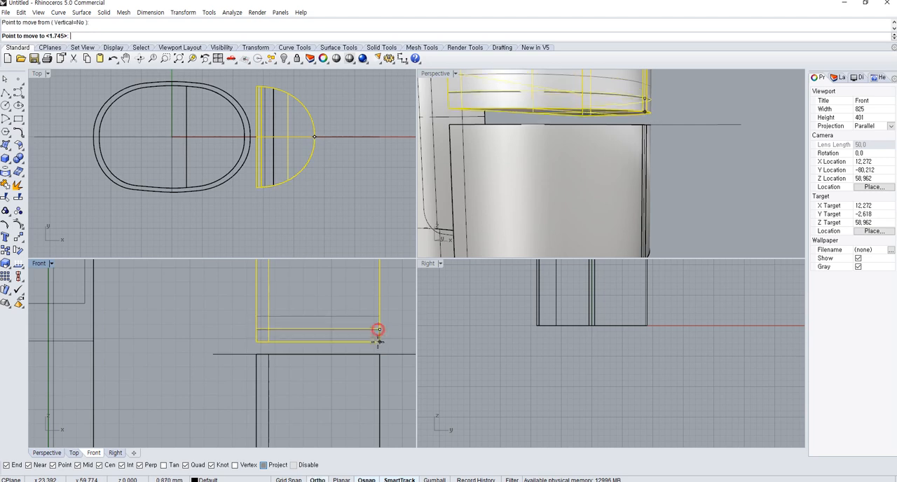
left_click(379, 349)
left_click(392, 339)
Examine the seam between the capped half-round pieces, selecting each one to check it
right_click_drag(609, 111, 589, 135)
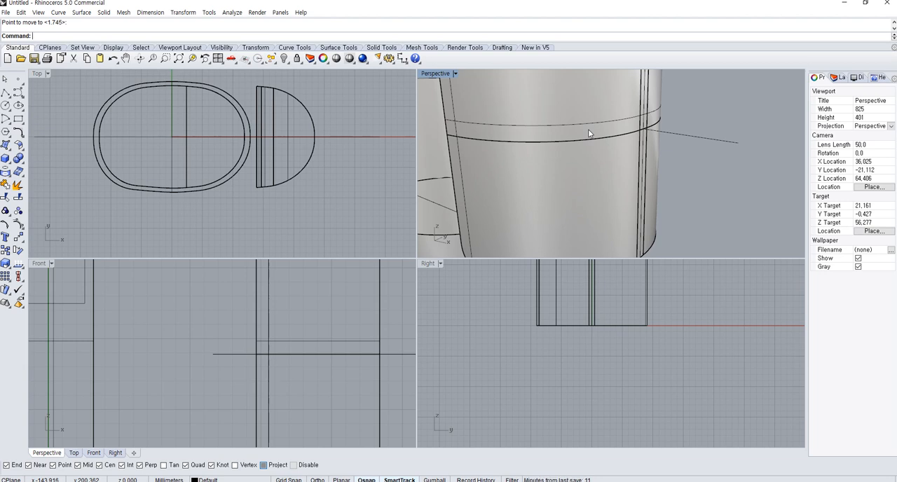
right_click_drag(588, 129, 670, 144)
left_click(667, 131)
right_click_drag(661, 179, 611, 176)
left_click(610, 174)
left_click(607, 98)
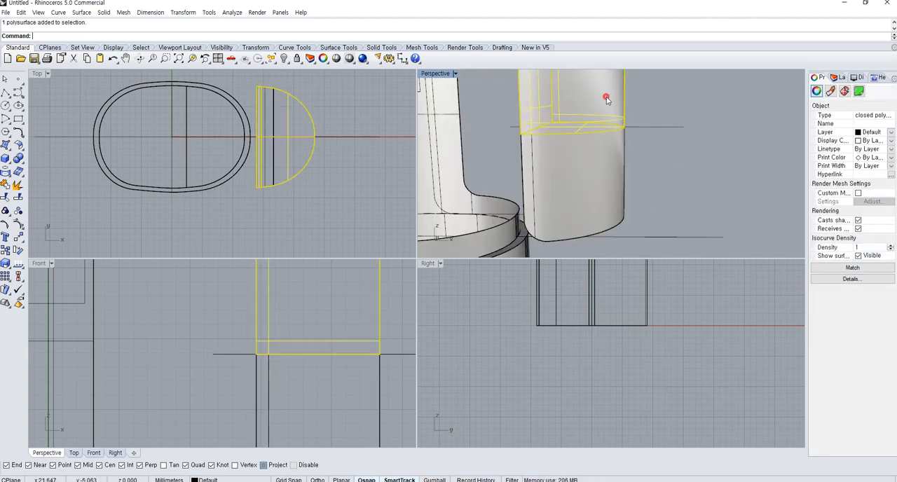
left_click(609, 166)
left_click(649, 175)
Fillet the edges of both half-round pieces along their horizontal seam with a 0.25 radius
left_click(18, 170)
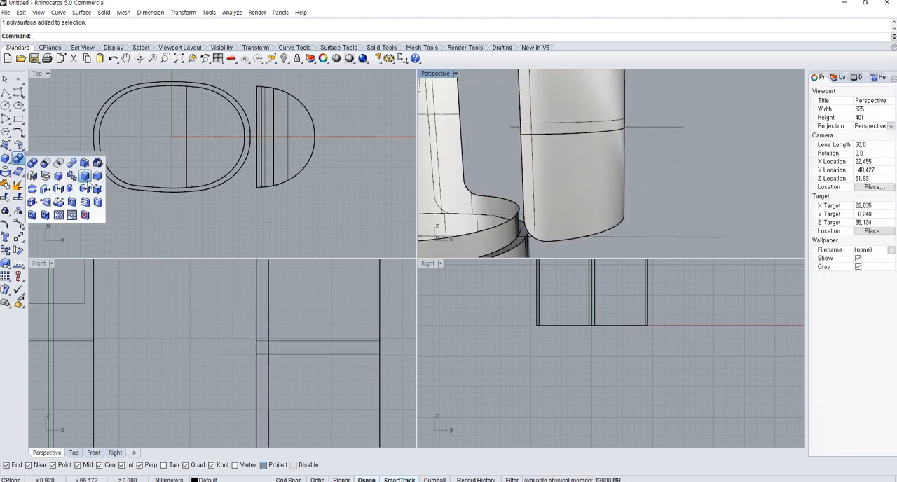
left_click(83, 176)
right_click_drag(344, 358, 138, 363)
scroll(137, 363, "down", 3)
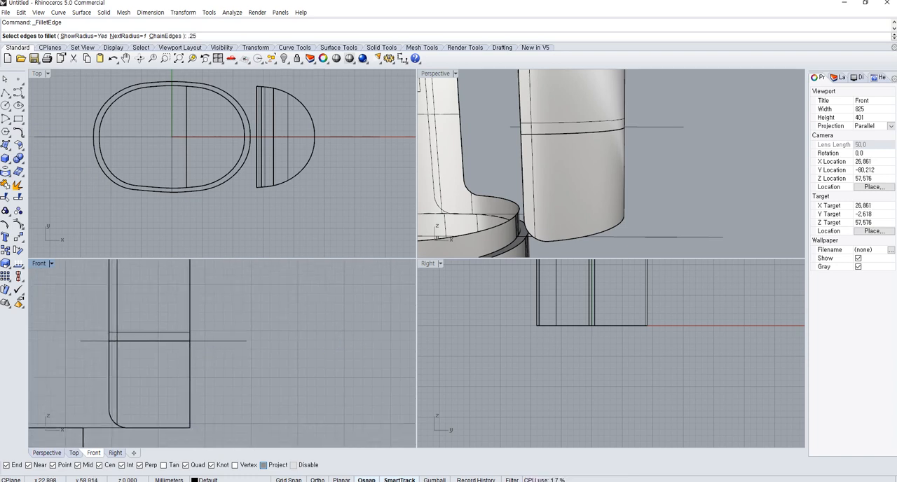
type(".25")
key("Return")
left_click(100, 324)
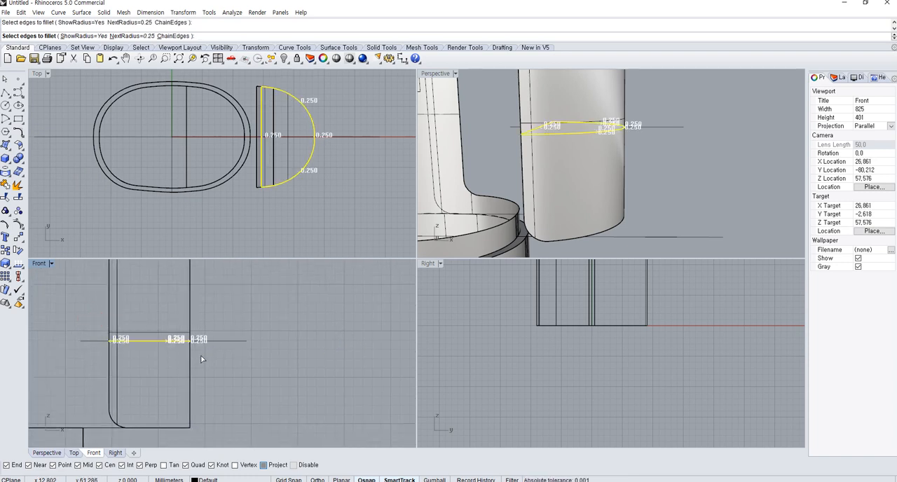
key("Return")
key("Return")
Inspect the filleted seam and the cut neck in Rendered display, and return the Perspective view to Shaded
left_click(622, 107)
right_click_drag(622, 106, 615, 160)
key("ctrl+alt+r")
right_click_drag(646, 138, 491, 184)
right_click_drag(599, 200, 506, 205)
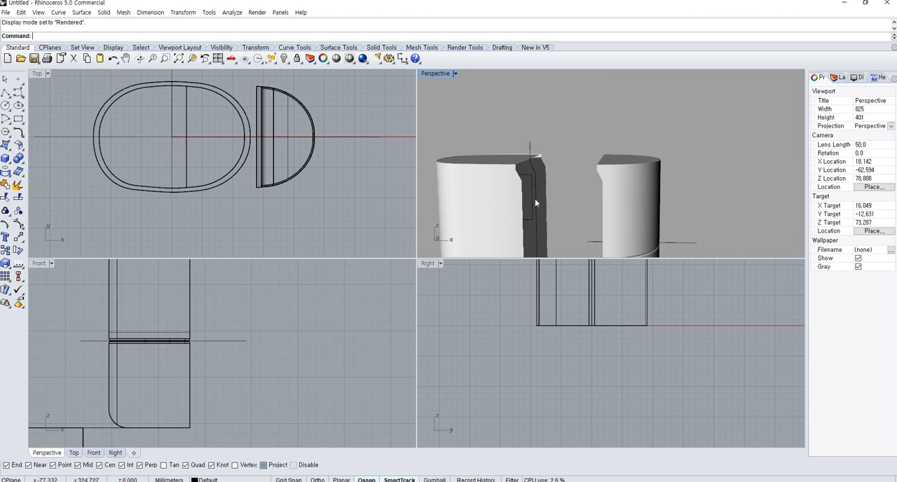
key("ctrl+alt+s")
right_click_drag(550, 152, 578, 139, "shift")
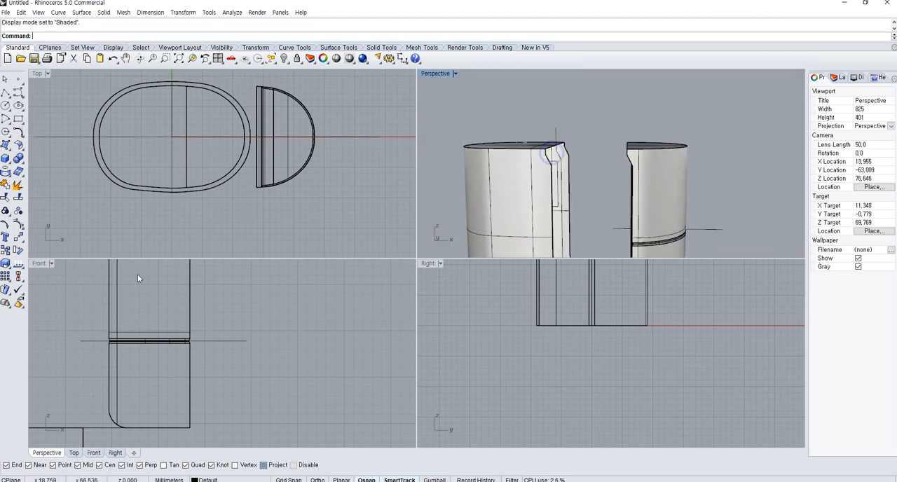
Try to fillet the top edges of the neck body and the half-round piece with a 0.1 radius
right_click_drag(249, 342, 286, 387)
scroll(287, 387, "down", 4)
right_click_drag(200, 357, 245, 362)
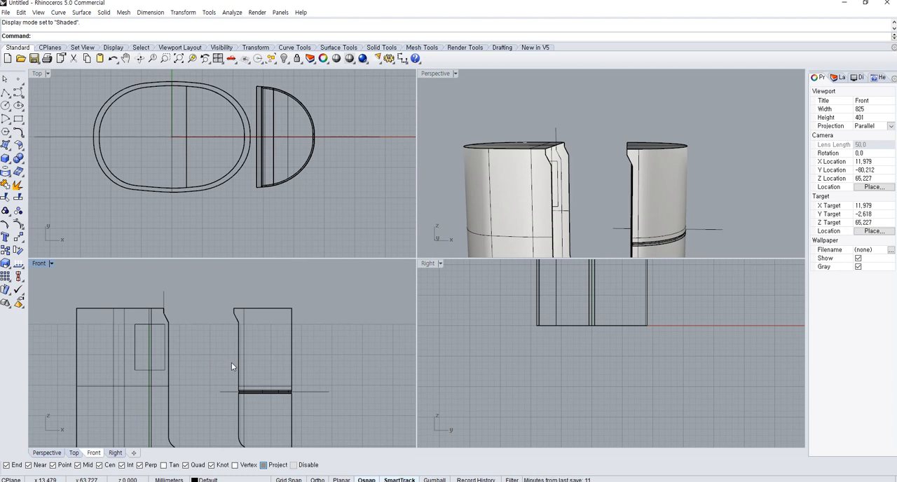
right_click_drag(161, 345, 200, 354)
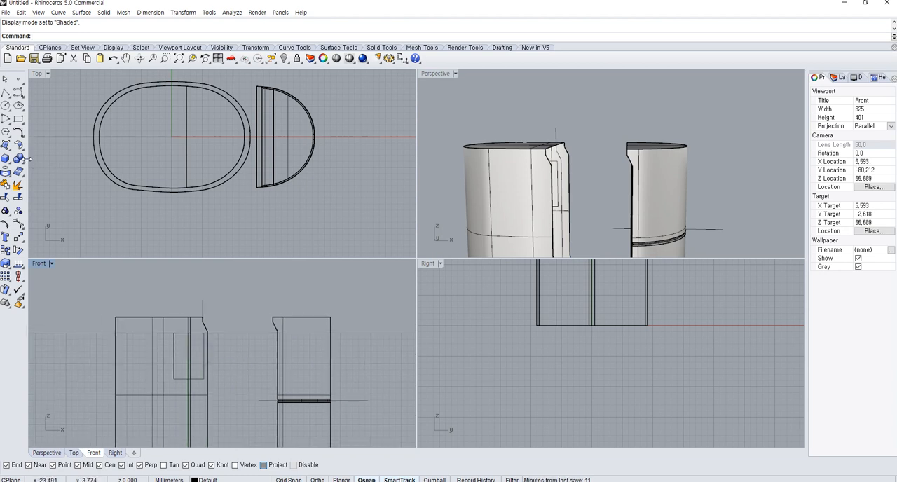
left_click(21, 160)
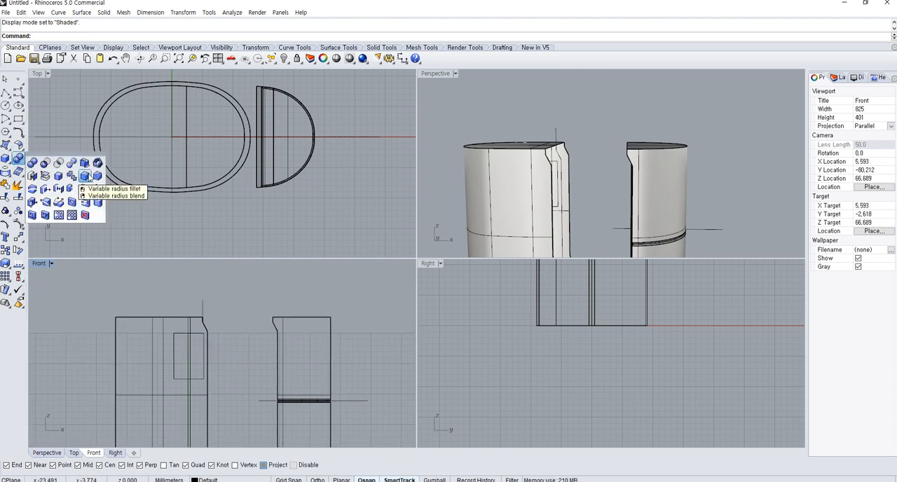
left_click(87, 175)
type(".1")
key("Return")
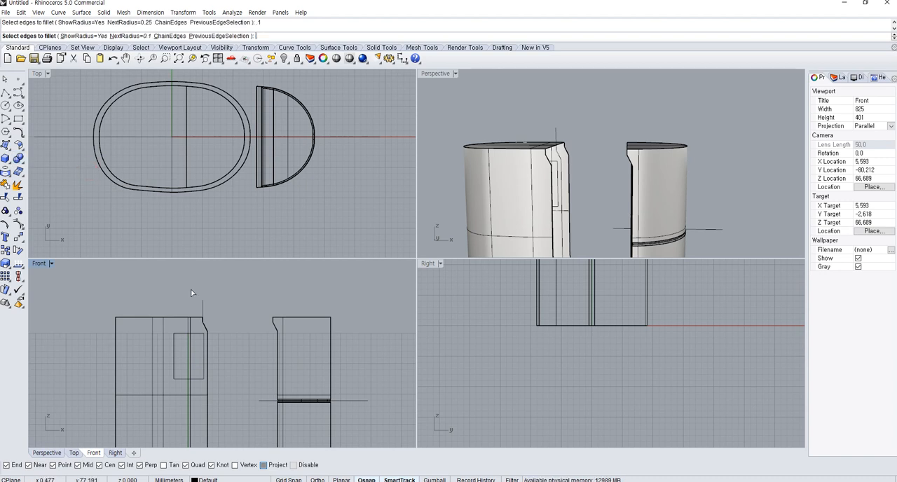
left_click_drag(81, 279, 387, 320)
right_click(386, 319)
right_click(385, 319)
scroll(546, 118, "up", 3)
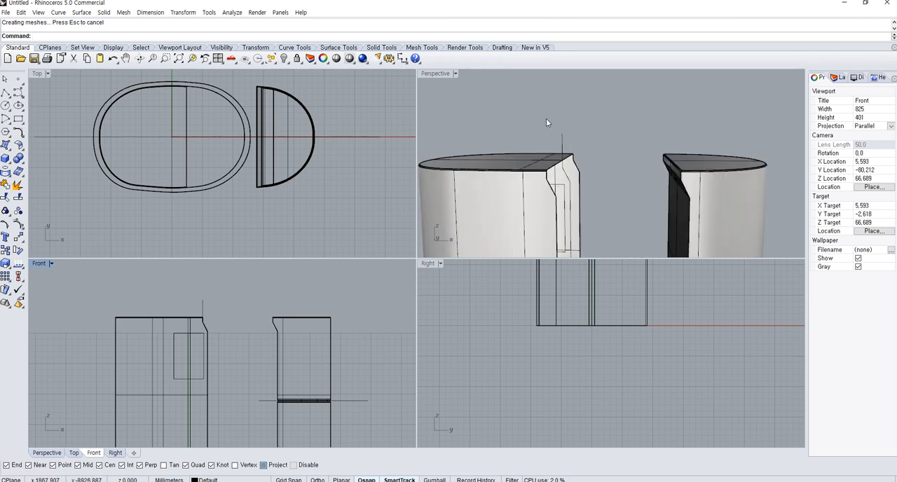
scroll(546, 123, "up", 3)
right_click(190, 343)
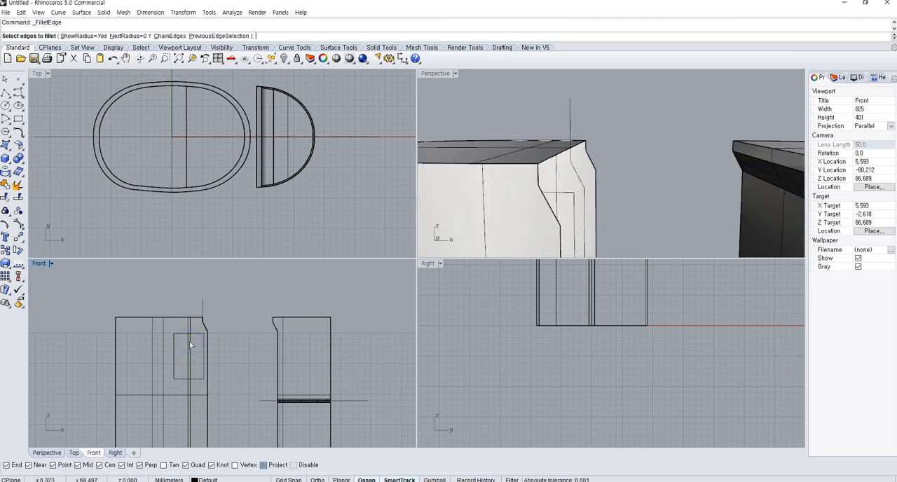
key("Escape")
Fillet the top edges of the upper half-round piece with a 0.5 radius
right_click_drag(607, 157, 595, 133)
scroll(581, 139, "down", 3)
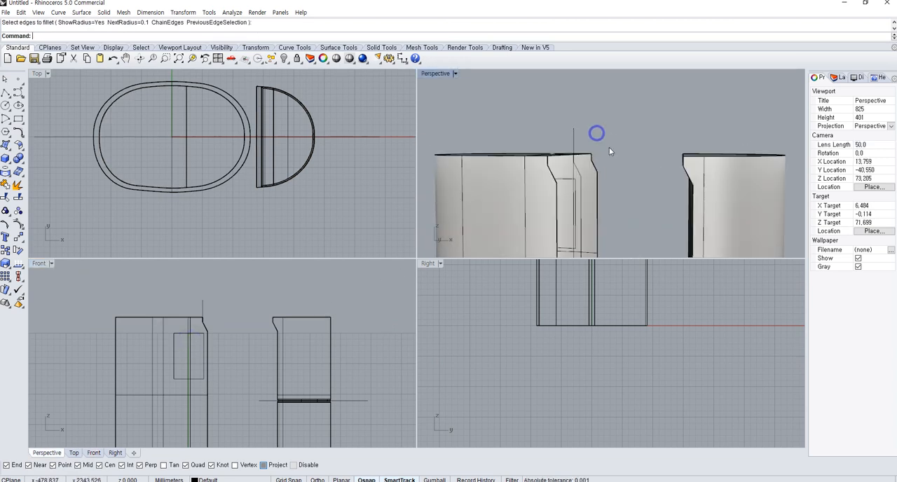
right_click(321, 340)
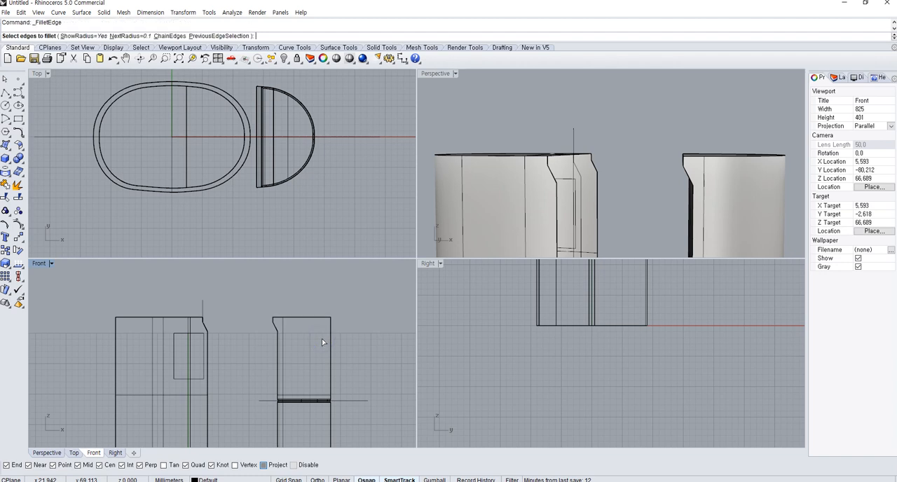
key("Return")
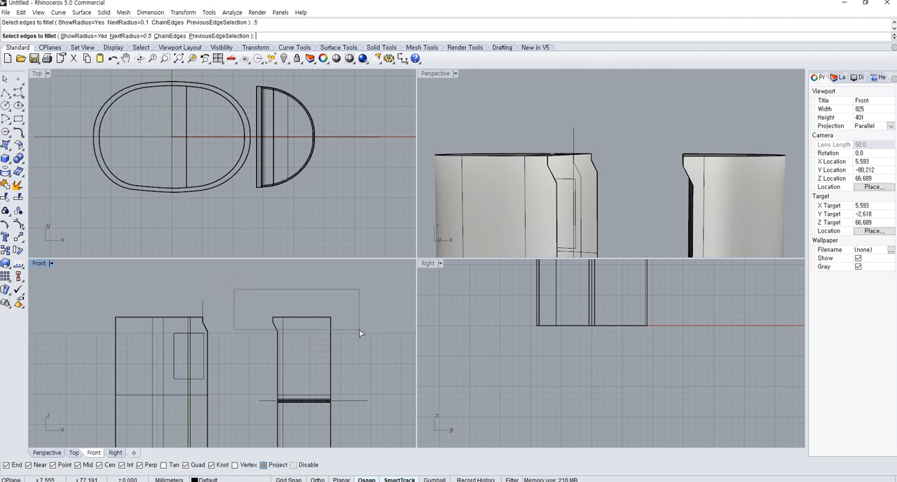
left_click_drag(362, 322, 362, 322)
key("Return")
key("Return")
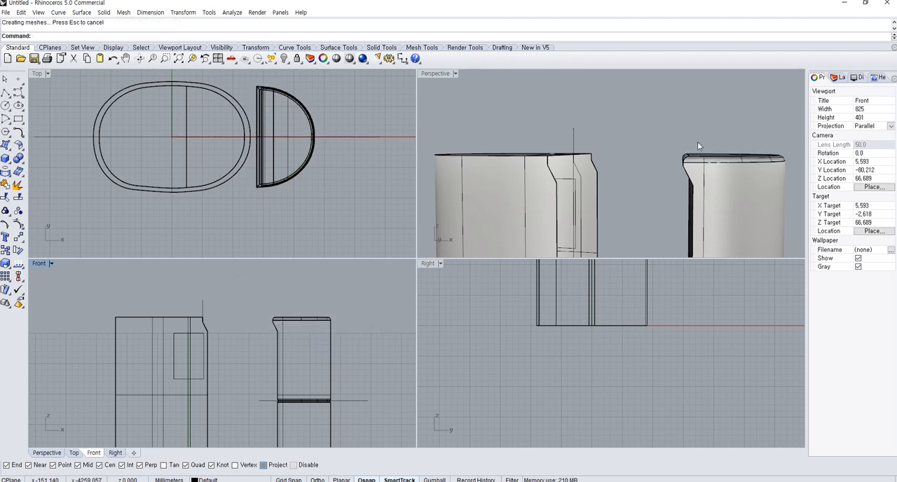
Show the hidden objects and hide the large outer body again, keeping the extruded cutting surface visible
right_click_drag(697, 144, 615, 180)
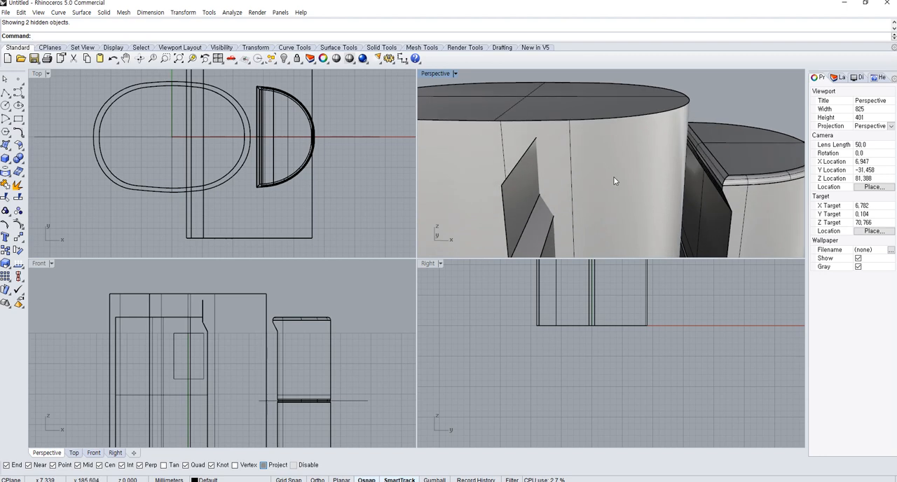
left_click(614, 176)
left_click(283, 58)
right_click_drag(659, 207, 583, 183)
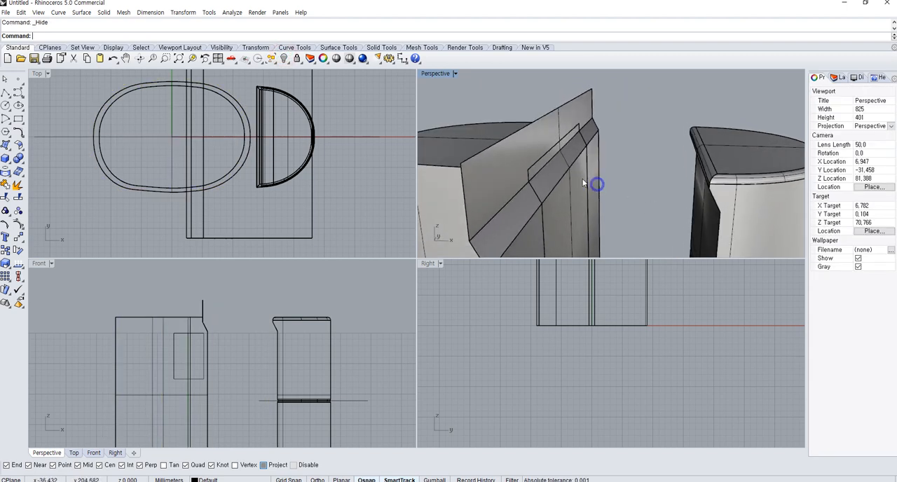
Split the extruded stepped surface with the neck body and delete the excess lying outside the neck
left_click(582, 130)
scroll(458, 164, "down", 3)
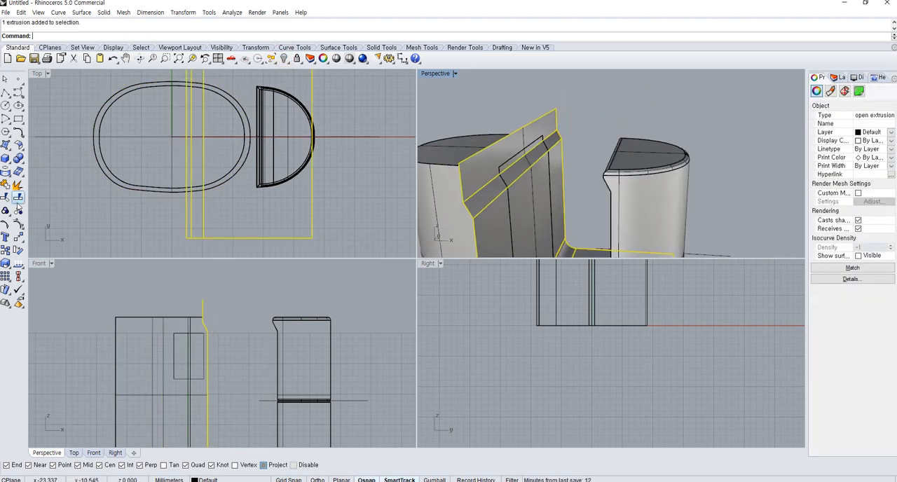
left_click(19, 197)
left_click(440, 211)
key("Return")
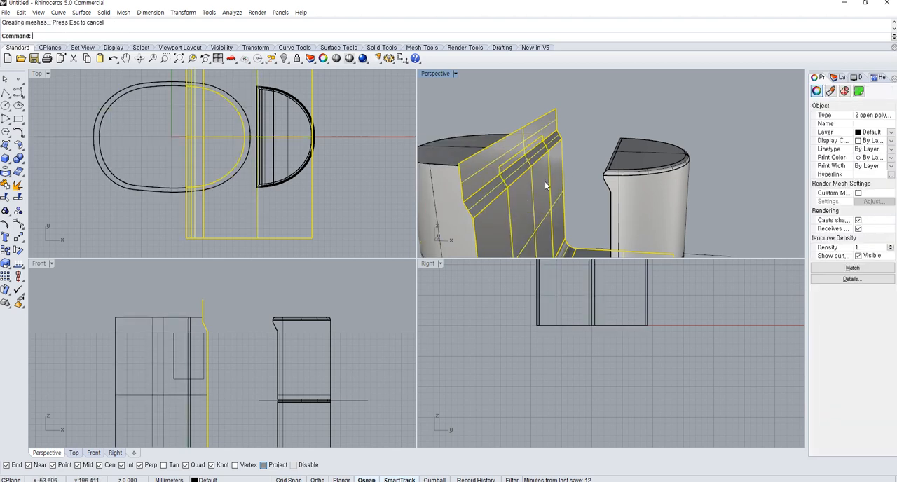
left_click(533, 189, "ctrl")
key("Escape")
Join the trimmed cut surface to the neck body
left_click(529, 207)
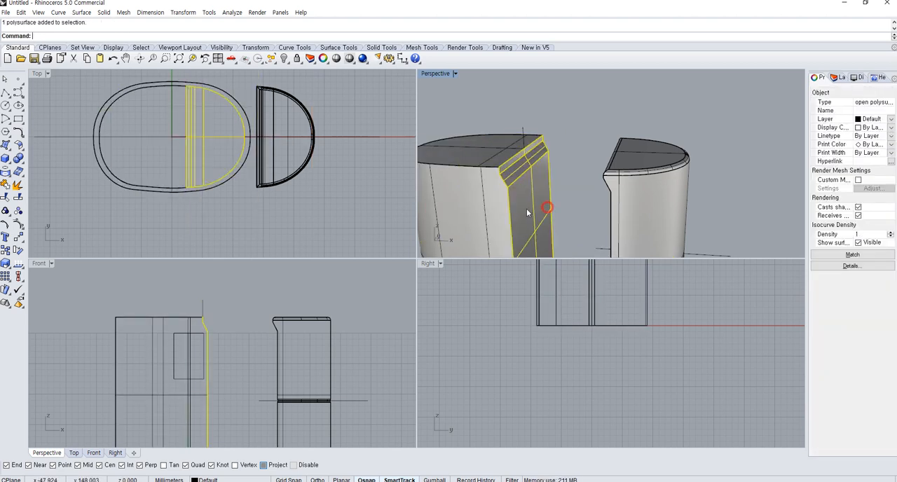
left_click(470, 211, "shift")
key("ctrl+j")
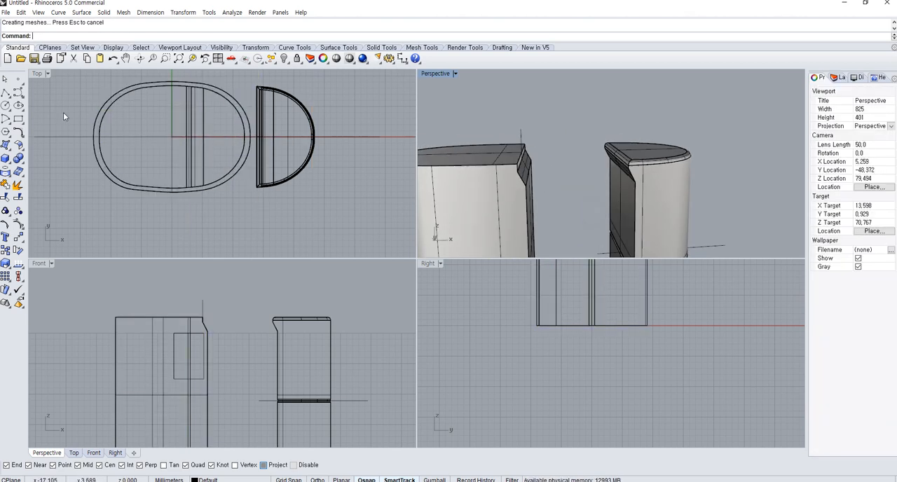
Fillet the top edges of the neck body with a 0.5 radius
left_click(18, 158)
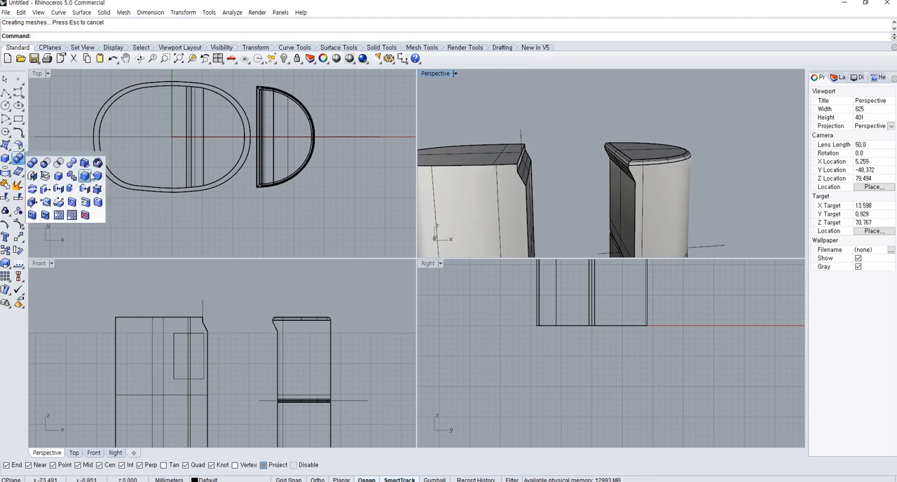
left_click(92, 175)
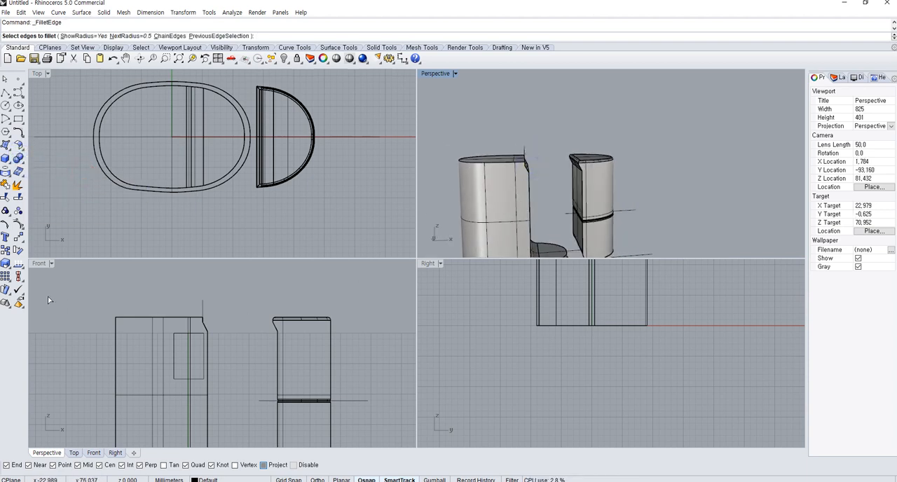
left_click_drag(56, 293, 232, 320)
key("Return")
key("Return")
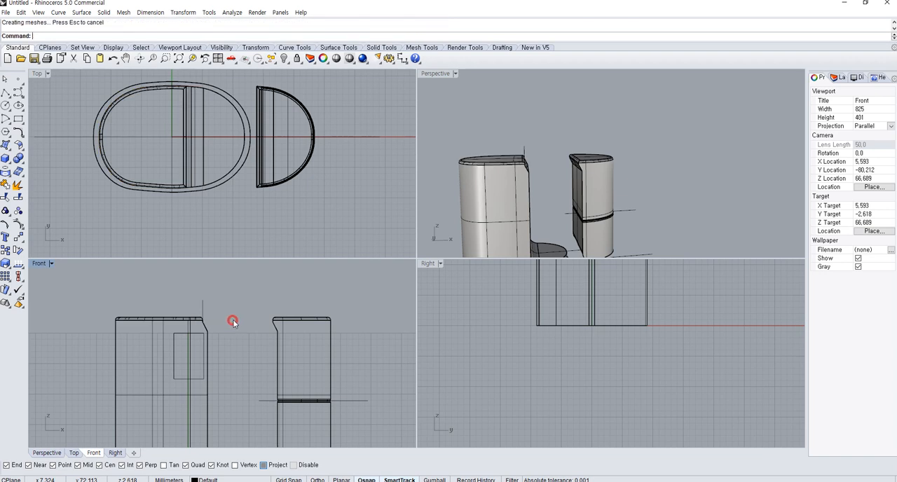
Group the upper and lower half-round pieces together
left_click(467, 179)
left_click(613, 187)
left_click(587, 230, "shift")
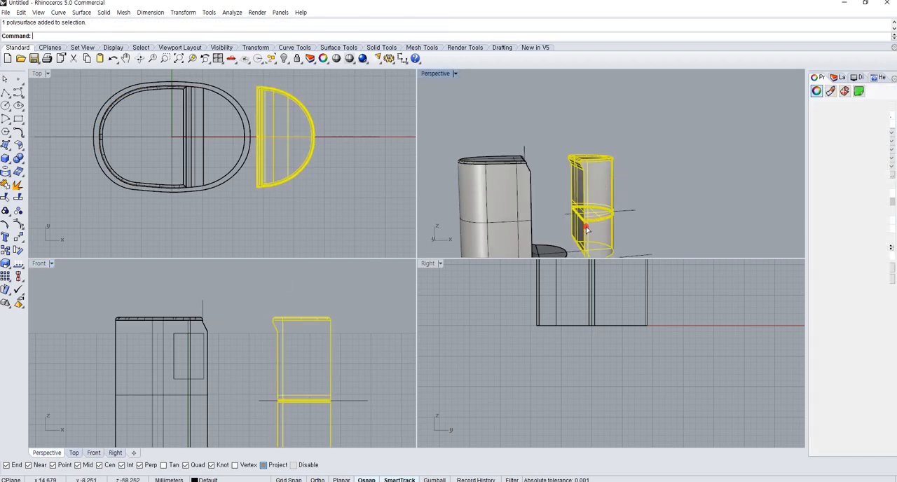
key("ctrl+g")
left_click(660, 255)
Move the grouped half-round pieces back into the neck's cut in the Front view, snapping their lower outer corner to the neck's edge
left_click(612, 239)
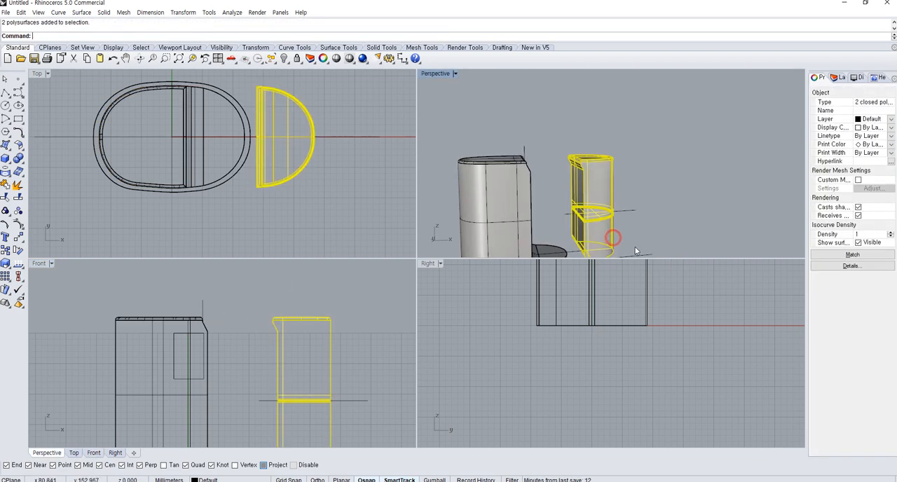
type("m")
key("Return")
scroll(302, 407, "up", 5)
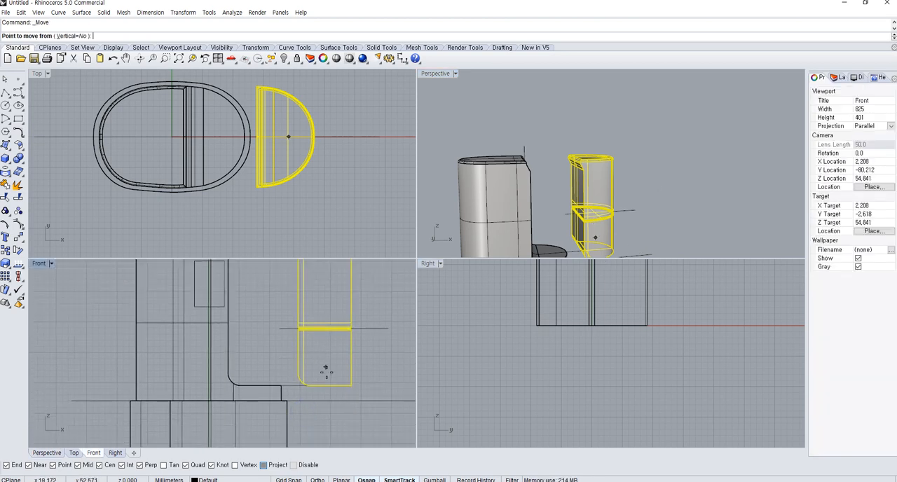
left_click(358, 386)
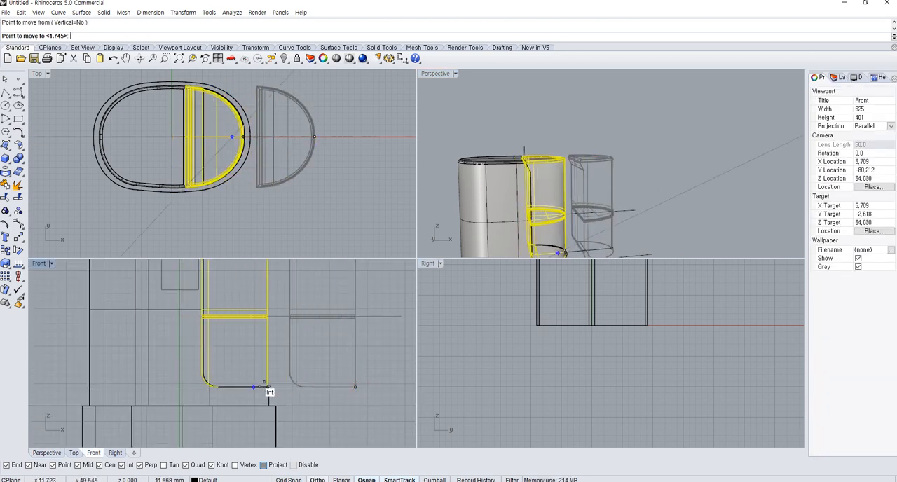
left_click(269, 387)
Delete the stepped profile curve that was used to cut the neck
left_click(302, 388)
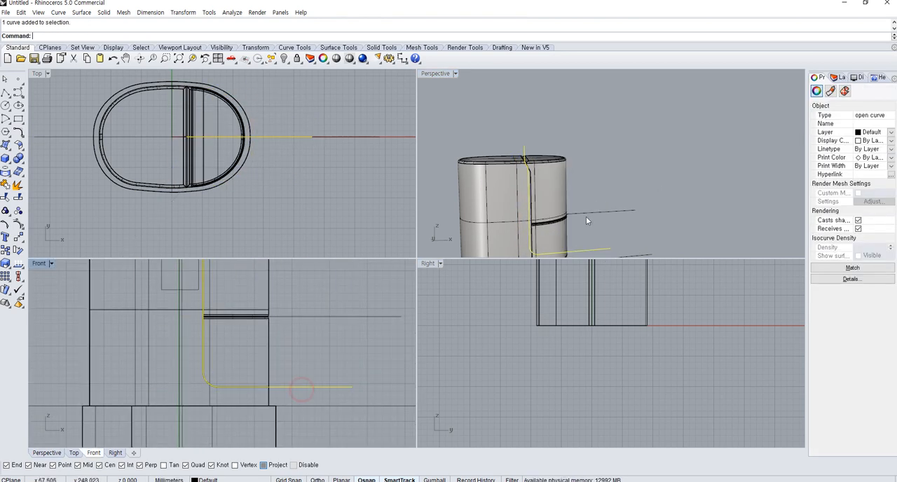
right_click_drag(587, 215, 608, 230)
left_click(581, 193)
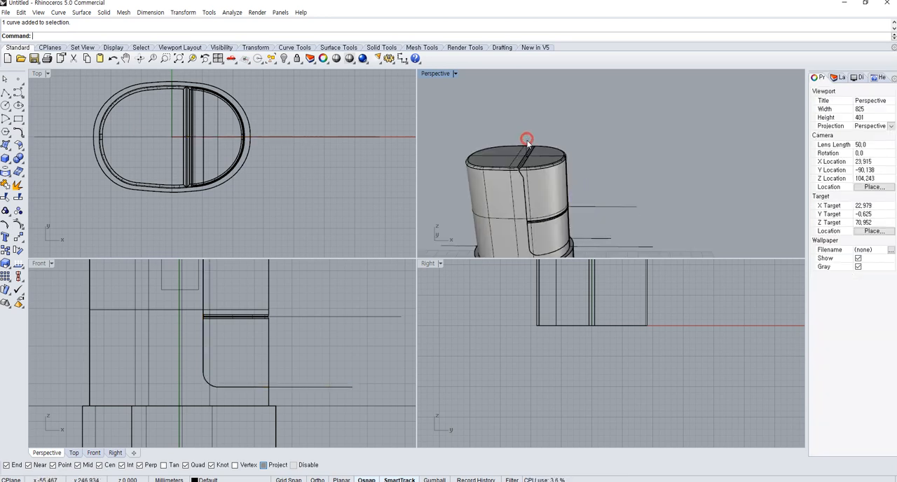
key("Delete")
right_click_drag(526, 144, 558, 173)
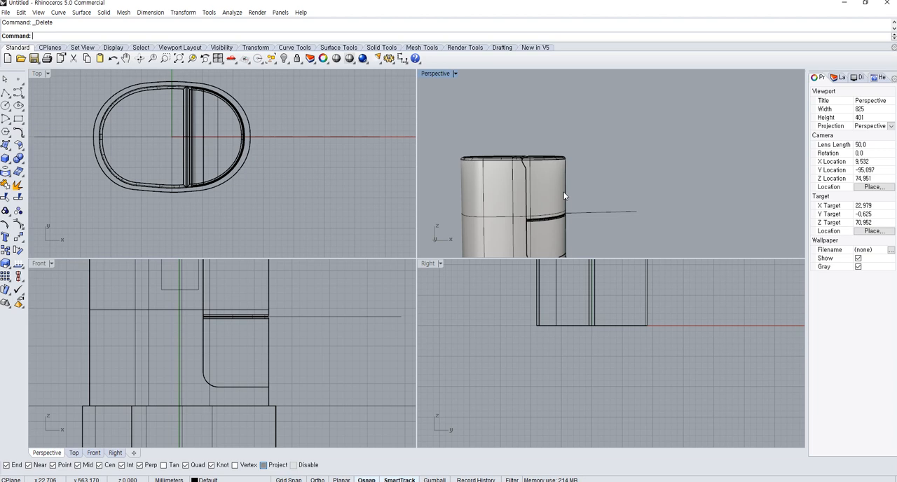
Move the grouped half-round pieces sideways out of the neck's cut in the Front view, clear of the body
left_click(564, 193)
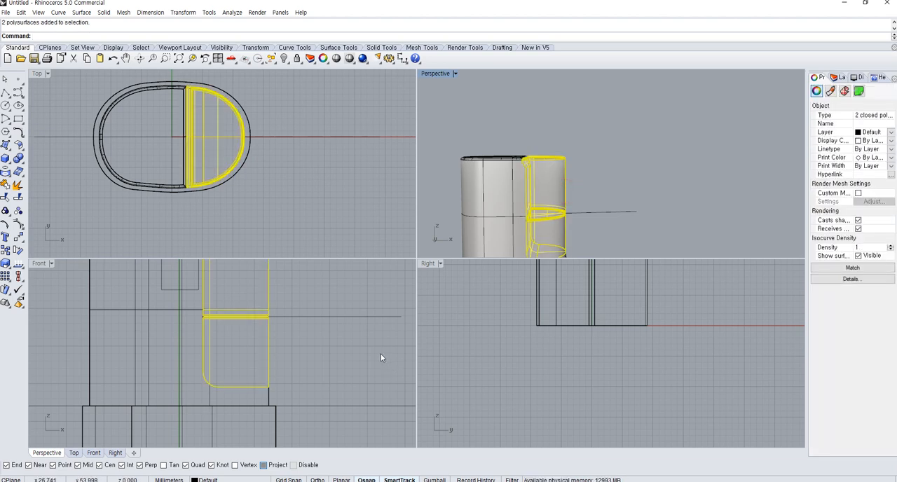
key("Return")
scroll(304, 373, "down", 8)
left_click(311, 320)
left_click(367, 324)
left_click(367, 325)
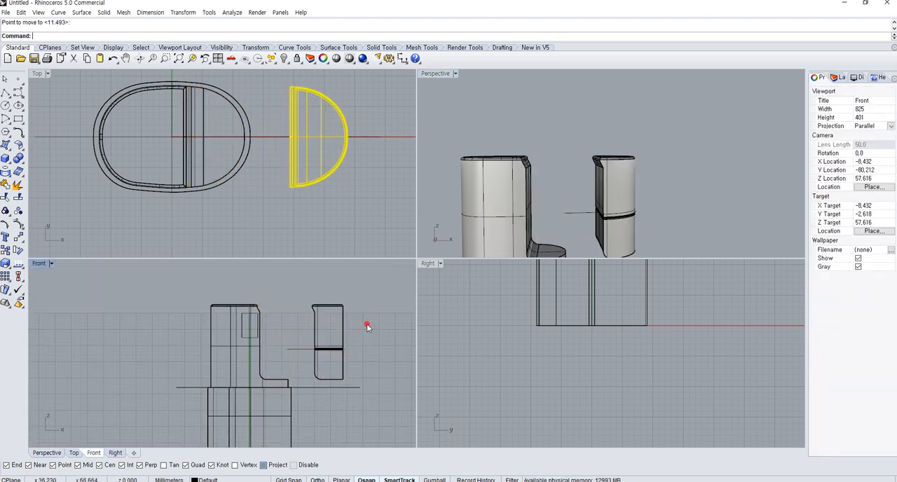
right_click_drag(559, 189, 579, 243)
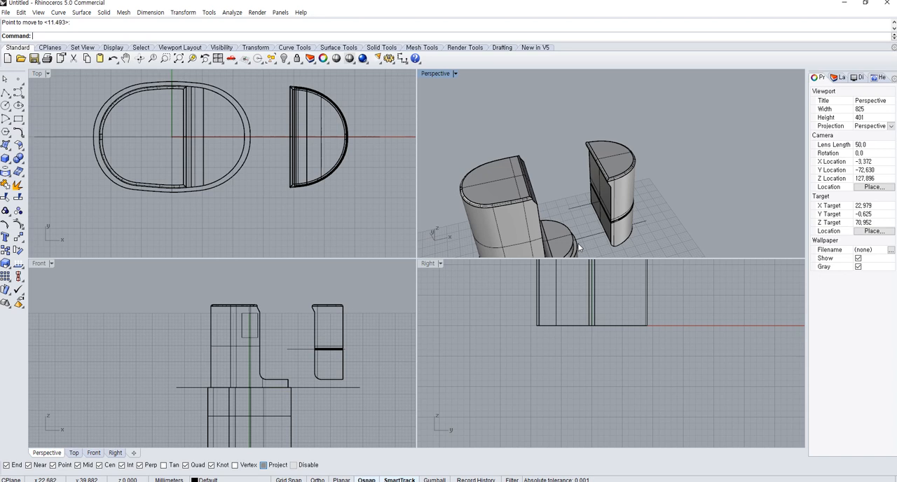
Draw a small rectangle in the Top view above the centre axis, within the neck's exposed ledge
scroll(185, 147, "up", 5)
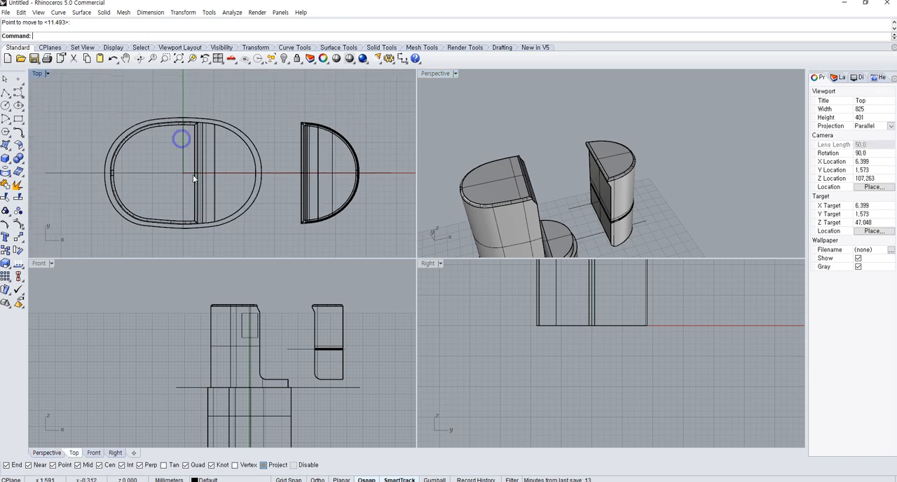
left_click(14, 121)
scroll(175, 136, "up", 3)
left_click(248, 140)
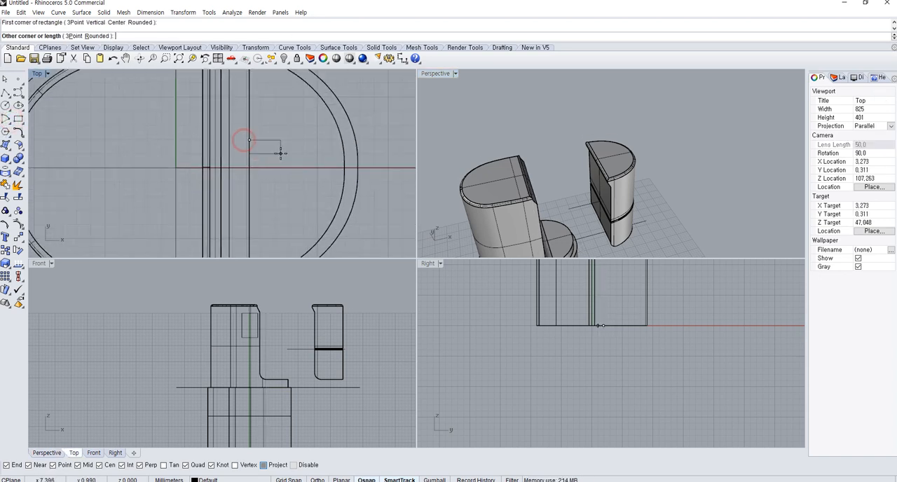
left_click(297, 155)
Move the rectangle about 0.76 mm toward the neck's upright cut face in the Top view
left_click(297, 156)
type("m")
key("space")
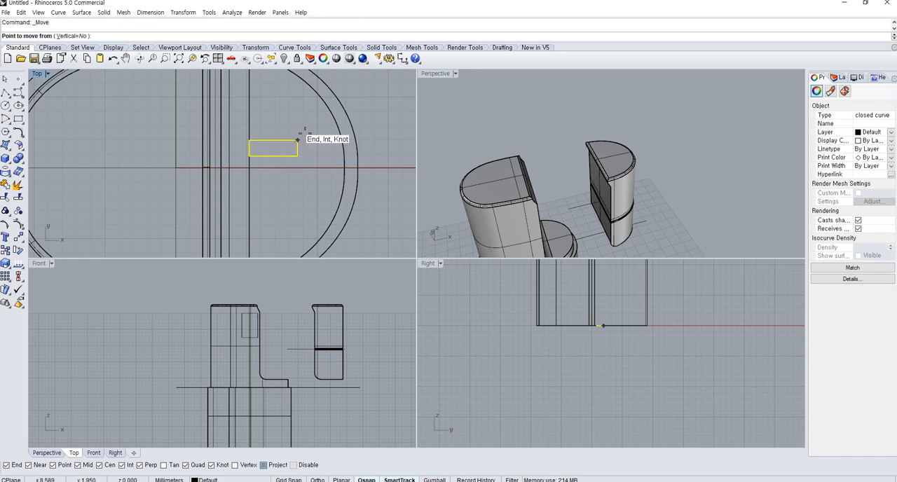
left_click(380, 106)
left_click(370, 107)
Raise the rectangle about 48 mm in the Front view to the height of the neck's ledge
scroll(342, 421, "down", 3)
right_click_drag(342, 420, 312, 351)
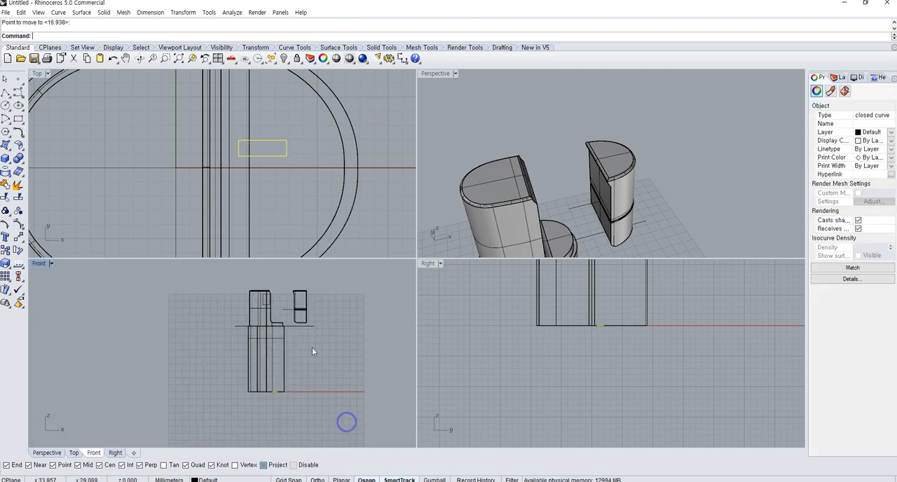
left_click(352, 355)
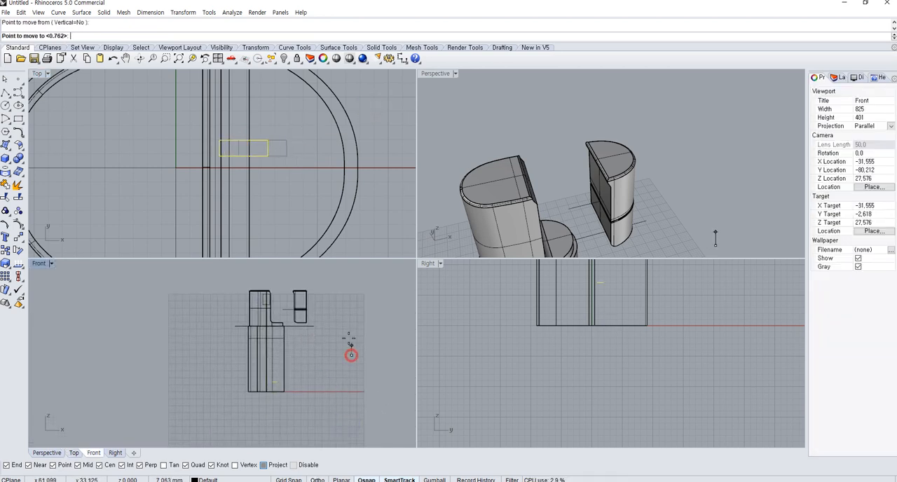
left_click(352, 286)
scroll(571, 223, "up", 5)
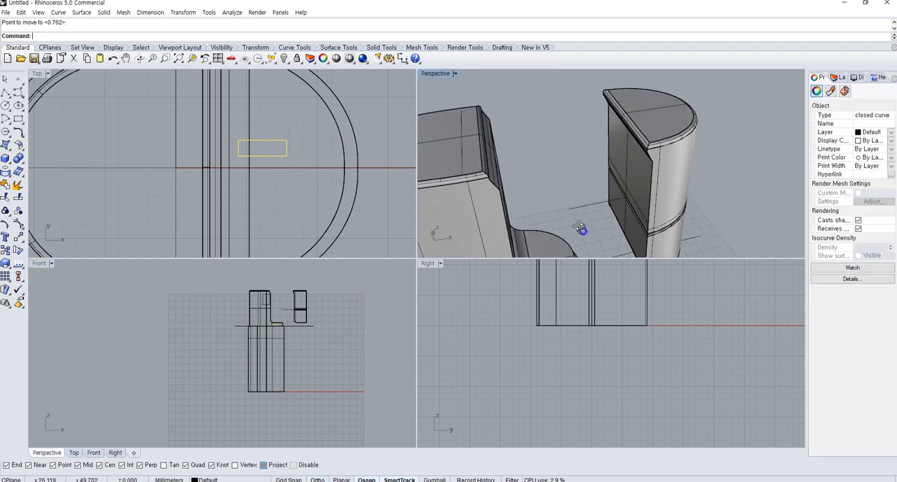
Raise the rectangle about 1 mm more in the Front view, to just beneath the ledge's upper surface
scroll(549, 309, "down", 2)
scroll(549, 309, "up", 2)
scroll(297, 354, "up", 5)
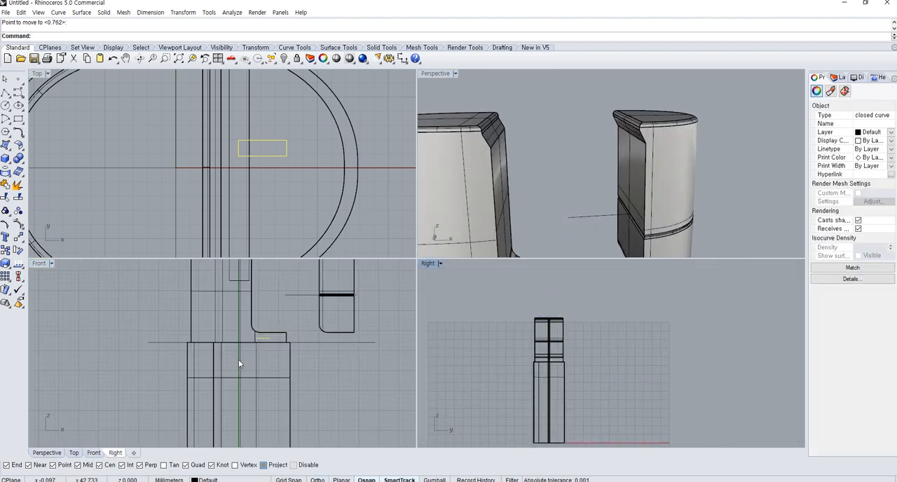
right_click(348, 335)
left_click(348, 336)
left_click(348, 326)
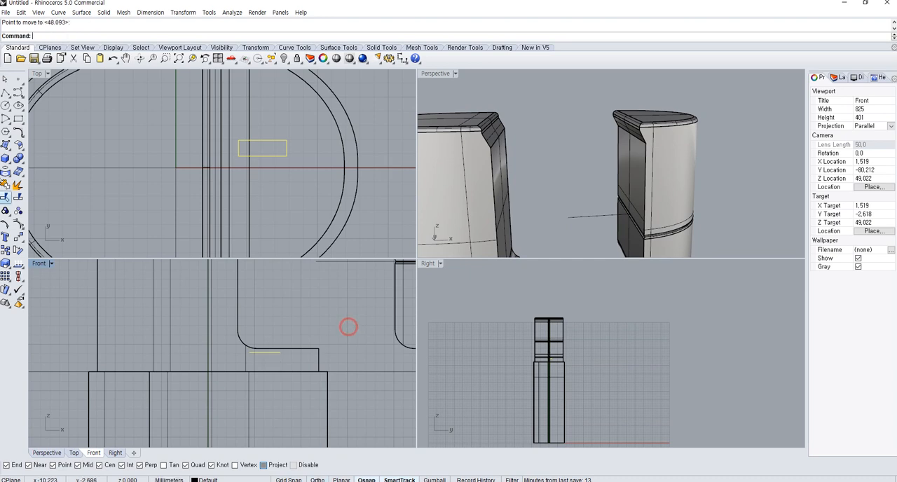
Extrude the rectangle upward on one side only as a solid block rising above the ledge
left_click(6, 159)
left_click(33, 177)
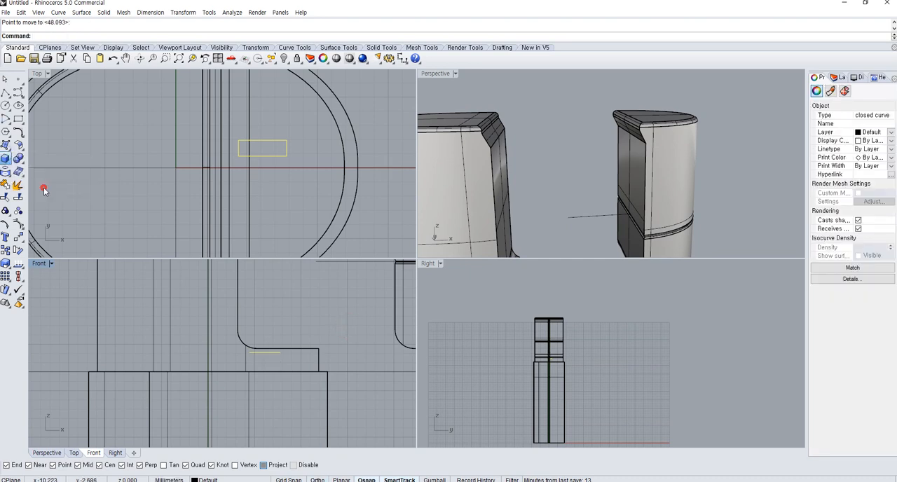
left_click(299, 327)
Scale a slightly smaller copy of the block from its lower inner corner in the Front view, keeping the original
left_click(278, 334)
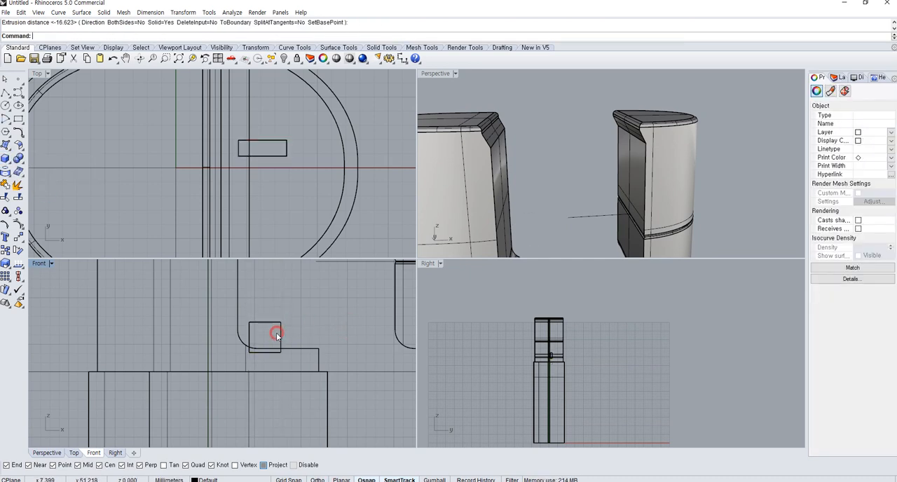
left_click(6, 263)
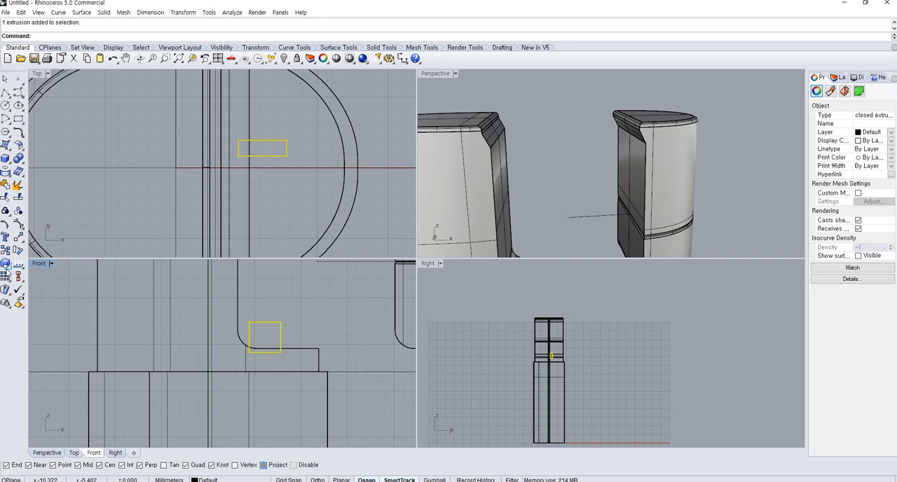
left_click(250, 358)
left_click(335, 326, "shift")
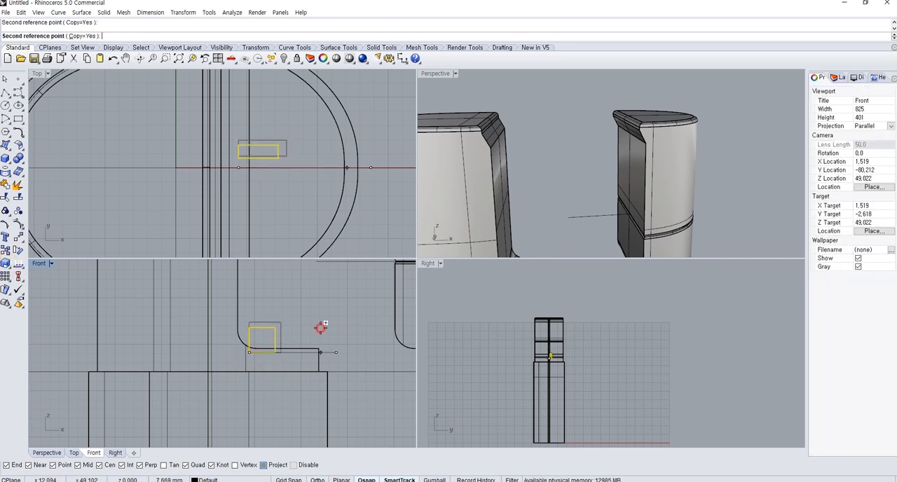
right_click(316, 332)
Widen the smaller block with Scale1D in the Top view and move it so it straddles the larger block's width
left_click(269, 337)
left_click(275, 332)
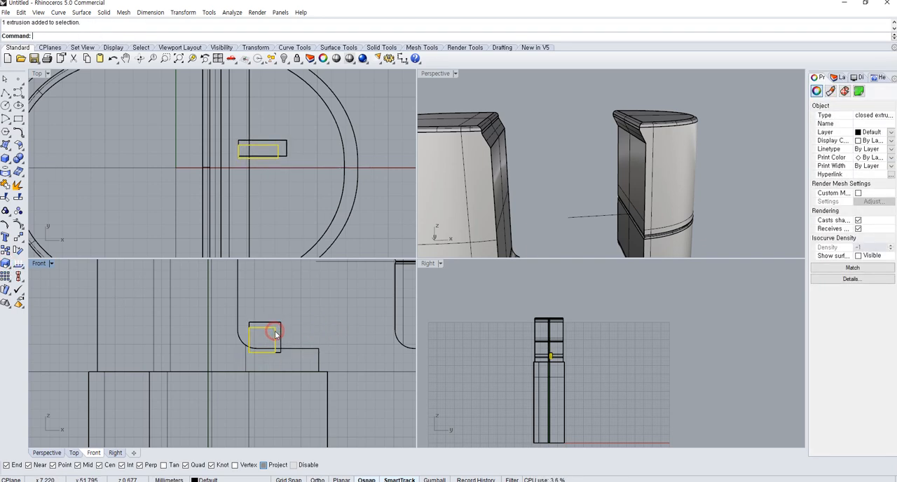
left_click(11, 266)
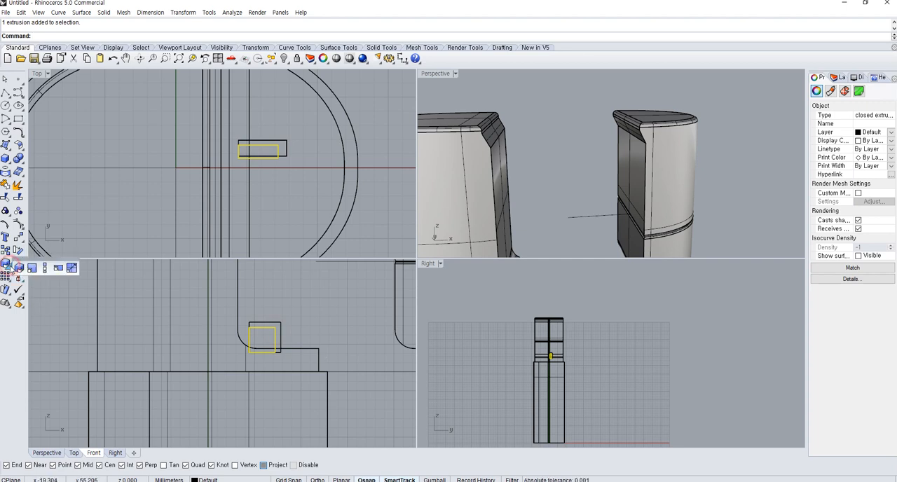
left_click(45, 269)
left_click(278, 145)
left_click(279, 123, "shift")
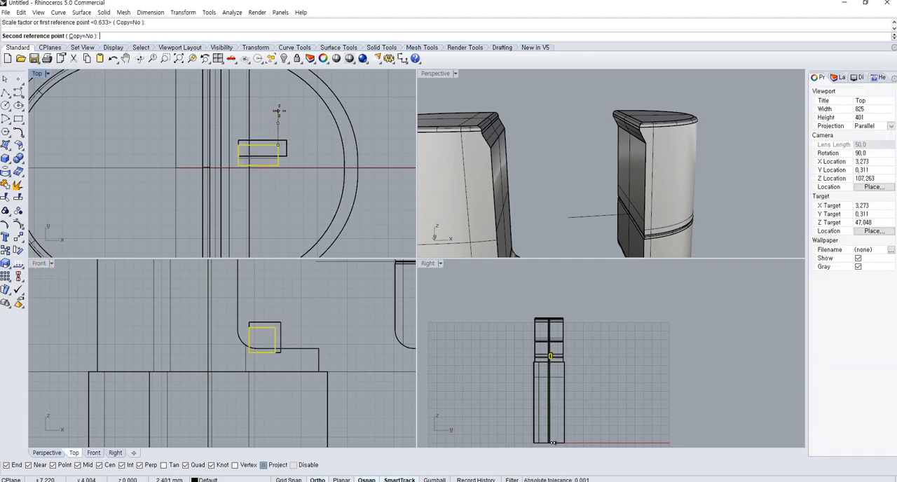
left_click(282, 104)
type("M")
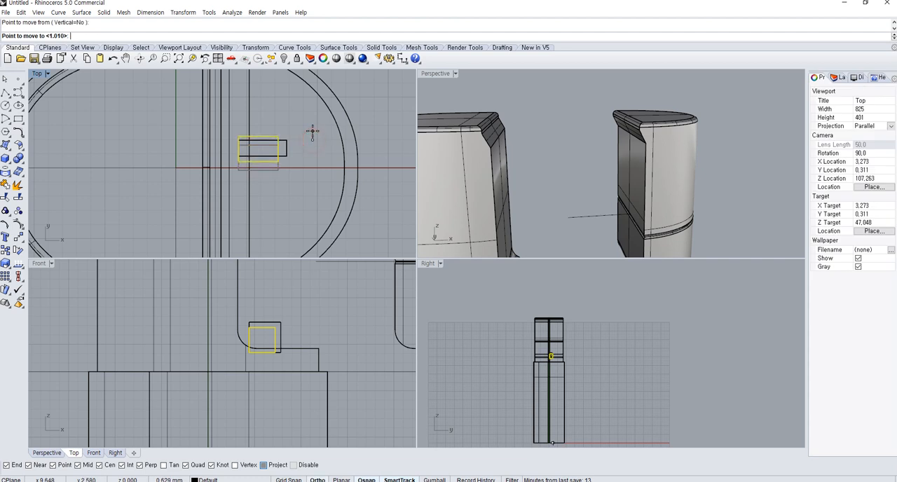
left_click(286, 145)
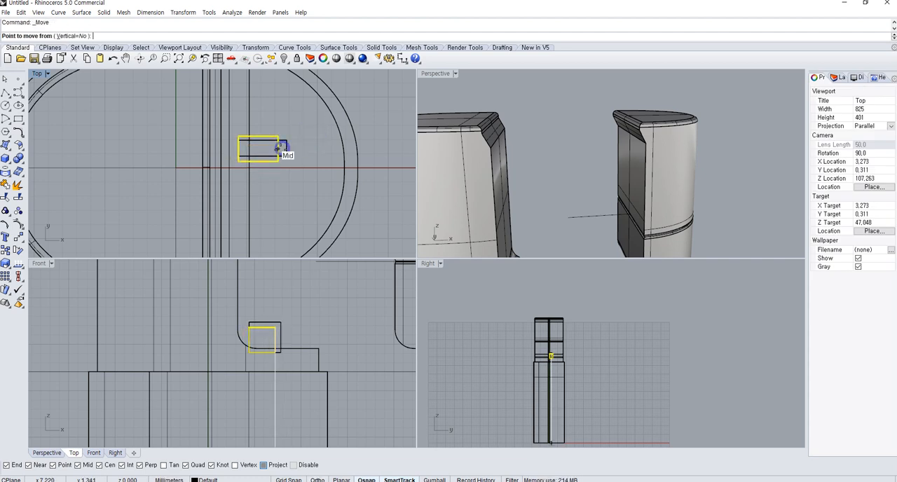
left_click(176, 145)
key("Escape")
key("ctrl+z")
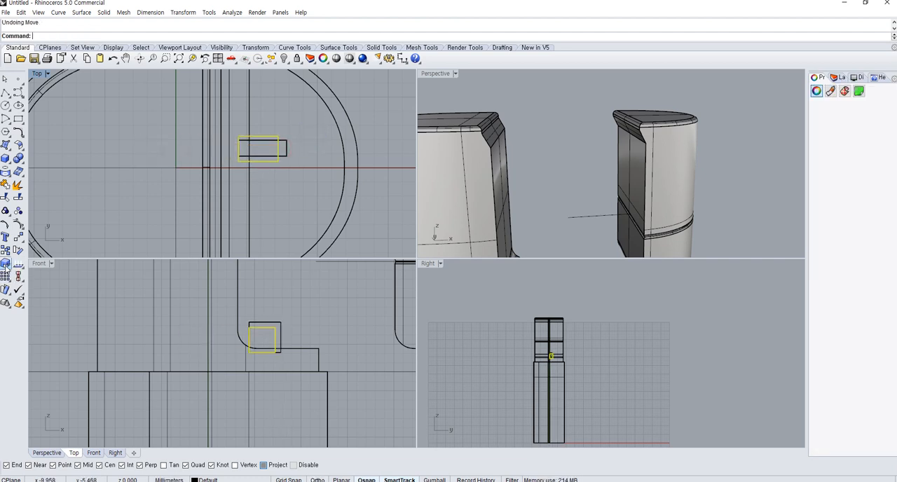
Lengthen the smaller block with Scale1D from its outer end so it extends past the larger block's inner end
left_click(7, 265)
left_click(46, 267)
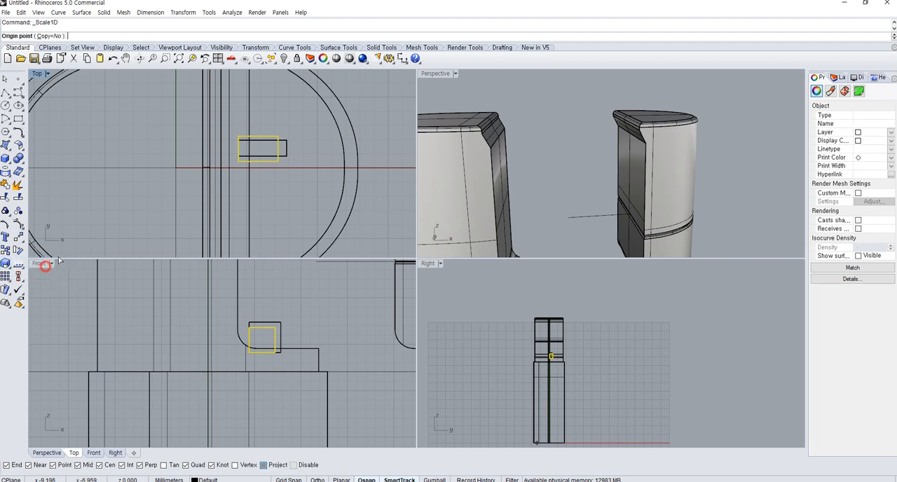
left_click(277, 148)
left_click(169, 163)
key("Escape")
right_click(145, 165)
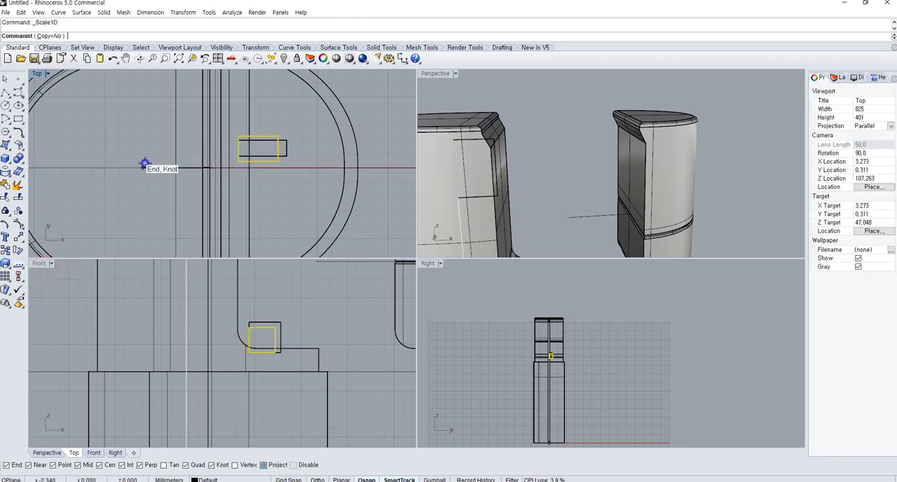
left_click(276, 145)
left_click(158, 142)
left_click(129, 143)
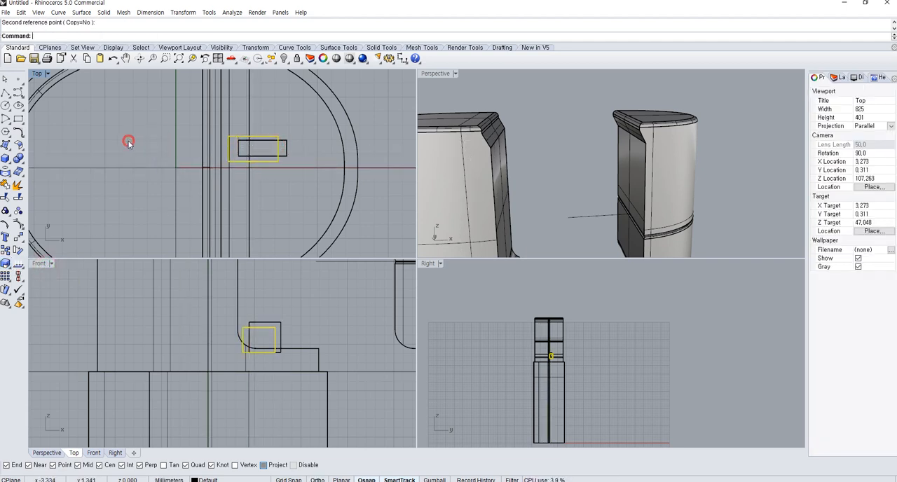
key("Escape")
Subtract the smaller block from the larger one with BooleanDifference to form an L-shaped hook
right_click_drag(574, 189, 559, 218)
scroll(551, 208, "up", 5)
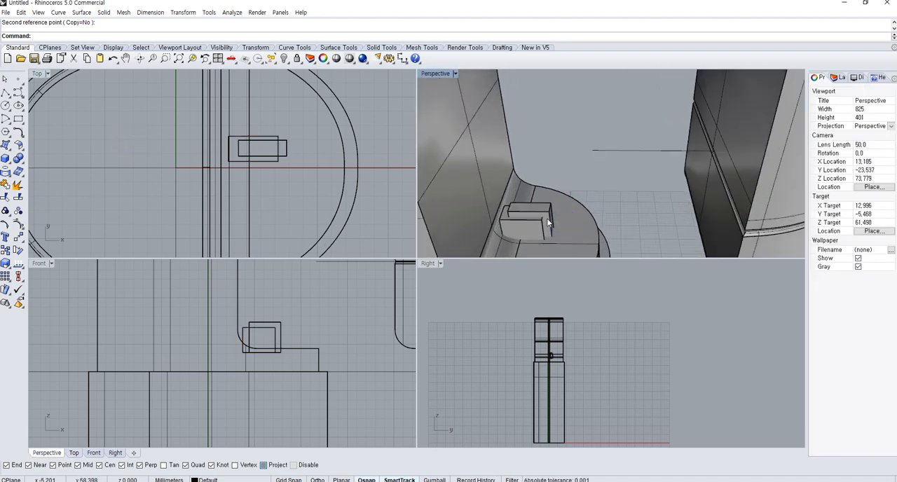
left_click(550, 203)
left_click(19, 157)
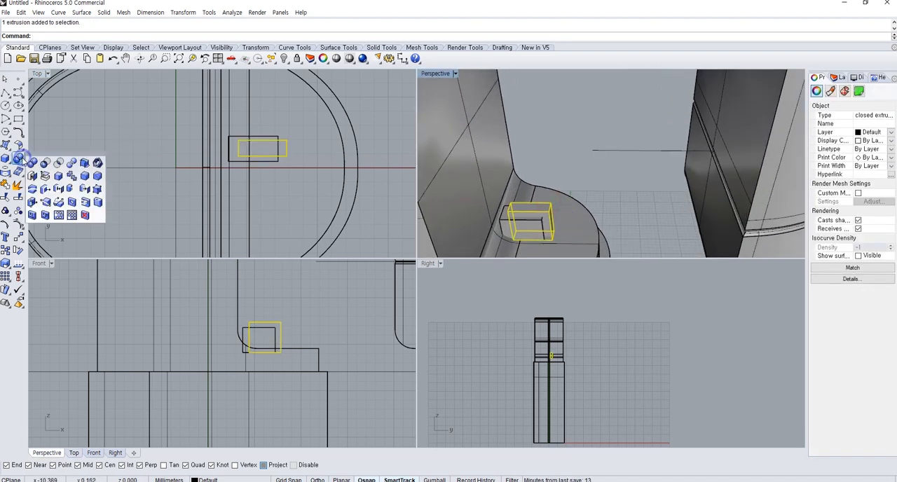
left_click(46, 162)
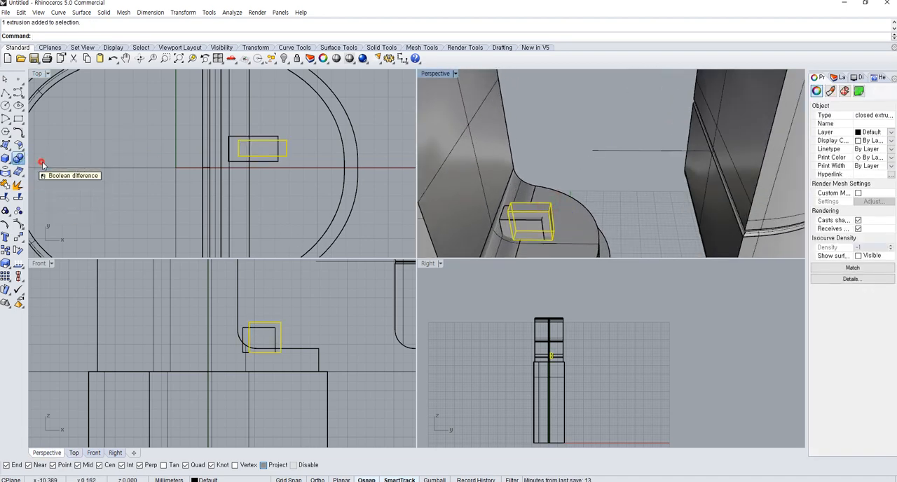
left_click(260, 327)
key("Return")
Move the L-shaped hook straight down in the Front view so its leg sinks into the ledge
left_click(552, 228)
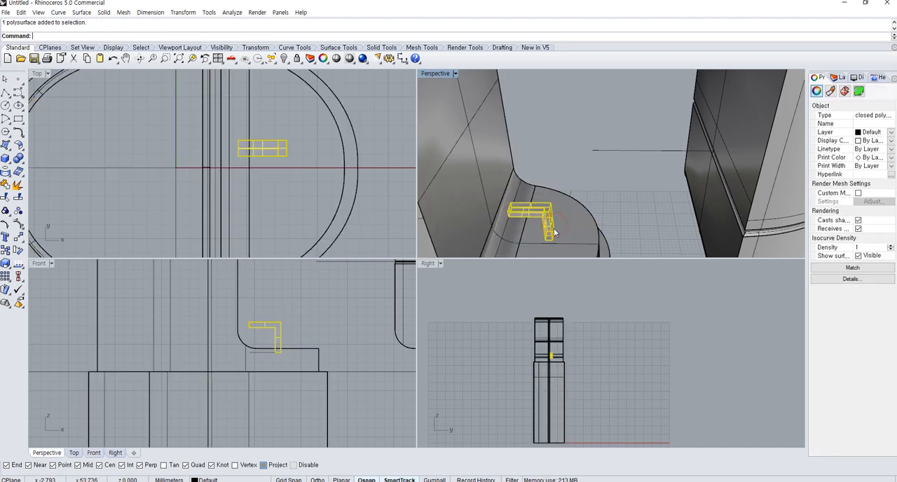
type("M")
key("Return")
left_click(319, 305)
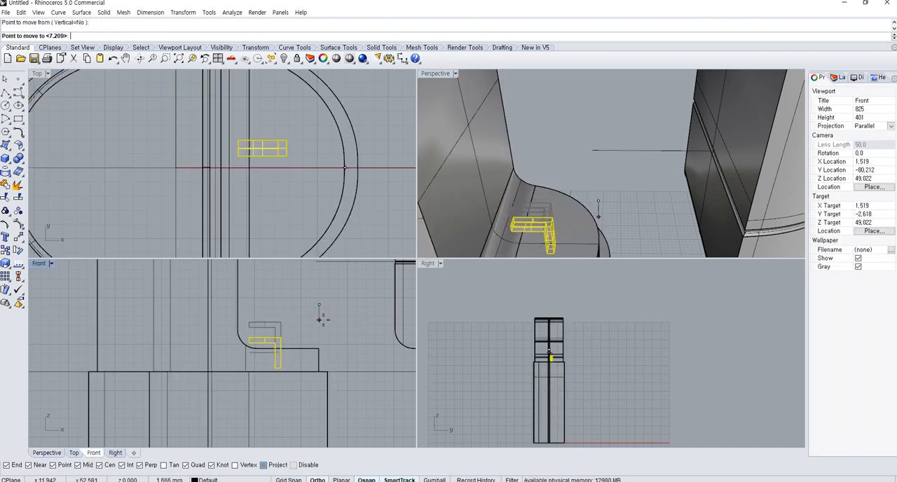
key("Escape")
key("Escape")
Mirror a copy of the L-shaped hook across the container's horizontal centre axis in the Top view
left_click(537, 232)
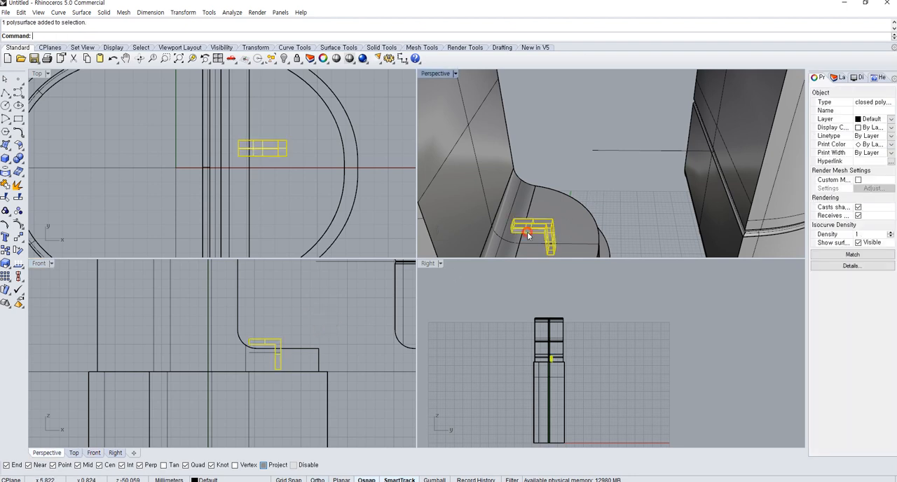
type("Mirror")
key("Return")
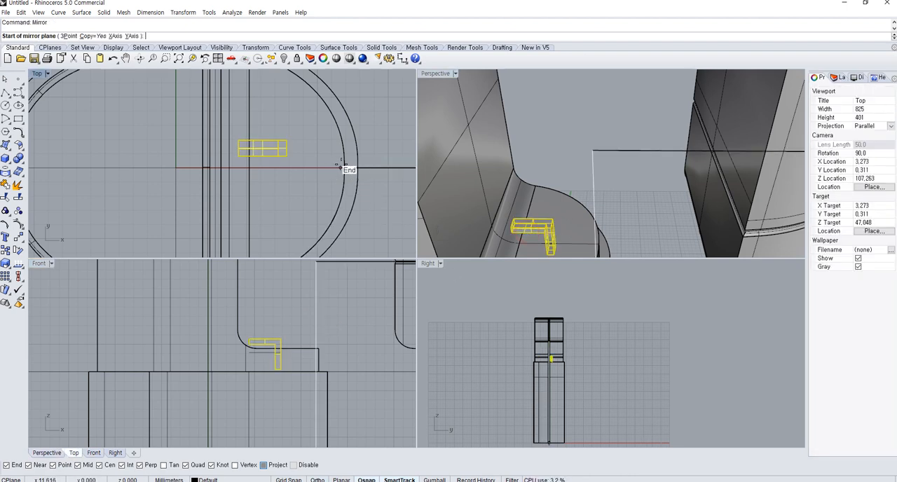
left_click(344, 161)
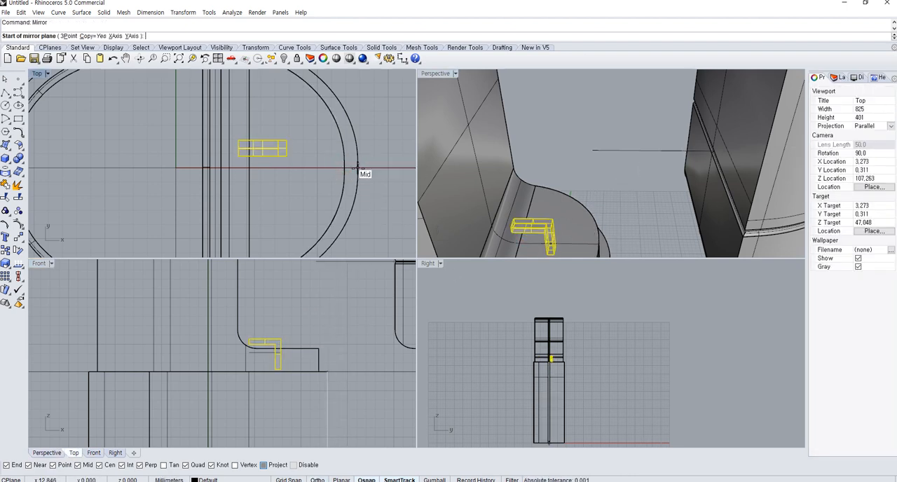
left_click(392, 184)
Try to fillet all edges of both L-shaped hooks with a 0.5 radius using FilletEdge
right_click_drag(569, 219, 624, 158)
left_click(595, 162)
scroll(202, 337, "up", 8)
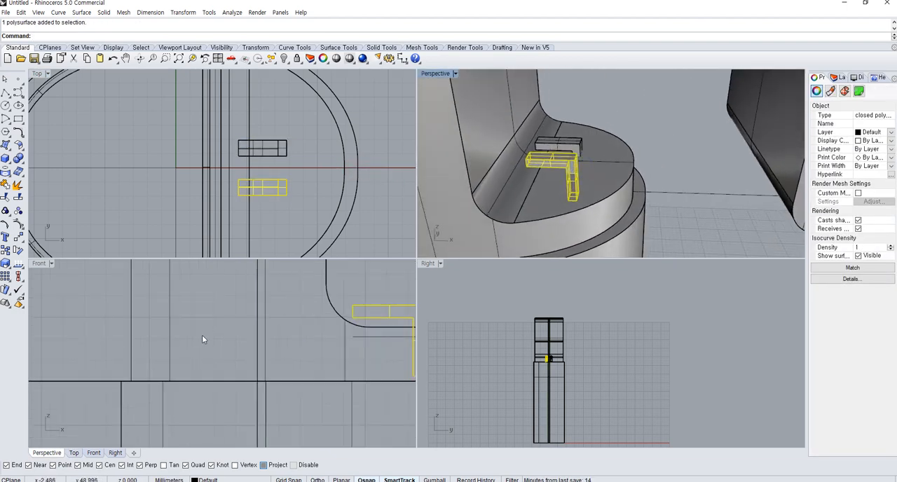
left_click(23, 162)
left_click(83, 168)
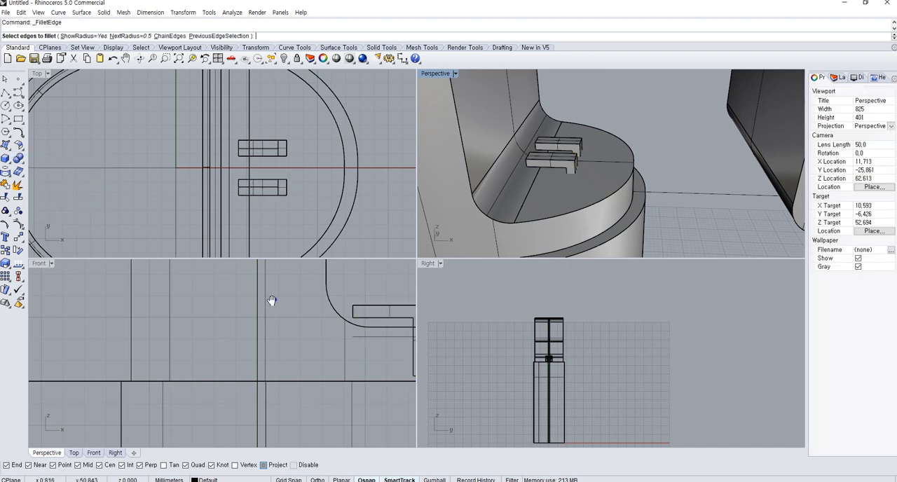
right_click_drag(388, 323, 243, 340)
left_click_drag(195, 296, 310, 431)
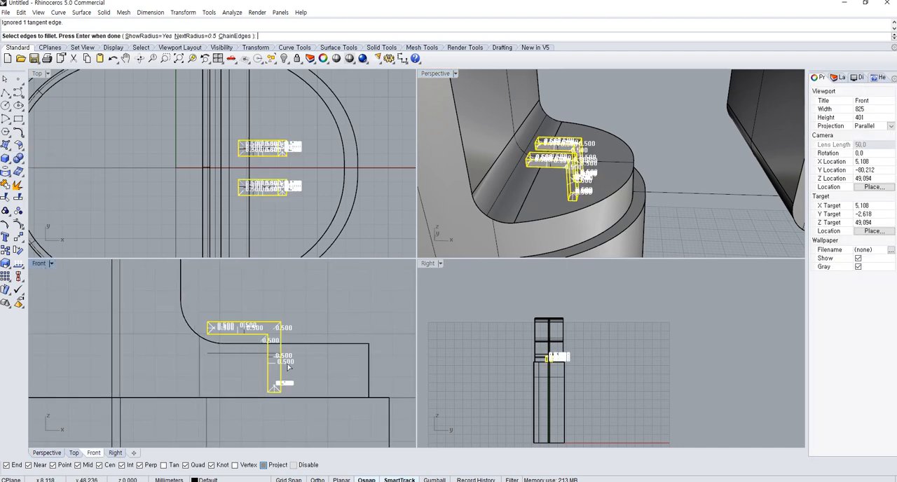
key("Return")
Fillet all edges of both L-shaped hooks with a 0.2 radius
key("Return")
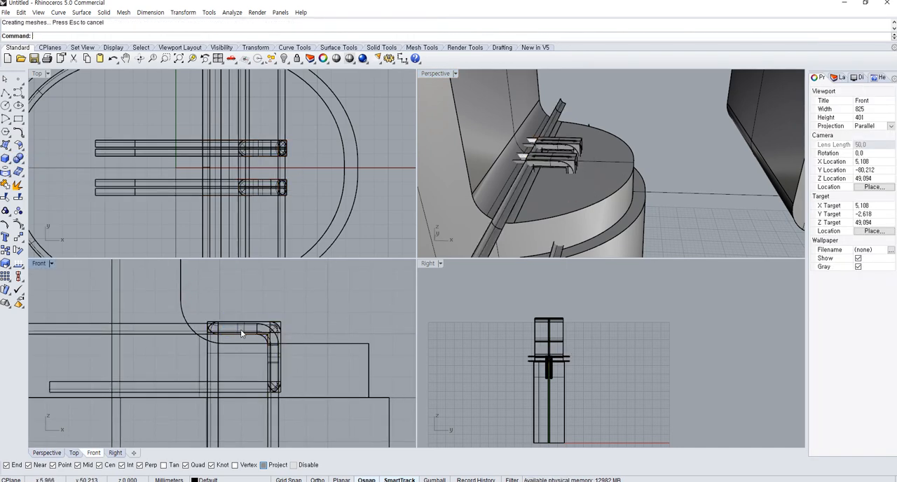
key("Return")
type(".2")
key("Return")
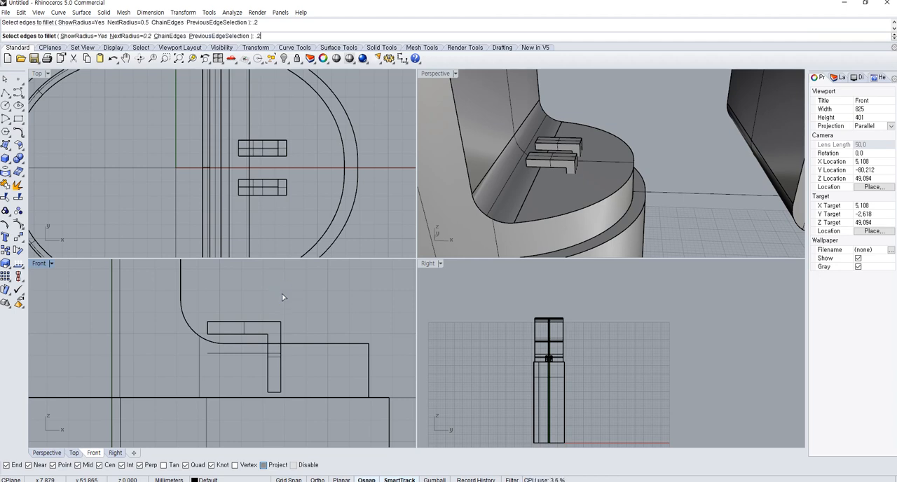
left_click_drag(189, 291, 341, 443)
right_click(341, 418)
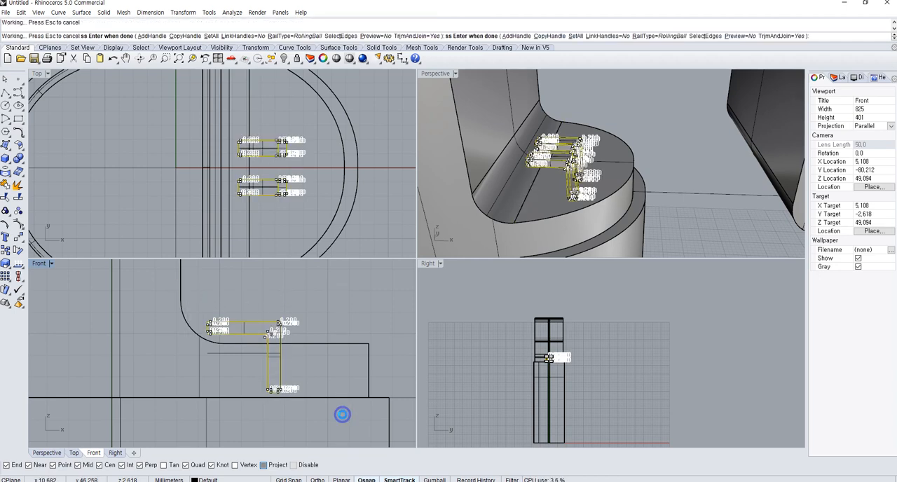
right_click(342, 415)
left_click(341, 384)
Try to unite both filleted hooks with the container body using BooleanUnion
right_click_drag(525, 170, 558, 152)
left_click(586, 151)
left_click(618, 140, "shift")
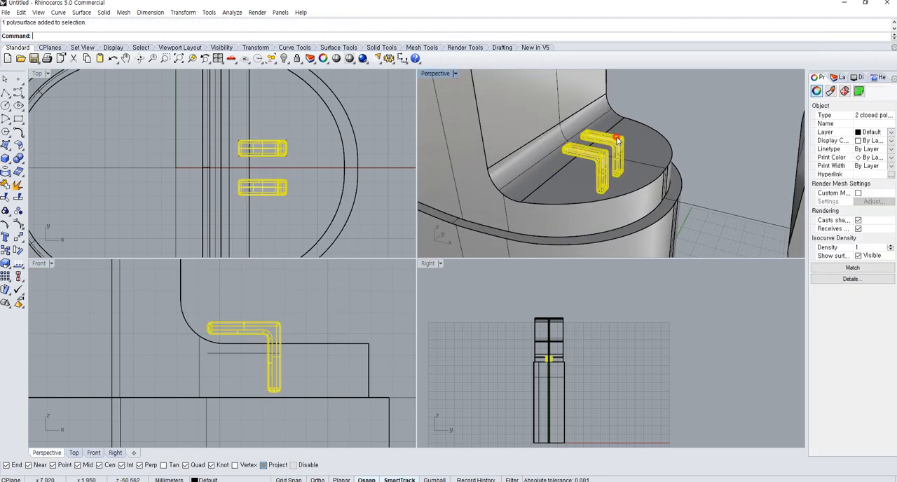
left_click(623, 178)
left_click(605, 155, "shift")
left_click(623, 140, "shift")
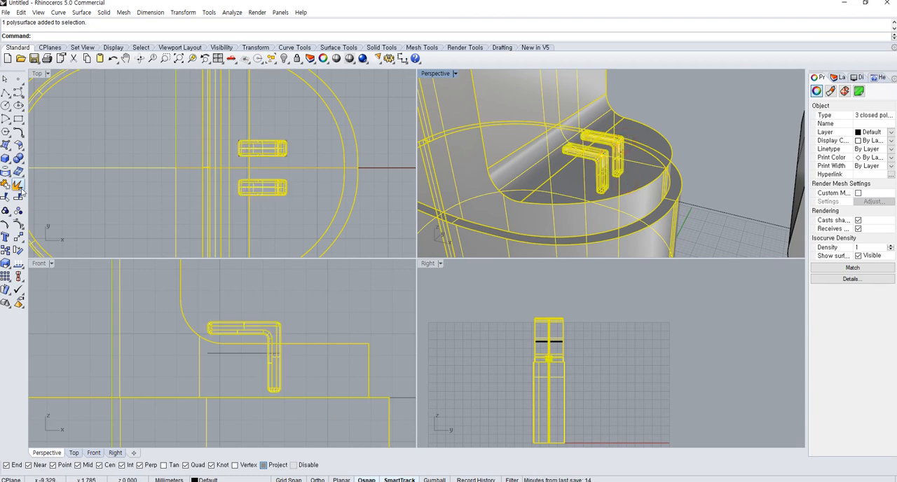
left_click(20, 162)
left_click(597, 227)
left_click(720, 178)
right_click_drag(665, 178, 631, 209)
left_click(684, 157)
key("ctrl+y")
left_click(703, 172)
scroll(655, 174, "up", 3)
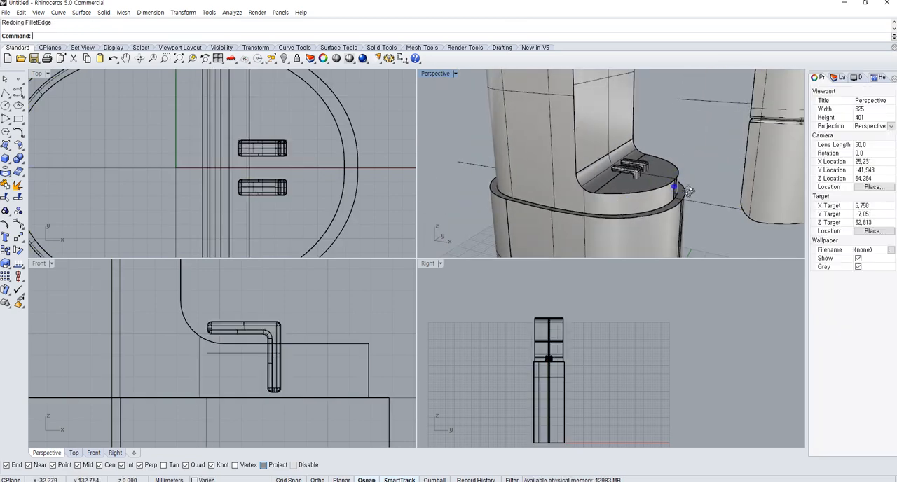
Duplicate both filleted hooks in place and hide one pair as a spare
right_click_drag(652, 173, 687, 168)
left_click(607, 158)
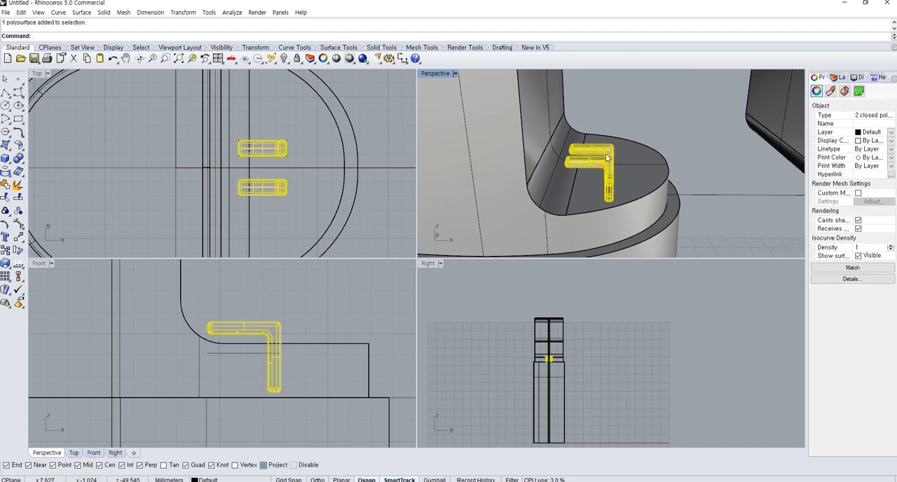
left_click(286, 61)
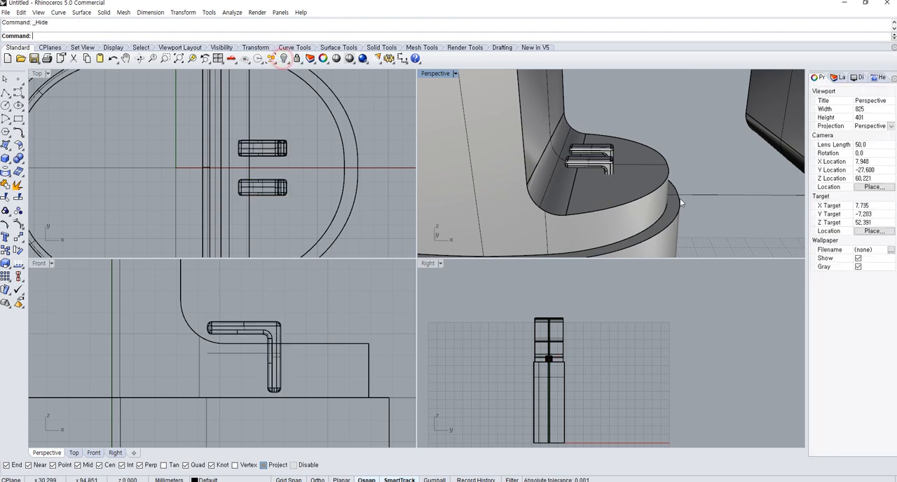
Move the two detached neck pieces back against the container body above the ledge in the Front view
right_click_drag(718, 199, 669, 197, "shift")
left_click(782, 152)
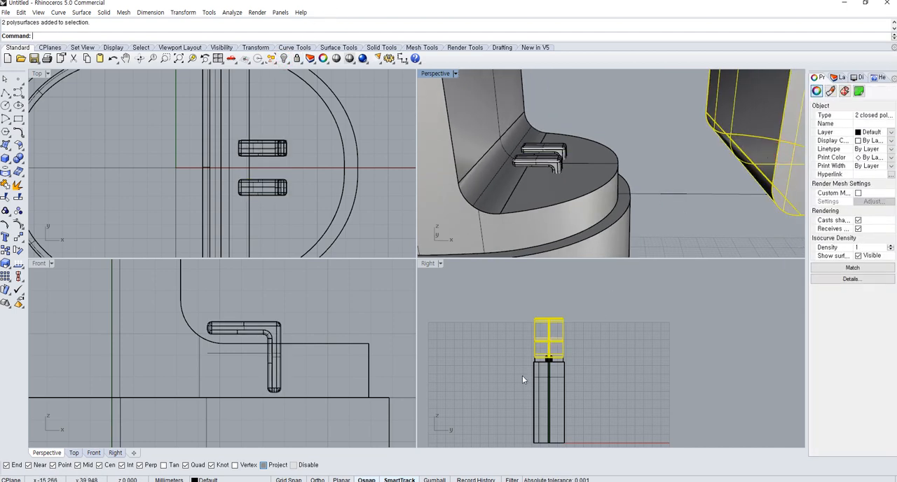
type("m")
key("space")
scroll(390, 422, "down", 14)
right_click_drag(331, 387, 219, 367)
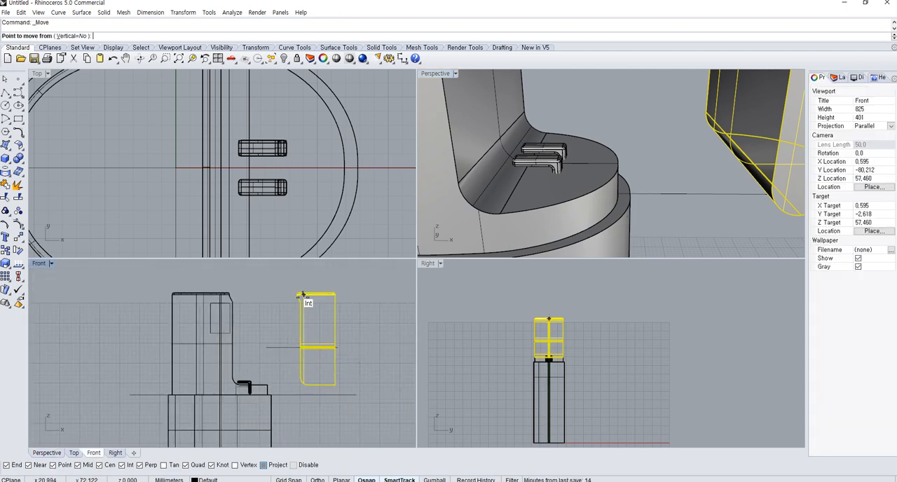
left_click(236, 302)
scroll(244, 378, "up", 3)
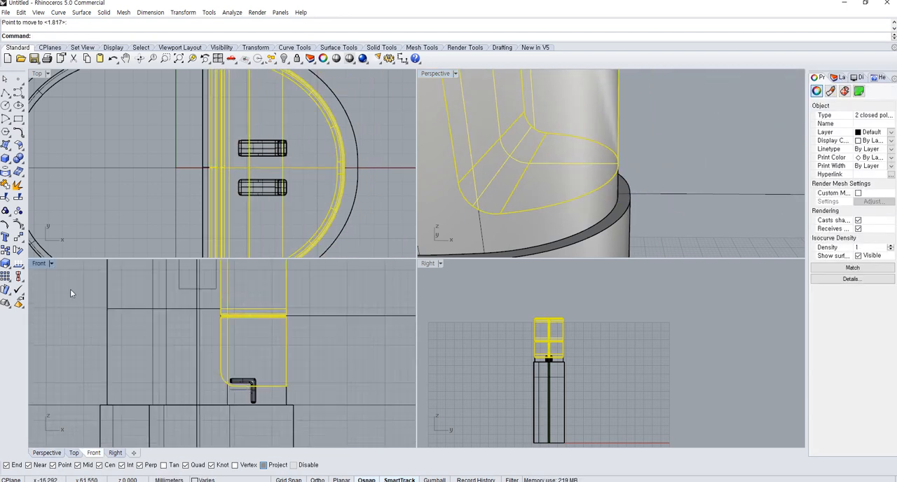
Subtract both hooks from the detached neck pieces with BooleanDifference
left_click(18, 159)
left_click(45, 163)
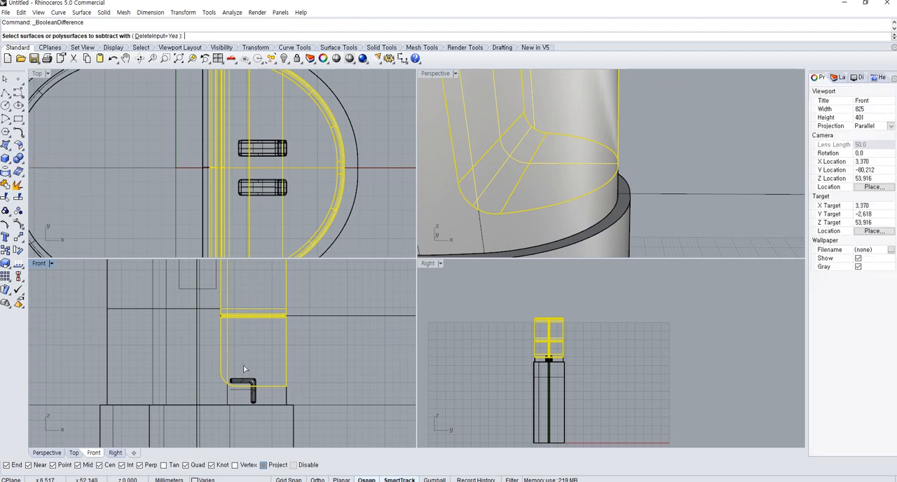
left_click(247, 377)
left_click(248, 377)
left_click(247, 379)
right_click(247, 379)
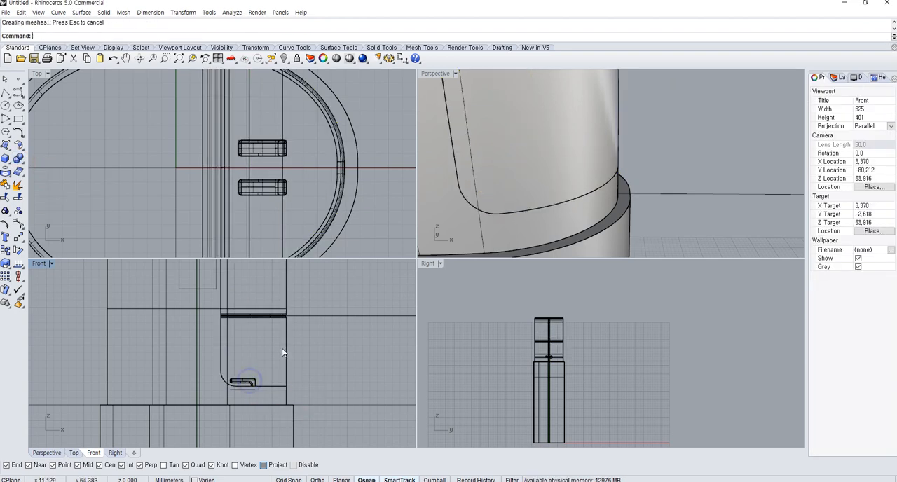
Move the cut neck pieces about 11 mm sideways away from the container and inspect the hook openings underneath
left_click_drag(300, 343, 266, 335)
type("m")
key("Return")
left_click(327, 349)
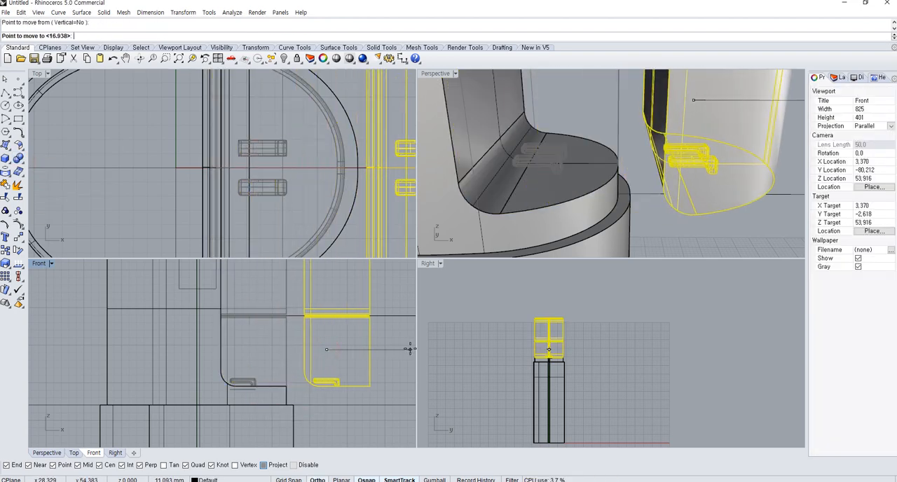
left_click(410, 349)
left_click(394, 350)
right_click_drag(703, 222, 703, 122)
right_click_drag(701, 193, 619, 141, "shift")
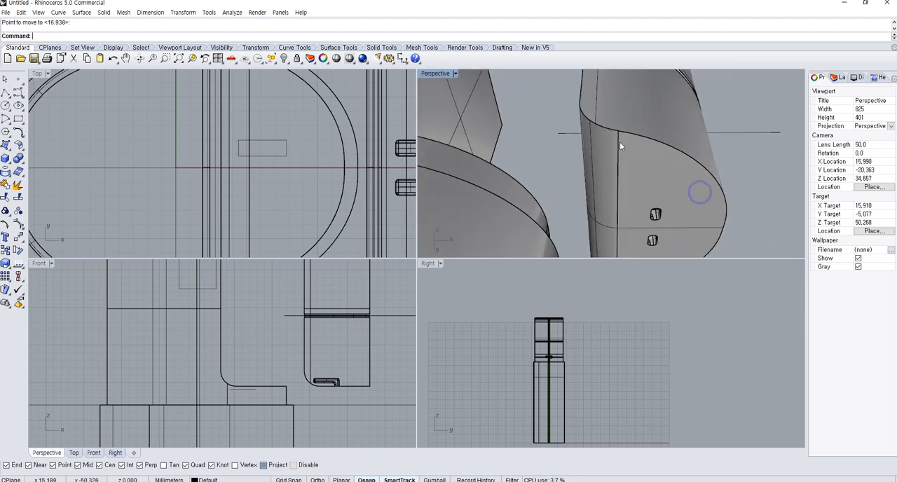
right_click_drag(634, 182, 608, 199)
scroll(308, 415, "up", 8)
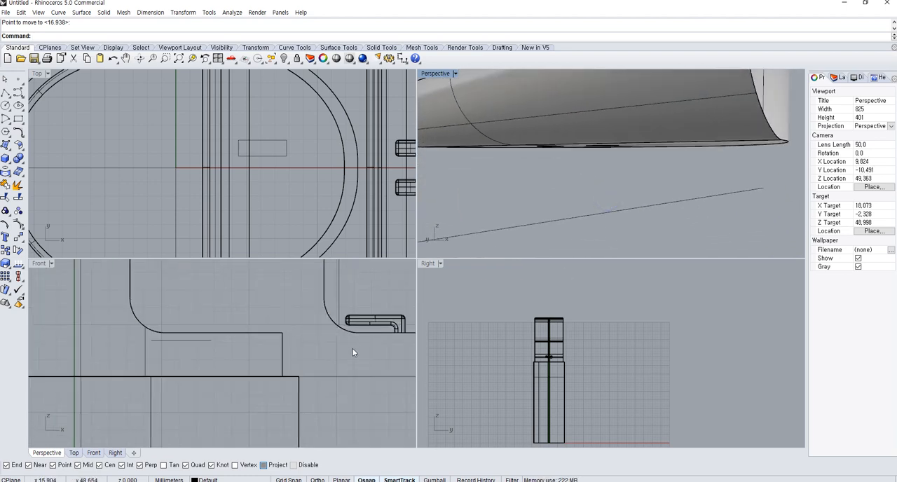
Undo the sideways move of the neck pieces and the subtraction of the hooks
key("ctrl+z")
scroll(180, 329, "up", 2)
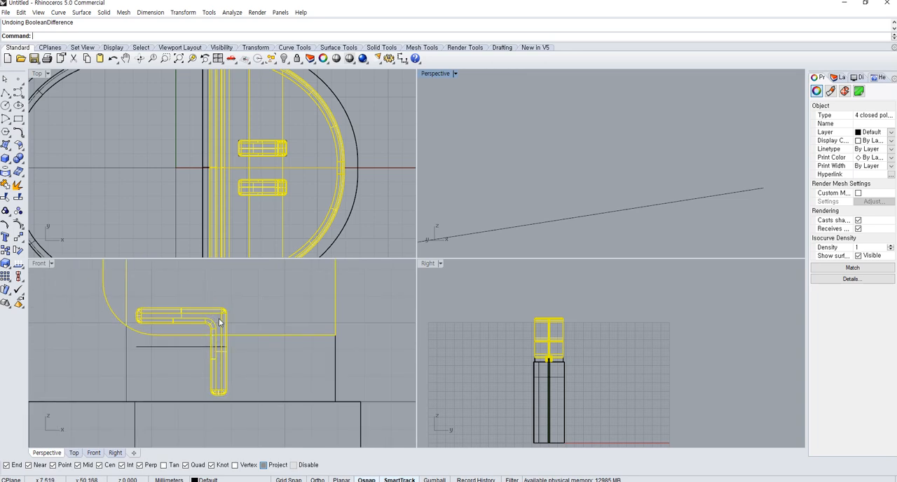
key("ctrl+y")
key("ctrl+y")
right_click_drag(593, 223, 532, 170)
key("ctrl+z")
key("ctrl+z")
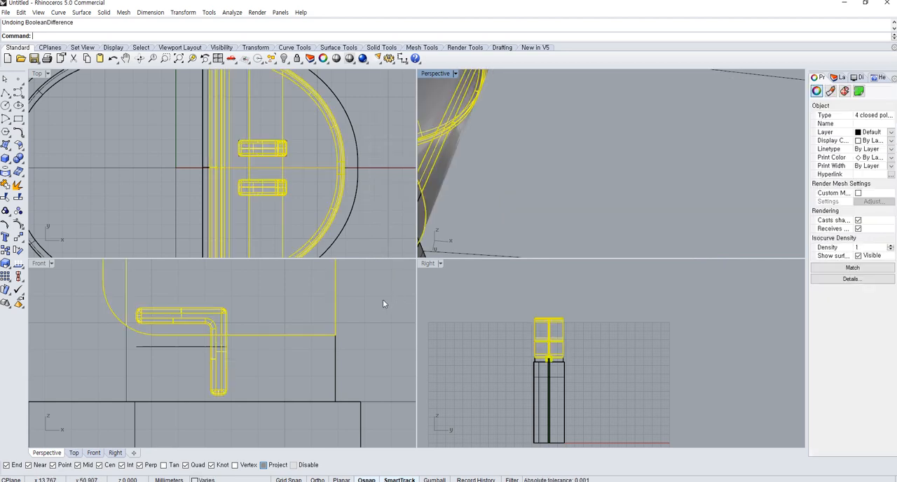
Move both L-shaped hooks straight down about 0.19 mm in the Front view
left_click(373, 308)
left_click(217, 324)
right_click(217, 324)
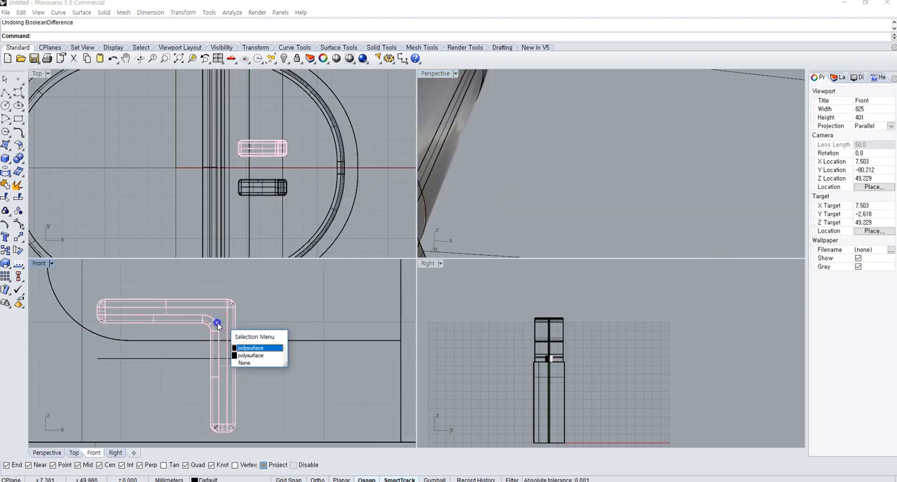
left_click(218, 324)
left_click(217, 324)
right_click(217, 323)
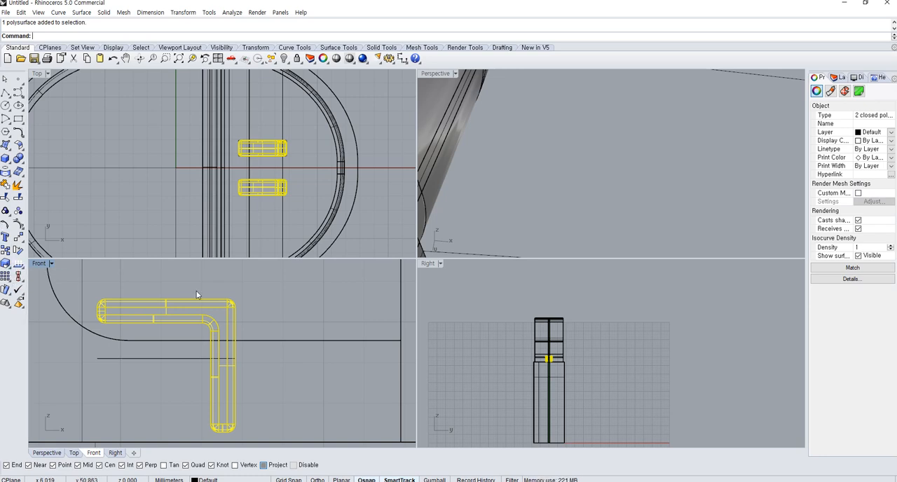
left_click(311, 293)
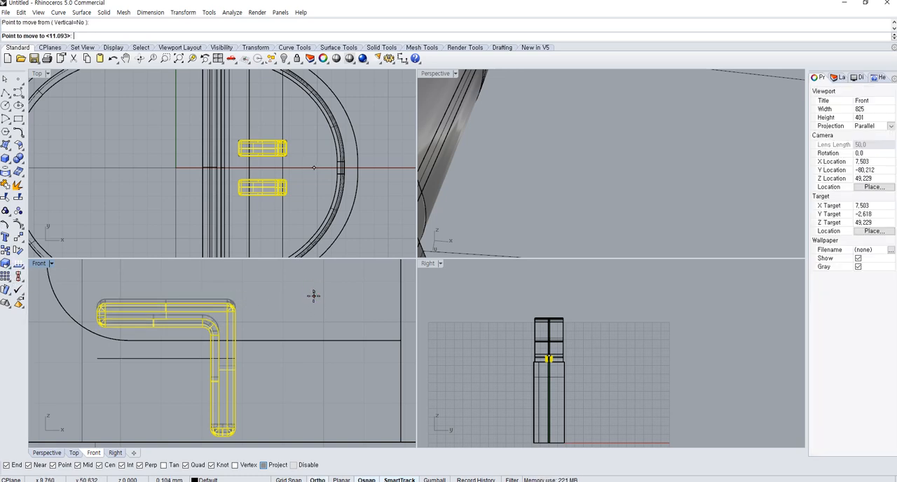
left_click(313, 301)
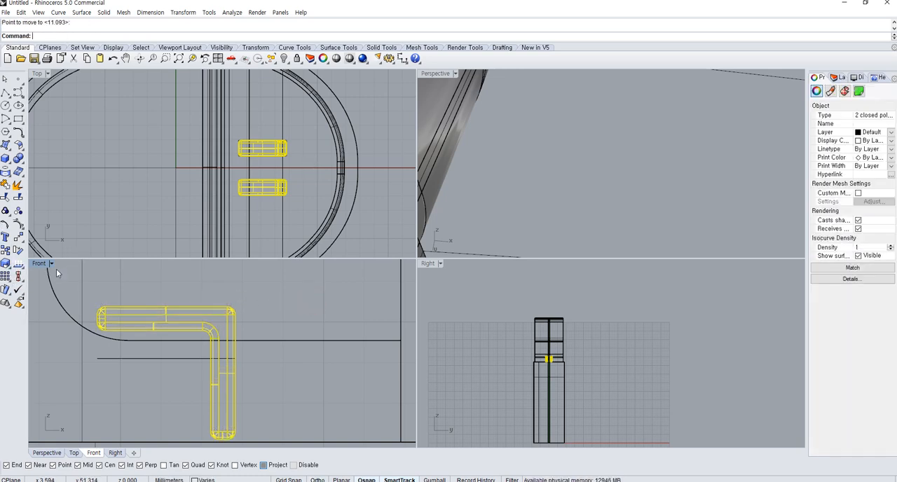
Stretch both hooks downward with Scale1D from their top edge so the legs extend below the ledge into the lower body
left_click(6, 267)
left_click(166, 306)
left_click(166, 372)
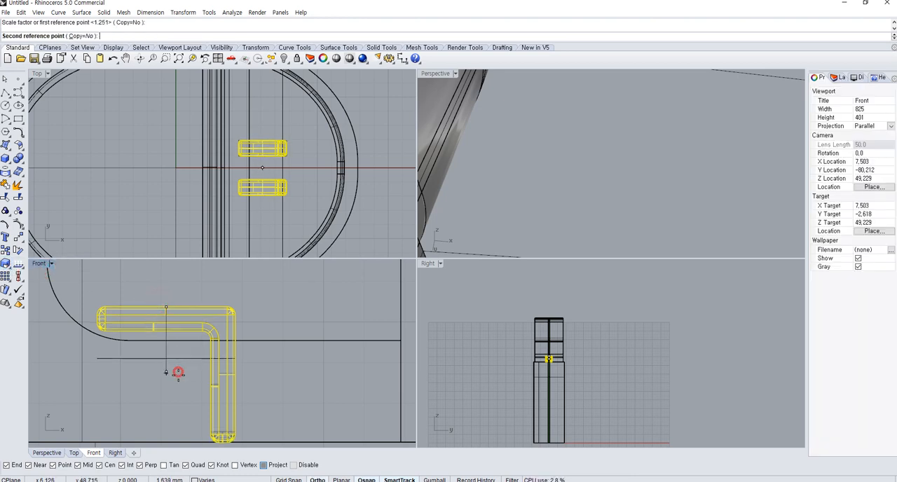
left_click(179, 426, "shift")
scroll(218, 348, "down", 8)
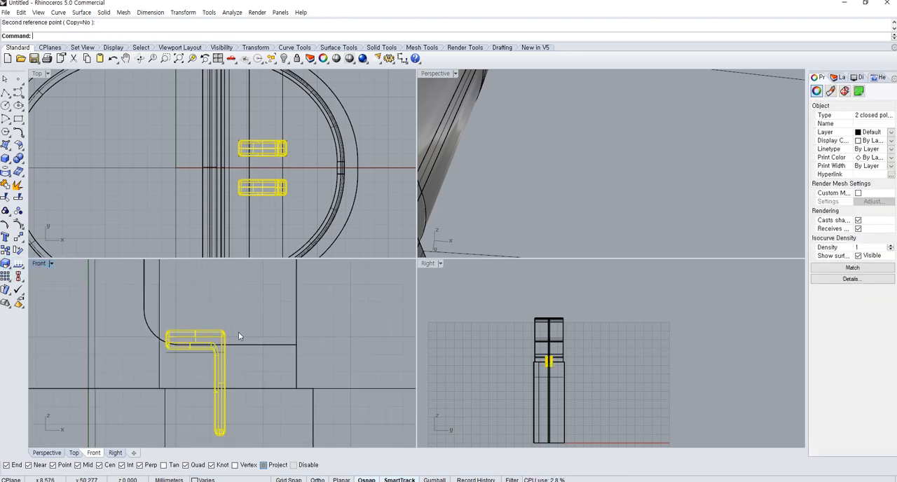
Subtract the stretched hooks from the two neck pieces with BooleanDifference
left_click(239, 331)
left_click(296, 328)
left_click(19, 159)
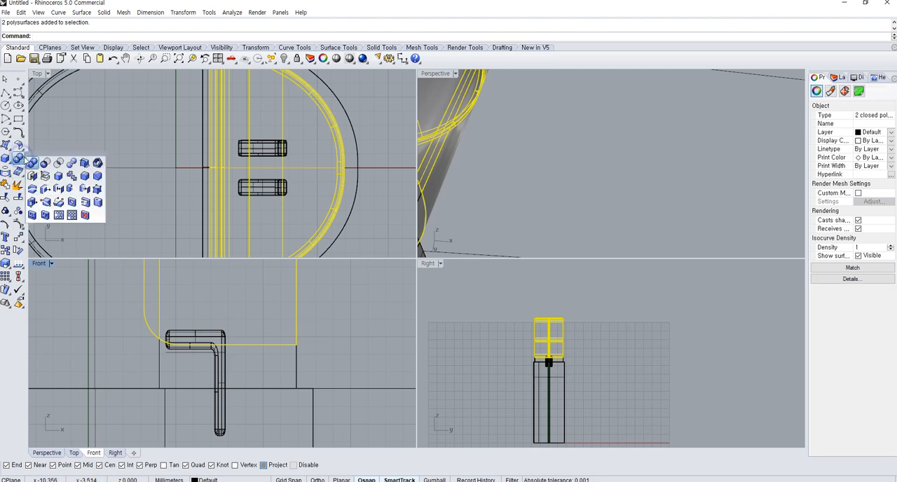
left_click(44, 160)
left_click(218, 337)
key("Return")
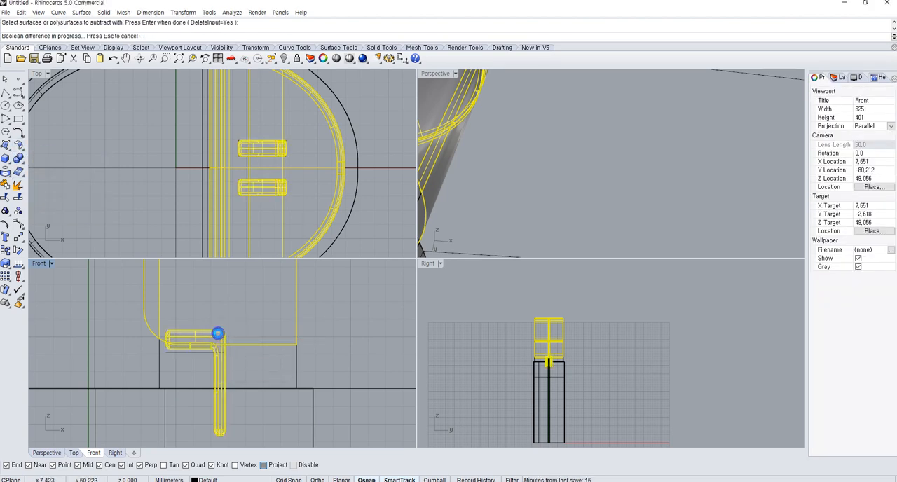
Move the slotted neck pieces about 9 mm horizontally away from the container body in the Front view
left_click_drag(312, 323, 281, 322)
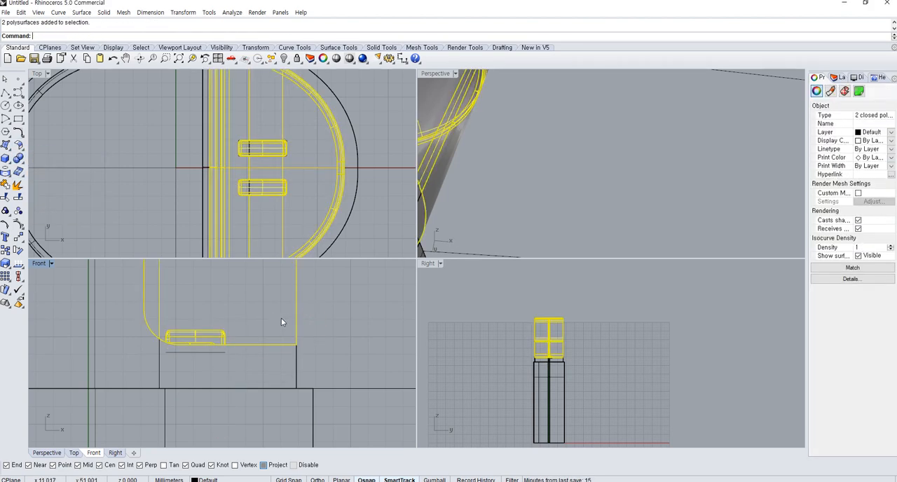
key("Return")
scroll(288, 337, "down", 6)
left_click(294, 342)
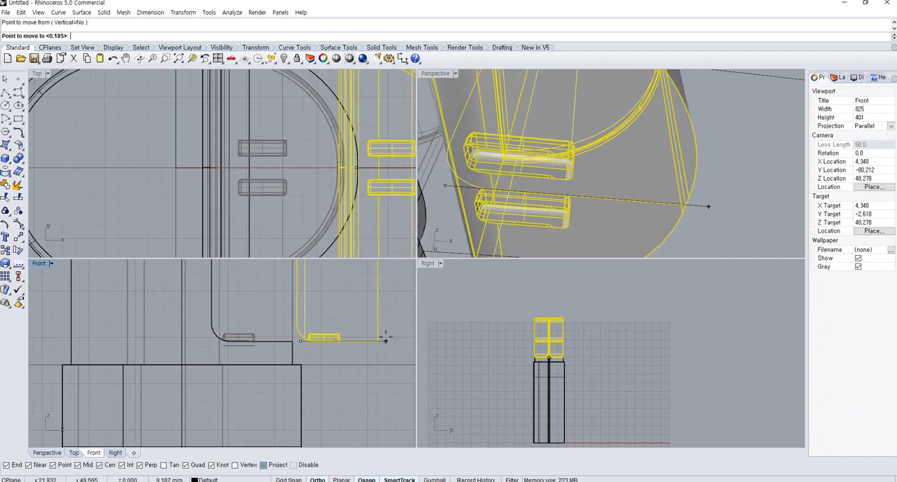
left_click(379, 340)
Examine the two hook slots in the underside of the detached lower neck piece
right_click_drag(558, 236, 724, 262)
left_click(712, 224)
right_click_drag(711, 223, 425, 188)
scroll(425, 188, "up", 3)
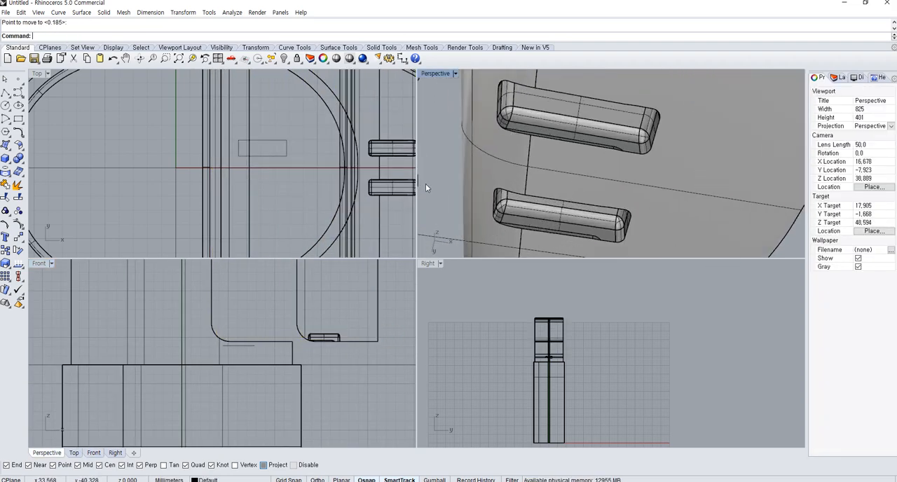
right_click_drag(568, 211, 506, 214)
scroll(539, 193, "down", 6)
scroll(541, 191, "down", 6)
right_click_drag(541, 192, 491, 162)
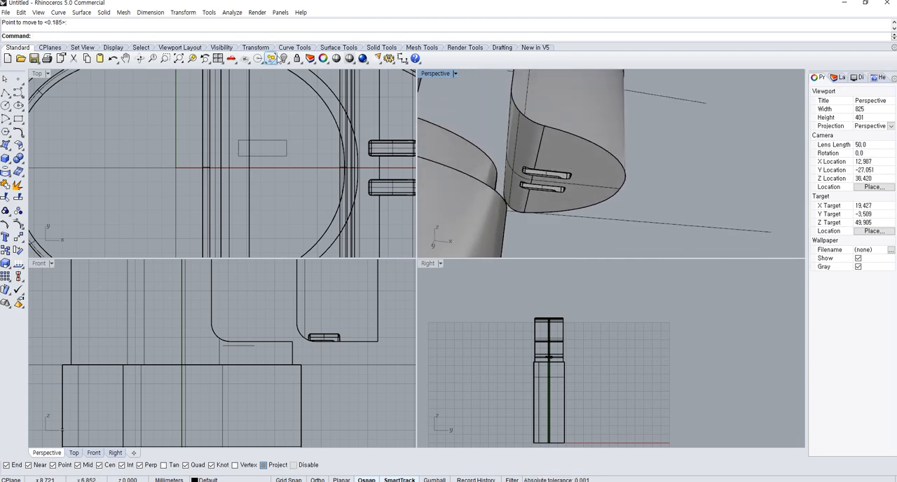
Show all hidden objects and hide the outer shell around the container's upper body again
left_click(279, 59)
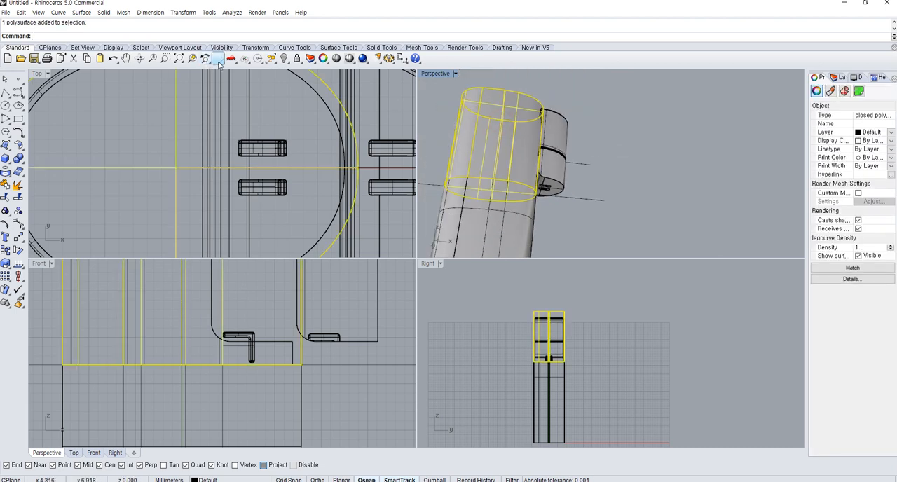
left_click(286, 59)
scroll(501, 186, "up", 5)
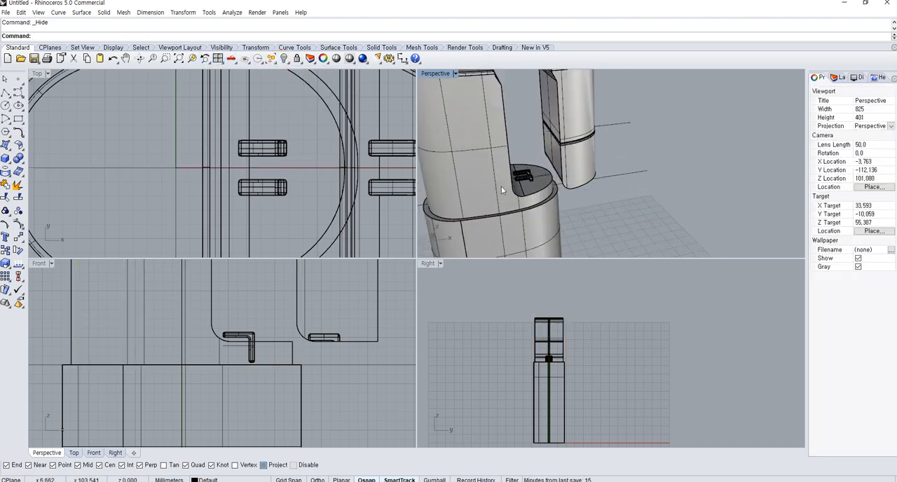
Join the two L-shaped hooks to the container body with BooleanUnion
left_click(529, 176)
left_click(433, 181, "shift")
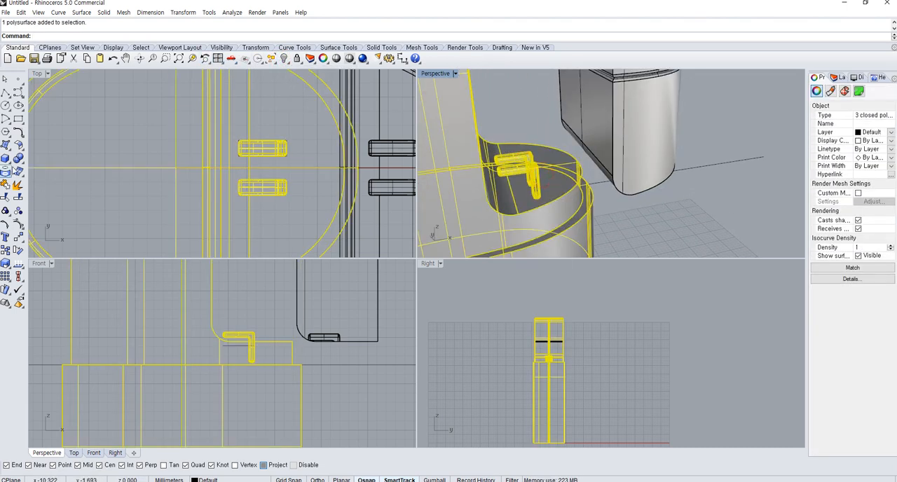
left_click(18, 159)
left_click(538, 222)
left_click(666, 233)
right_click_drag(667, 231, 659, 180)
left_click(609, 169)
left_click(682, 203)
right_click_drag(678, 223, 694, 252)
Move the two slotted neck pieces about 9.2 mm back onto the container body, flush with the ledge's outer edge, in the Front view
left_click(330, 322)
left_click(341, 333)
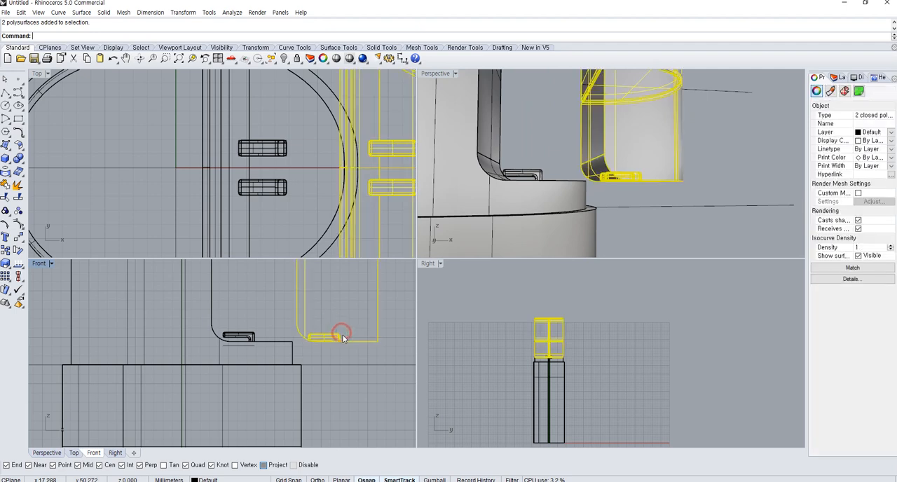
type("m")
key("Return")
left_click(378, 408)
left_click(316, 405, "shift")
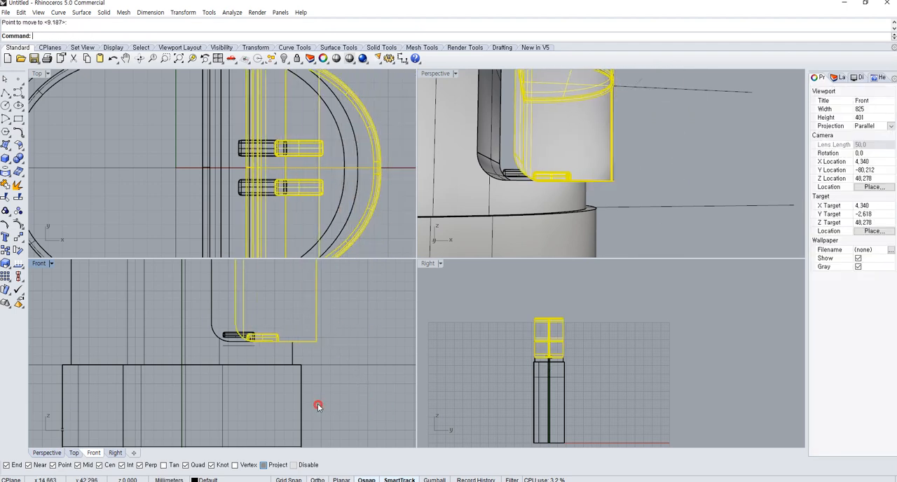
right_click(312, 331)
left_click(316, 339)
left_click(301, 341)
Undo the neck piece moves and the union of the hooks with the body
scroll(170, 342, "up", 6)
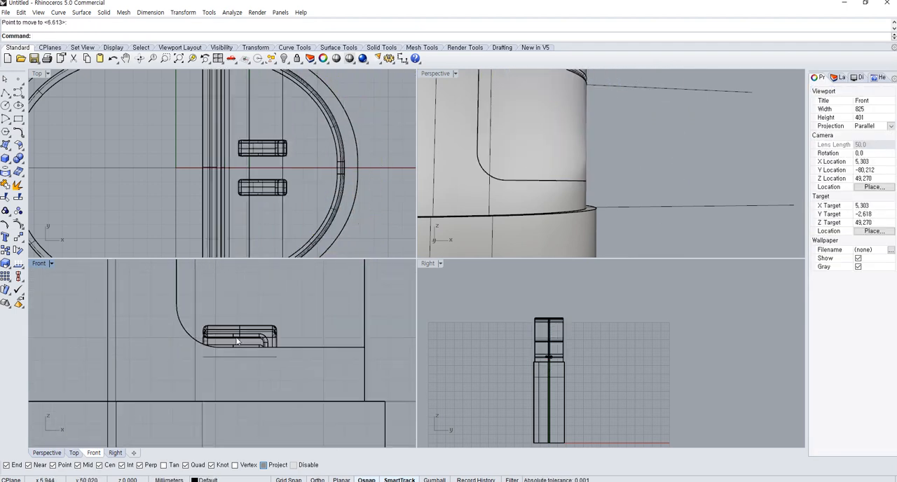
left_click(132, 344)
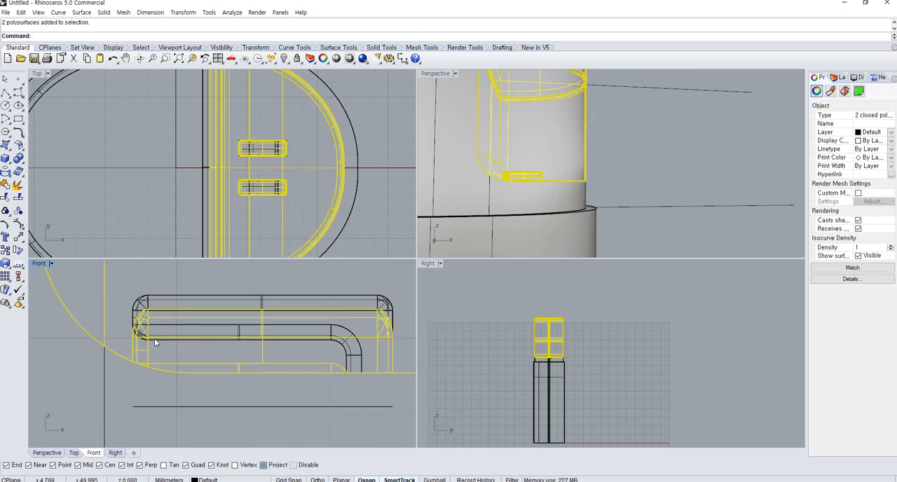
scroll(175, 344, "down", 12)
left_click(290, 339)
right_click_drag(290, 311, 299, 330)
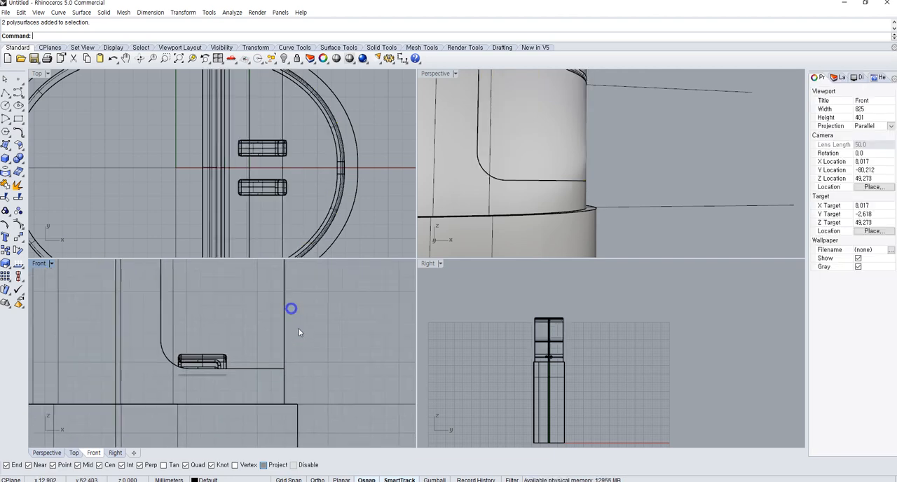
scroll(275, 346, "up", 5)
key("ctrl+z")
key("ctrl+z")
key("ctrl+z")
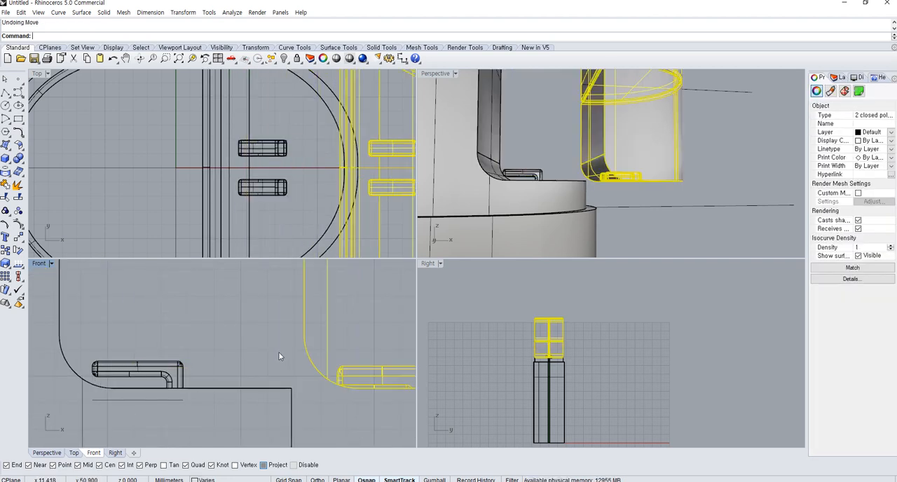
left_click(275, 355)
Try lowering the two hooks by about 0.5 mm in the Front view, and undo the move
left_click_drag(210, 379, 160, 356)
right_click_drag(242, 369, 206, 357)
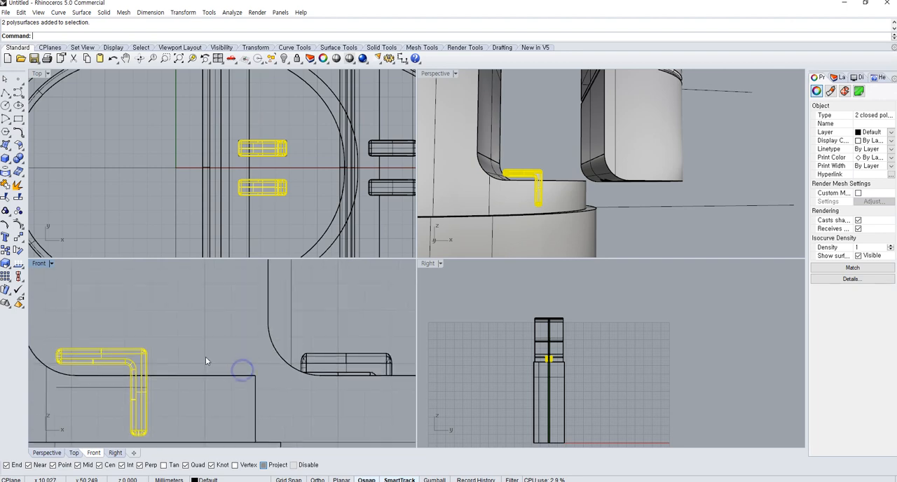
type("m")
key("space")
left_click(212, 323)
left_click(214, 334)
left_click(213, 334)
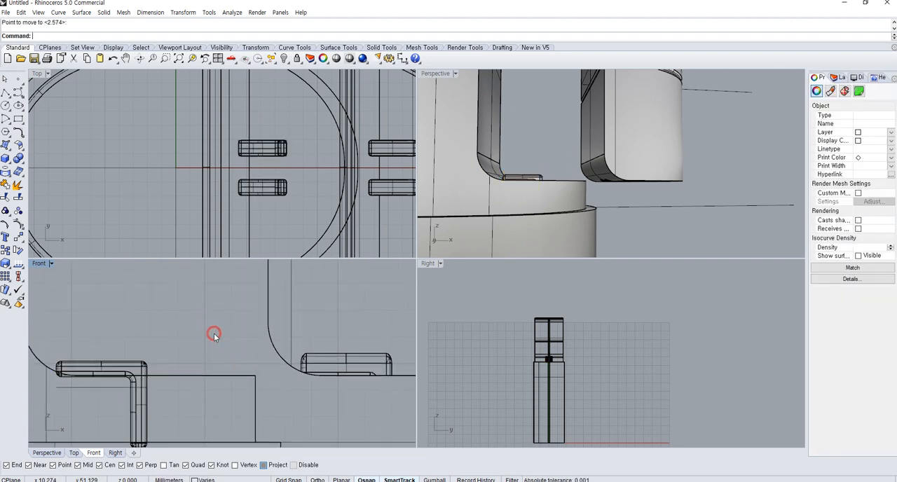
right_click_drag(617, 137, 641, 169)
scroll(513, 148, "up", 5)
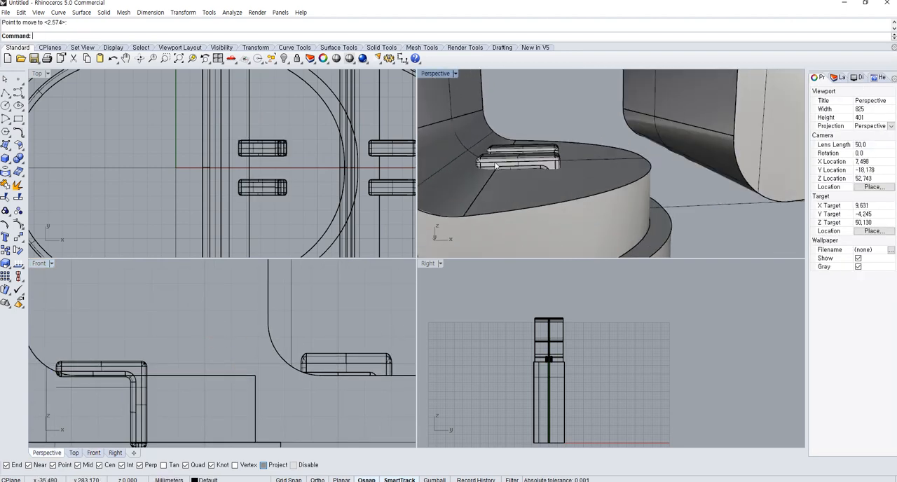
key("ctrl+z")
Move the two hooks about 0.2 mm straight down in the Front view
right_click_drag(123, 368, 177, 347)
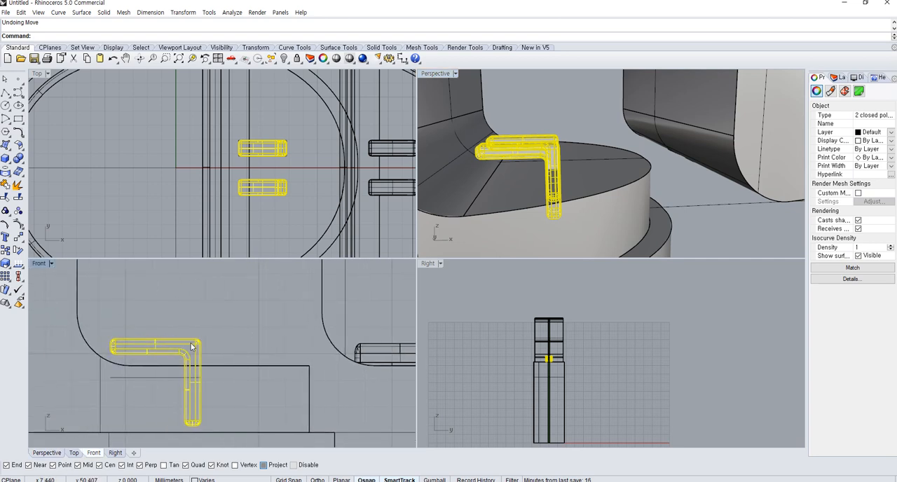
type("m")
key("Return")
scroll(203, 340, "up", 6)
left_click(237, 294)
left_click(237, 304)
left_click(237, 305)
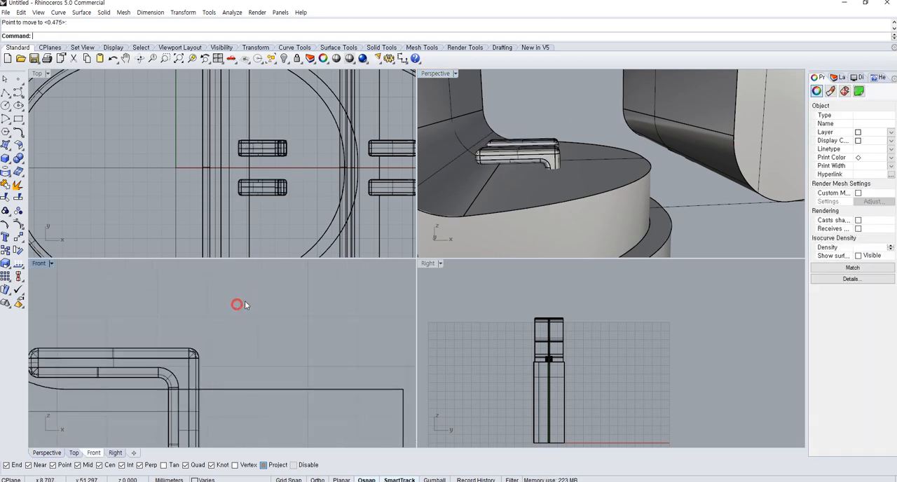
Join the lowered hooks to the container body with BooleanUnion
scroll(325, 360, "down", 5)
left_click_drag(187, 345, 183, 345)
left_click(18, 159)
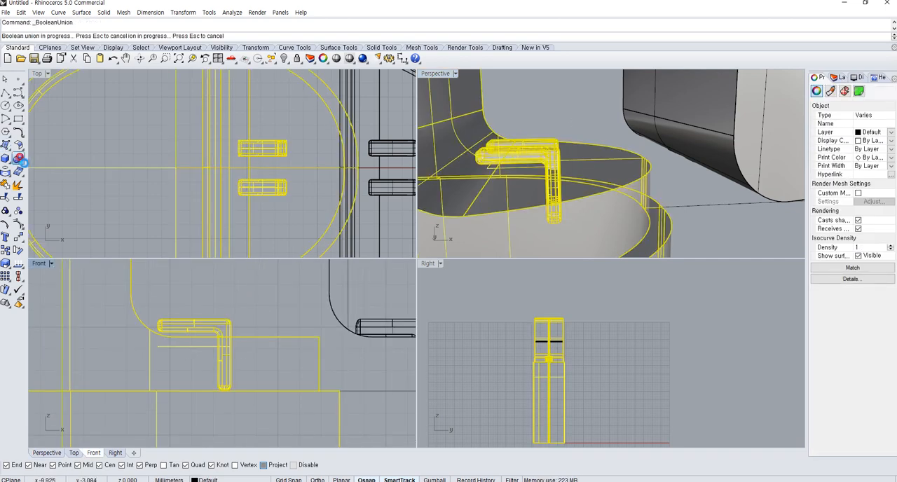
left_click(258, 320)
scroll(257, 321, "down", 6)
right_click_drag(258, 321, 240, 351)
left_click(227, 353)
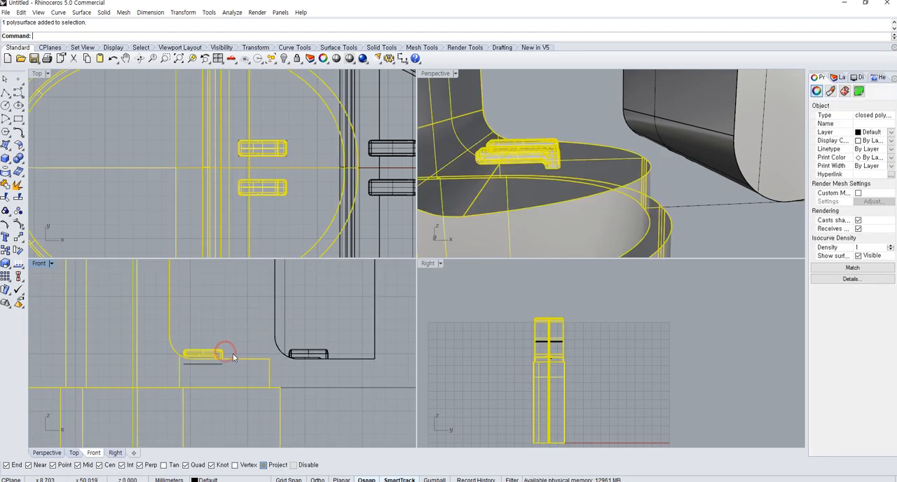
Examine the joined hooks on the ledge and the detached neck pieces in the Perspective and Front views
left_click_drag(301, 366, 323, 354)
scroll(663, 156, "down", 6)
key("Escape")
right_click_drag(663, 155, 656, 83)
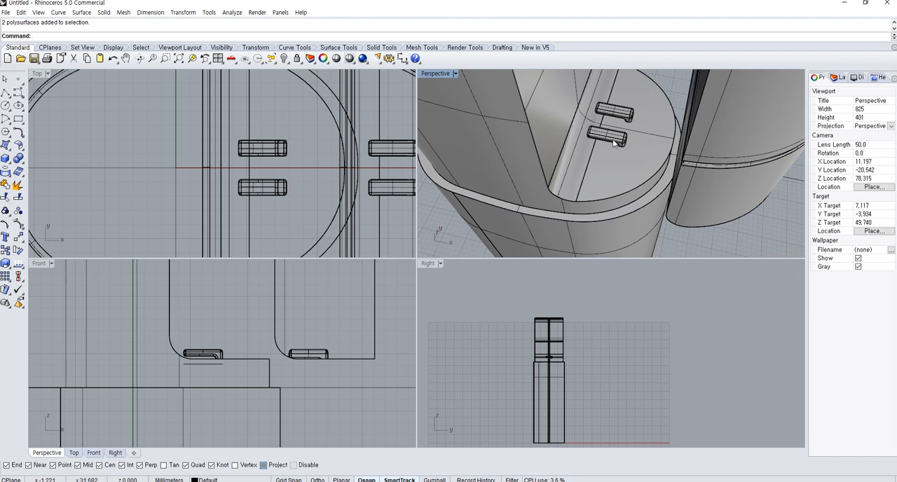
scroll(625, 160, "down", 9)
mouse_move(628, 159)
right_mouse_down()
mouse_move(592, 136)
mouse_move(598, 172)
mouse_move(673, 138)
mouse_move(711, 164)
mouse_move(605, 150)
mouse_move(641, 155)
right_mouse_up()
scroll(648, 160, "up", 4)
scroll(350, 297, "down", 6)
right_click_drag(335, 311, 372, 383, "shift")
scroll(318, 333, "down", 2)
right_click_drag(316, 330, 316, 360, "shift")
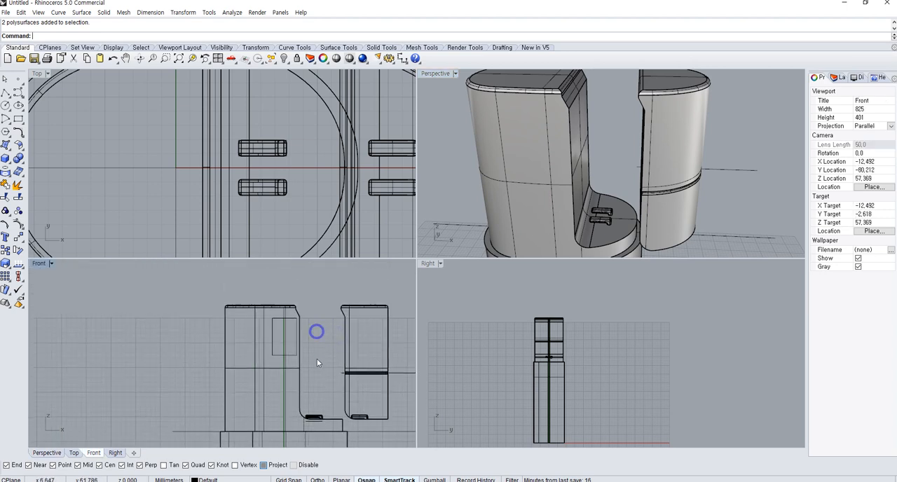
Try filleting the two left corners of the rectangle on the upper body with radius 2, and undo the fillets
scroll(311, 354, "up", 6)
left_click(279, 356)
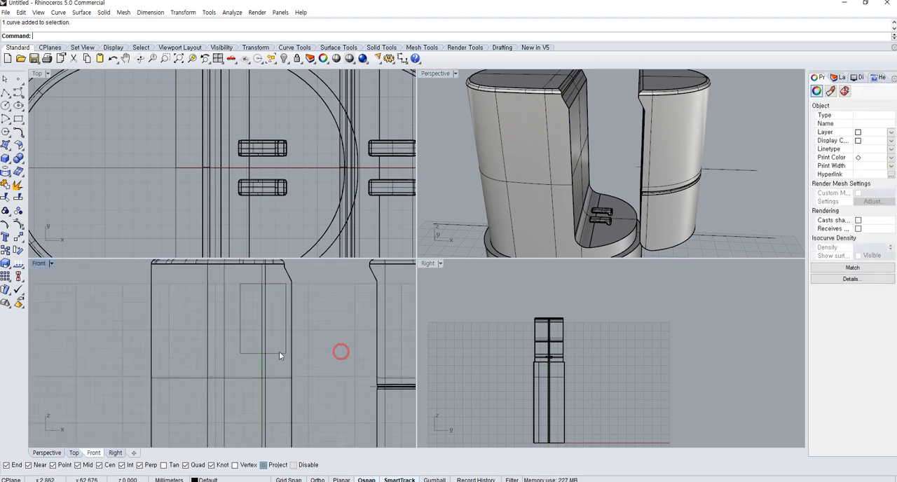
scroll(270, 291, "up", 3)
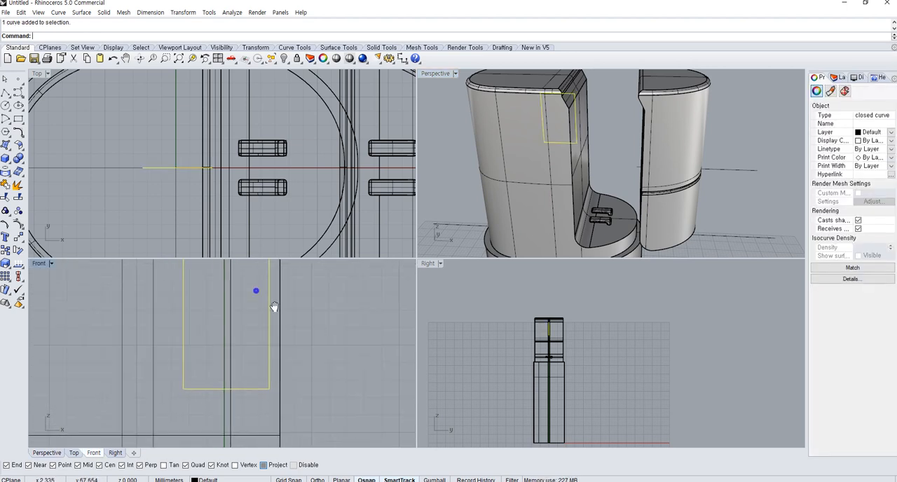
left_click(22, 131)
scroll(236, 314, "up", 3)
left_click(224, 281)
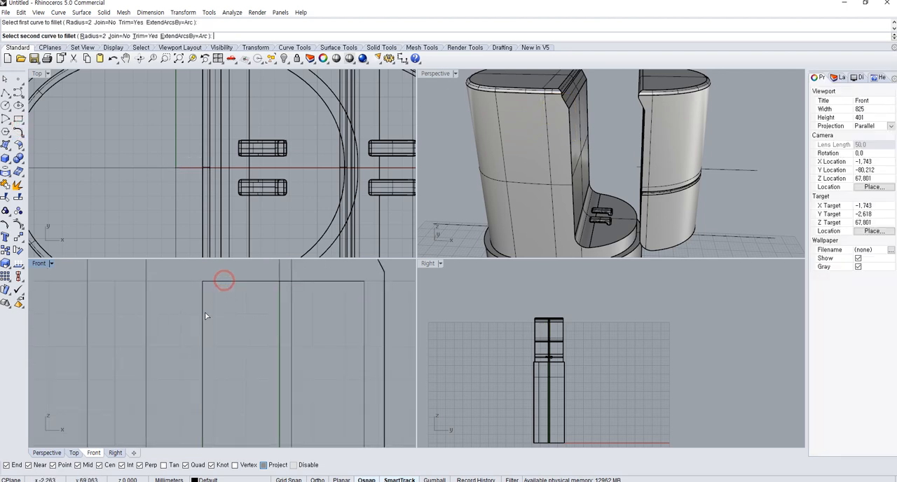
left_click(206, 316)
scroll(205, 344, "down", 3)
key("Return")
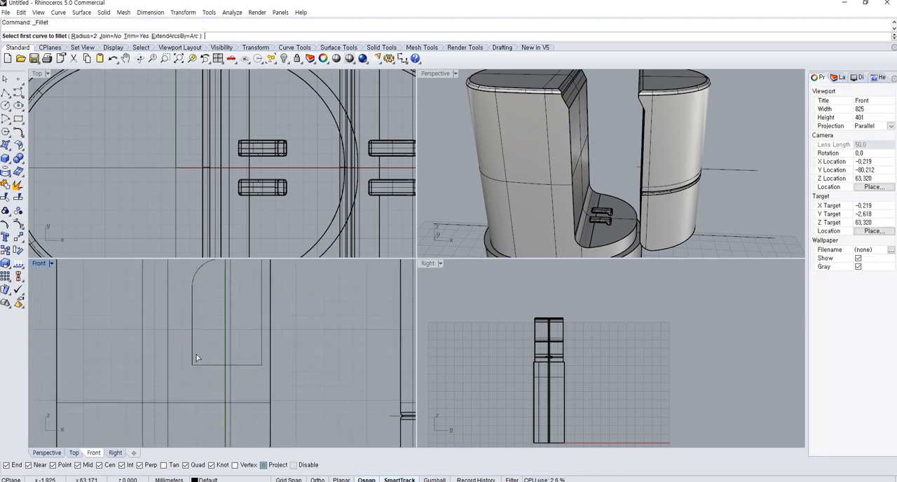
left_click(193, 349)
left_click(207, 366)
scroll(211, 364, "down", 3)
key("ctrl+z")
key("ctrl+z")
Fillet the upper-left and lower-left corners of the rectangle with radius 1 in the Front view
right_click(217, 333)
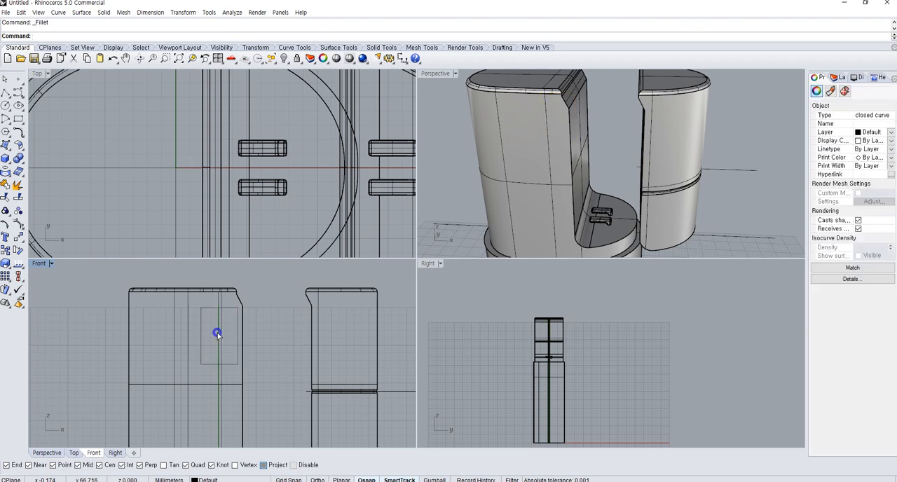
scroll(210, 325, "up", 2)
scroll(208, 323, "up", 2)
left_click(190, 302)
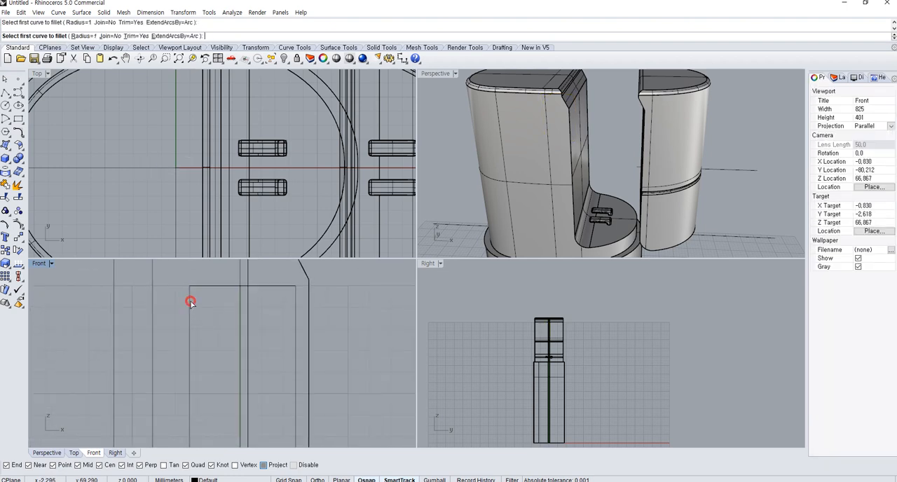
left_click(200, 286)
scroll(203, 341, "down", 2)
right_click(186, 365)
left_click(192, 363)
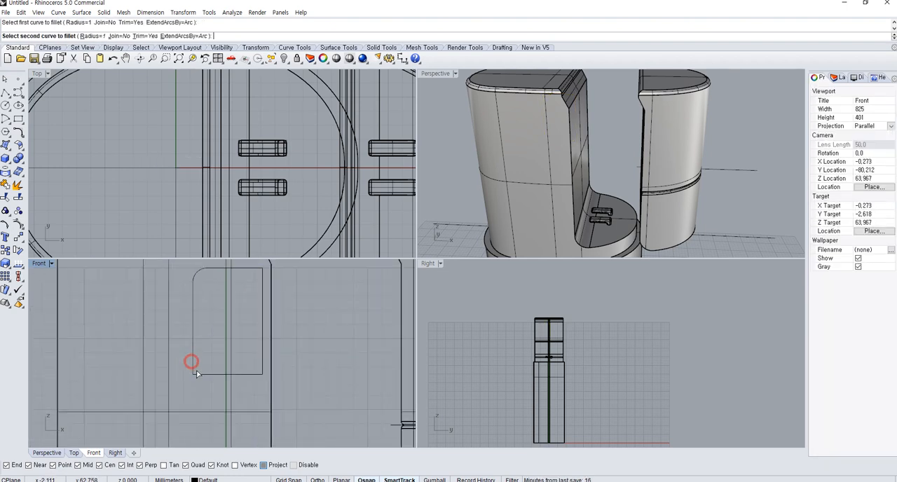
left_click(198, 375)
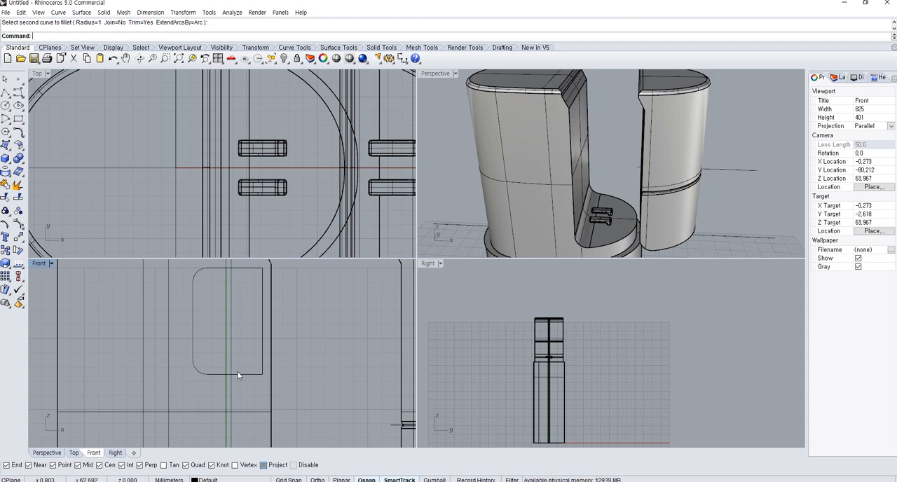
Fillet the upper-right and lower-right corners of the rectangle with radius 0.7
right_click_drag(255, 340, 253, 360)
right_click(252, 349)
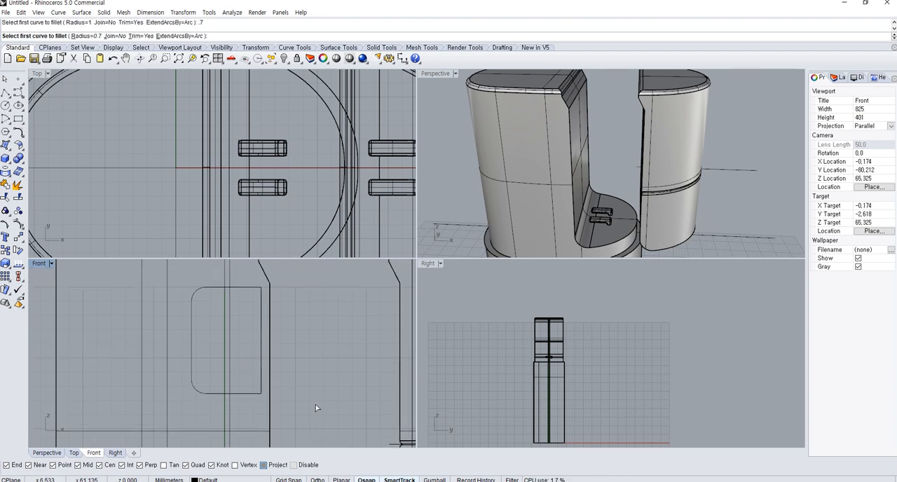
left_click(253, 287)
left_click(262, 296)
right_click(262, 296)
left_click(260, 334)
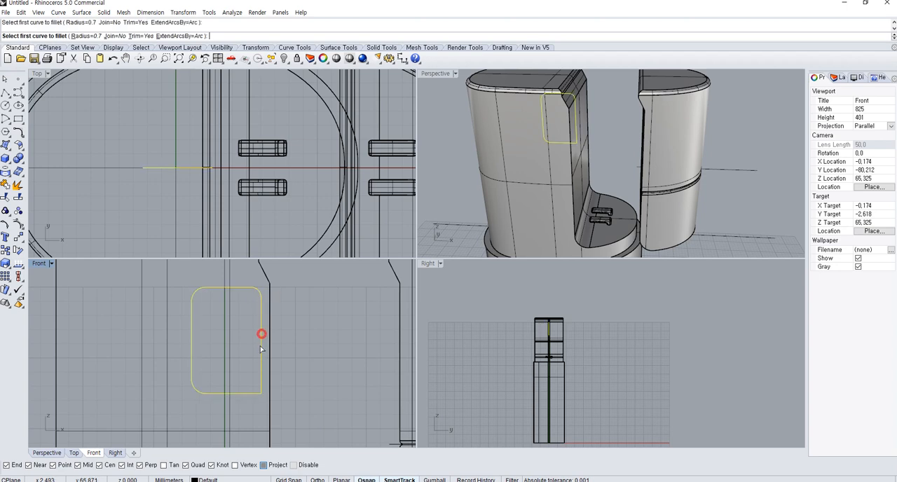
left_click(253, 394)
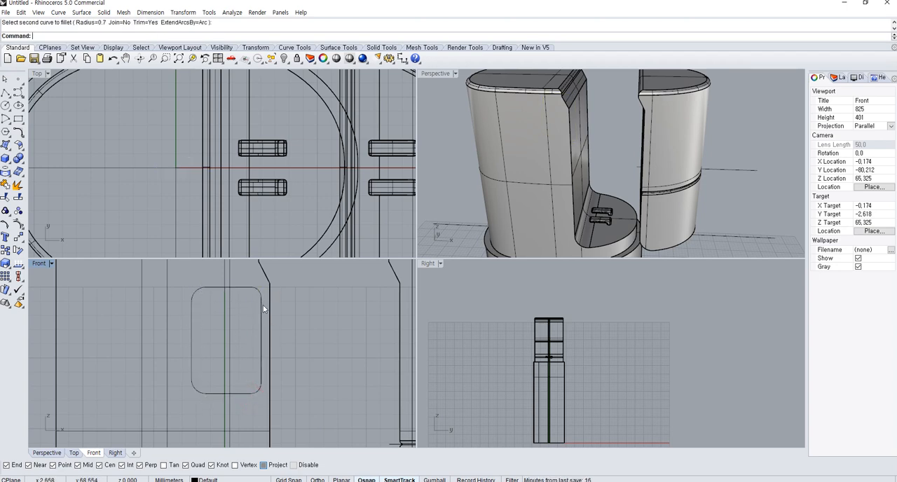
Extrude the rounded rectangle into a solid block toward the front of the container
left_click(254, 288)
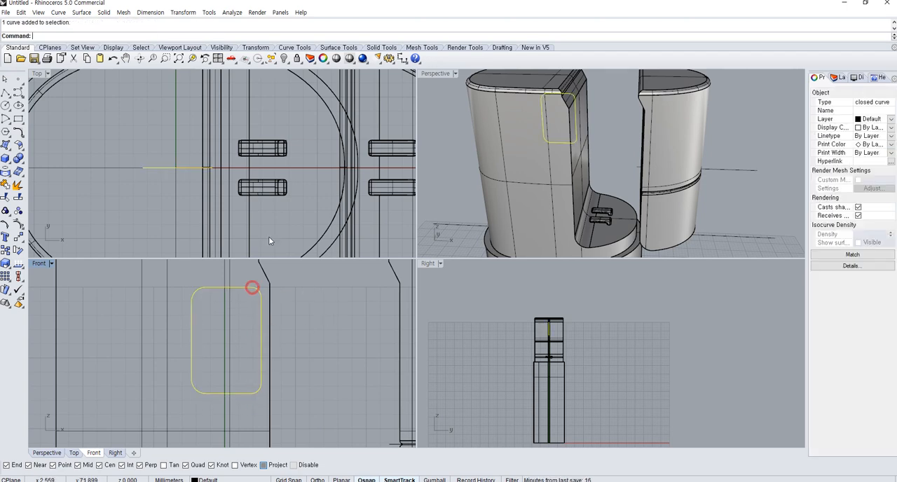
scroll(287, 175, "down", 5)
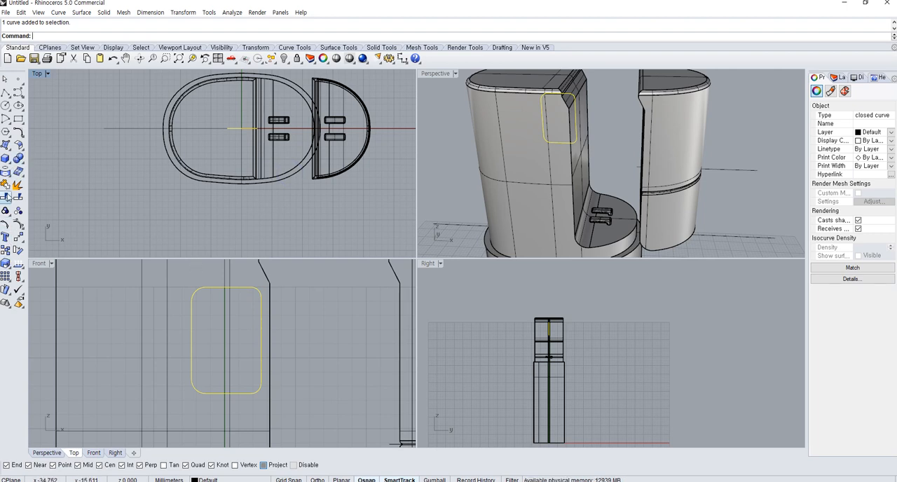
left_click(5, 158)
left_click(45, 189)
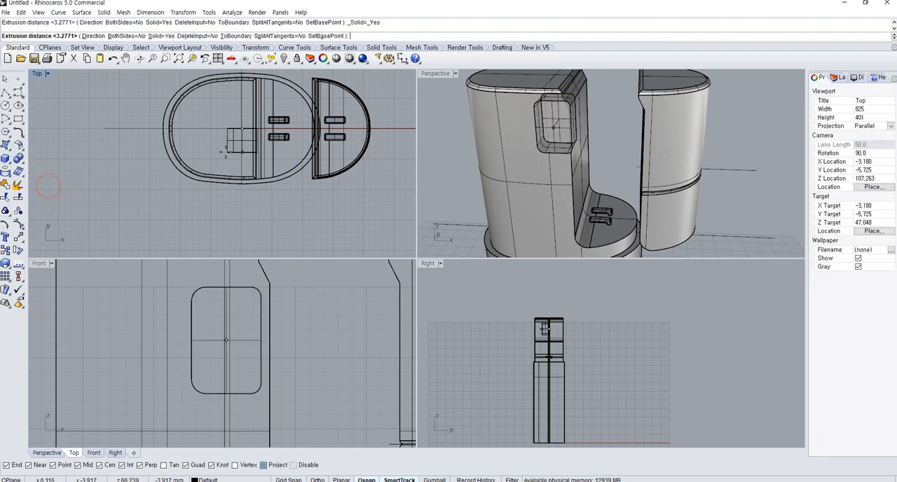
Move the rounded block about 6.6 mm straight toward the front in the Top view so it crosses the body's wall
left_click(235, 156)
type("Move")
key("Return")
left_click(366, 169)
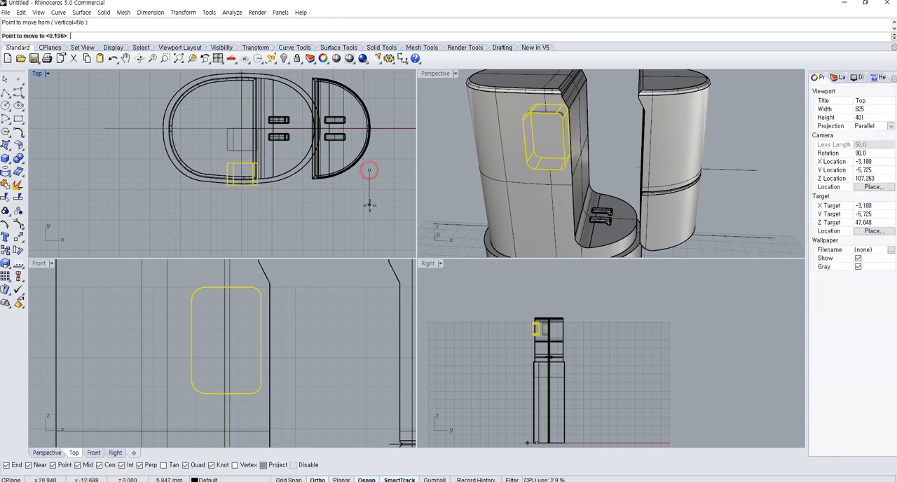
left_click(370, 210)
Move the rounded block slightly farther outward in the Top view so only its inner end overlaps the front wall
right_click_drag(558, 154, 551, 136)
left_click(551, 136)
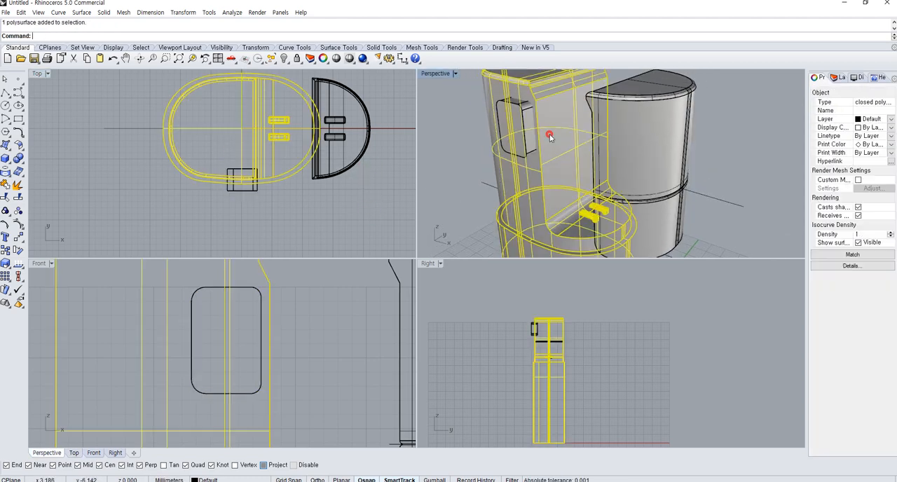
scroll(249, 192, "up", 5)
left_click(248, 179)
key("Return")
left_click(314, 190)
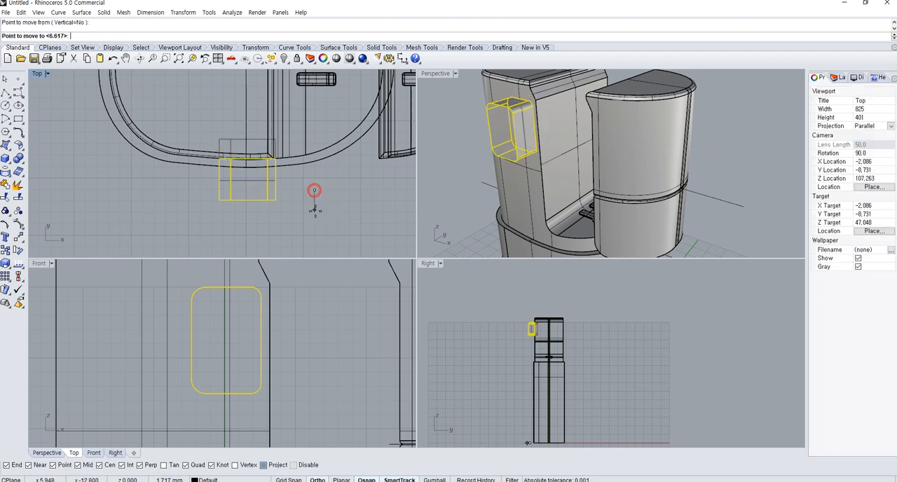
left_click(314, 204)
Try to cut the recess by subtracting the rounded block from the container body with Boolean Difference and inspect the cut
right_click_drag(519, 183, 475, 196)
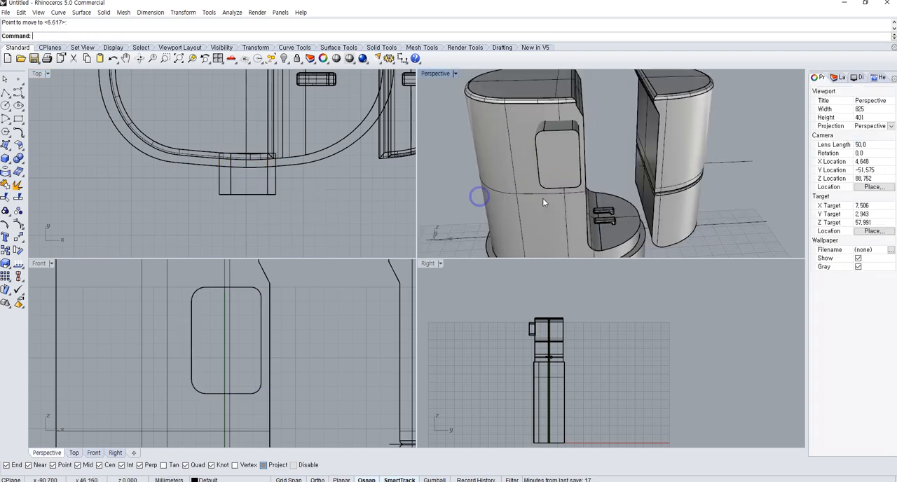
left_click(477, 196)
left_click(18, 159)
left_click(190, 300)
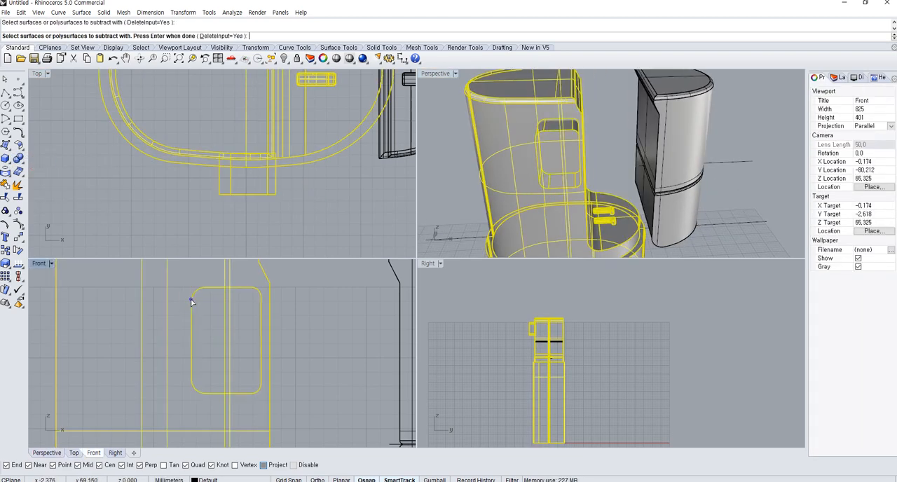
key("Return")
right_click_drag(515, 214, 527, 192)
scroll(679, 121, "up", 6)
right_click_drag(662, 142, 571, 171)
scroll(526, 133, "up", 6)
scroll(589, 154, "down", 3)
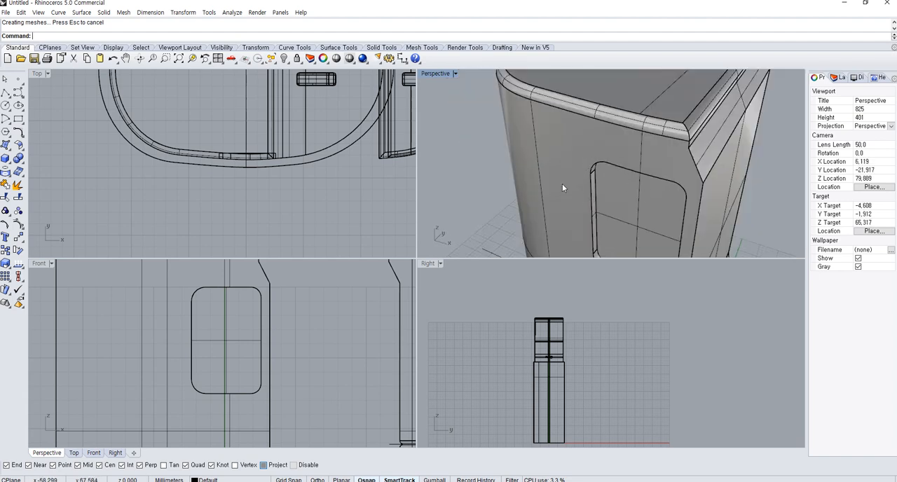
right_click_drag(226, 316, 242, 338)
right_click_drag(595, 195, 633, 208)
scroll(642, 195, "down", 5)
scroll(641, 195, "up", 5)
Undo the Boolean Difference and the block's last outward move, and delete the rounded block
key("ctrl+z")
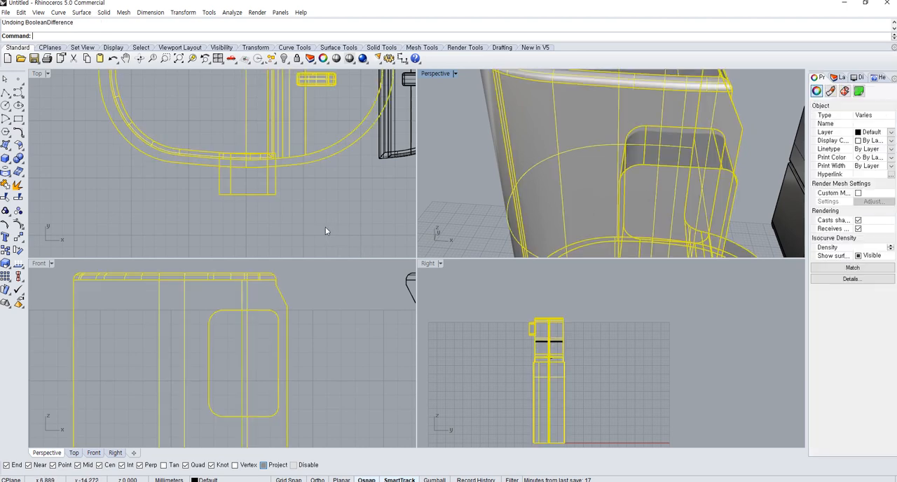
left_click(284, 214)
left_click(258, 186)
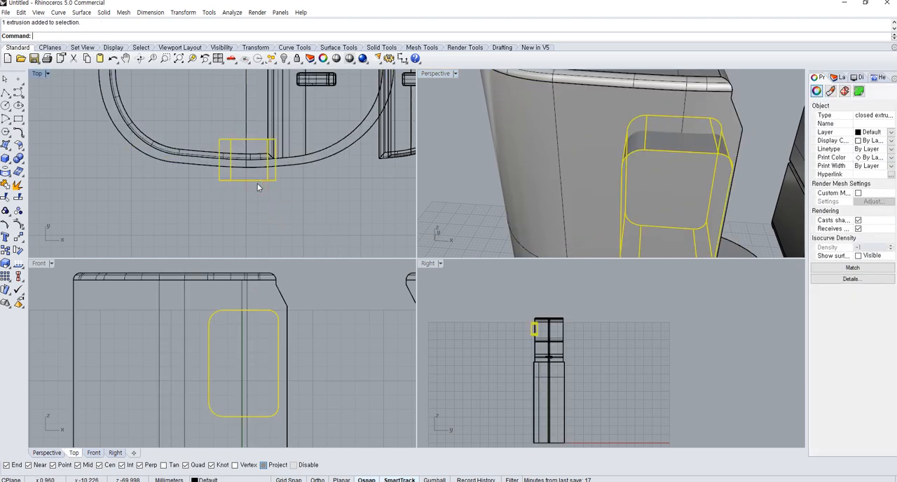
key("Delete")
Project the rounded rectangle onto the container body in the Front view and keep only the projected curve on the front wall
left_click(263, 311)
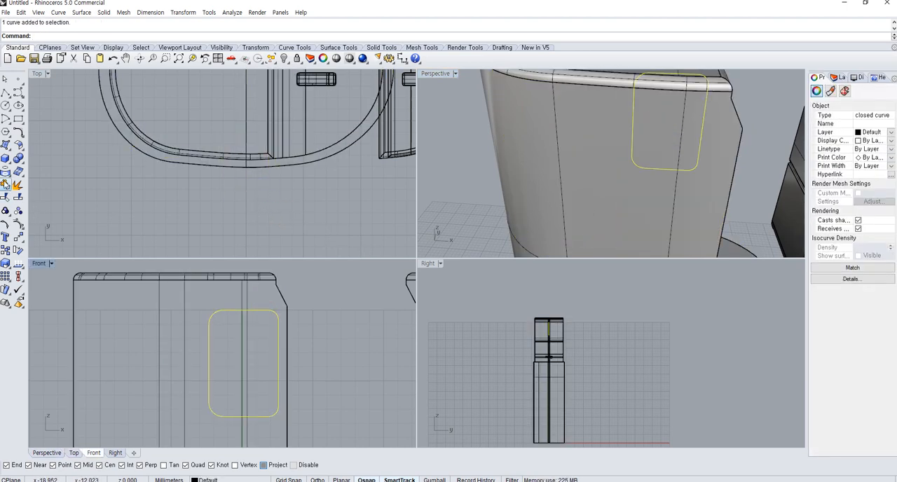
left_click(6, 184)
left_click(5, 174)
left_click(220, 310)
right_click(221, 309)
left_click(226, 279)
right_click(227, 278)
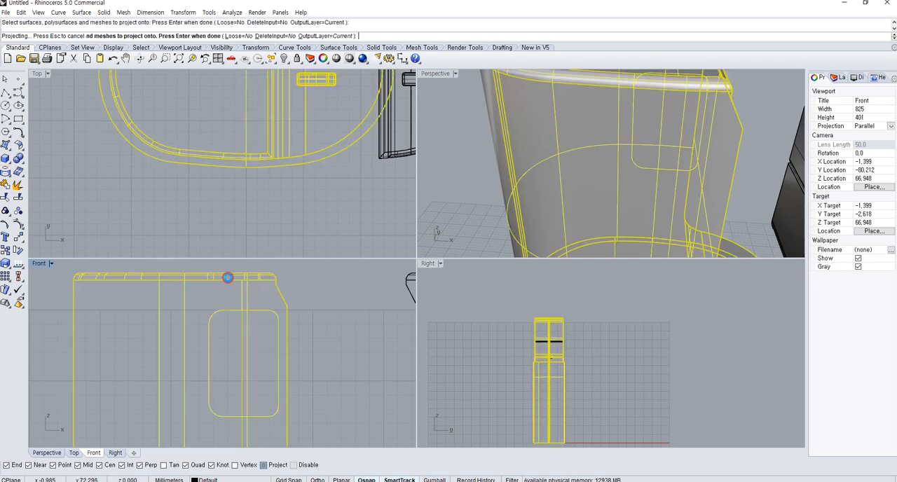
left_click(626, 145, "ctrl")
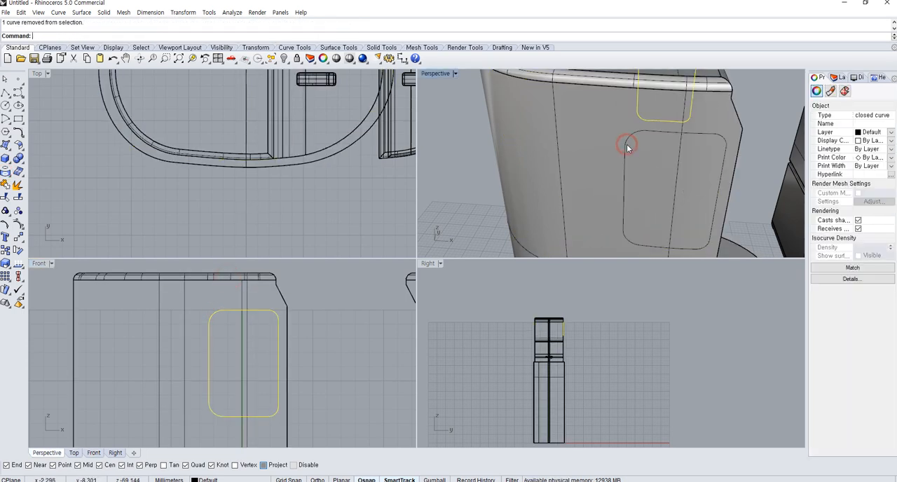
left_click(674, 131)
Split the container body with the rounded rectangular curve projected on its front wall
left_click(644, 101)
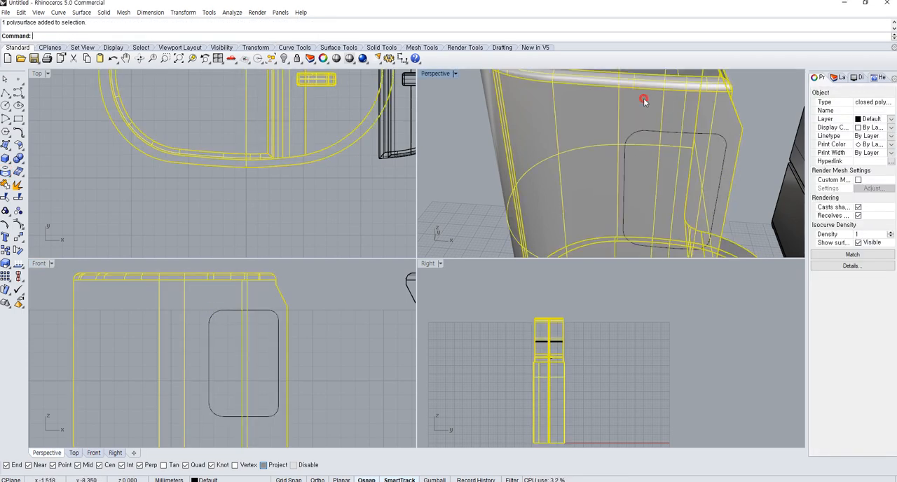
left_click(18, 197)
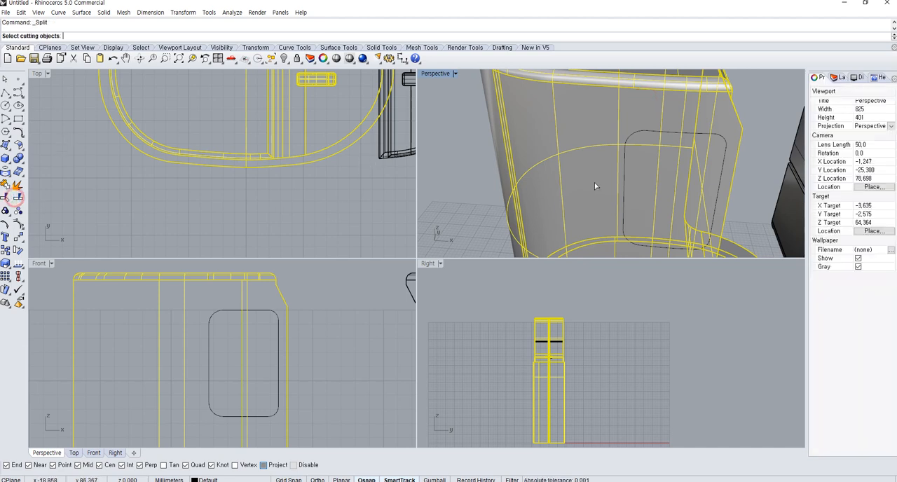
left_click(624, 156)
key("Return")
Move the split rounded panel about 1.2 mm inward from the front wall in the Right view
left_click(639, 161)
type("m")
key("Return")
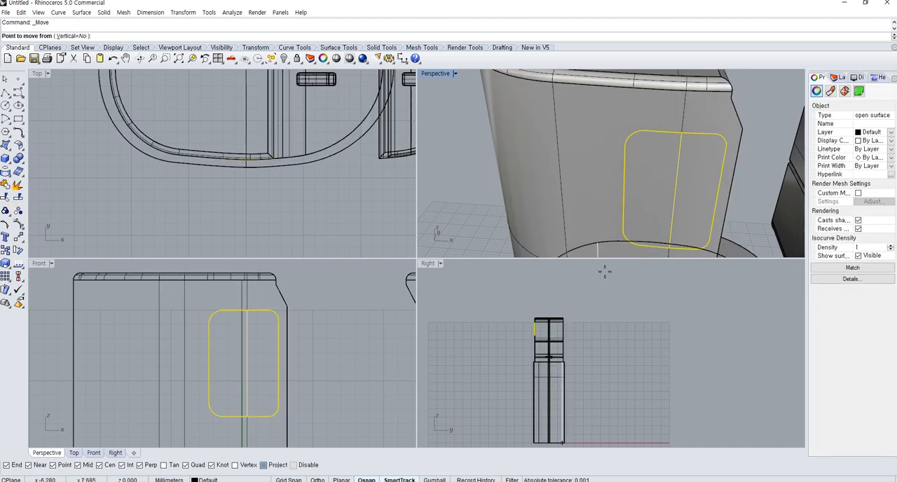
scroll(533, 296, "up", 10)
left_click(534, 345)
left_click(540, 345)
left_click(540, 345)
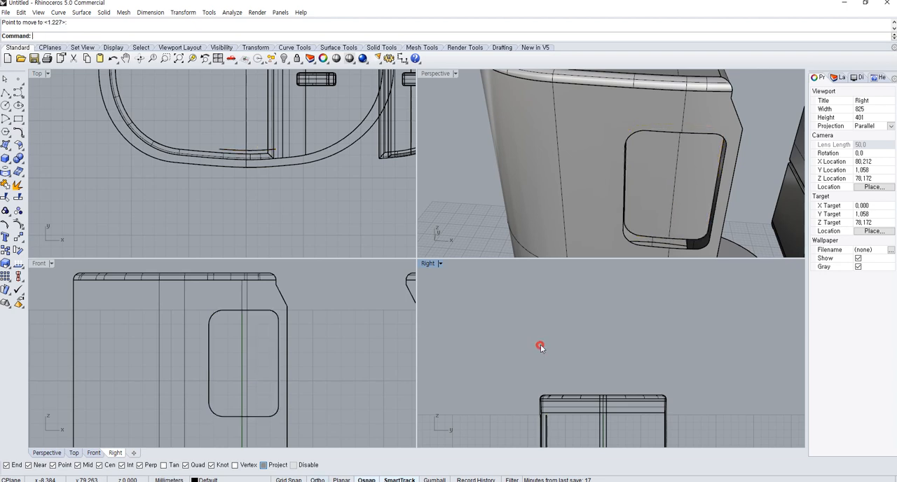
Duplicate the recessed panel's border and loft side walls between it and the edge of the wall opening
right_click_drag(667, 204, 607, 192)
scroll(585, 202, "up", 4)
left_click(576, 209)
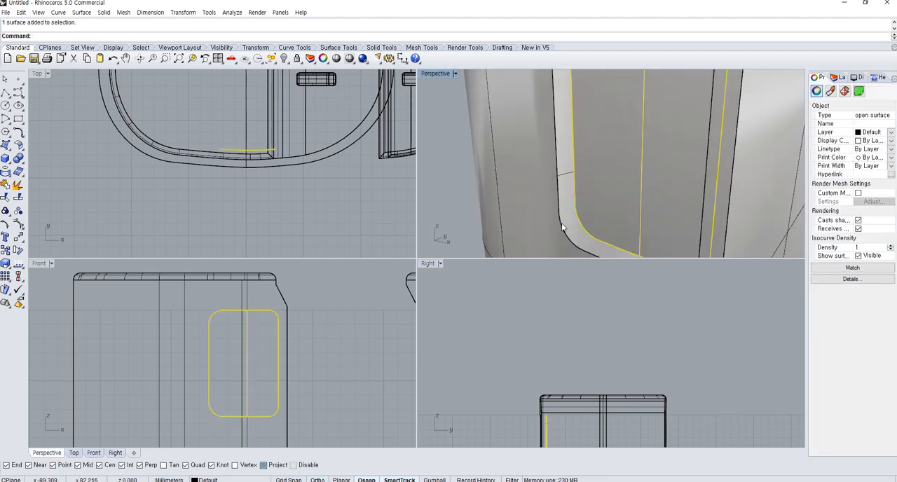
left_click(5, 173)
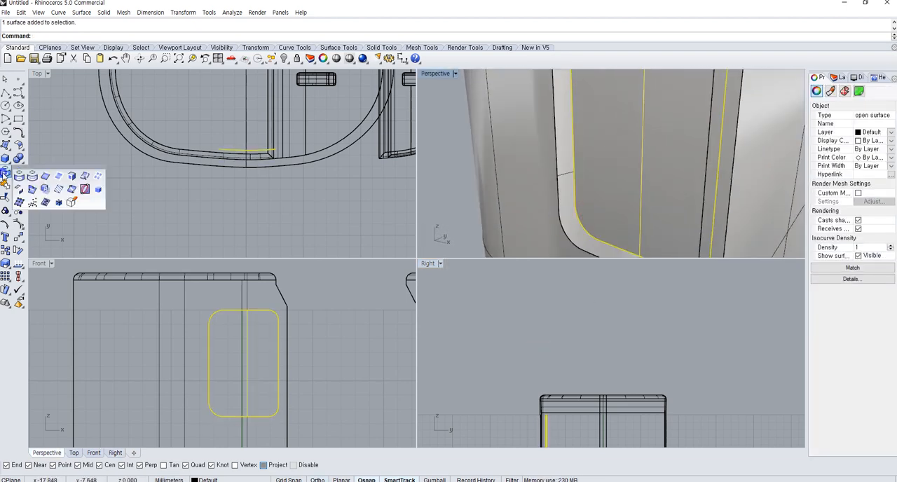
left_click(59, 176)
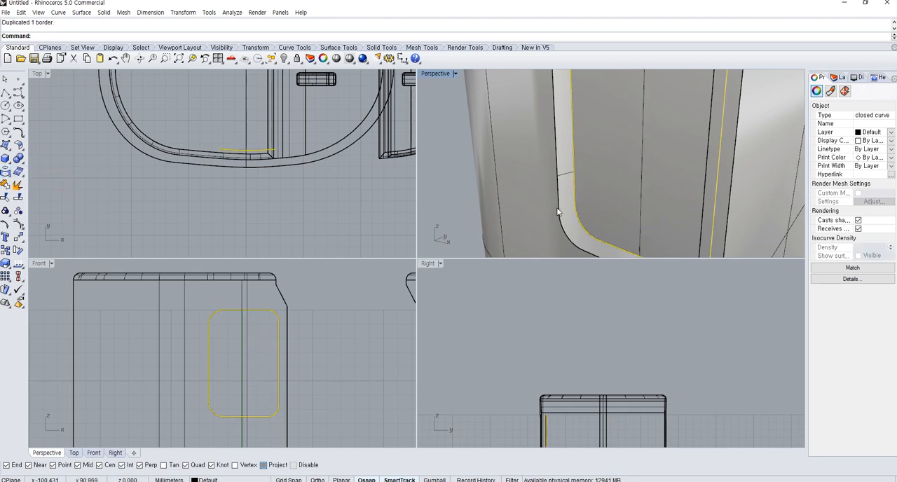
left_click(560, 207, "shift")
left_click(561, 206)
scroll(567, 215, "down", 8)
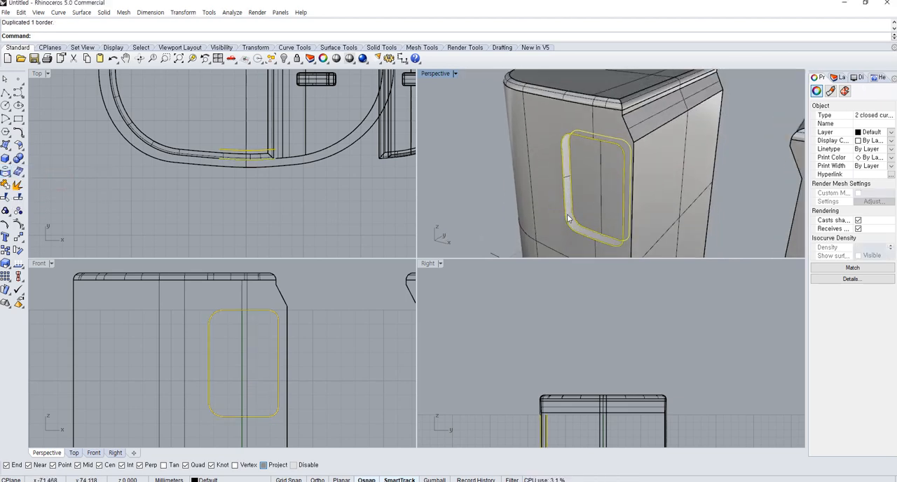
key("Return")
key("Return")
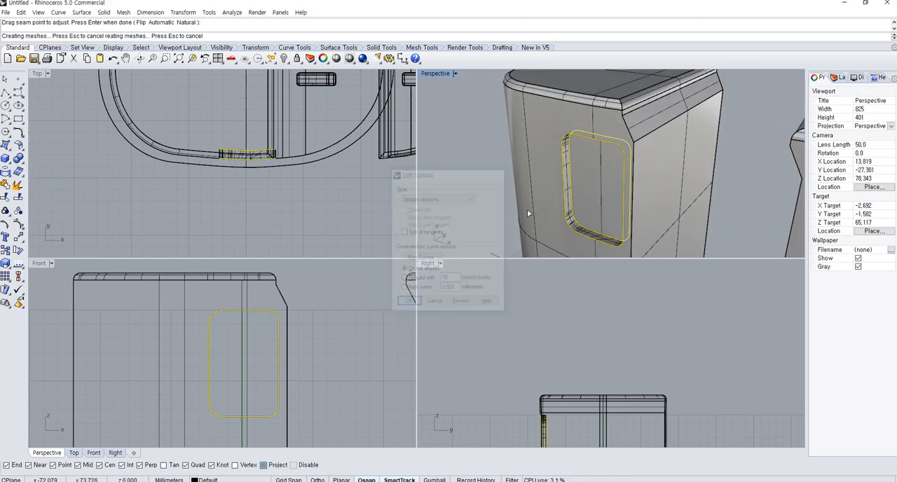
key("Return")
right_click_drag(468, 184, 620, 164)
scroll(657, 205, "up", 4)
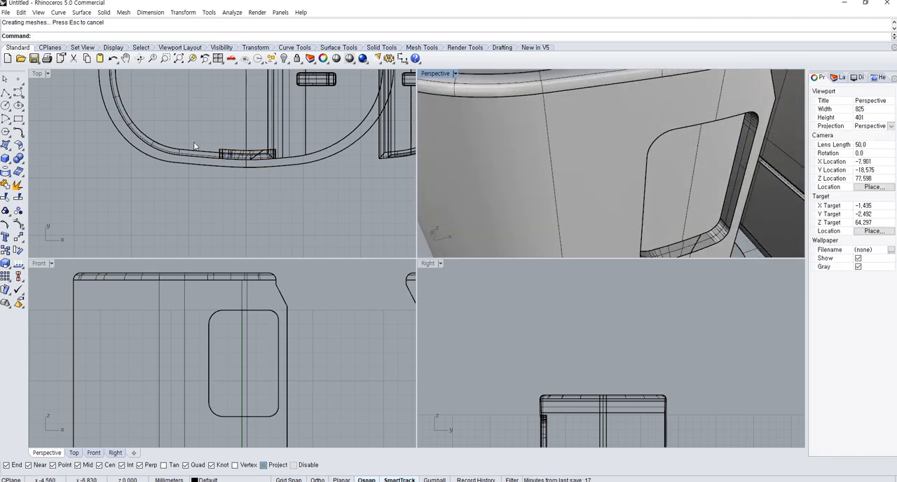
Join the recessed panel, the lofted side walls and the container body
left_click(679, 221)
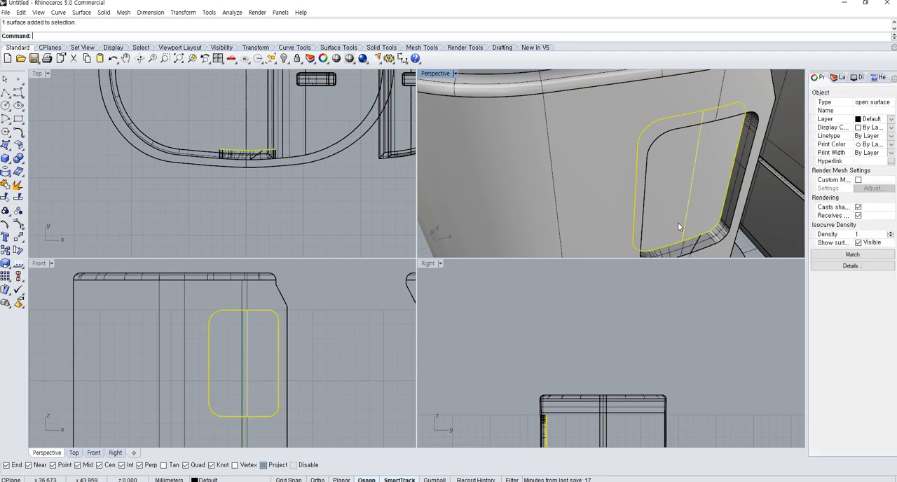
right_click_drag(679, 221, 534, 222)
left_click(518, 220, "shift")
left_click(523, 215, "shift")
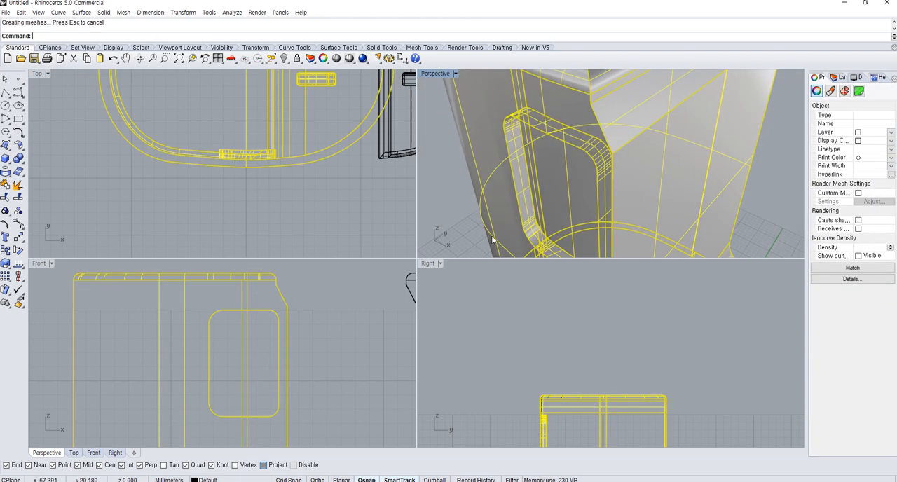
left_click(458, 213)
right_click_drag(458, 212, 522, 173)
scroll(515, 181, "down", 6)
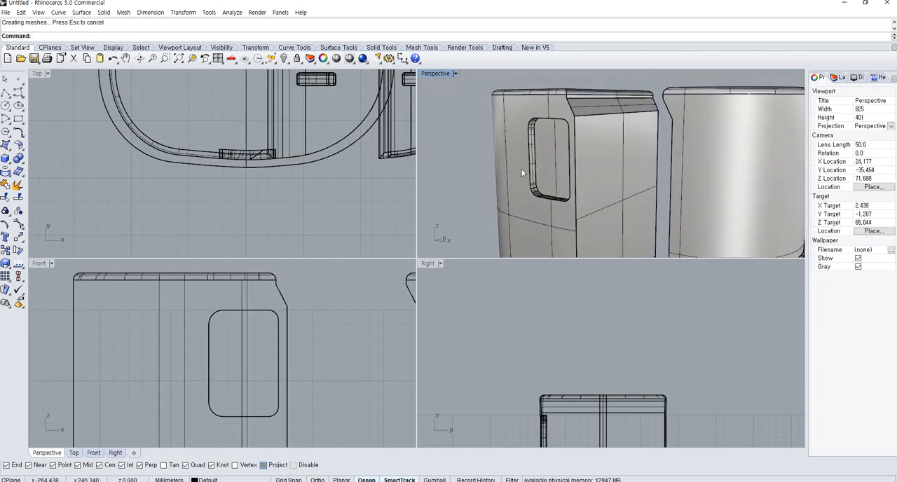
Undo back to before the panel's move and move the rounded panel about 0.8 mm inward in the Top view
key("ctrl+z")
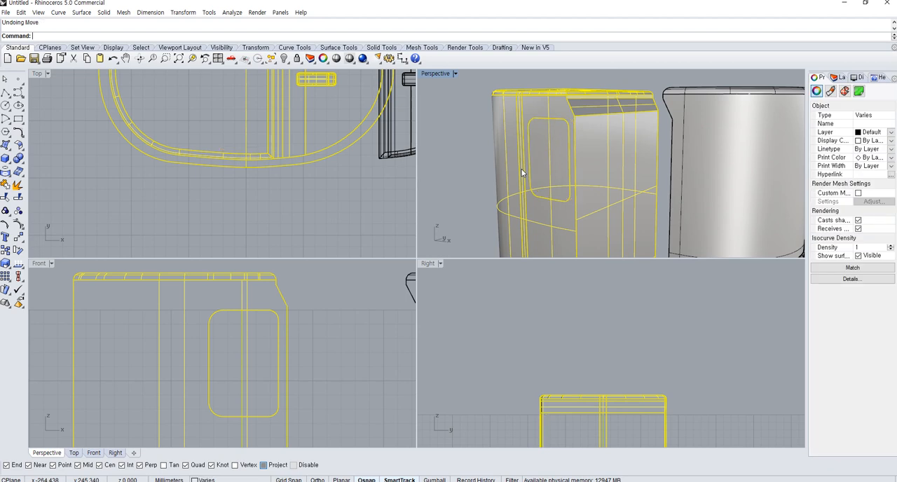
scroll(548, 184, "up", 4)
left_click(548, 183)
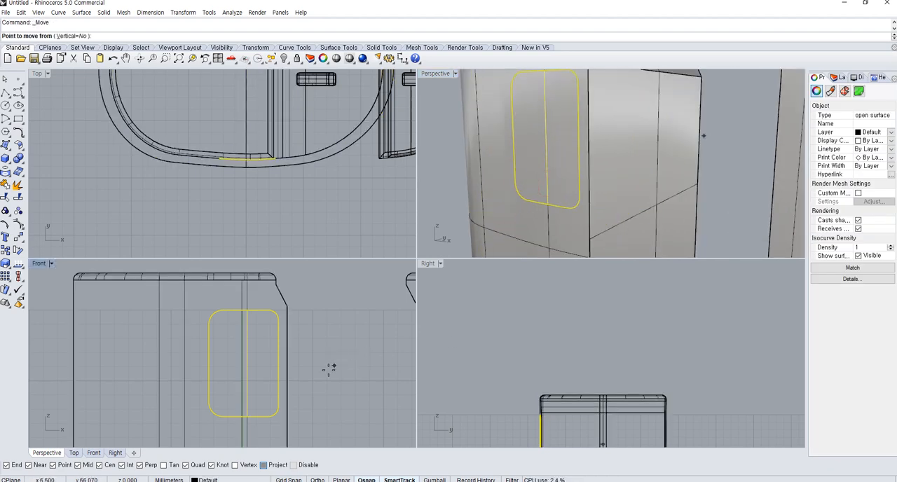
scroll(325, 372, "up", 4)
left_click(290, 198)
left_click(291, 194)
scroll(243, 172, "up", 4)
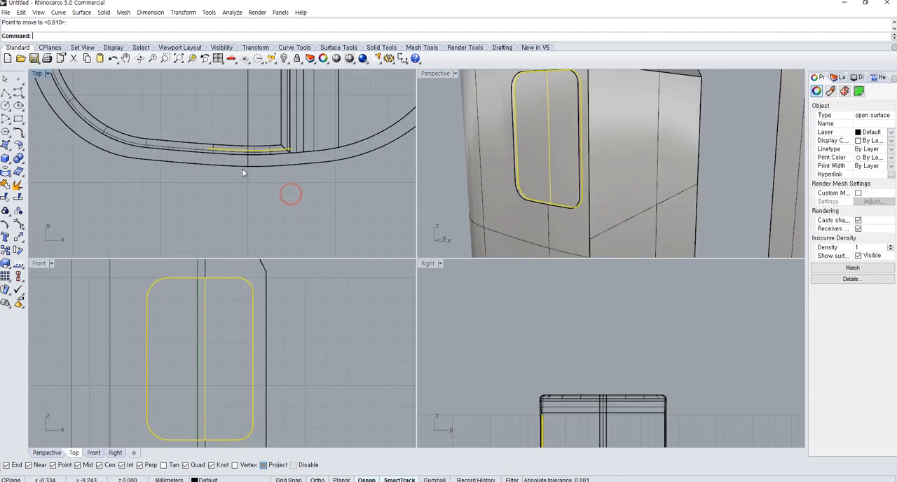
scroll(244, 172, "up", 3)
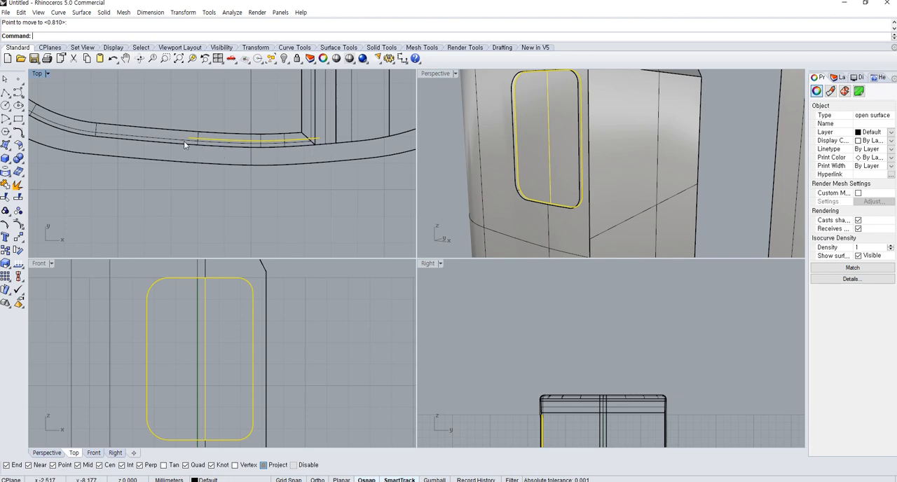
Duplicate the border of the inset panel as a curve and delete the duplicate
right_click_drag(611, 168, 631, 190)
scroll(538, 199, "up", 2)
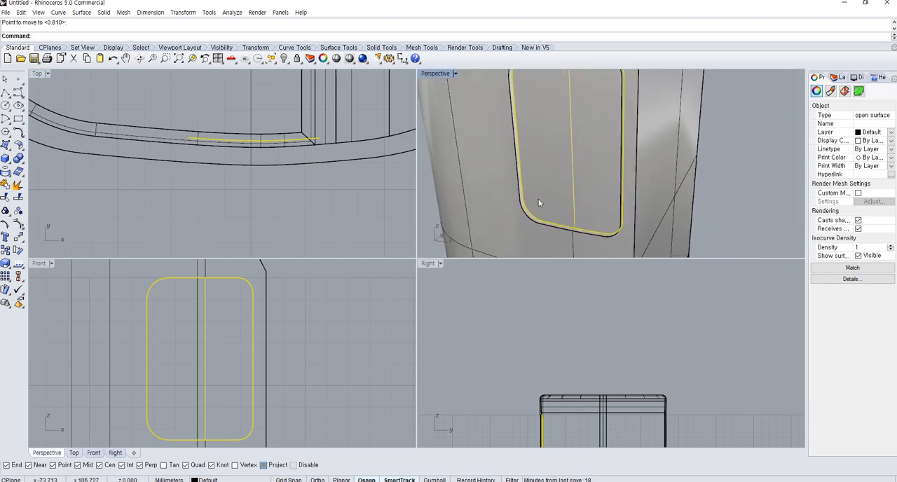
left_click(5, 177)
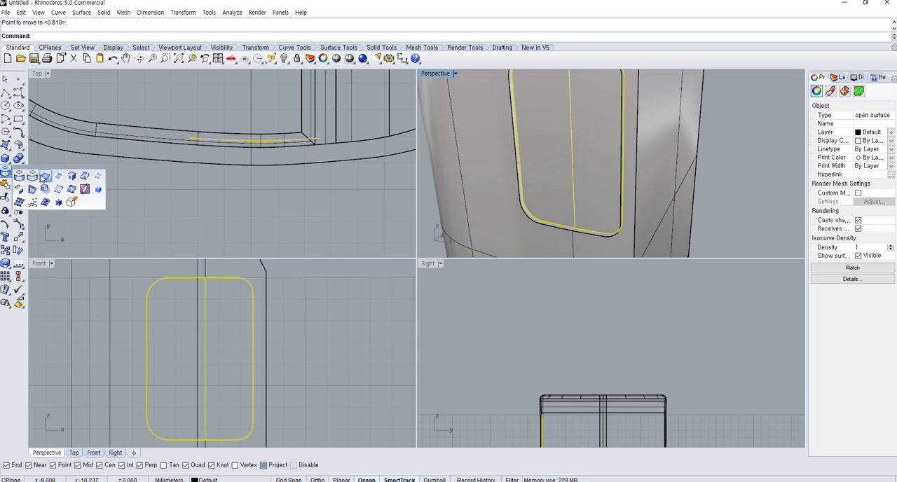
left_click(44, 176)
left_click(517, 195, "shift")
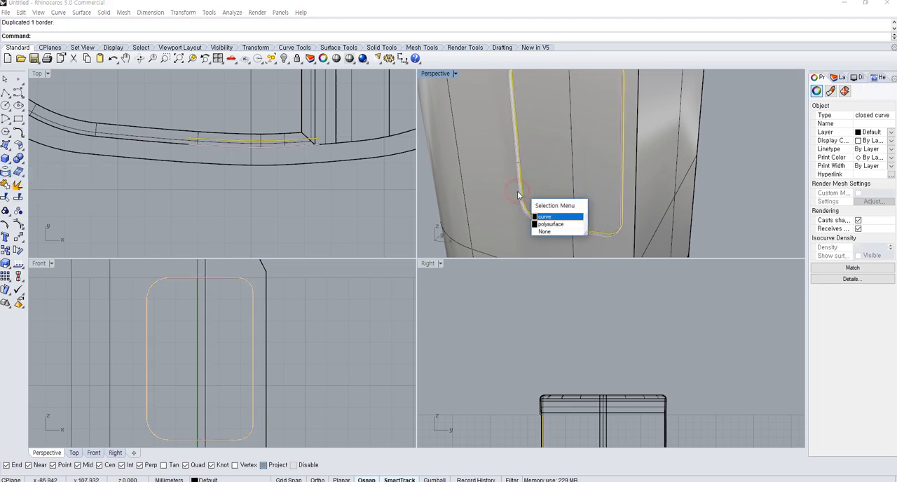
left_click(516, 195, "shift")
key("Delete")
type("Loft")
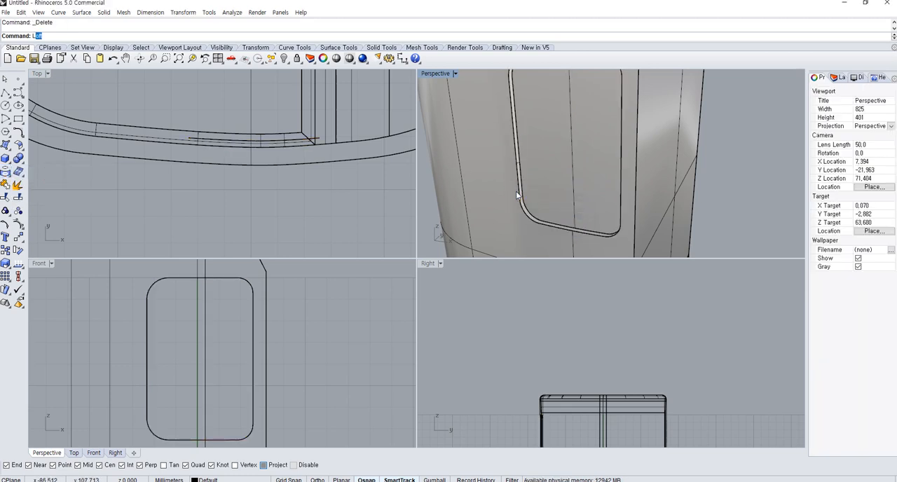
left_click(524, 183)
key("Escape")
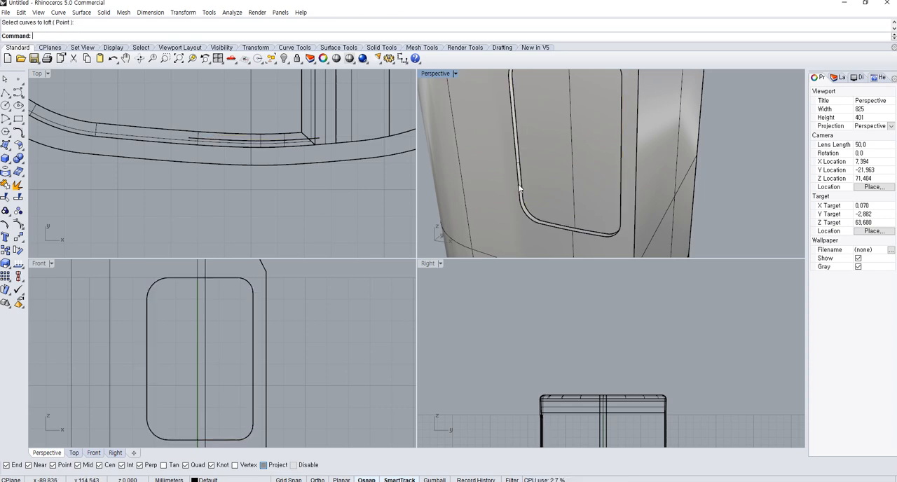
left_click(518, 184)
key("Escape")
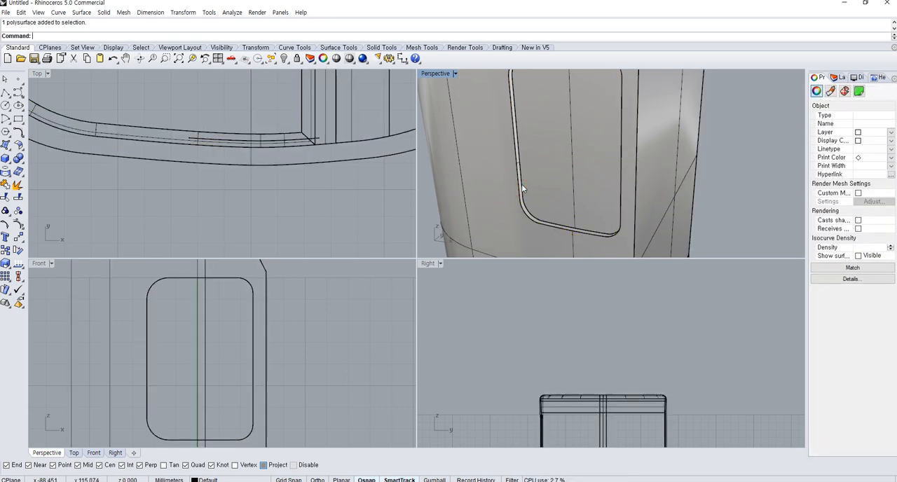
Loft a surface between the inset panel's edge and the edge of the wall opening
type("Loft")
key("Return")
left_click(521, 187)
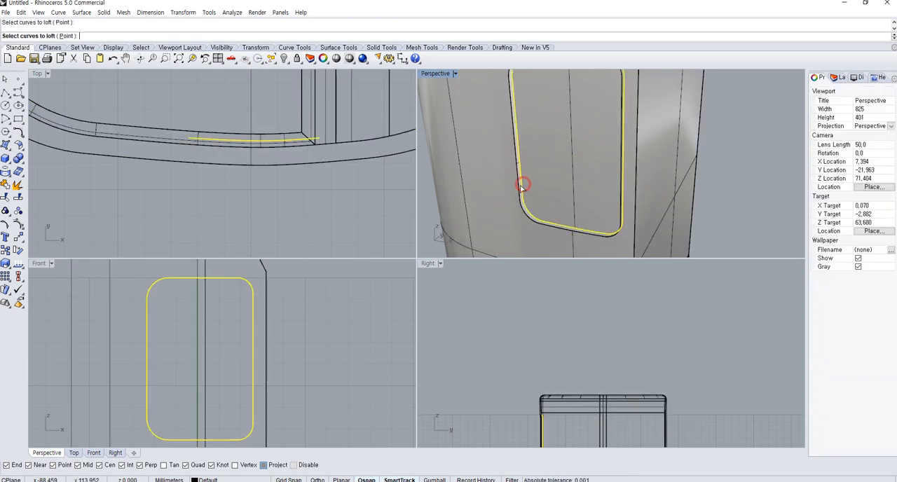
left_click(519, 186)
key("Return")
key("Return")
Join the lofted side walls with the inset panel and the container body to close the recess
scroll(519, 188, "up", 8)
left_click(525, 193)
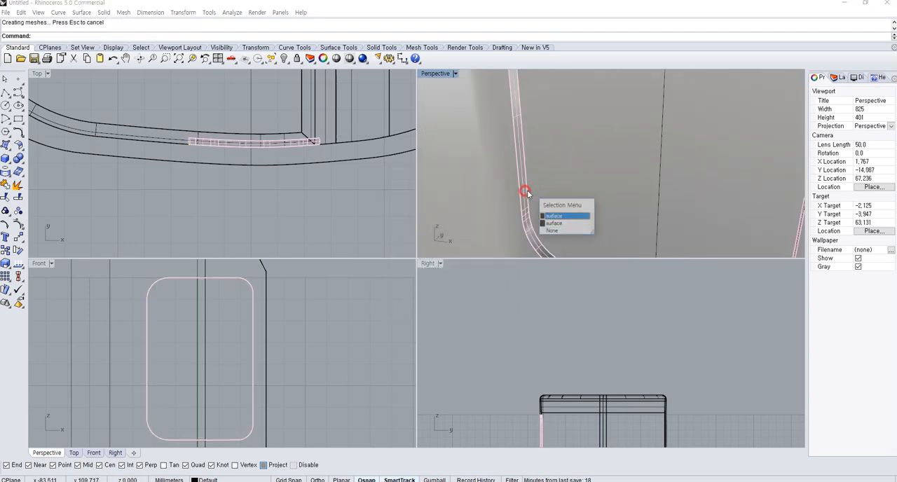
left_click(505, 199)
left_click(520, 198, "shift")
scroll(521, 201, "down", 5)
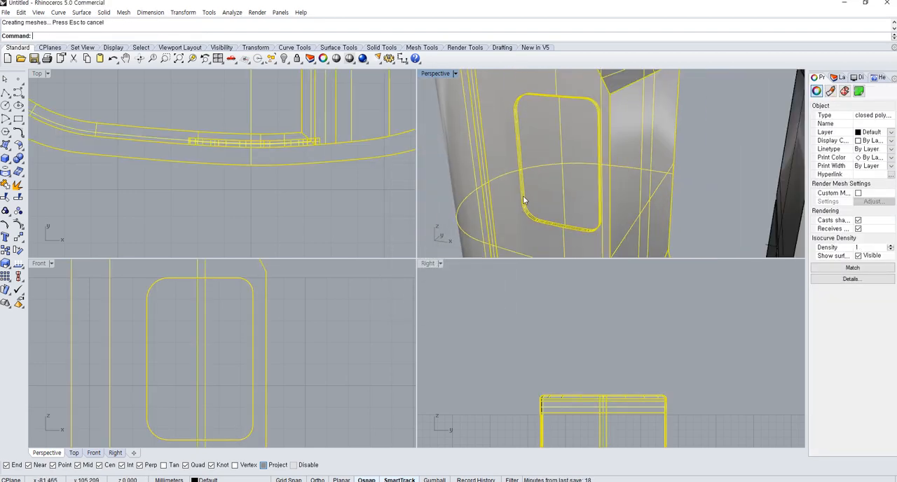
key("Escape")
scroll(616, 201, "up", 6)
scroll(617, 197, "down", 3)
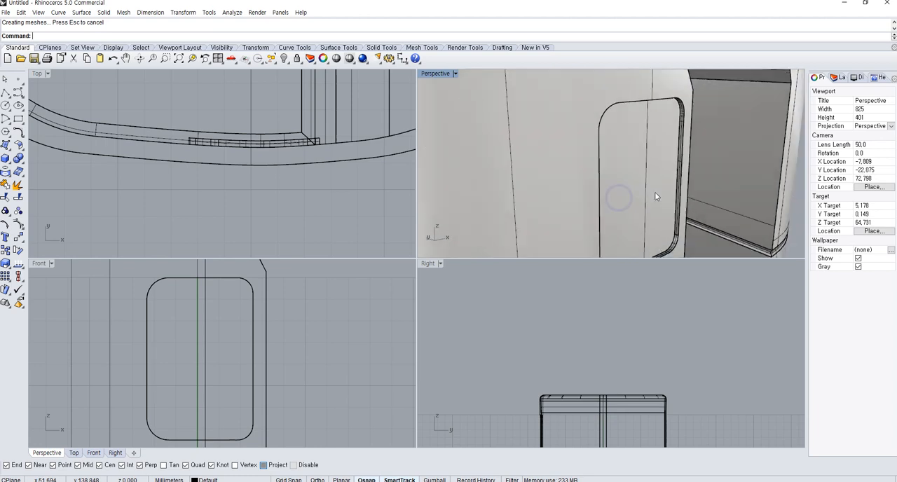
Scale down a copy of the recess's rounded rectangle curve toward its right side in the Front view
right_click_drag(617, 197, 589, 182)
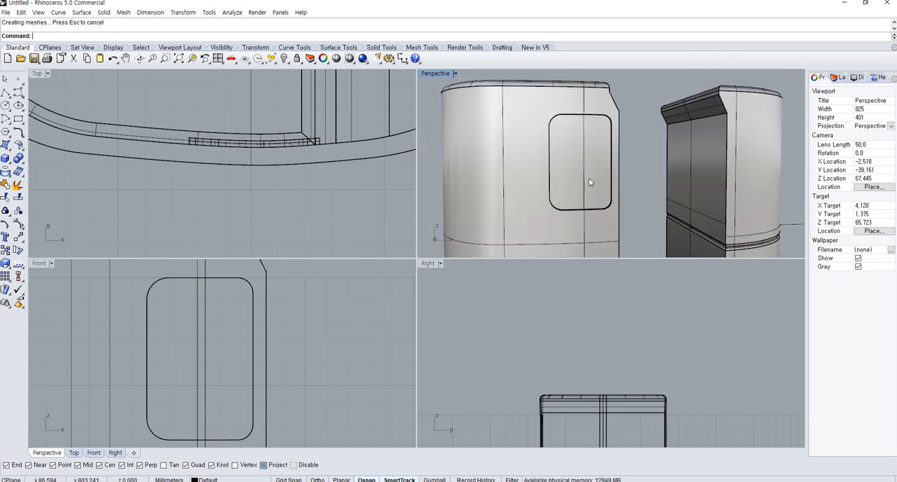
left_click(190, 285)
left_click(211, 300)
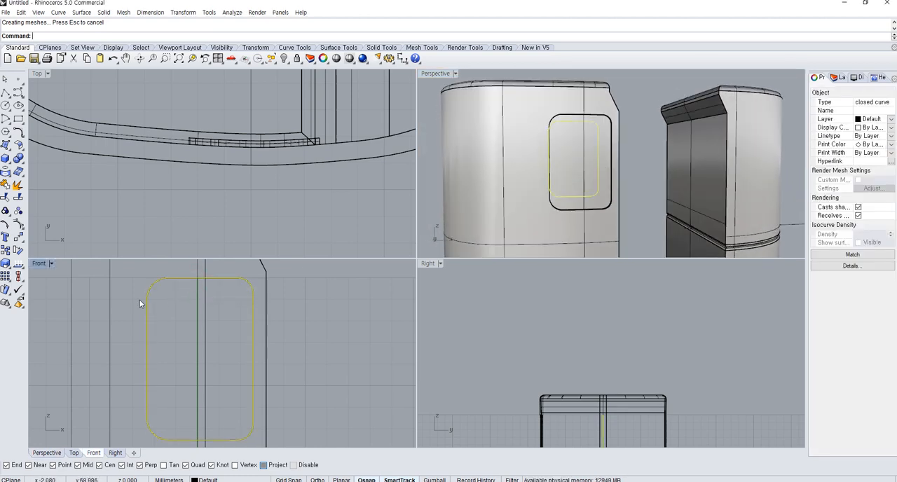
left_click(6, 263)
left_click(238, 360)
left_click(79, 360)
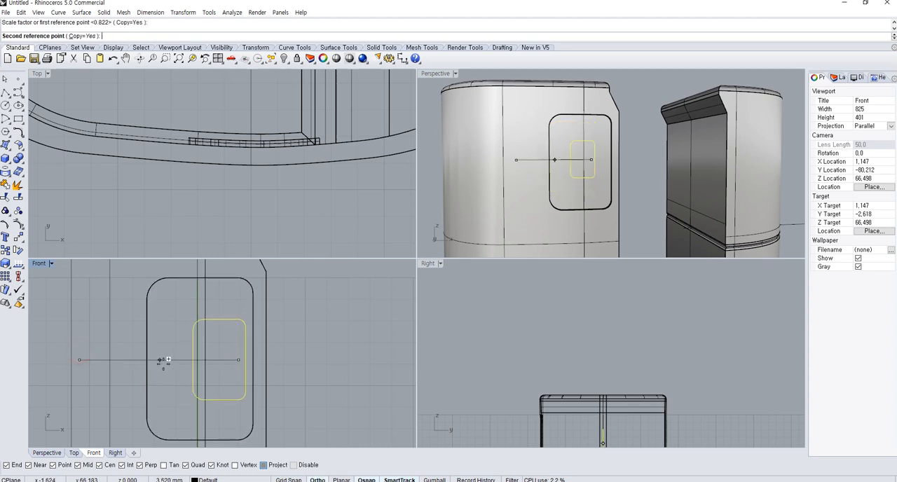
left_click(170, 360)
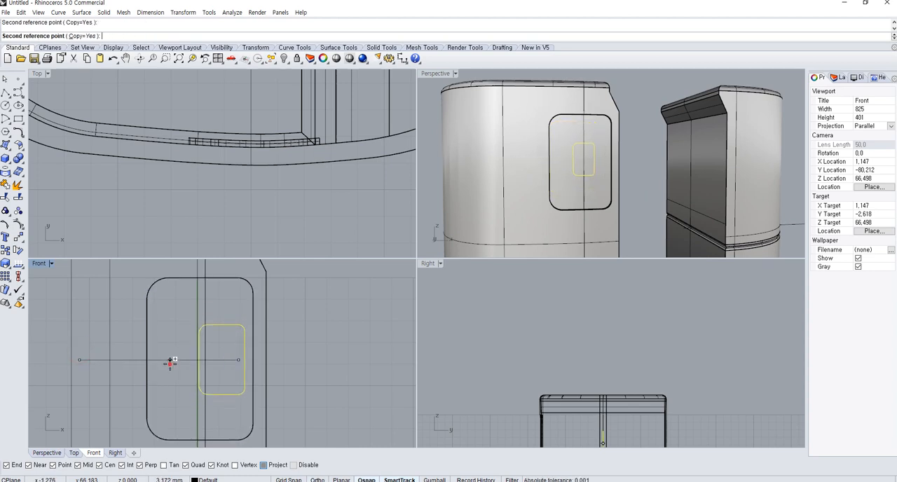
right_click(94, 331)
Stretch the small inner rounded rectangle vertically about its right side in the Front view
left_click(241, 325)
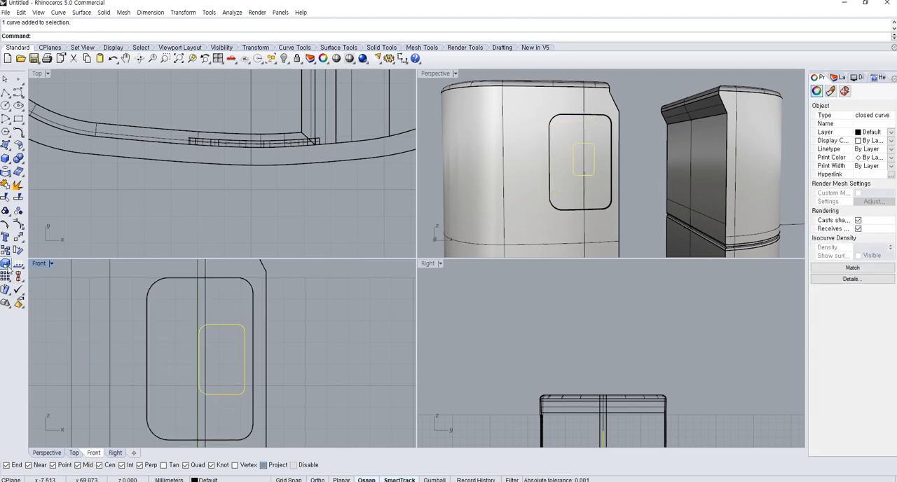
left_click(6, 264)
left_click(239, 360)
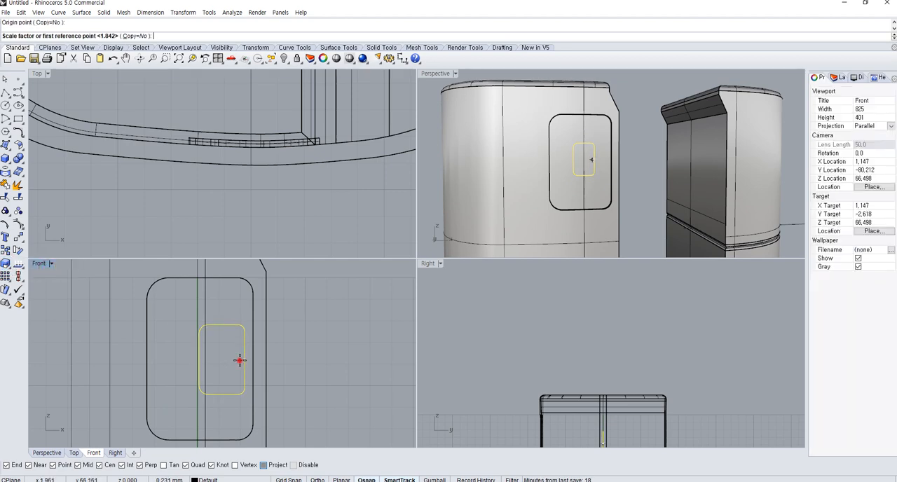
right_click_drag(281, 288, 280, 315, "shift")
left_click(280, 317, "shift")
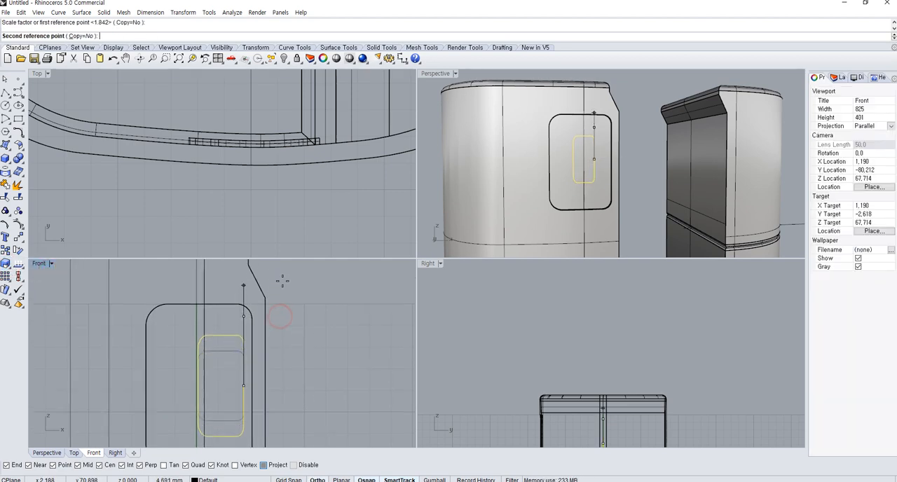
right_click_drag(282, 281, 280, 301)
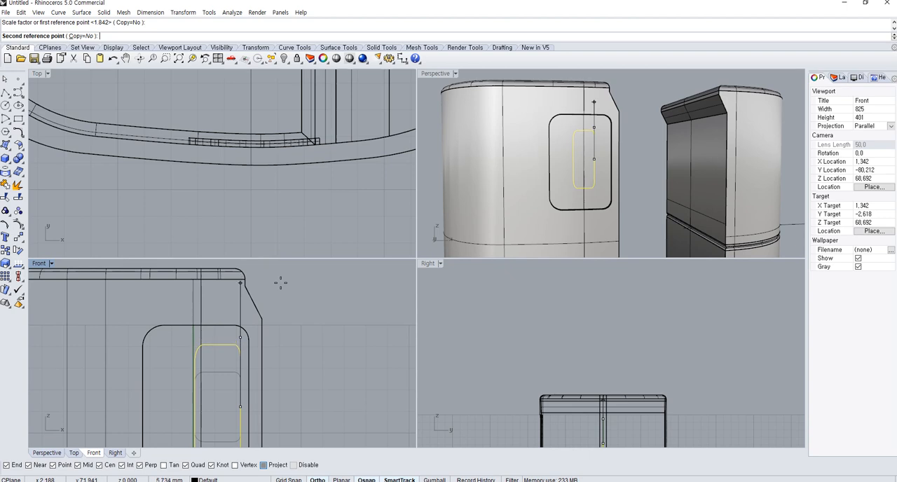
left_click(287, 302)
scroll(293, 317, "down", 5)
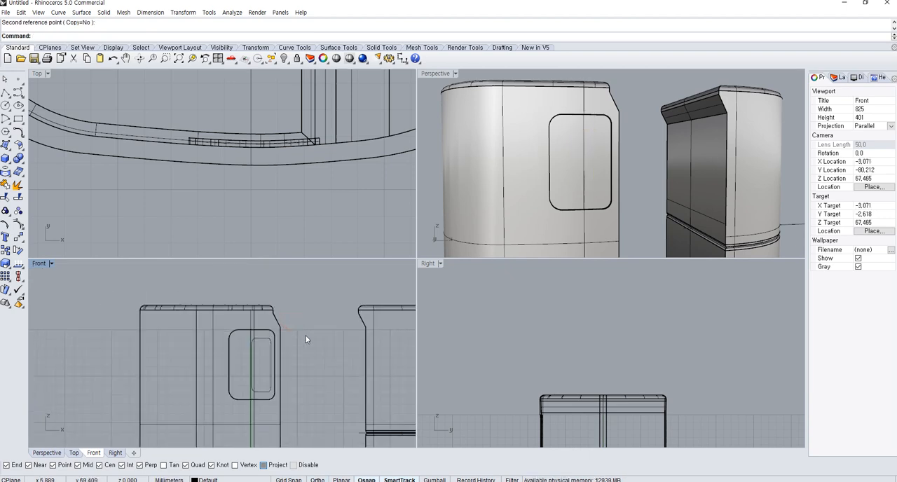
Move the small rounded rectangle forward to the container's front wall in the Top view and delete it
left_click(251, 349)
scroll(292, 265, "down", 4)
scroll(268, 193, "down", 3)
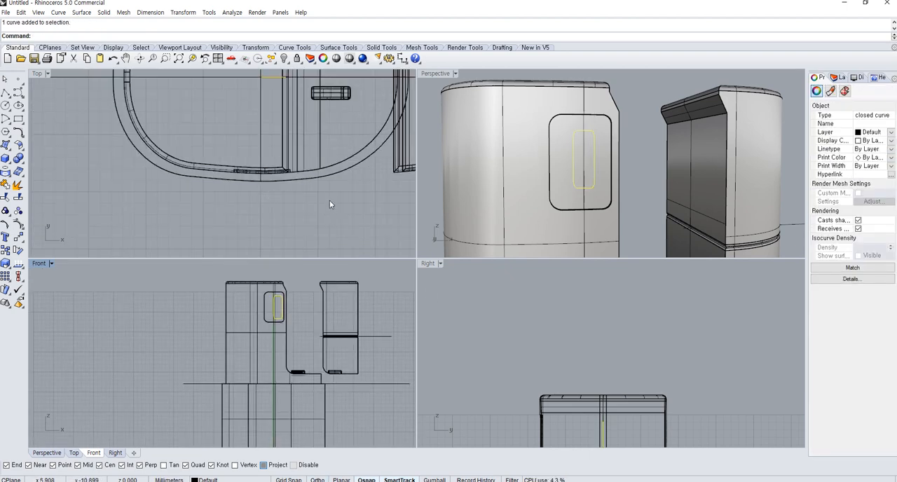
type("m")
key("Return")
left_click(371, 177)
left_click(381, 244, "shift")
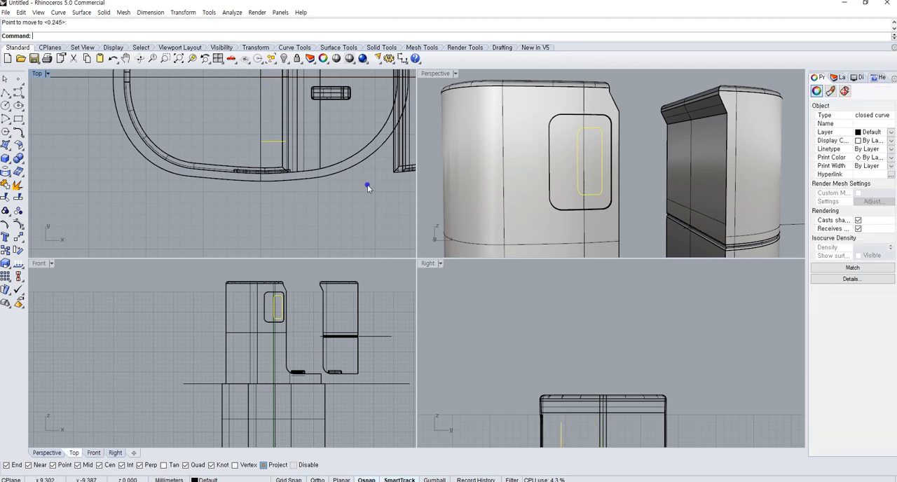
key("Return")
left_click(367, 172)
left_click(367, 202)
scroll(303, 339, "up", 5)
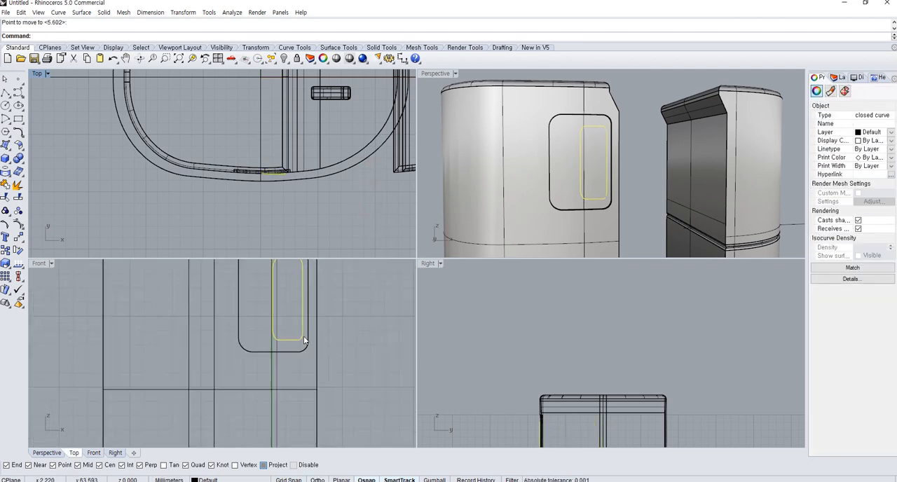
scroll(304, 341, "down", 2)
key("Delete")
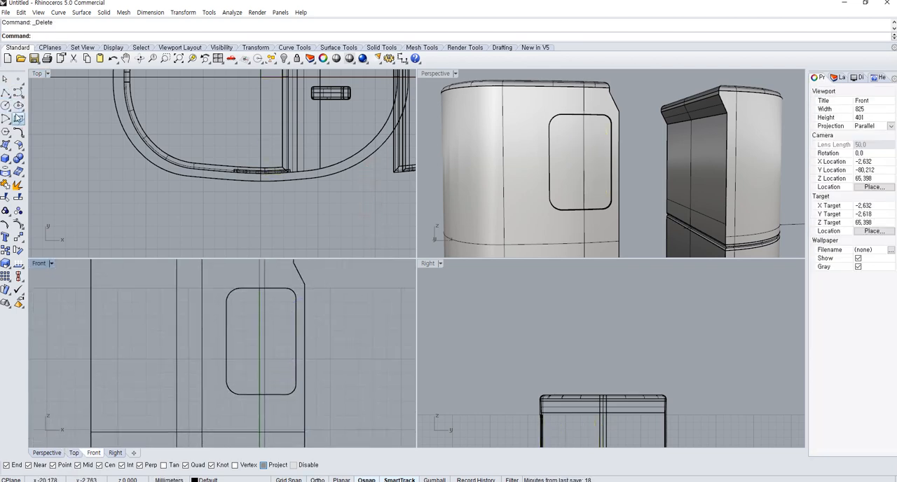
Draw a tall narrow rectangle inside the right half of the recess outline in the Front view
left_click(19, 119)
scroll(304, 303, "up", 3)
left_click(238, 304)
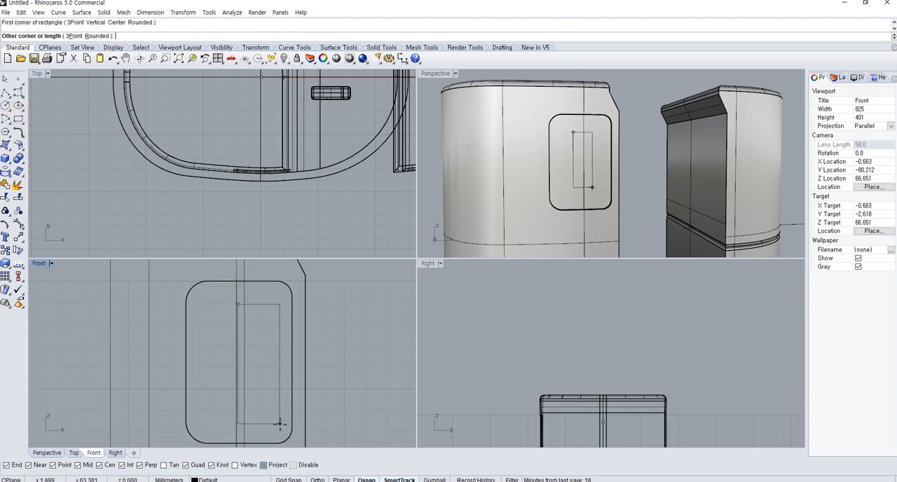
left_click(283, 426)
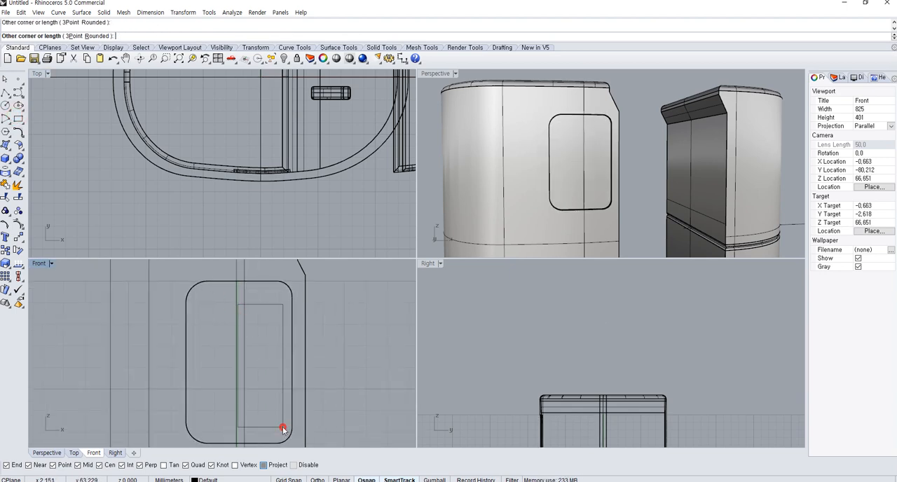
Fillet the two left corners of the new rectangle with radius 1
left_click(23, 135)
left_click(18, 132)
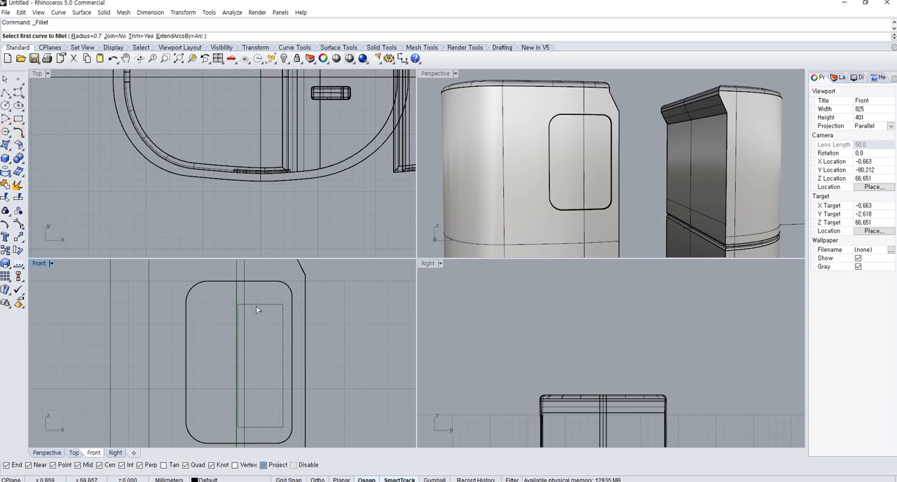
type("1")
key("Return")
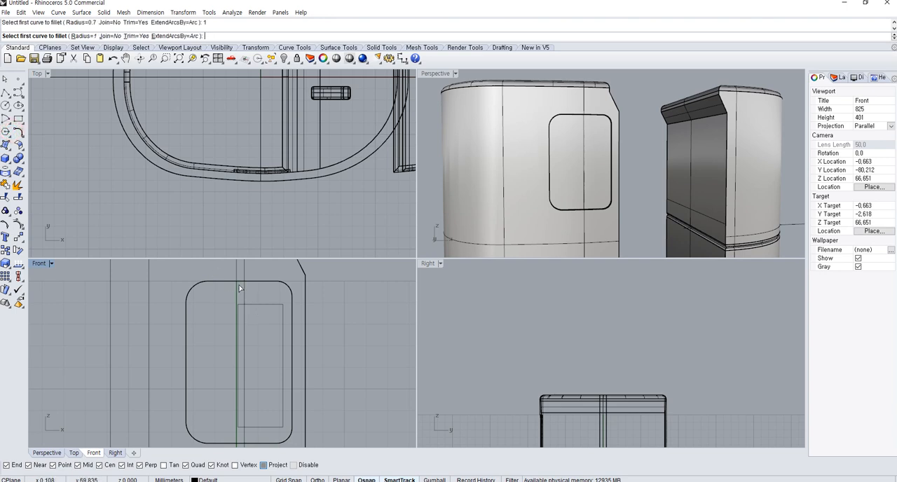
scroll(239, 287, "up", 3)
left_click(246, 329)
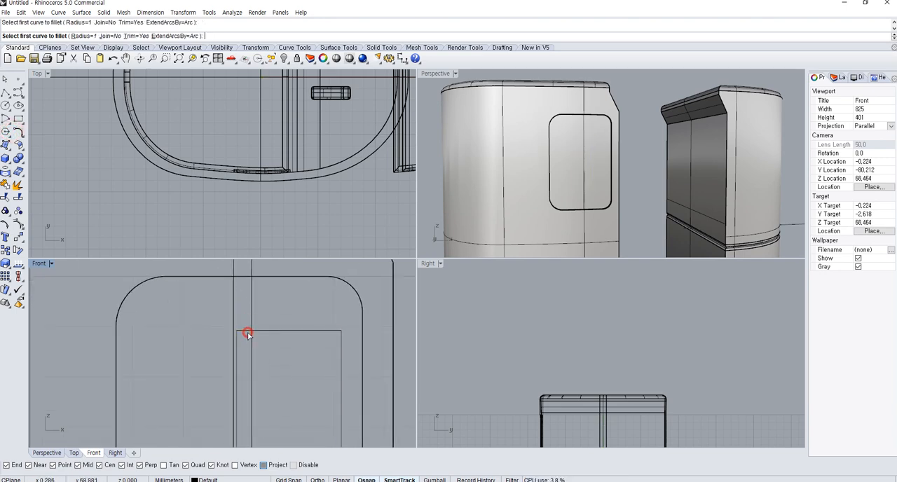
left_click(239, 344)
scroll(243, 389, "down", 3)
right_click(237, 342)
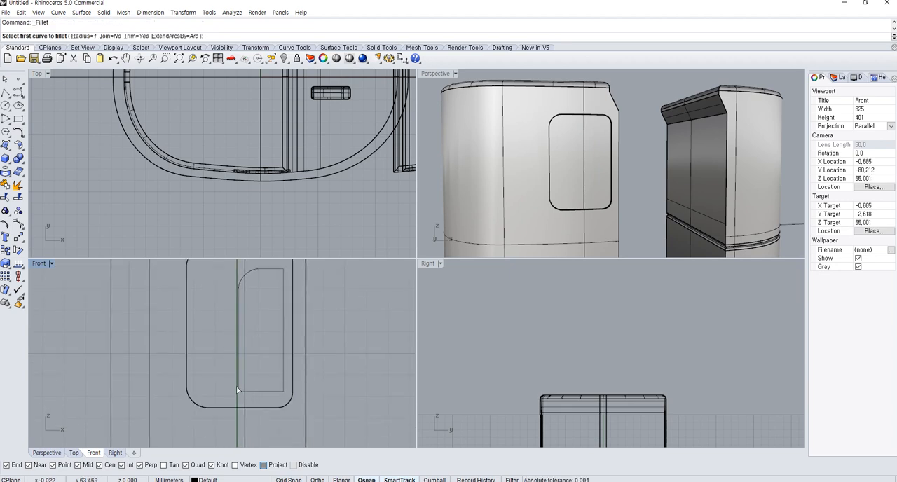
left_click(239, 386)
left_click(258, 391)
Fillet the two right corners of the new rectangle with radius 0.7
right_click(259, 392)
key("Return")
left_click(274, 390)
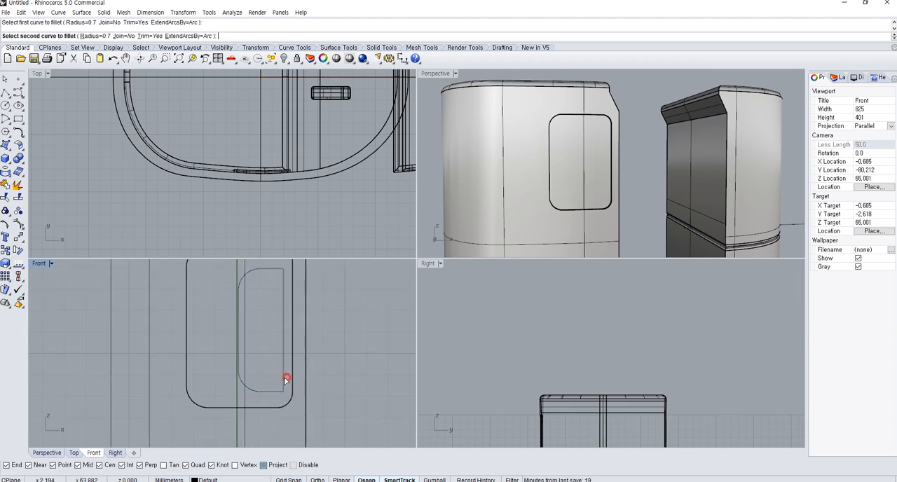
left_click(286, 379)
right_click(286, 336)
left_click(284, 292)
left_click(274, 270)
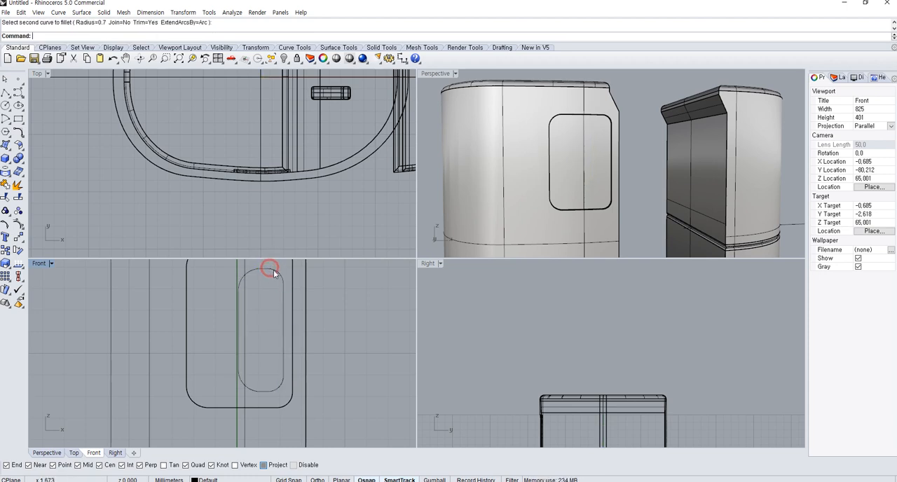
Undo the fillets on the narrow rectangle to bring back its sharp corners
scroll(273, 270, "up", 2)
key("ctrl+z")
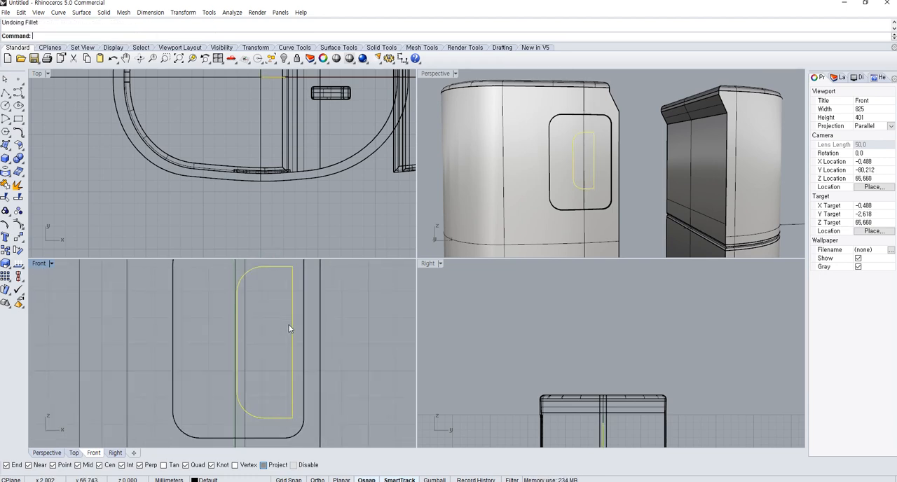
key("ctrl+z")
key("ctrl+z")
Fillet the narrow rectangle's two left corners with radius 0.5
right_click(267, 302)
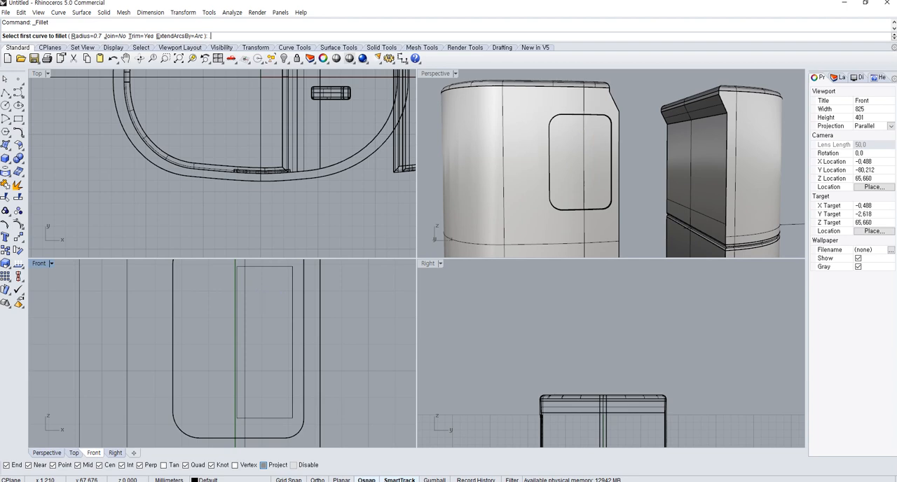
type(".5")
key("Return")
scroll(243, 272, "up", 3)
left_click(240, 296)
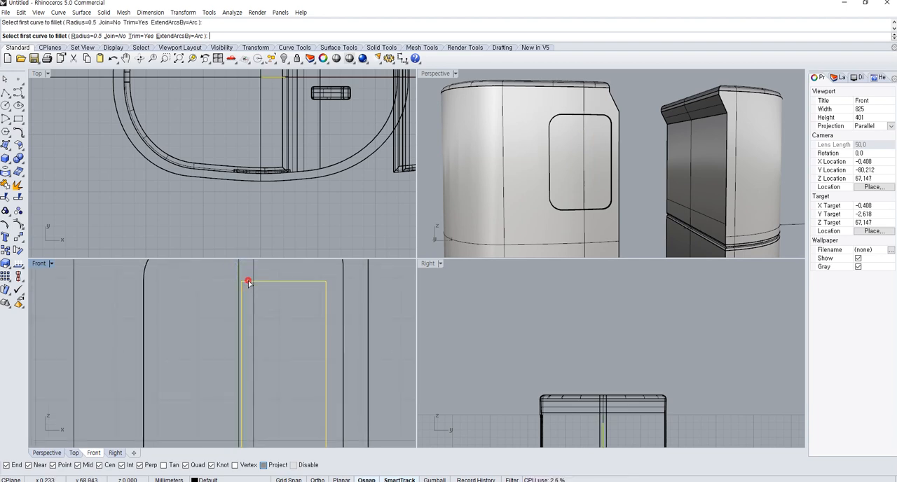
scroll(239, 296, "down", 3)
scroll(232, 351, "up", 1)
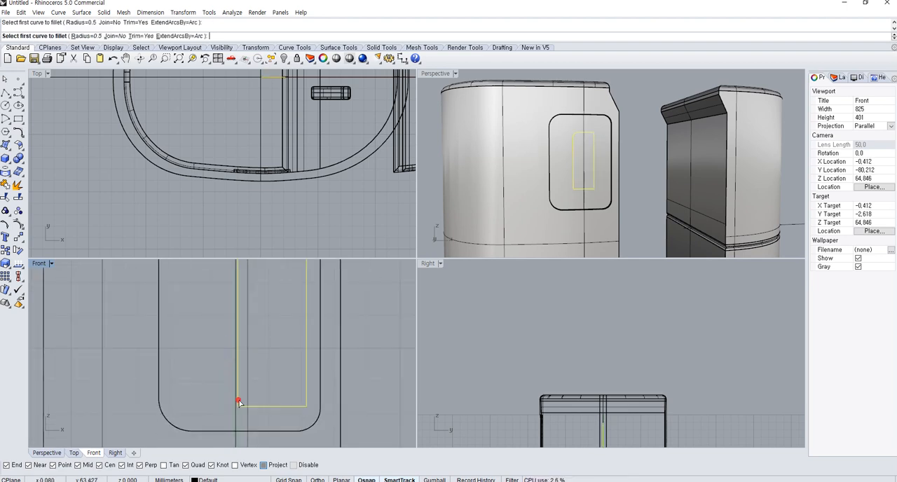
left_click(243, 406)
Fillet the narrow rectangle's two right corners with radius 0.2
right_click(284, 411)
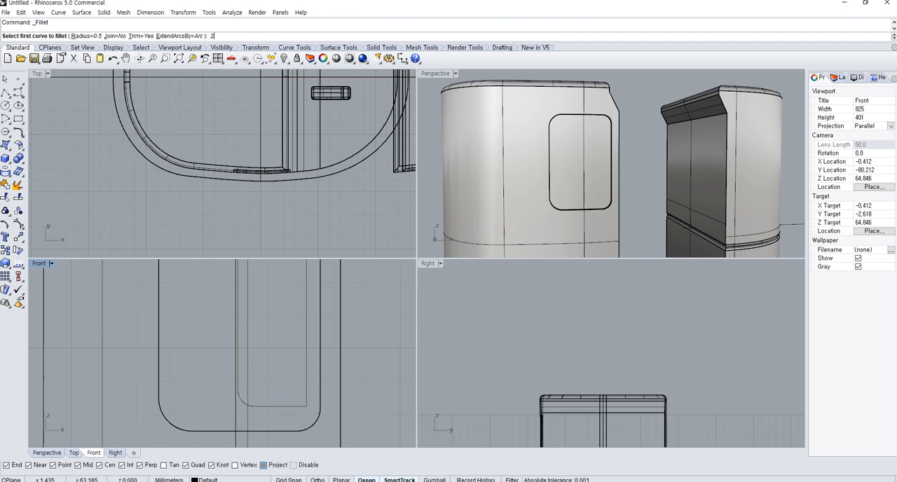
type(".2")
key("Return")
left_click(302, 405)
left_click(307, 393)
right_click_drag(306, 343, 305, 404)
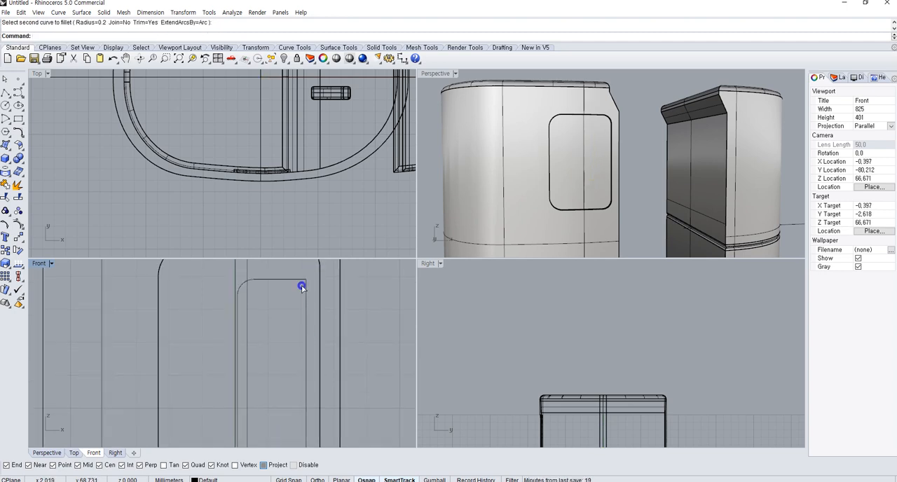
left_click(300, 280)
scroll(304, 288, "down", 2)
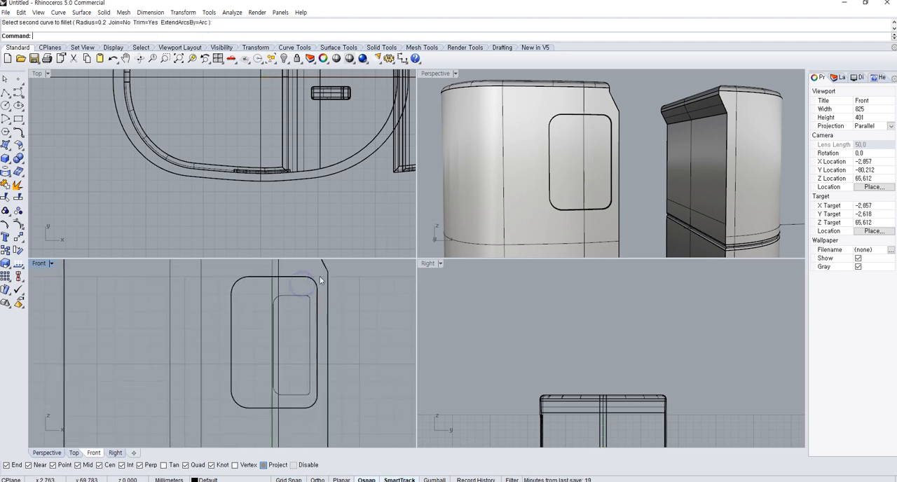
Move the filleted narrow rectangle from the centre line forward to the recessed front wall in the Top view
left_click(310, 333)
scroll(306, 188, "down", 2)
type("M")
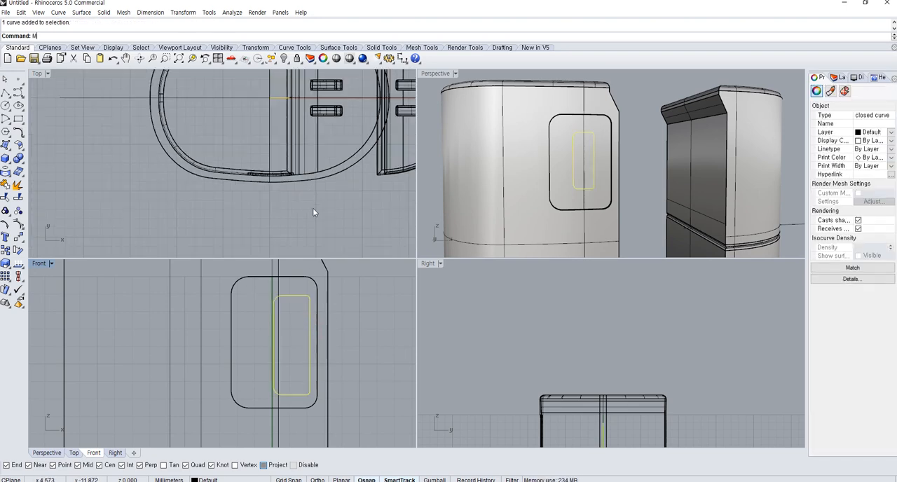
type("ove")
key("Return")
left_click(78, 116)
left_click(93, 192)
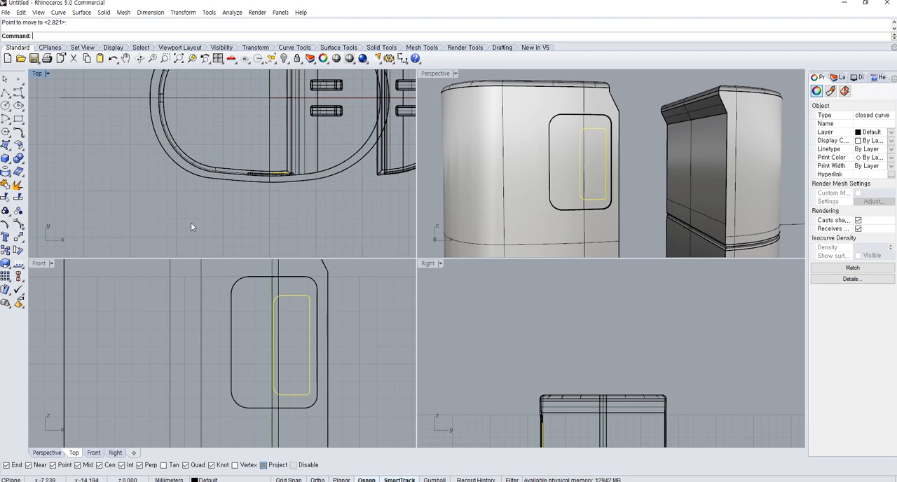
Try to extrude the narrow rounded rectangle outward as a solid through the front wall, and undo the extrusion
left_click(7, 161)
left_click(47, 190)
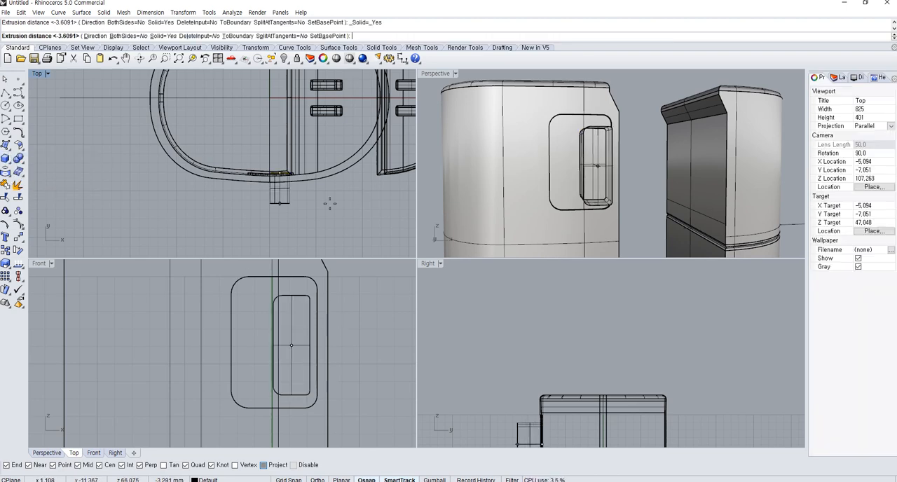
left_click(317, 199)
right_click_drag(568, 190, 627, 205)
left_click(698, 197)
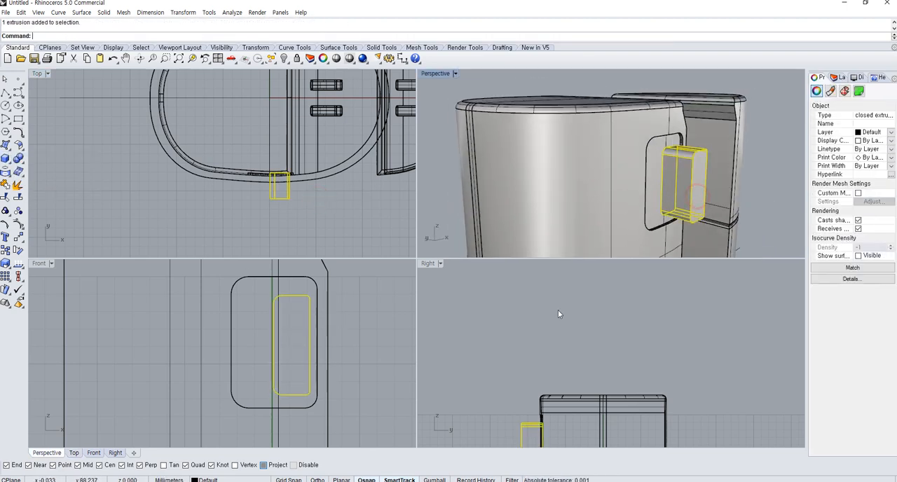
key("ctrl+z")
Project the narrow rounded rectangle onto the container's upper body in the Front view
left_click(293, 300)
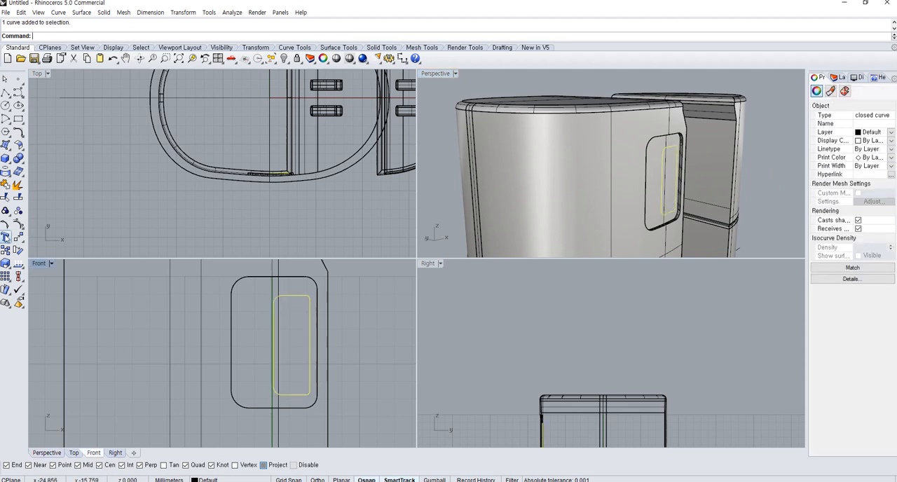
left_click(5, 184)
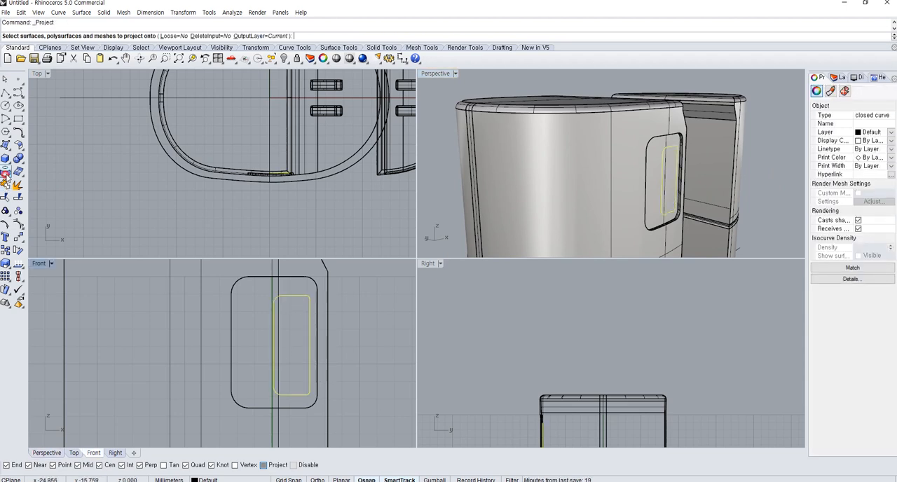
left_click(205, 287)
right_click(205, 287)
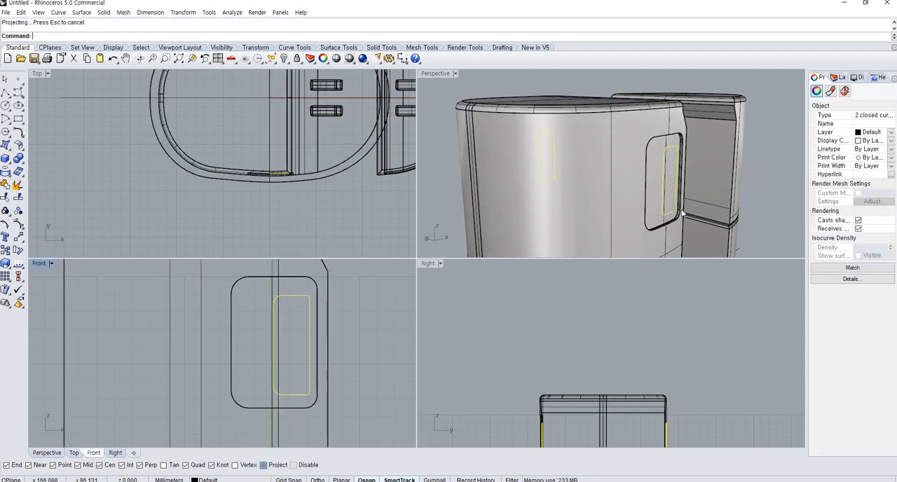
Split the container's upper body with the projected narrow rounded rectangle
left_click(655, 203)
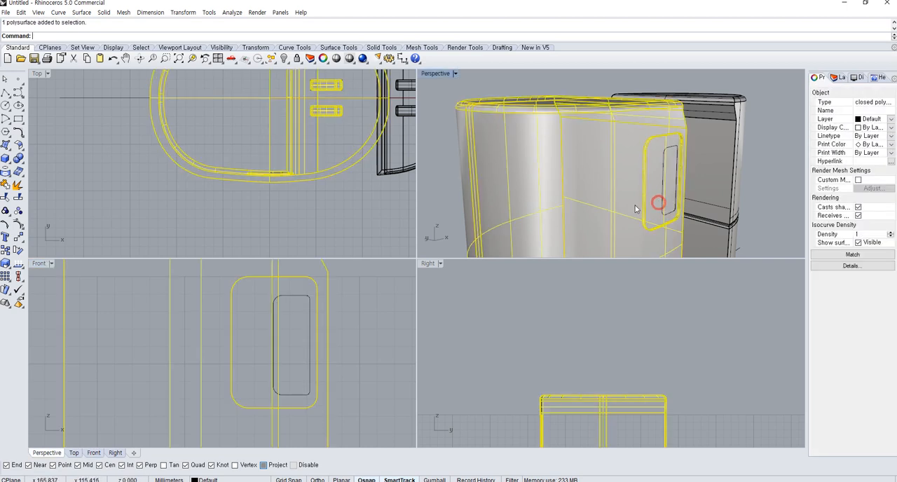
left_click(18, 199)
left_click(664, 212)
right_click(665, 213)
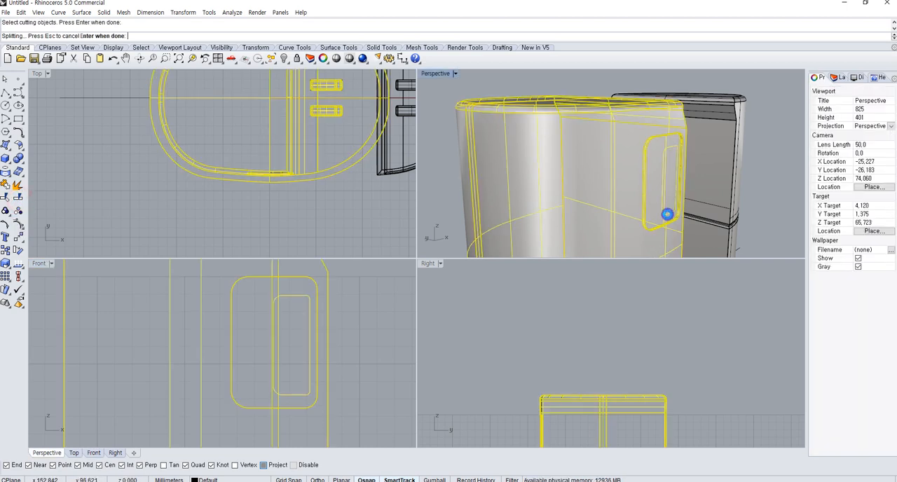
left_click(660, 366)
Move the split-off narrow rounded surface slightly outward from the recessed wall in the Right view
left_click(675, 199)
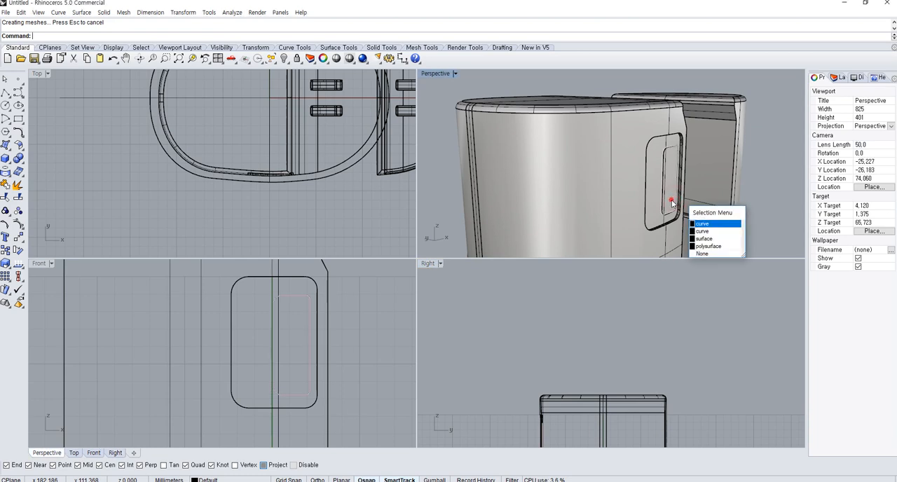
left_click(671, 199)
scroll(619, 411, "up", 5)
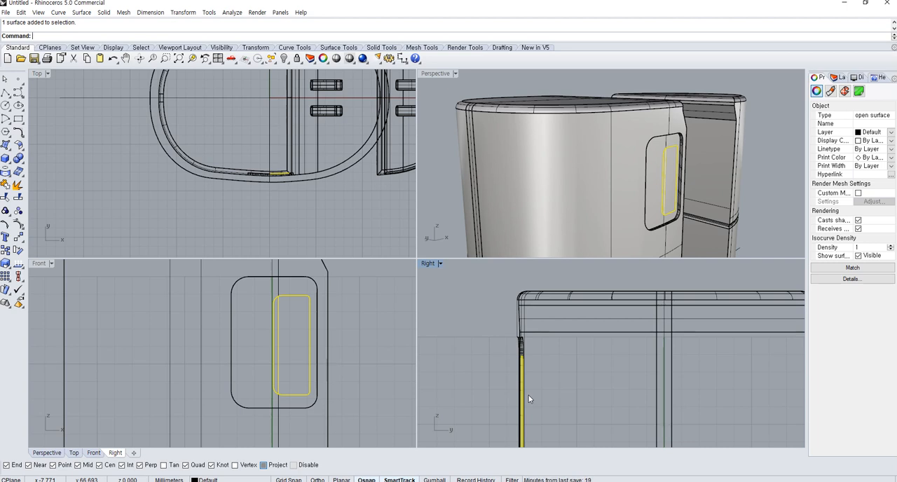
key("Return")
scroll(529, 400, "up", 2)
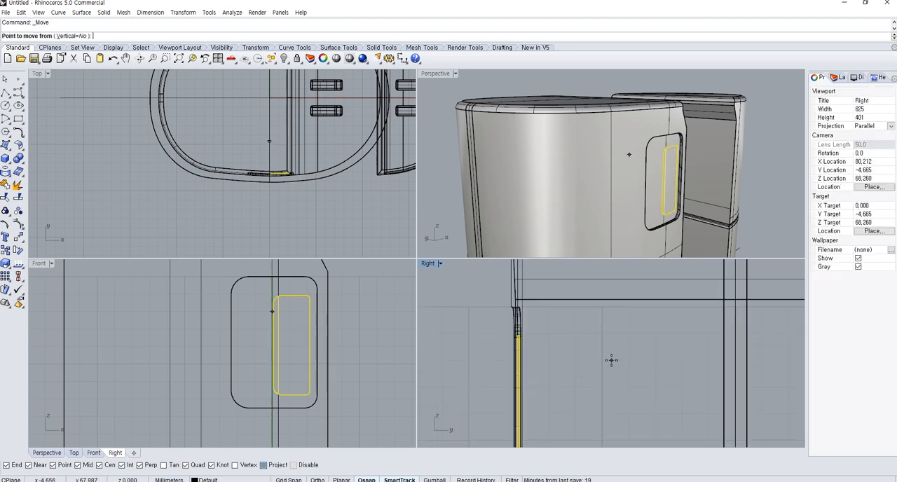
left_click(605, 361)
left_click(601, 361)
left_click(602, 360)
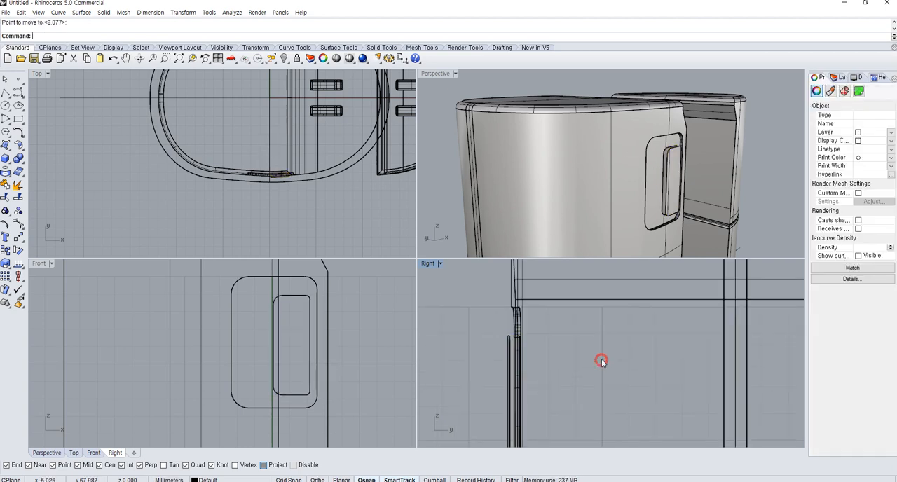
Duplicate the border of the moved narrow rounded surface as a closed curve
right_click_drag(622, 220, 559, 260)
scroll(674, 176, "up", 4)
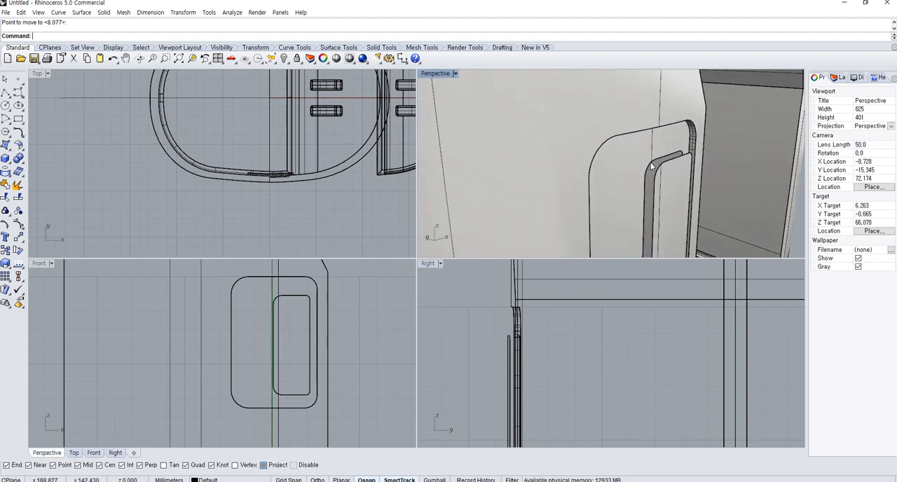
left_click(656, 175)
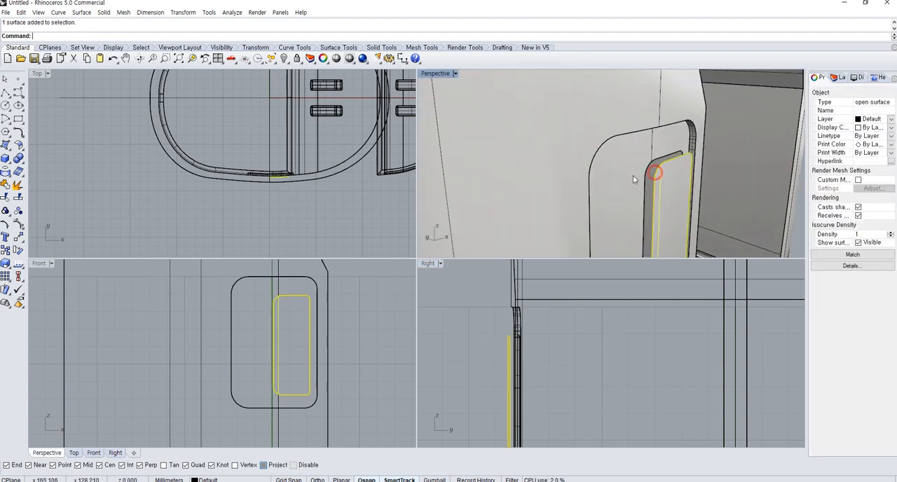
left_click(4, 175)
left_click(58, 176)
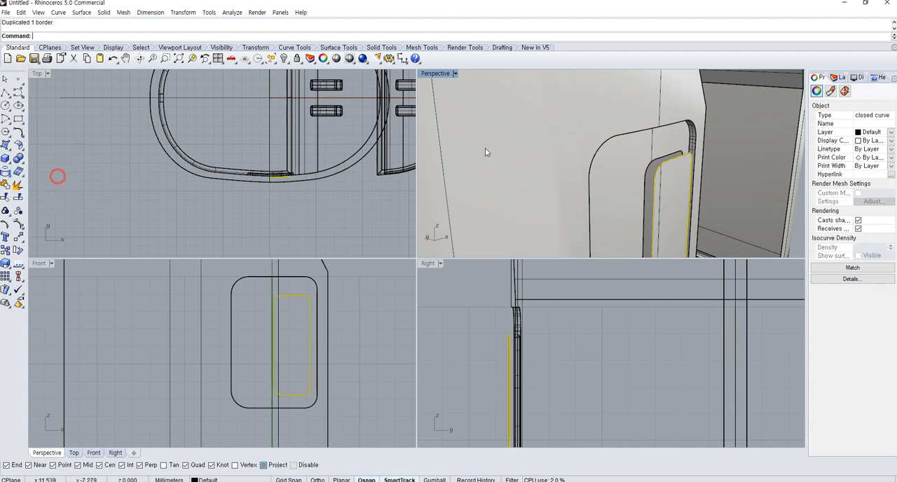
Loft a side wall between the duplicated border and the opening's edge in the recessed wall
left_click(645, 166, "shift")
right_click(645, 167)
type("L")
key("Return")
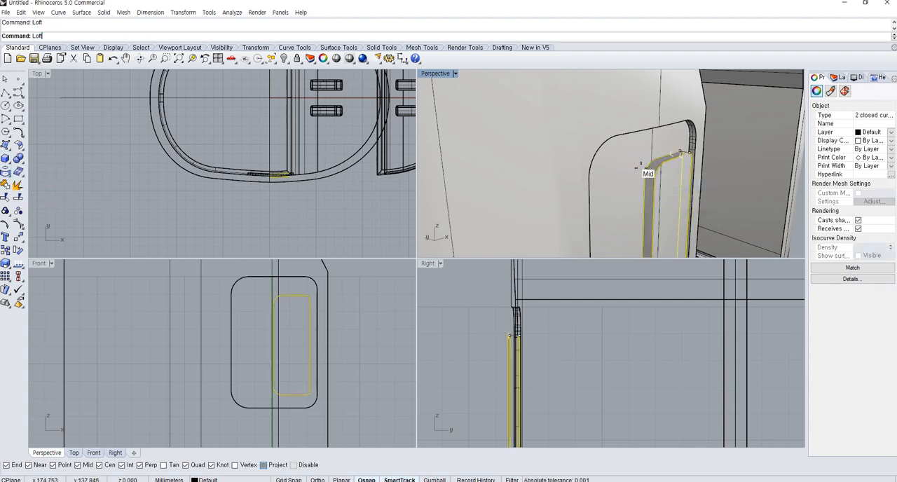
key("Return")
key("Return")
Join the raised surface and its lofted side wall to the container's upper body
left_click(686, 195)
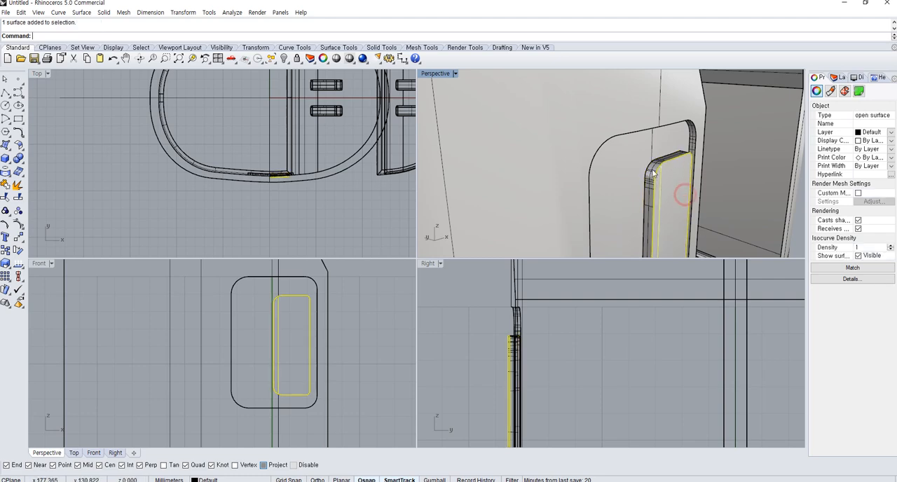
left_click(651, 169, "shift")
left_click(634, 169, "shift")
left_click(651, 175, "shift")
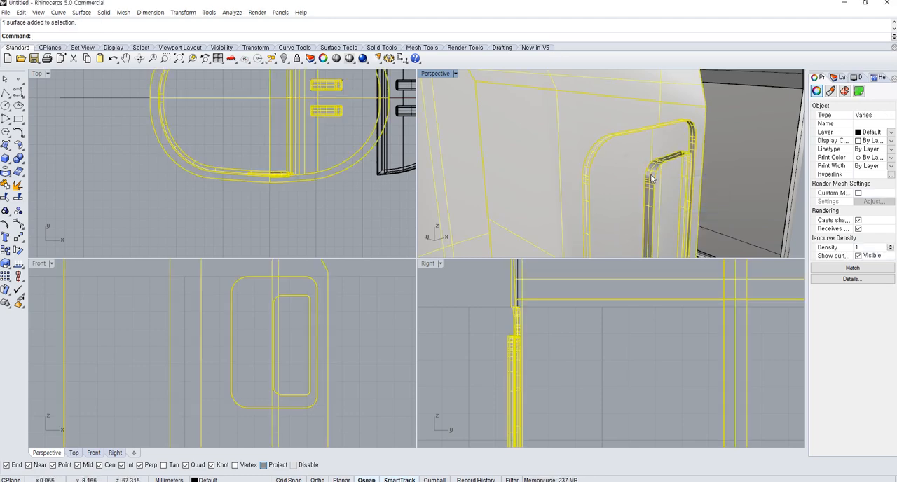
key("ctrl+j")
Inspect the container and its recess detail in Rendered display, and return to Shaded display
scroll(652, 181, "down", 10)
left_click(759, 214)
right_click_drag(757, 213, 641, 199)
scroll(539, 158, "down", 8)
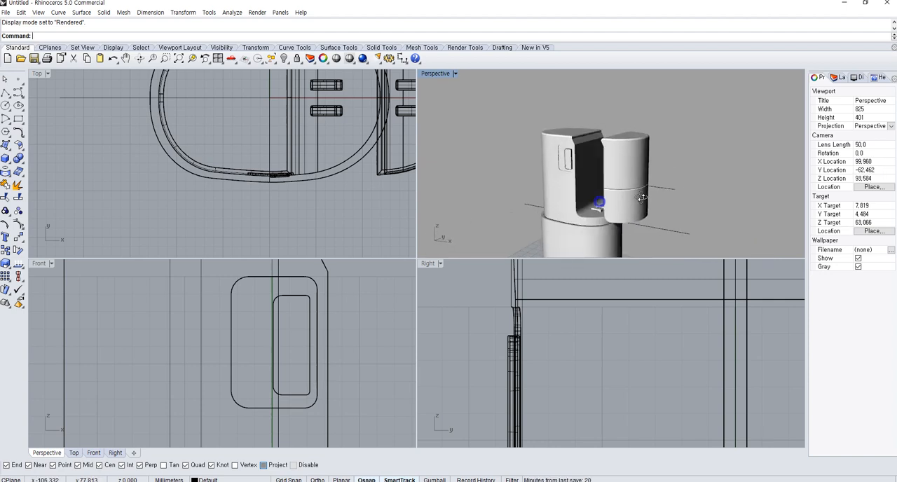
key("ctrl+alt+w")
key("ctrl+shift+e")
key("ctrl+alt+s")
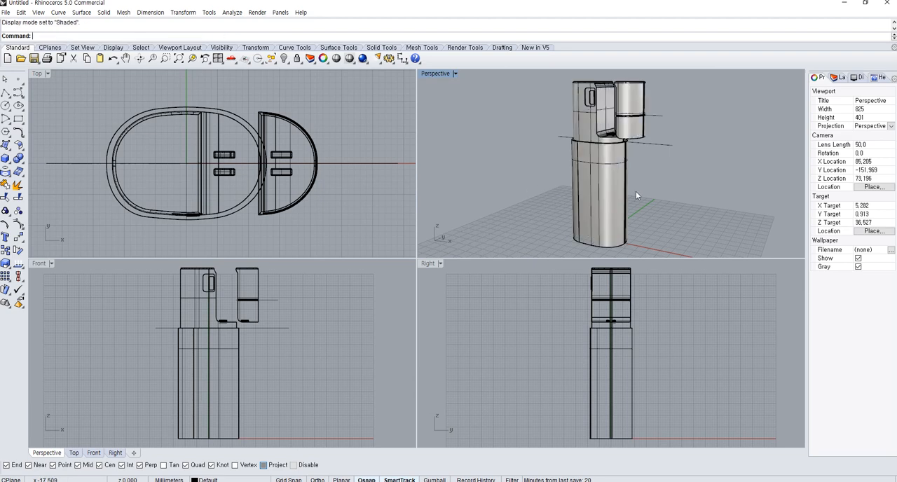
Move the two separated side parts horizontally back against the upper body in the Front view
scroll(636, 191, "up", 5)
left_click(662, 136)
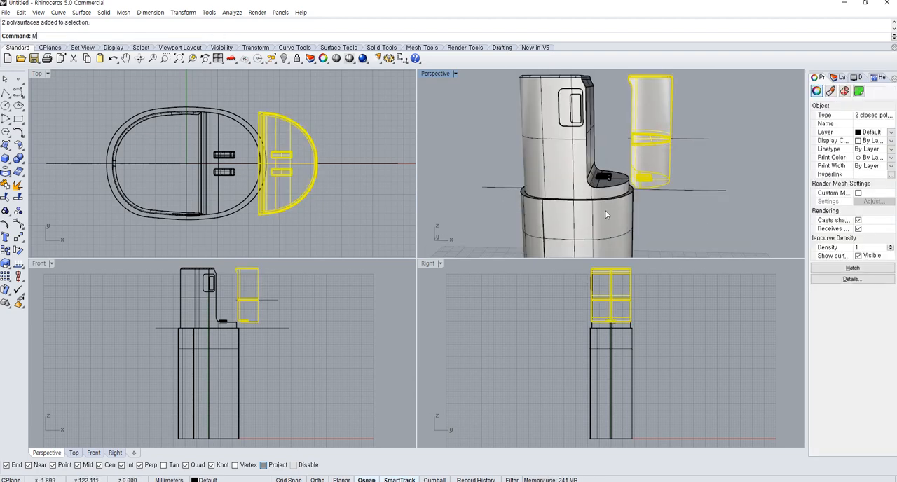
key("Return")
left_click(353, 326)
left_click(329, 326)
Align the outer edge of the two side parts with the upper body's outer edge in the Front view
scroll(235, 289, "up", 8)
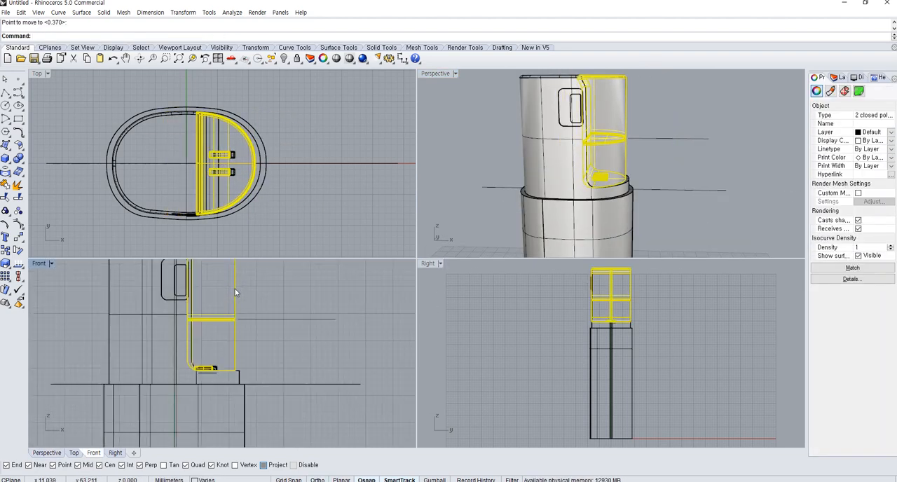
right_click(236, 361)
scroll(237, 366, "up", 4)
left_click(234, 372)
left_click(240, 373)
left_click(297, 358)
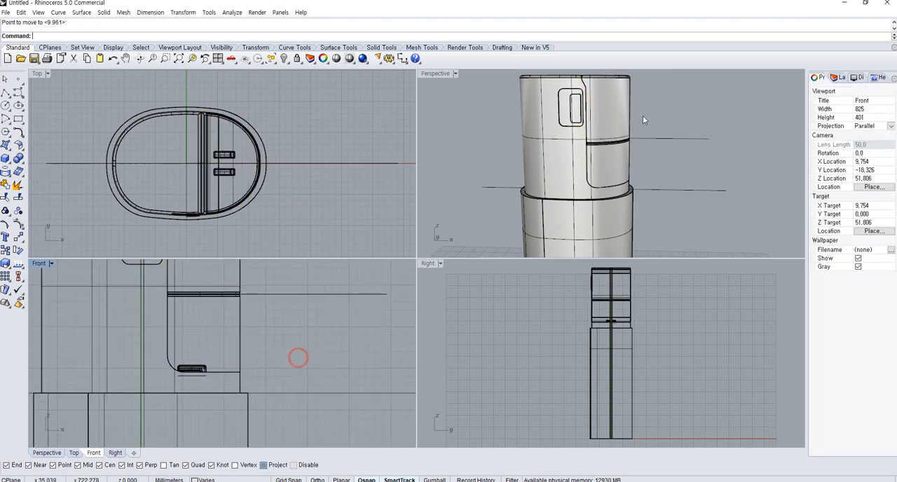
Examine the recess detail and the closed container from the front and from above
scroll(642, 117, "up", 5)
left_click(564, 189)
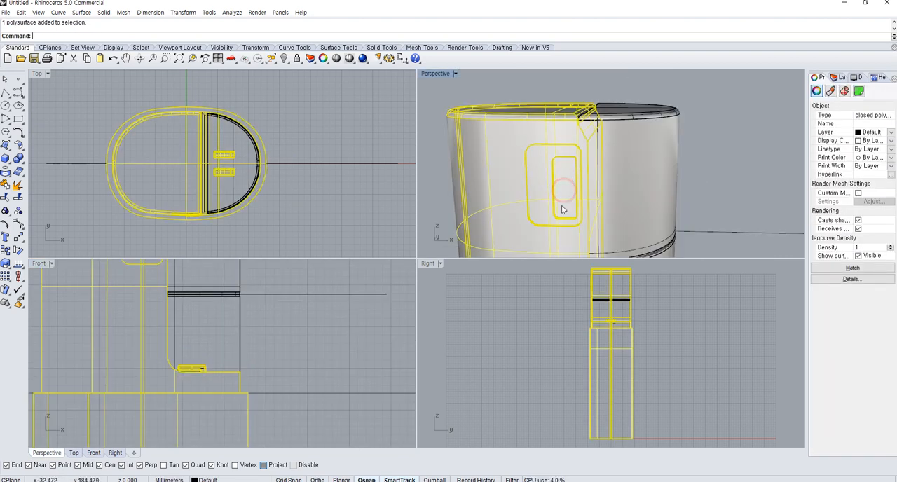
scroll(582, 207, "down", 3)
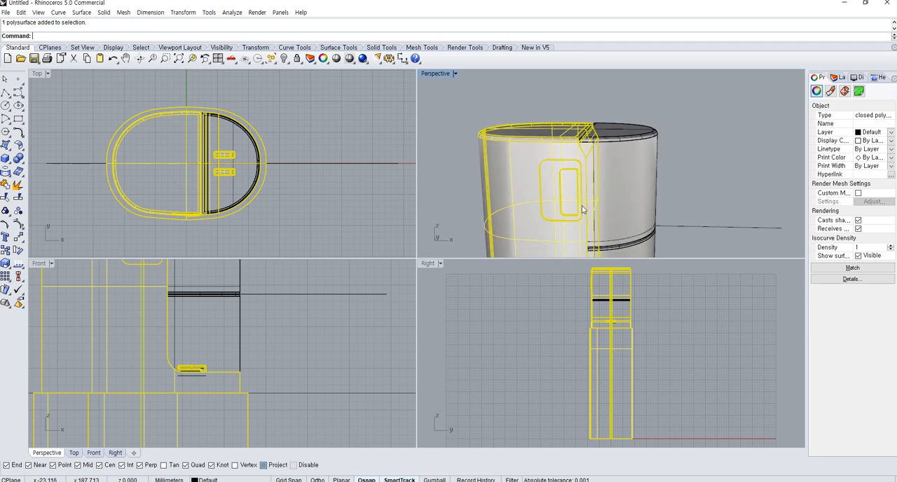
right_click_drag(593, 215, 621, 145, "shift")
left_click(697, 183)
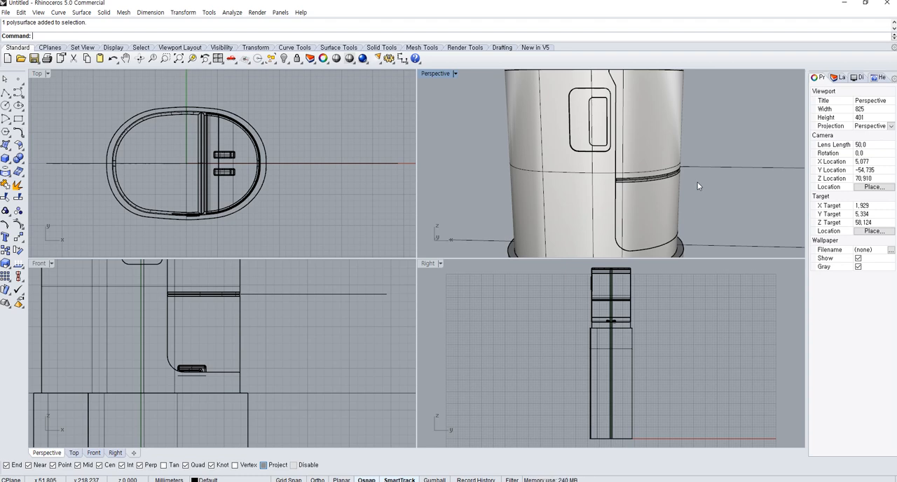
scroll(684, 160, "down", 2)
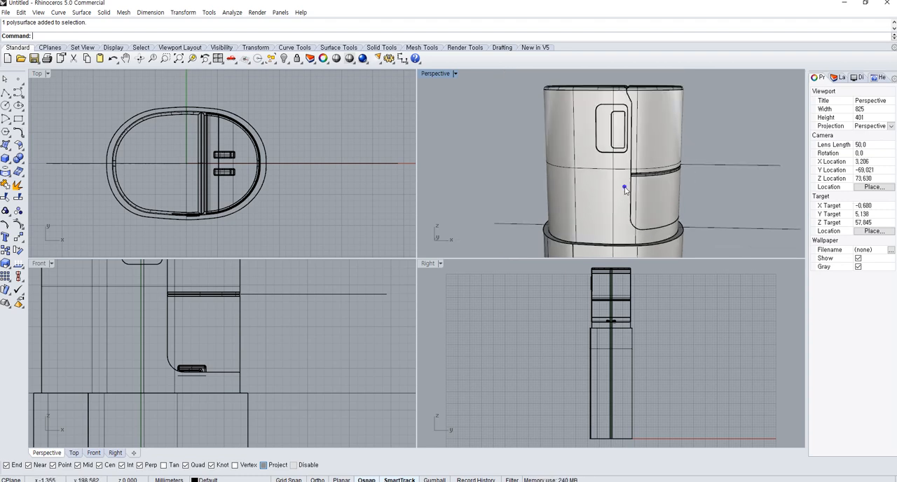
right_click_drag(625, 189, 637, 62)
Draw a circle with a radius of about 3.67 mm on the container's centre line in the Top view
right_click_drag(283, 151, 297, 151)
scroll(133, 174, "up", 2)
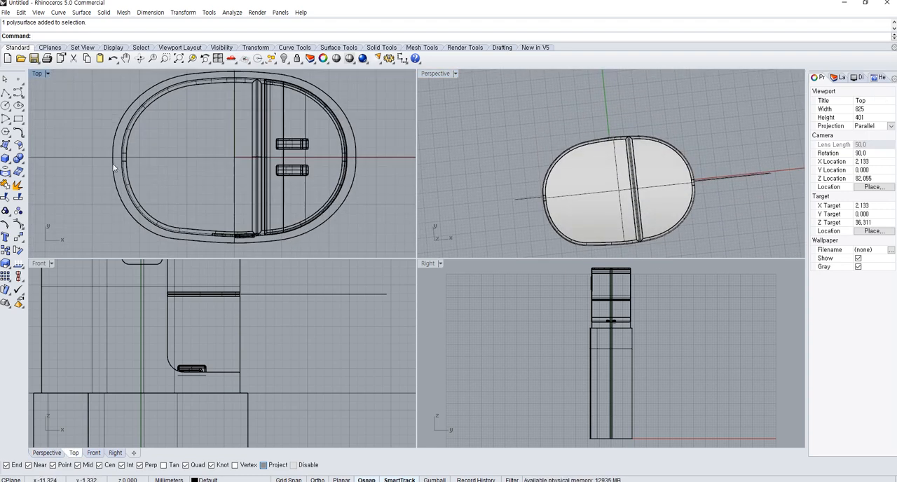
left_click(6, 105)
left_click(154, 157)
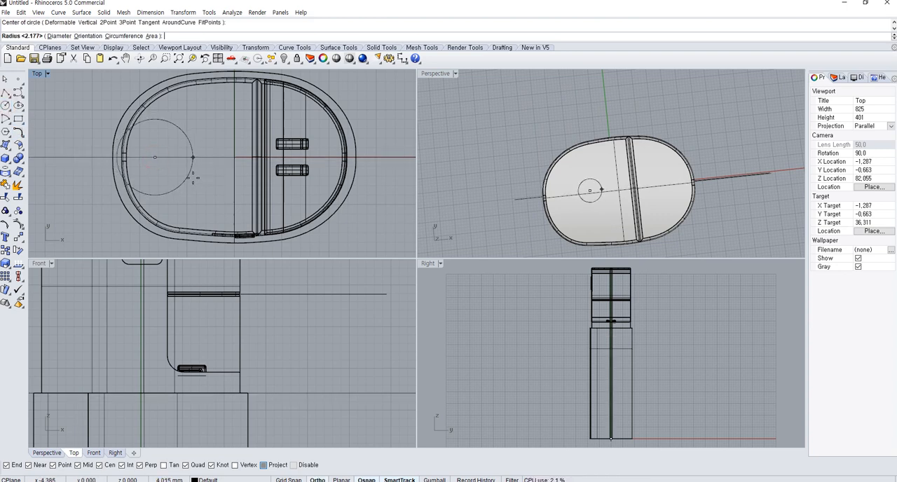
left_click(189, 177)
Move the circle about 1.09 mm along the centre line toward the container's middle
left_click(185, 176)
right_click(211, 182)
type("m")
key("Return")
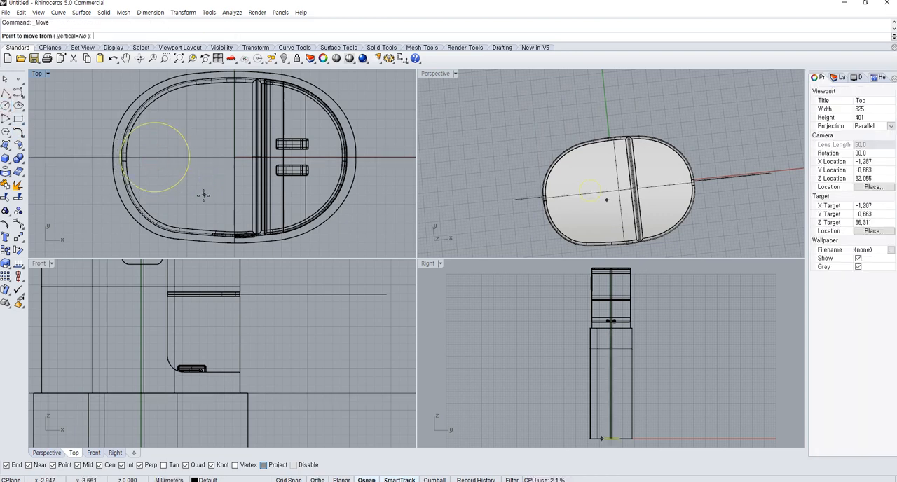
left_click(206, 195)
left_click(215, 197)
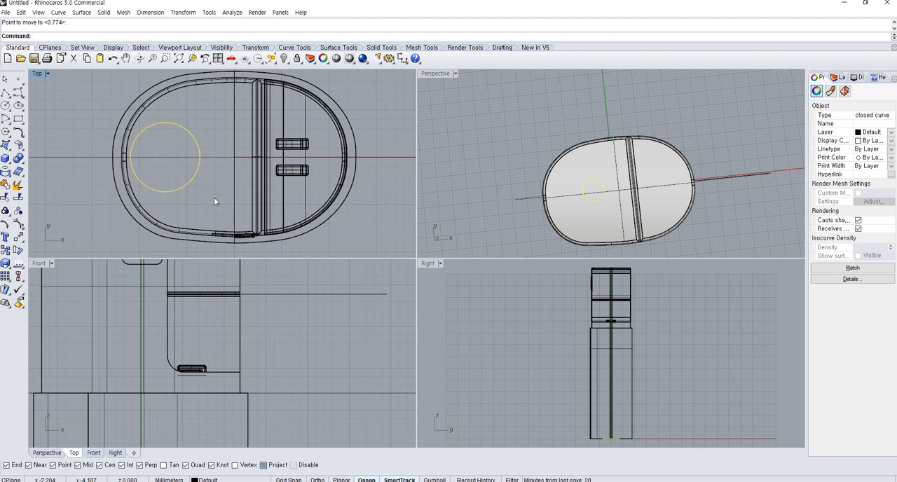
Scale a smaller copy of the circle about its centre to form a concentric inner circle
left_click(6, 266)
scroll(131, 165, "up", 4)
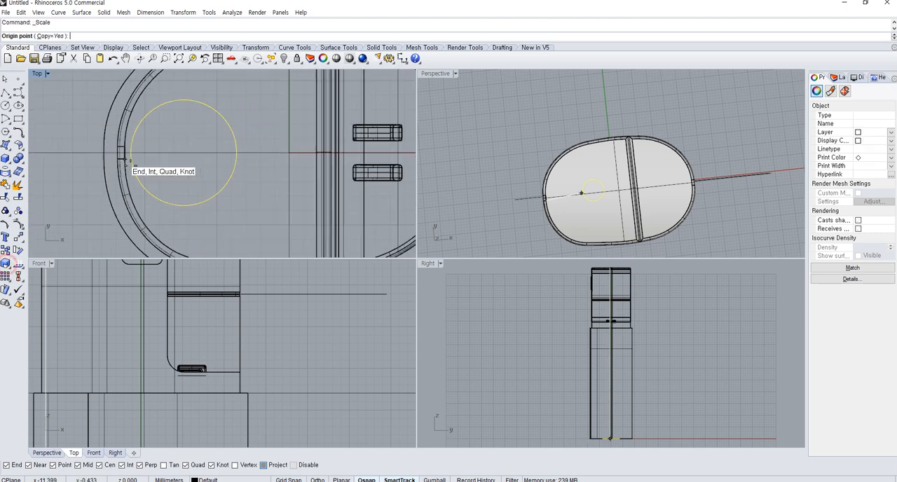
left_click(205, 199)
left_click(275, 182, "shift")
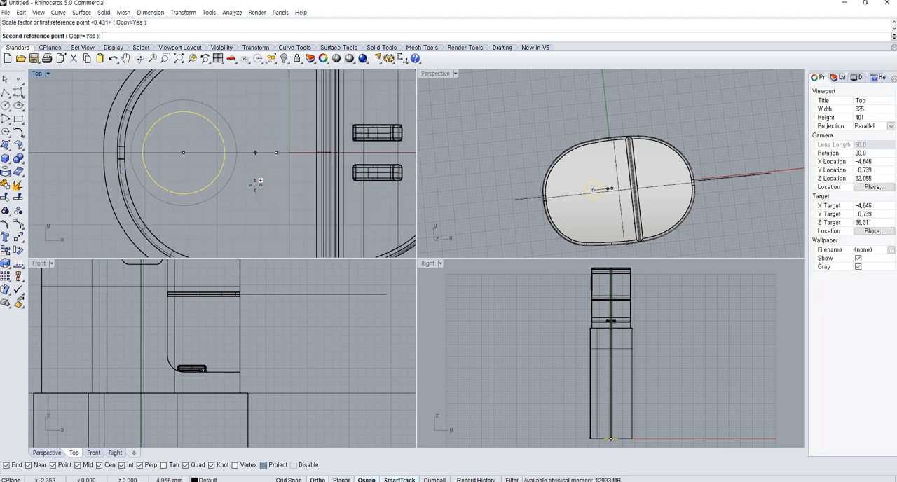
left_click(255, 184)
Draw a small circle on the centre line in the gap between the two concentric circles
left_click(7, 105)
scroll(260, 154, "up", 3)
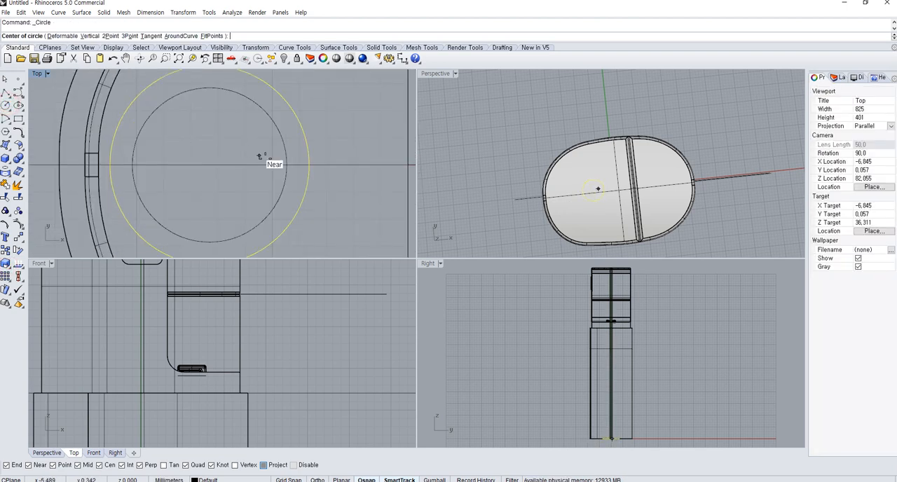
left_click(299, 166)
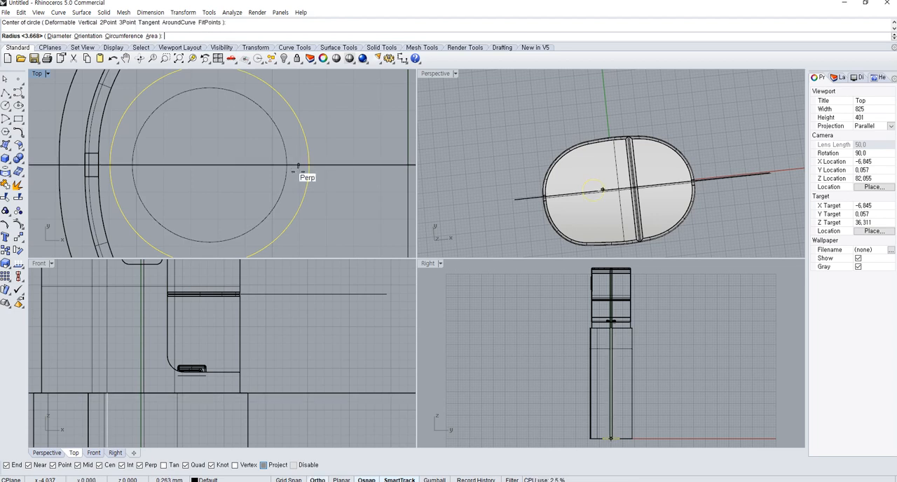
scroll(299, 171, "up", 2)
left_click(299, 172)
Move the small circle about 0.02 mm along the centre line to centre it between the concentric circles
left_click(299, 172)
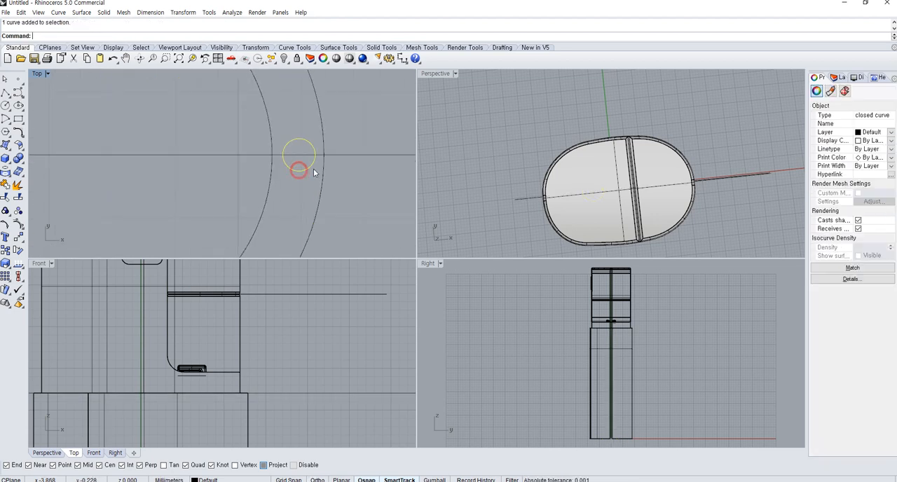
type("m")
key("Return")
left_click(357, 182)
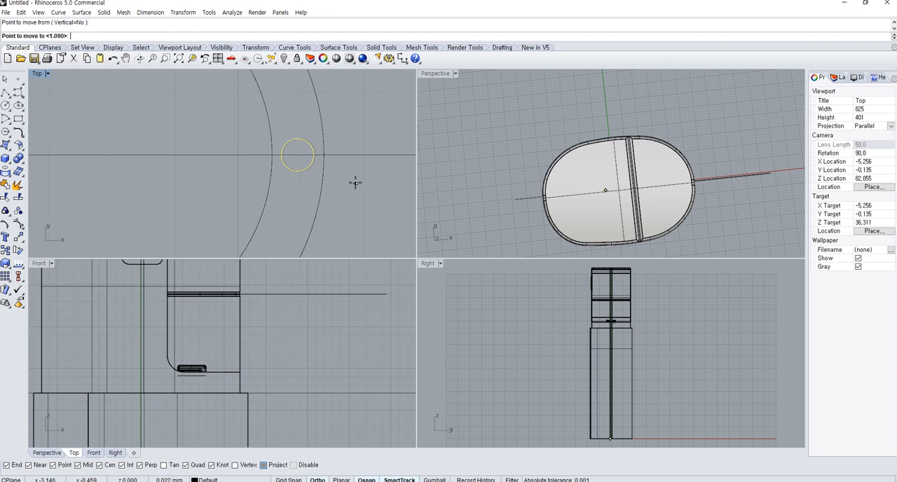
left_click(355, 183)
Create a polar array of 12 small circles around the common centre of the two concentric circles
scroll(332, 178, "down", 2)
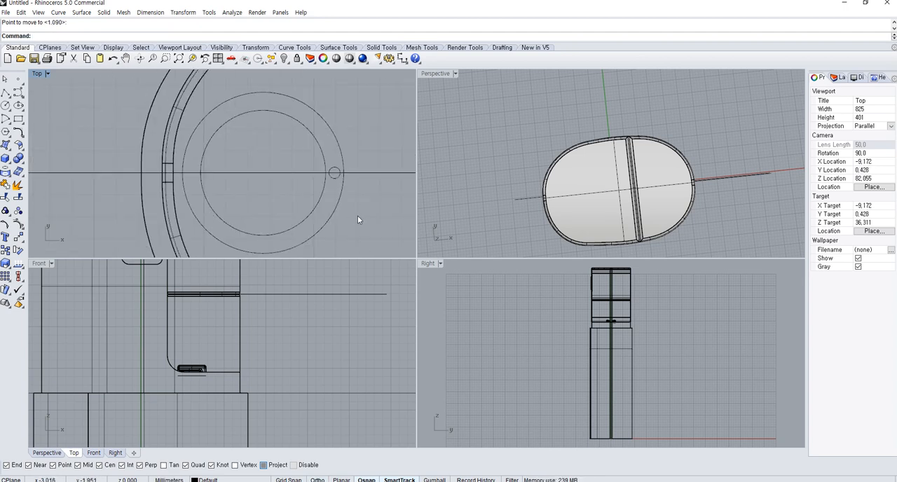
scroll(334, 189, "up", 2)
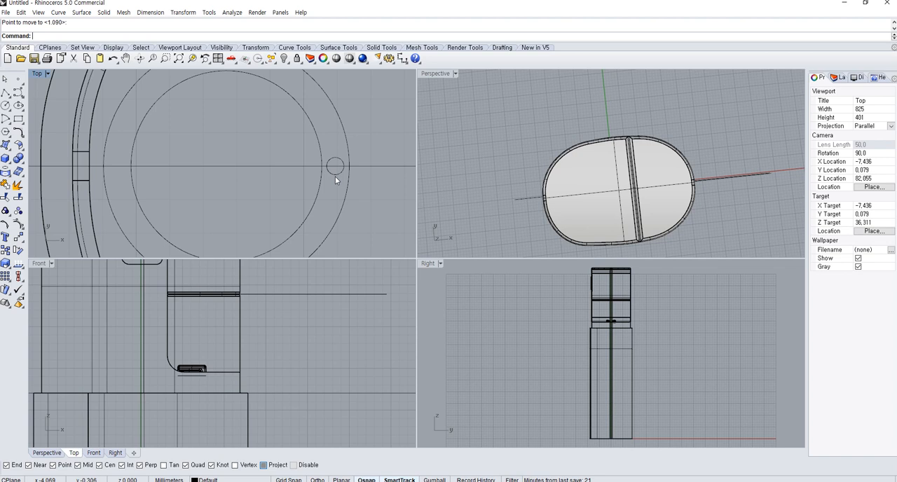
left_click(335, 176)
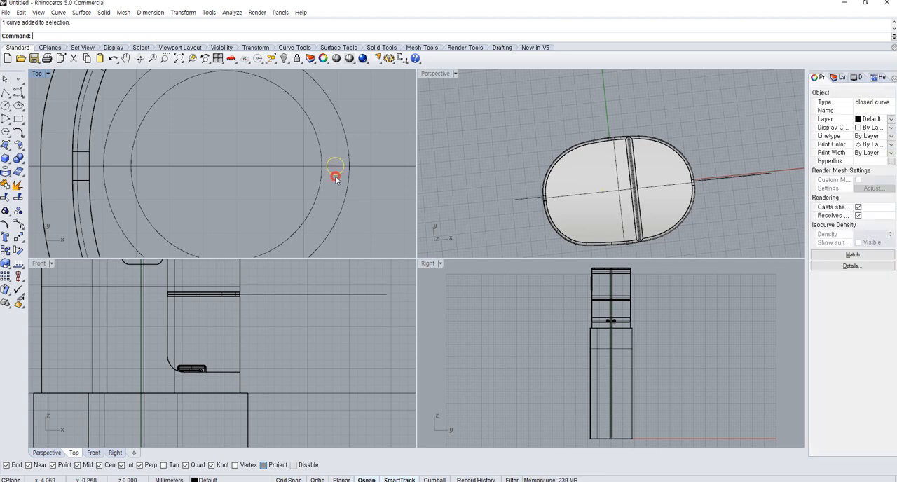
scroll(311, 216, "down", 6)
right_click_drag(310, 216, 314, 178)
left_click(19, 237)
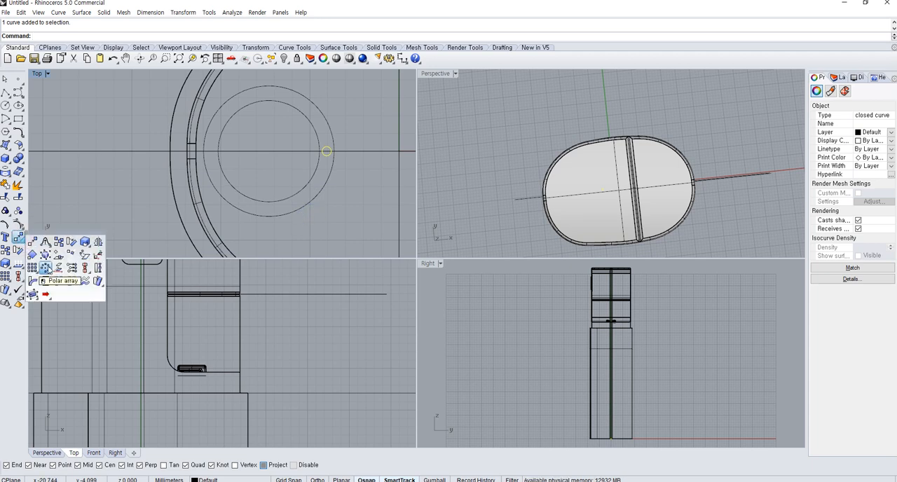
left_click(45, 268)
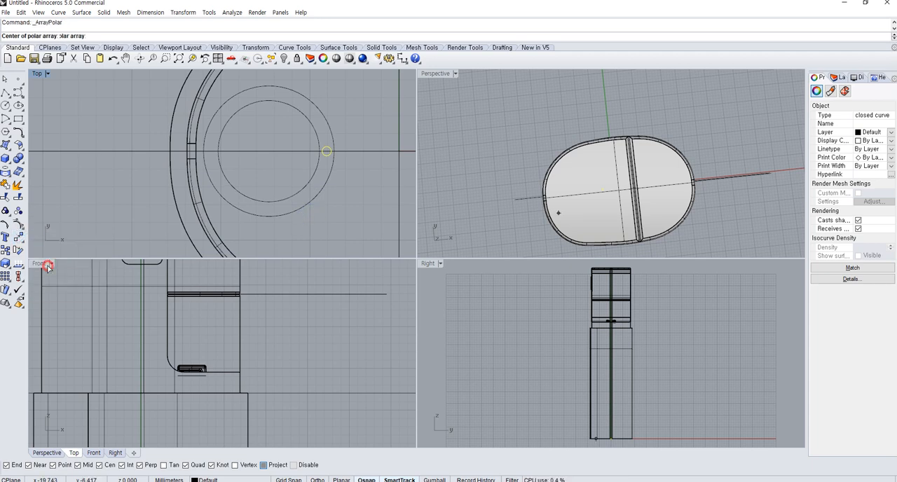
left_click(268, 150)
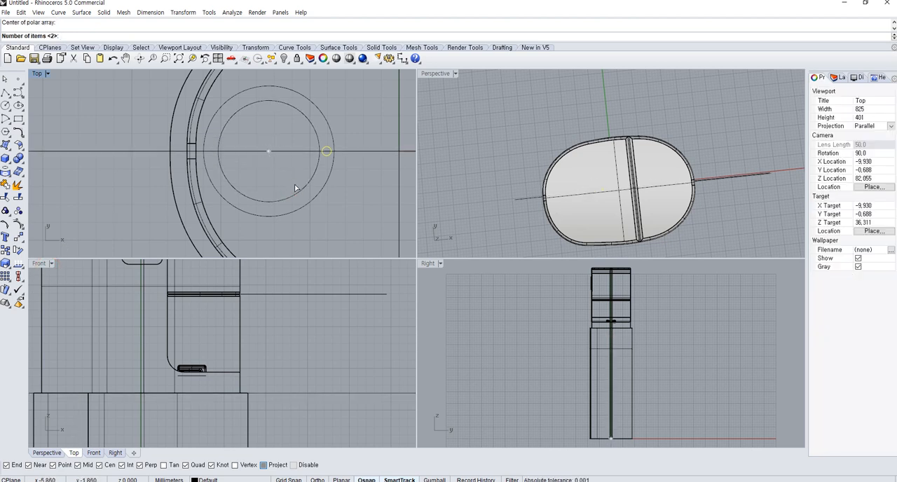
type("12")
key("Return")
key("Return")
key("Return")
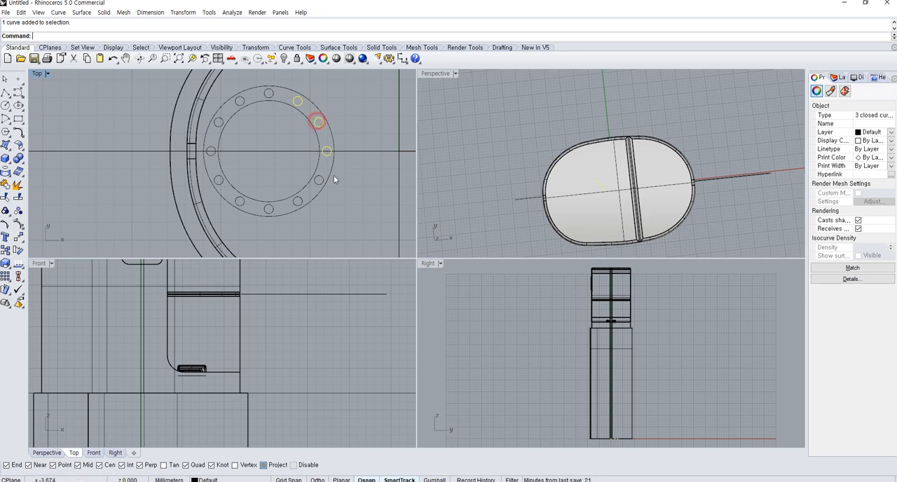
left_click(228, 184, "shift")
left_click(228, 185, "ctrl")
left_click(213, 154, "shift")
left_click(220, 125, "shift")
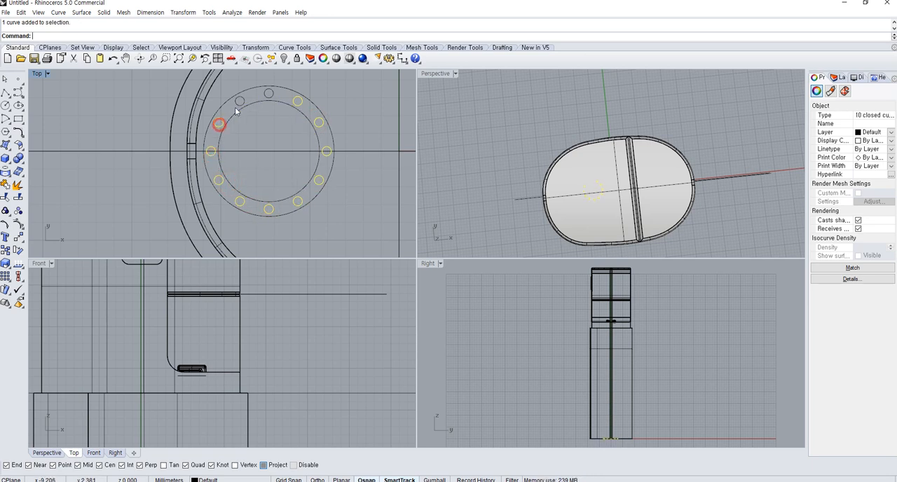
left_click(240, 105, "shift")
left_click(273, 92, "shift")
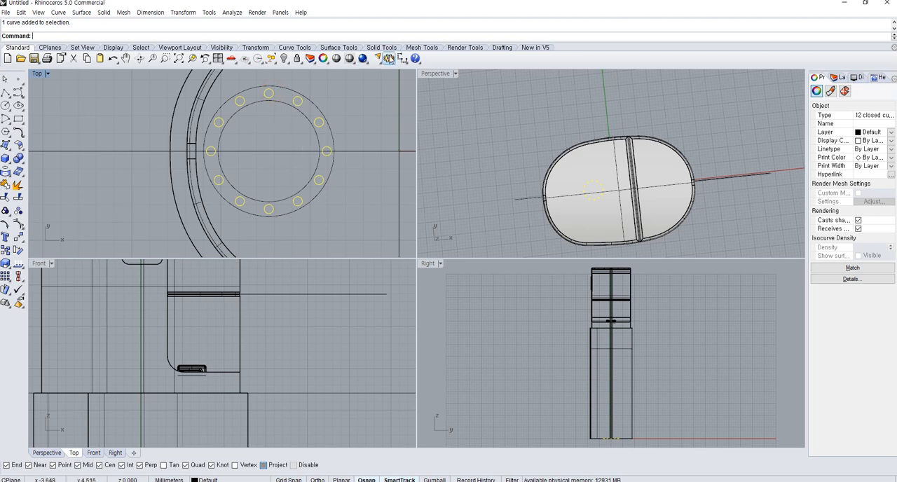
left_click(403, 63)
left_click(464, 76)
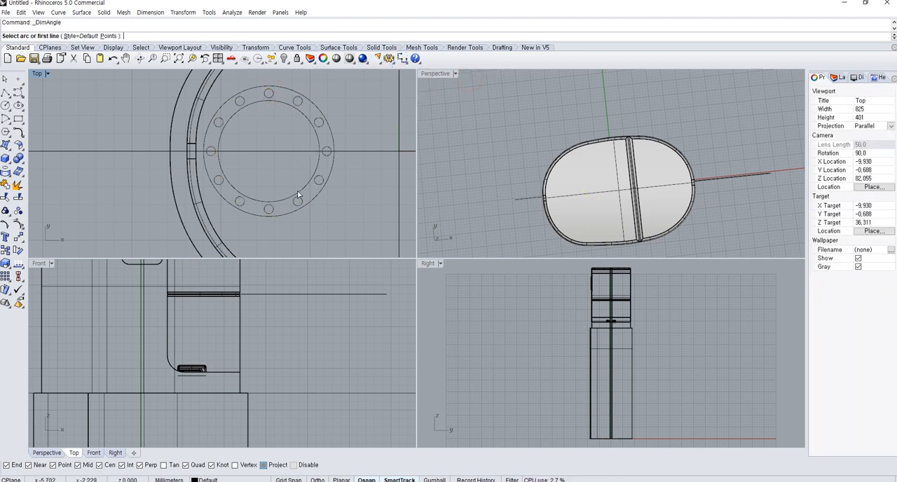
Draw two construction lines from the concentric circles' centre to the centres of two adjacent small circles
left_click(10, 96)
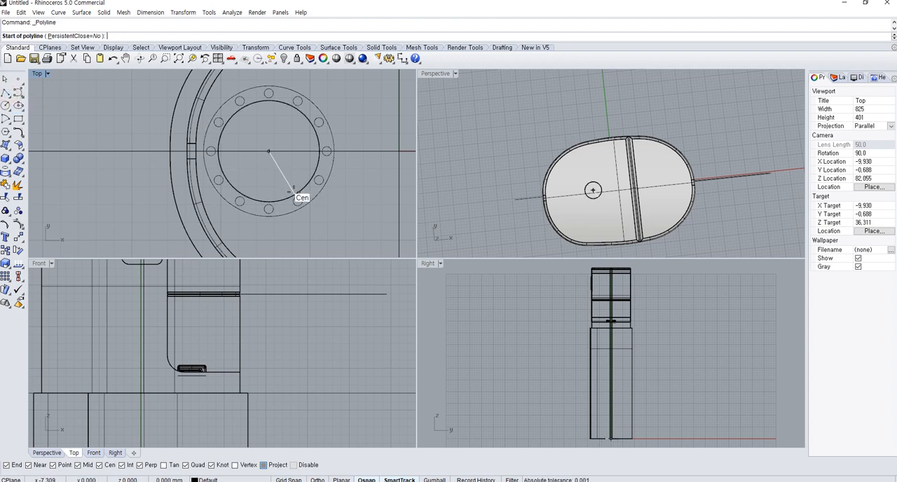
left_click(291, 191)
scroll(320, 150, "up", 10)
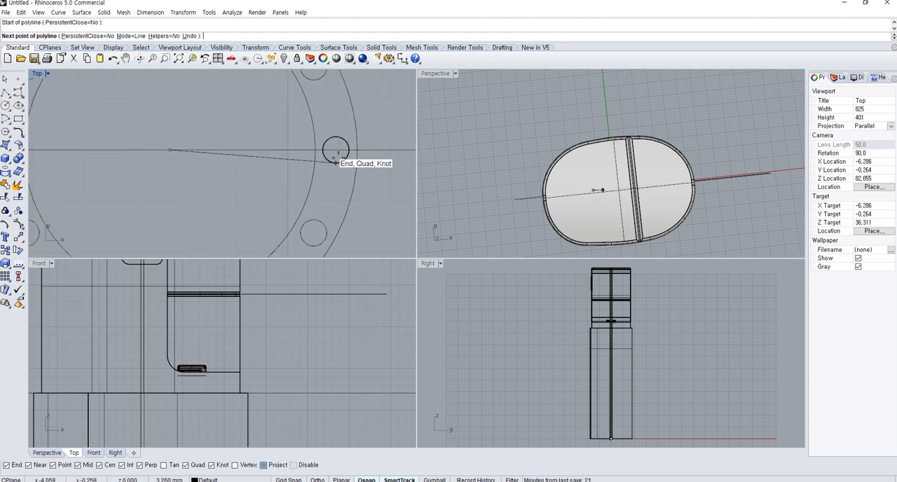
left_click(336, 149)
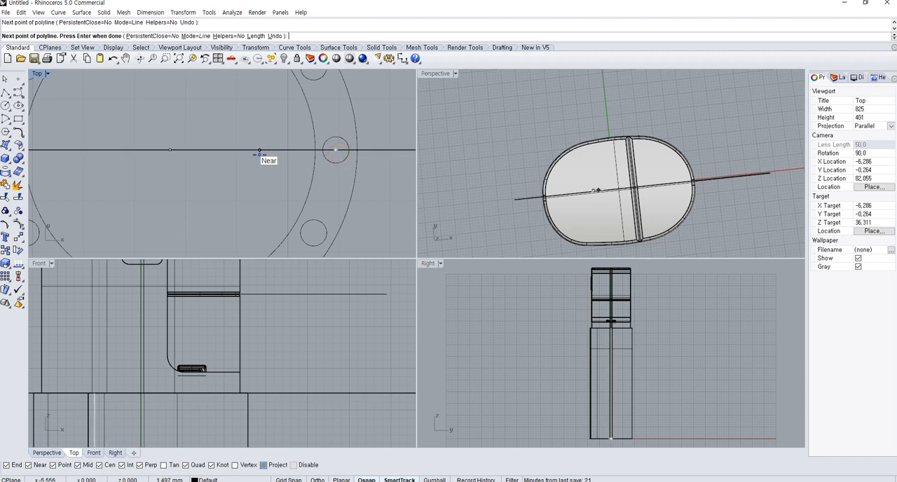
right_click(258, 151)
right_click(234, 150)
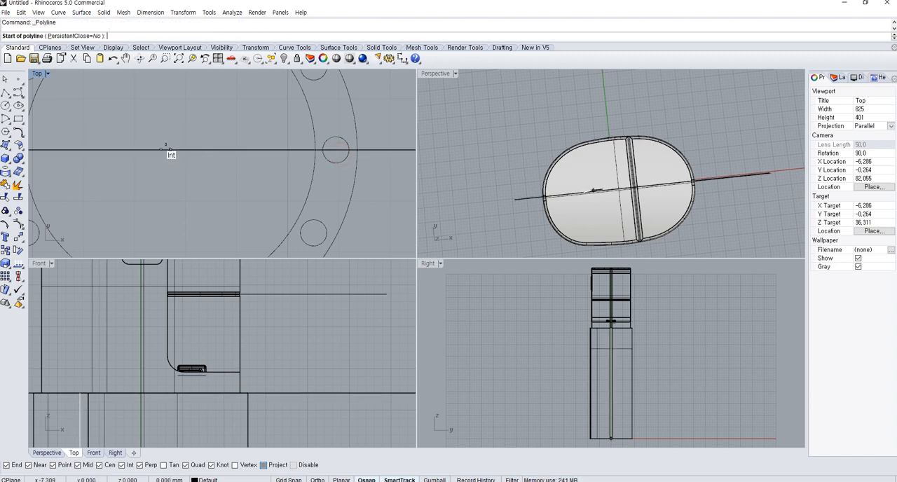
left_click(165, 149)
scroll(241, 154, "up", 4)
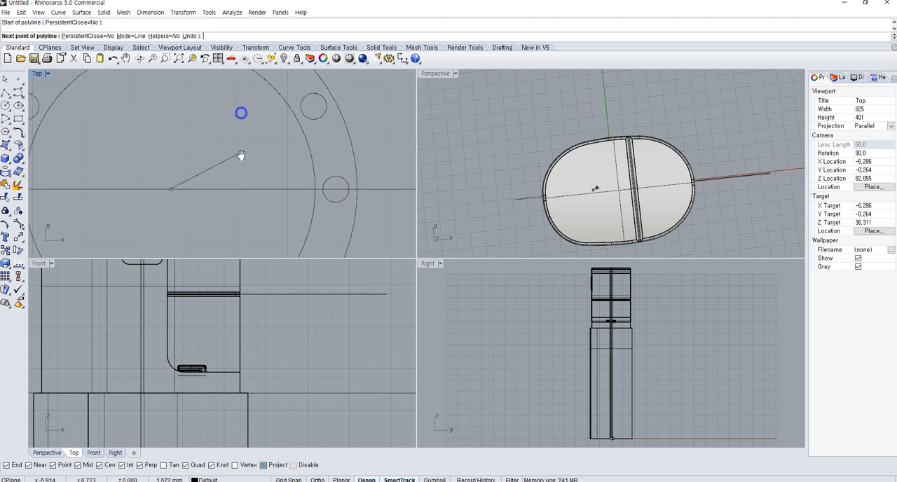
left_click(317, 106)
right_click(326, 121)
Measure the angle between two adjacent small circles with an angle dimension, and delete the dimension
left_click(403, 57)
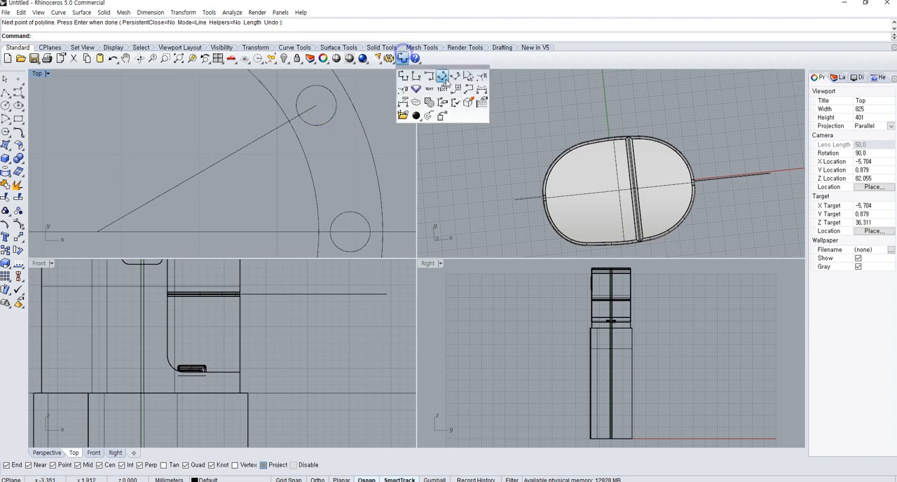
left_click(470, 78)
left_click(204, 176)
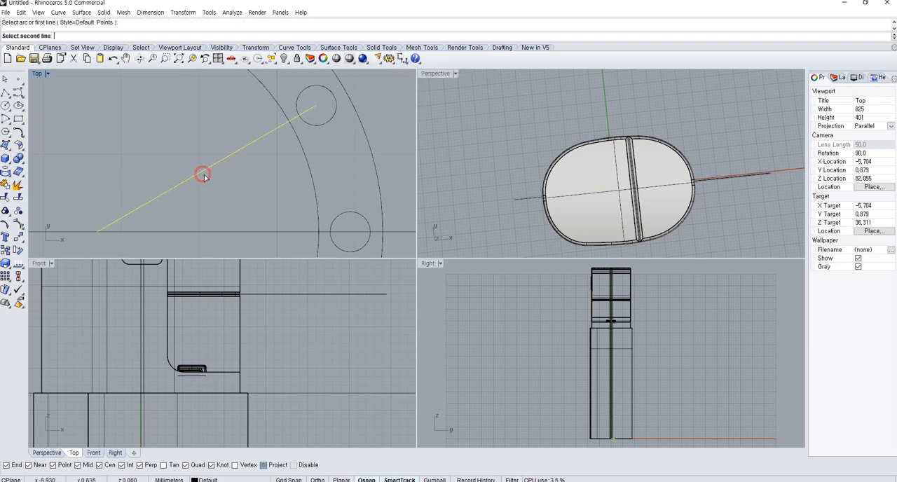
left_click(209, 233)
left_click(210, 231)
right_click(210, 231)
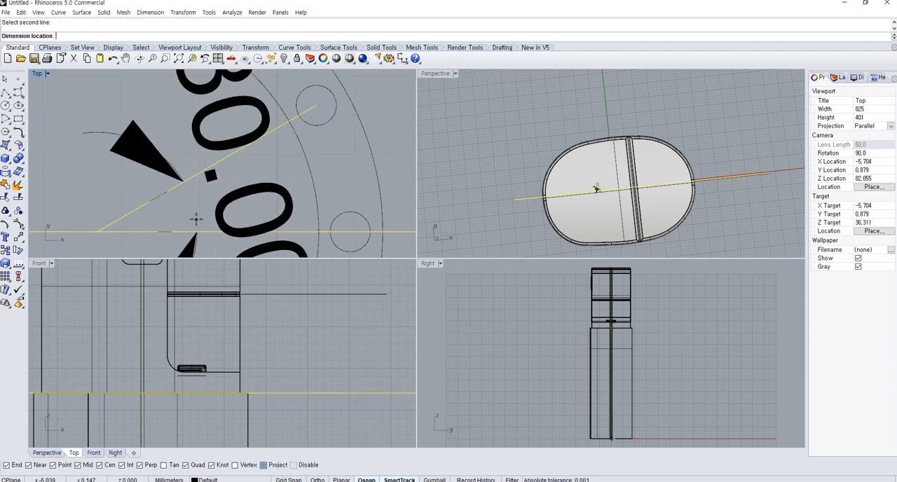
scroll(202, 210, "down", 6)
left_click(207, 205)
left_click(210, 205)
key("Delete")
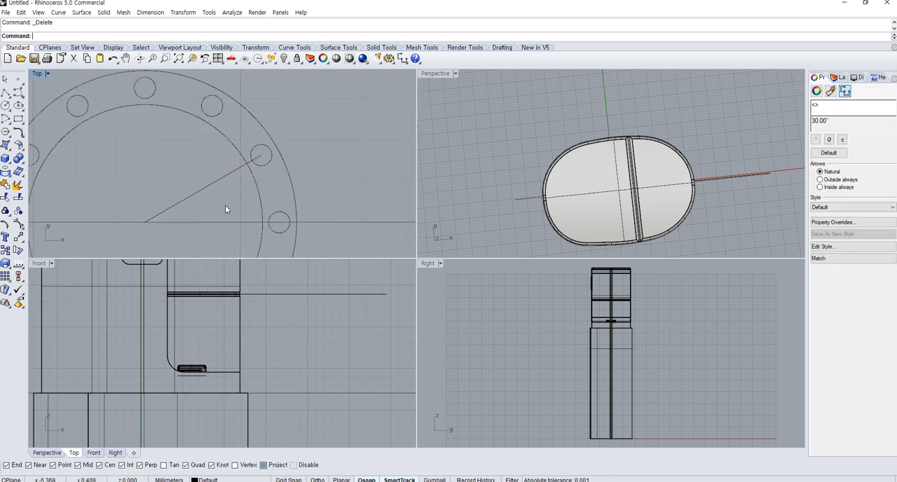
Delete the two construction lines running from the centre to the small circles
left_click(199, 189)
key("Delete")
left_click(279, 224)
left_click(280, 225)
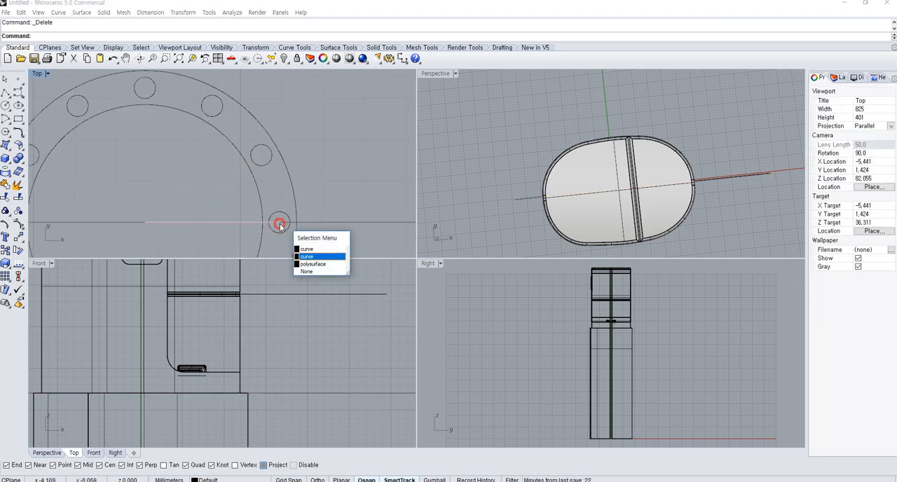
right_click(280, 225)
key("Delete")
Rotate all twelve small circles 15 degrees about the centre of the concentric circles
scroll(281, 224, "down", 8)
right_click_drag(280, 227, 288, 199)
left_click(290, 200)
left_click(281, 220, "shift")
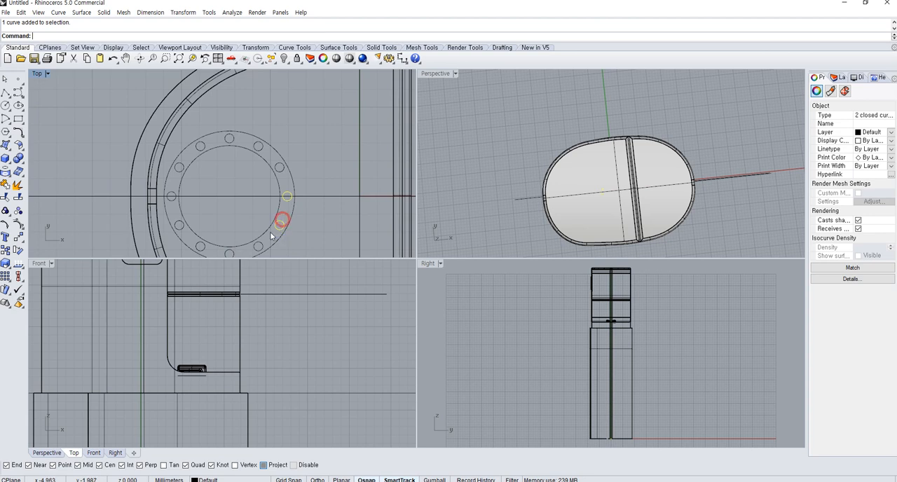
left_click(199, 247, "shift")
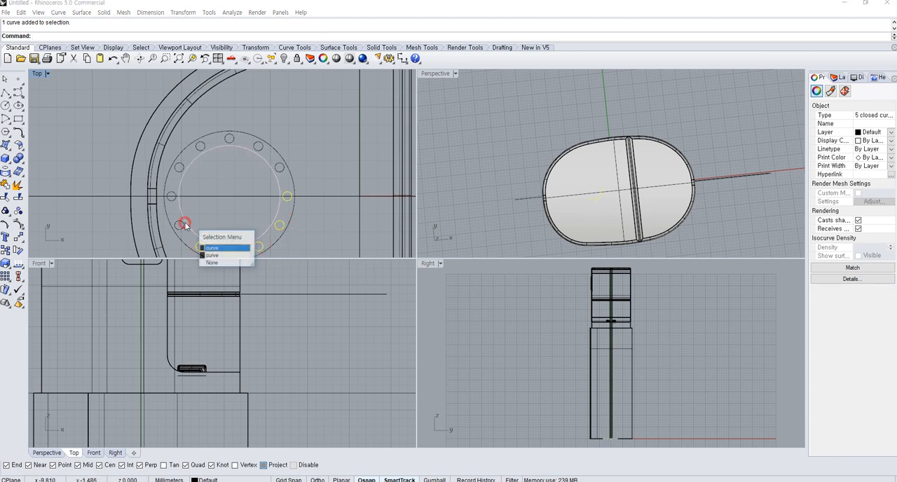
left_click(210, 242)
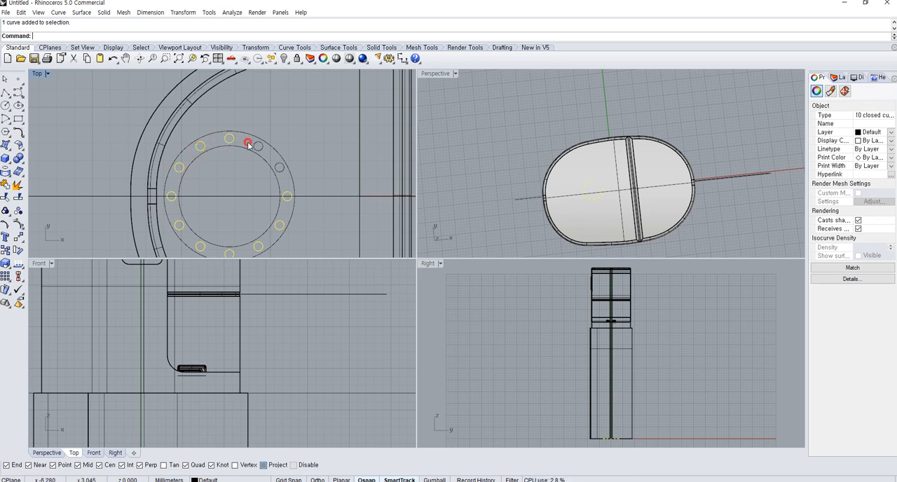
left_click(18, 251)
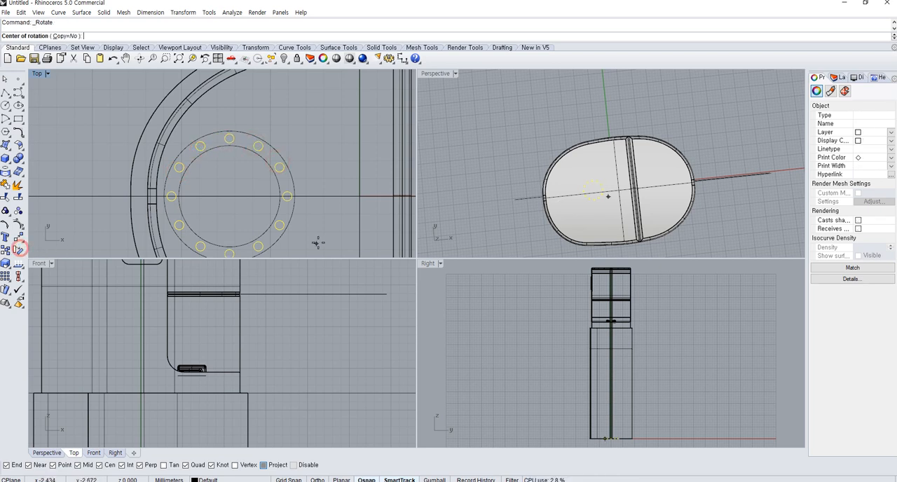
left_click(272, 237)
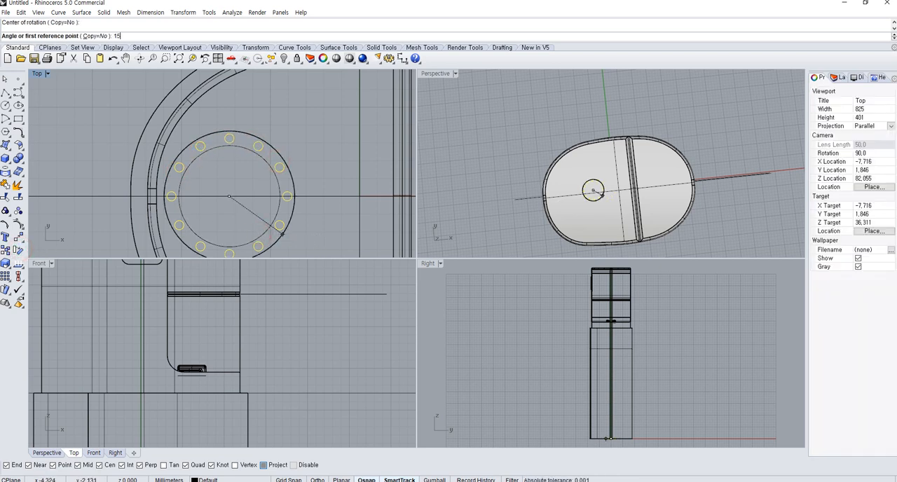
key("Return")
left_click(330, 227)
right_click_drag(286, 214, 304, 184)
scroll(305, 184, "up", 2)
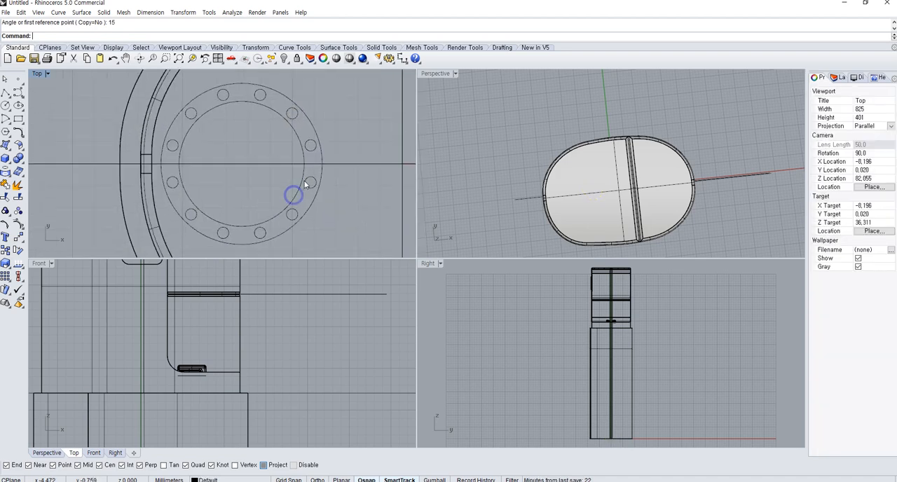
Move the inner concentric circle vertically up about 59.54 mm to the container's upper part
right_click_drag(560, 186, 550, 142)
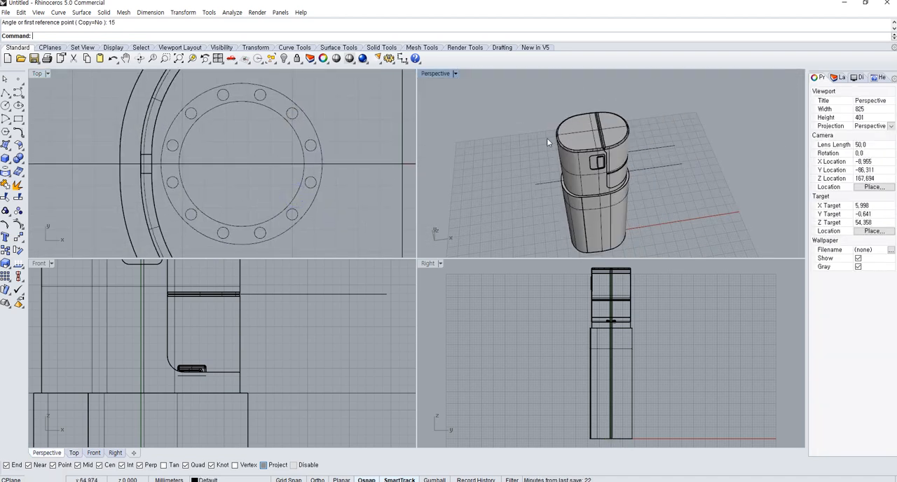
scroll(278, 178, "down", 2)
scroll(283, 179, "down", 2)
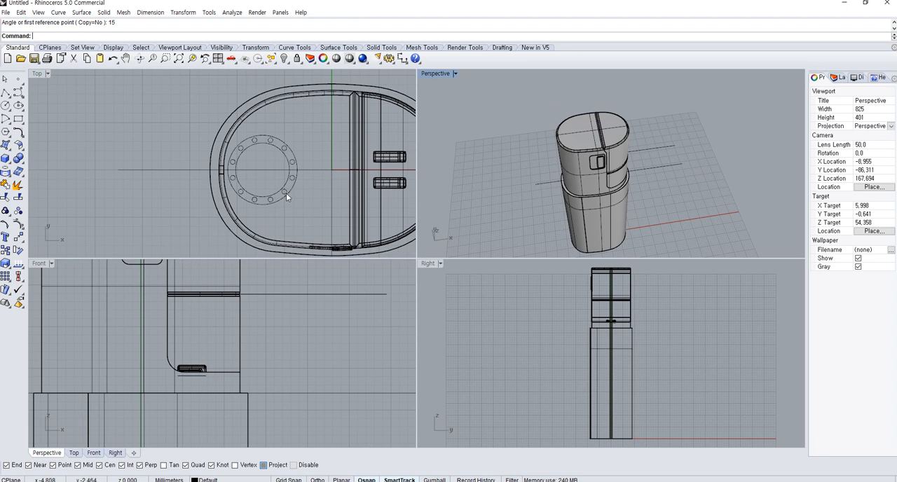
scroll(286, 197, "up", 3)
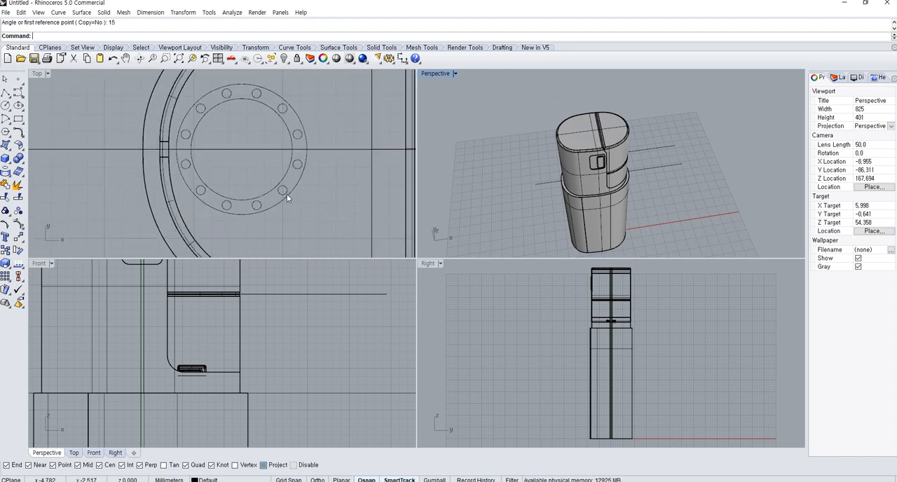
left_click(281, 180)
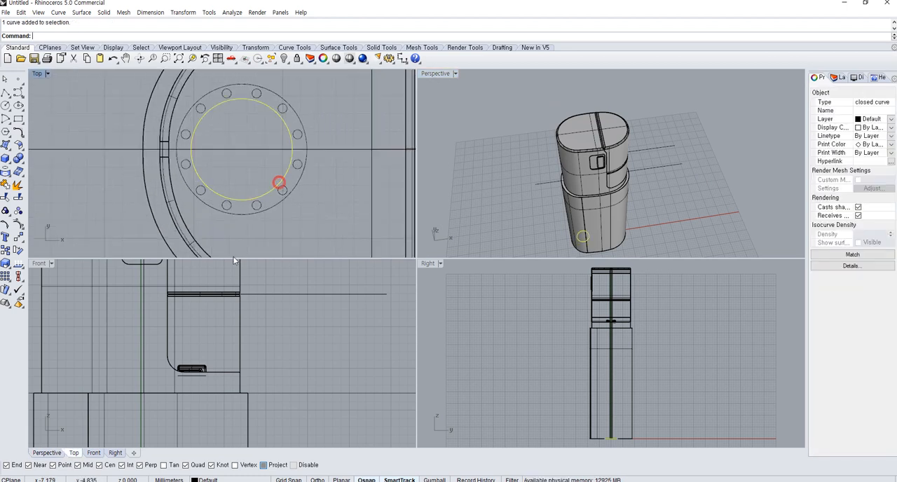
scroll(192, 334, "down", 3)
type("m")
key("Return")
left_click(268, 386)
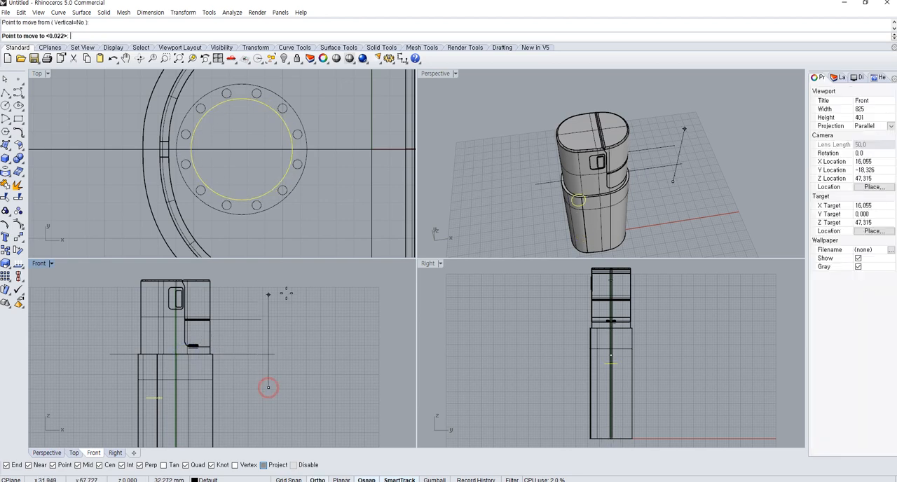
right_click_drag(286, 289, 289, 351)
left_click(293, 278, "shift")
Try to move the inner circle down about 9.83 mm toward the level of the hooks, and undo the move
key("Return")
left_click(261, 354)
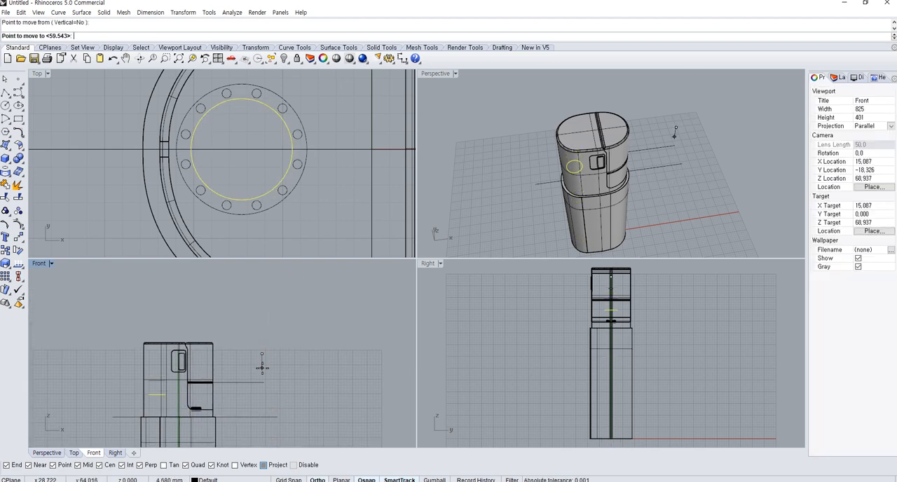
left_click(270, 386)
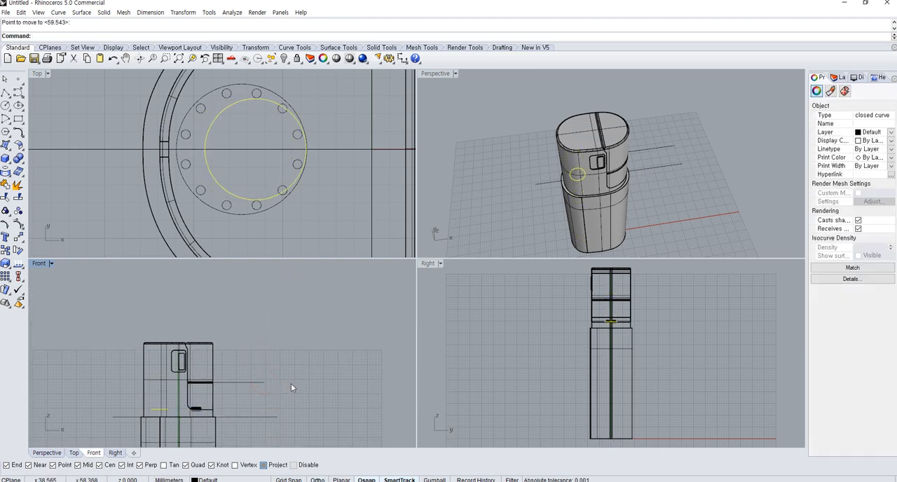
key("ctrl+z")
Move the inner circle straight down to the level of the hooks near the bottom of the container's upper part
key("Return")
left_click(320, 338)
left_click(322, 363, "shift")
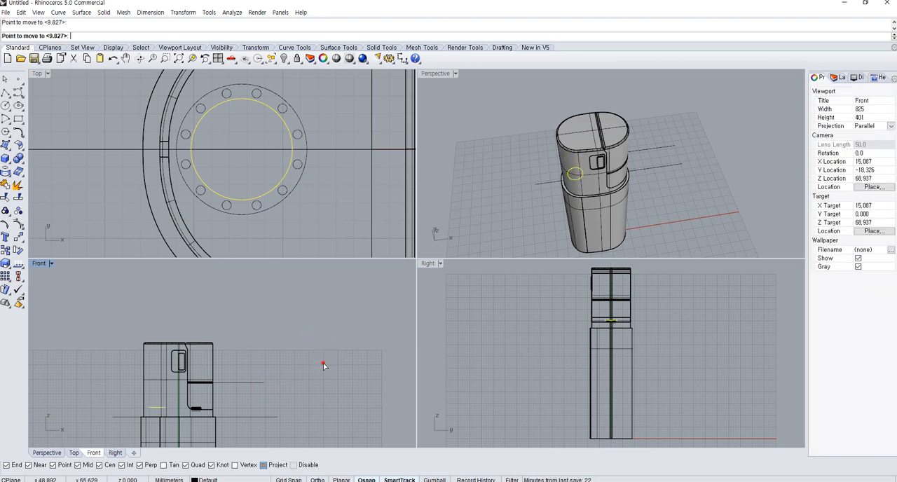
left_click(6, 171)
left_click(46, 190)
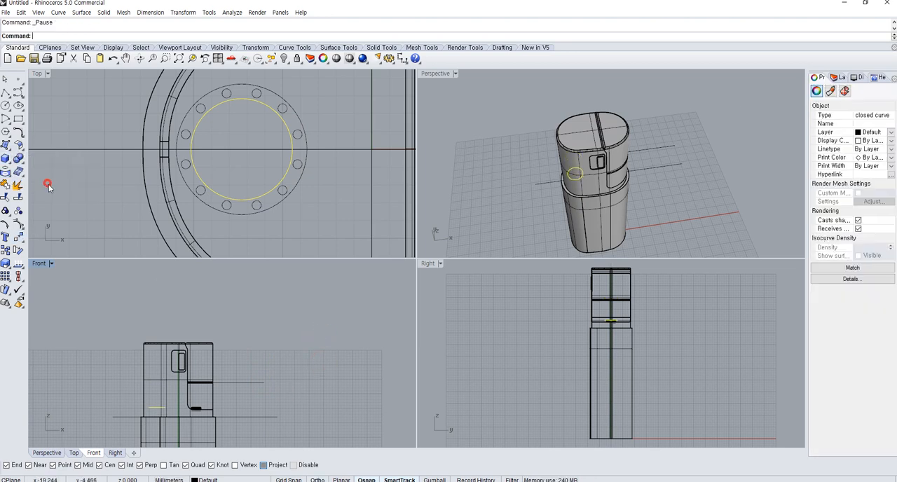
Extrude the inner circle up about 36.6 mm into a solid cylinder and subtract it from the container's main body
left_click(156, 302)
left_click(597, 152)
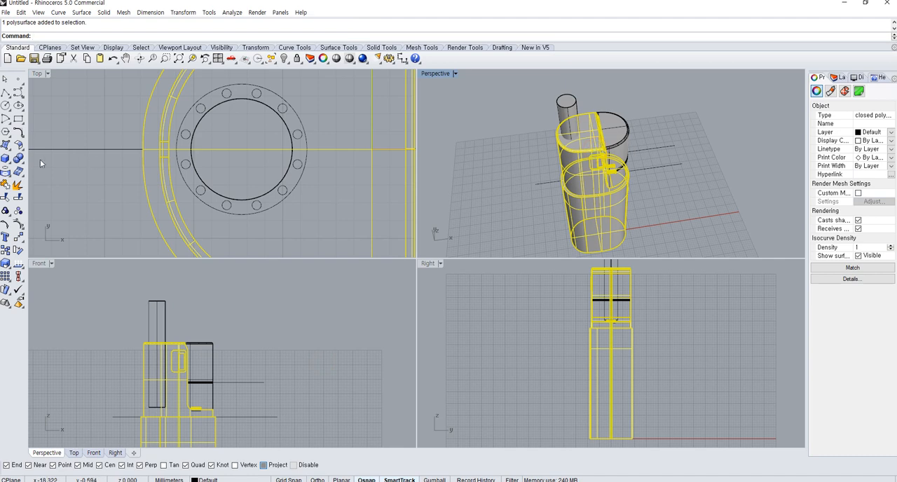
left_click(8, 161)
left_click(19, 161)
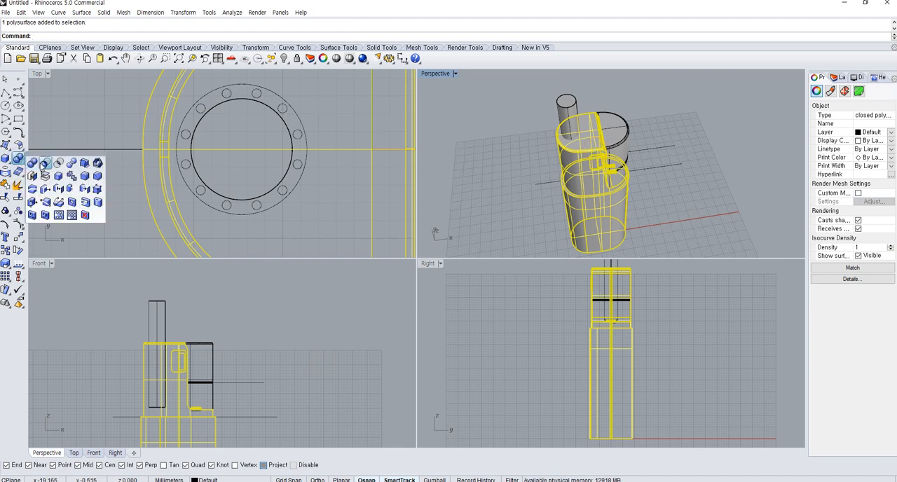
left_click(43, 165)
left_click(567, 112)
right_click(537, 101)
right_click_drag(535, 100, 544, 145)
scroll(402, 176, "up", 2)
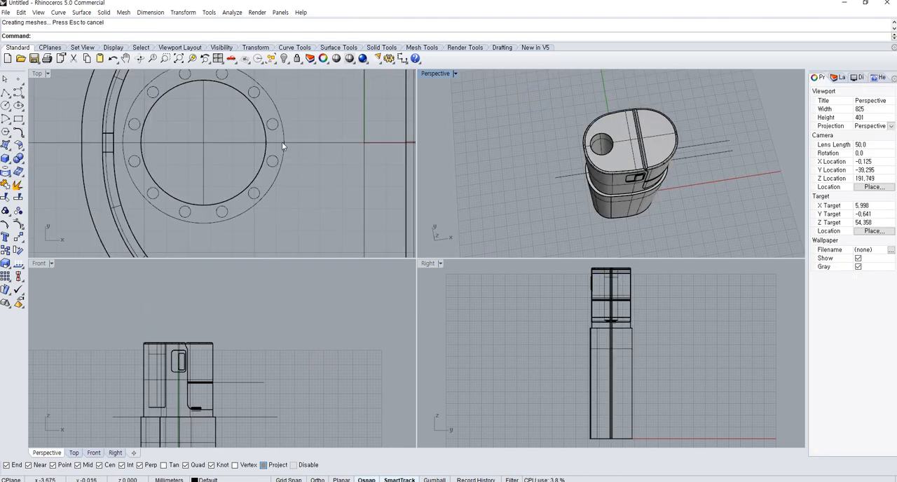
Try a closed pipe of 0.1 mm radius along the outer concentric circle, and undo it
left_click(282, 140)
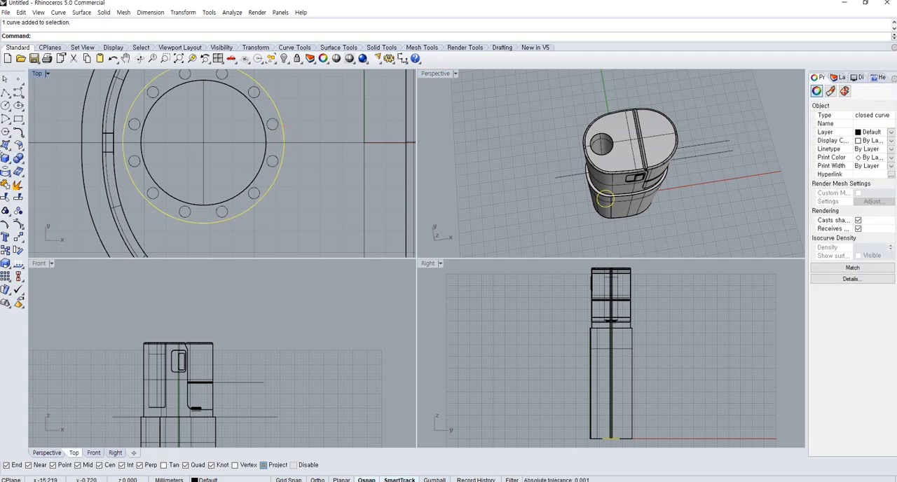
left_click(19, 197)
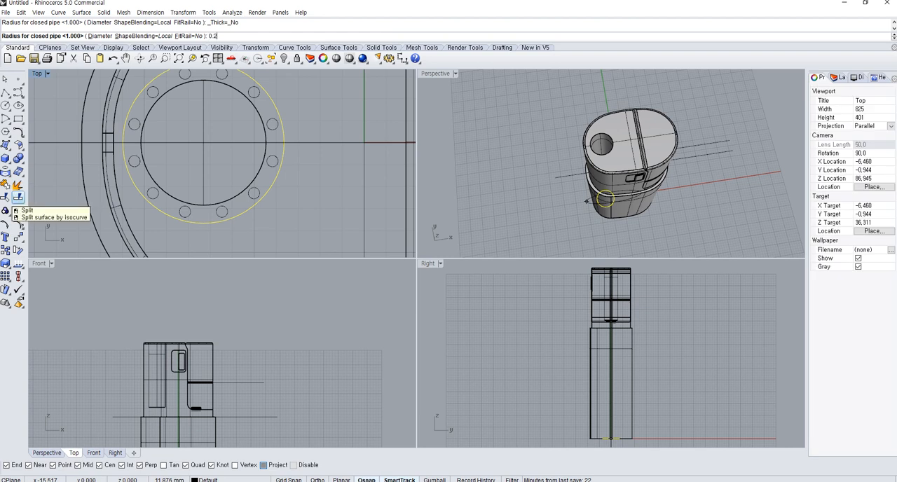
key("Return")
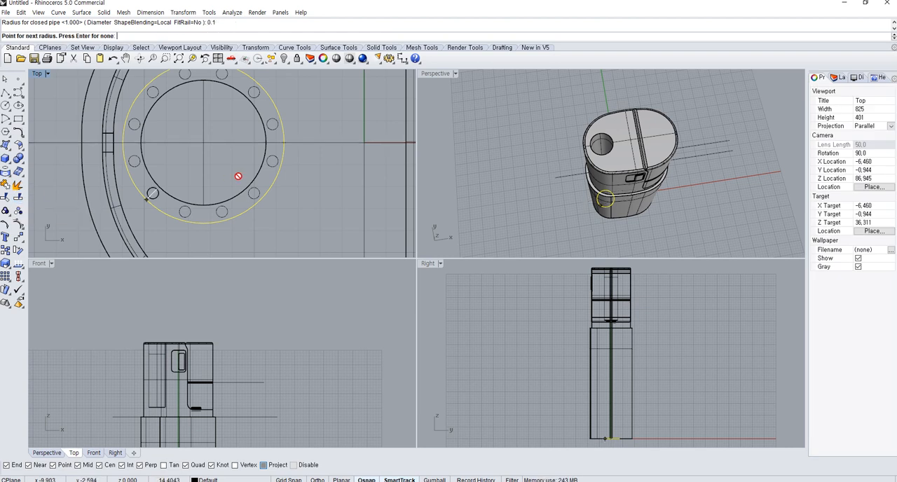
key("Return")
key("ctrl+z")
Create a closed pipe of 0.05 mm radius along the outer concentric circle
key("Return")
type(".05")
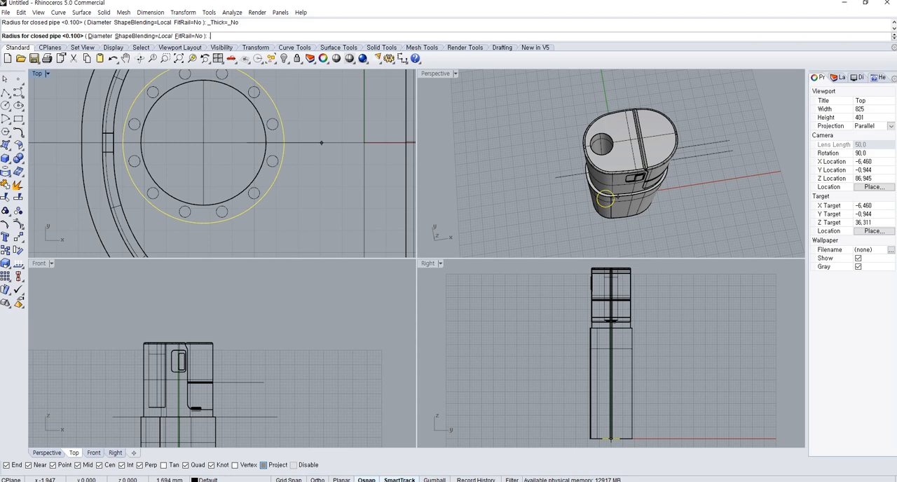
key("Return")
key("Return")
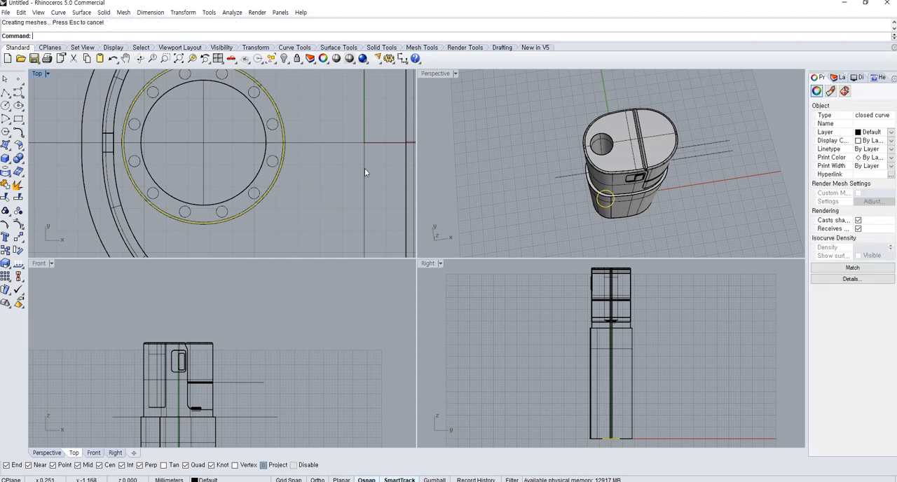
Move the ring-shaped pipe straight up to just below the container's top surface
left_click(274, 202)
left_click(272, 199)
type("M")
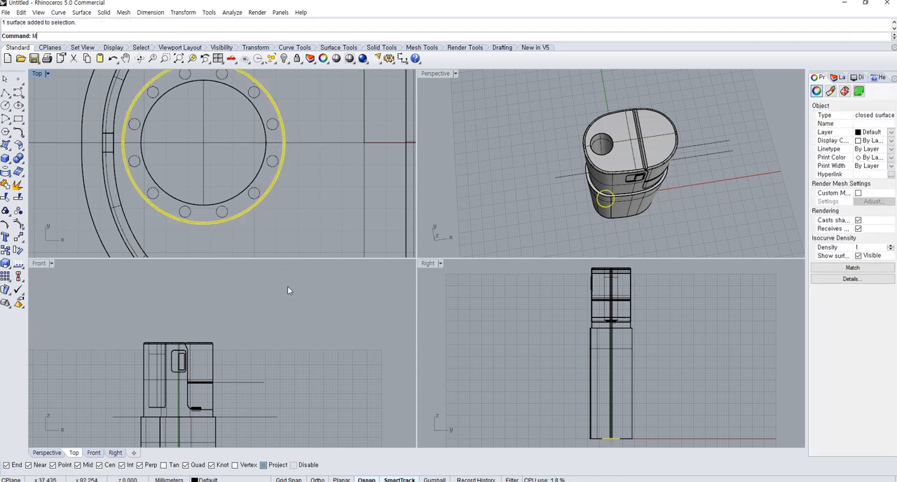
type("ove")
key("Return")
left_click(312, 407)
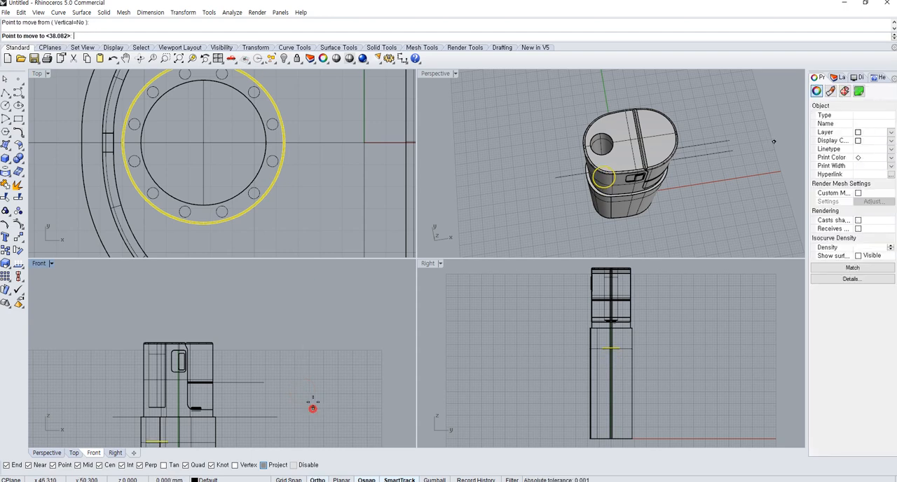
left_click(313, 308)
scroll(134, 367, "up", 10)
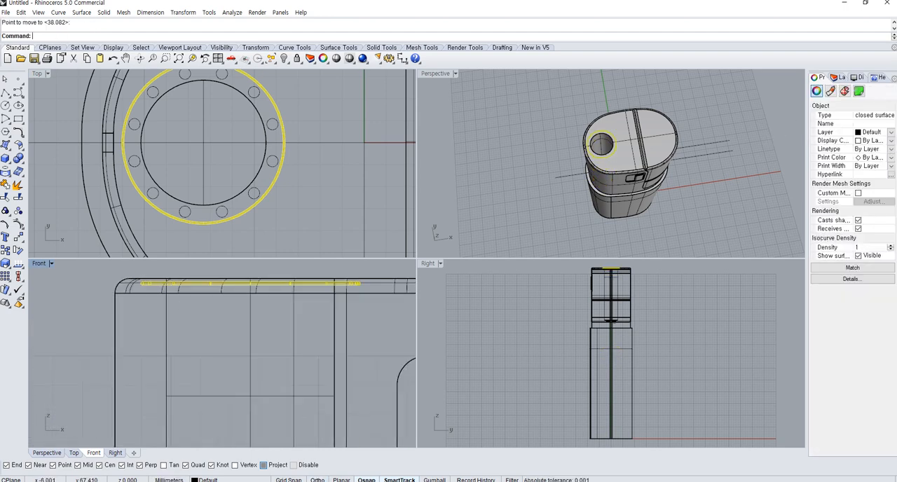
Move the pipe up about 0.22 mm so its underside rests on the container's top surface
right_click_drag(241, 408, 265, 433)
scroll(157, 298, "up", 9)
right_click(166, 318)
scroll(175, 329, "up", 4)
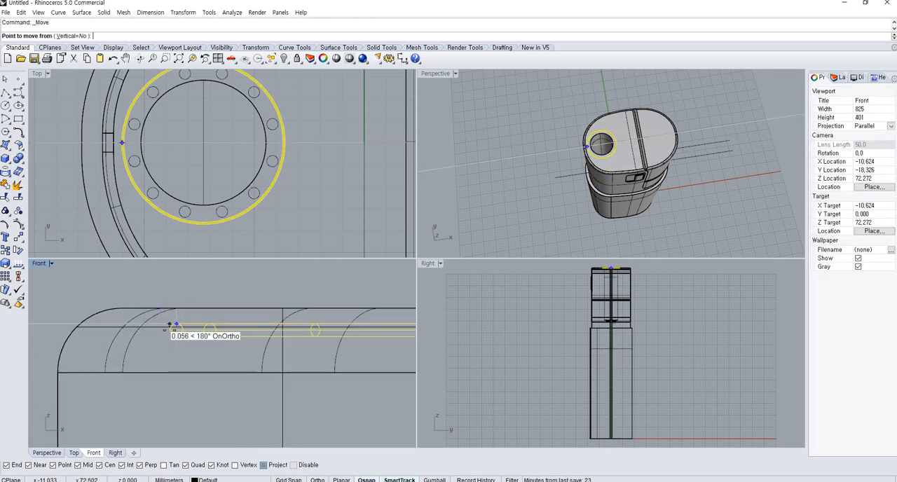
right_click_drag(386, 347, 94, 330)
right_click_drag(344, 313, 209, 323)
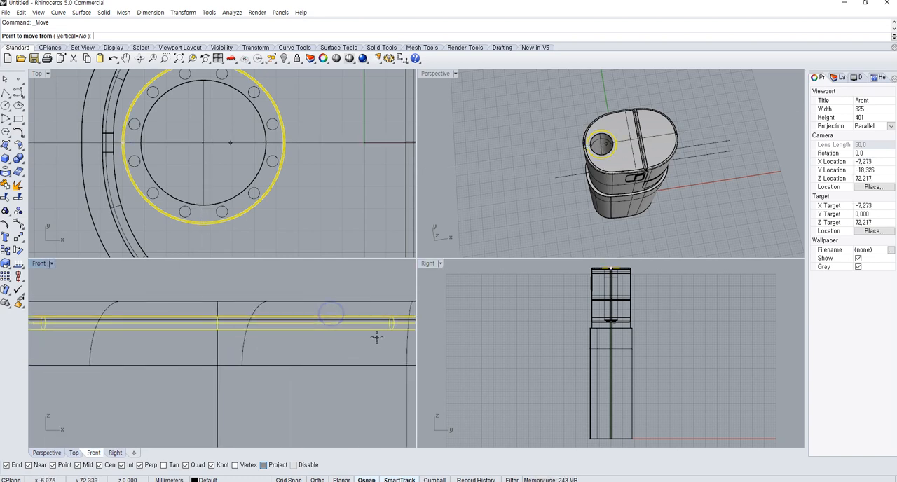
scroll(361, 328, "up", 6)
scroll(102, 290, "down", 6)
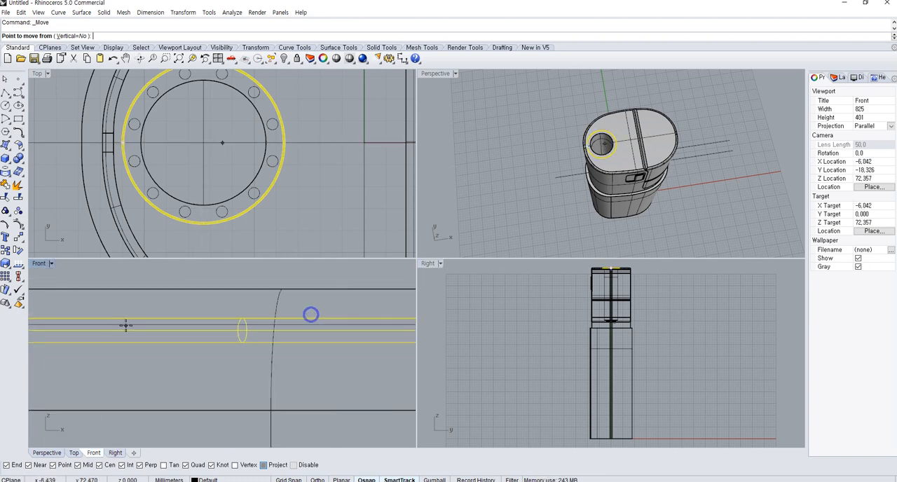
left_click(373, 329)
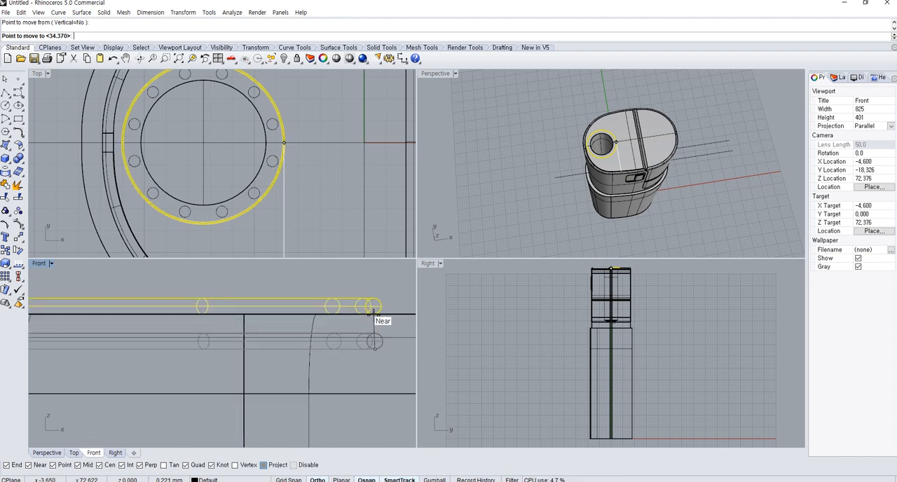
left_click(372, 314)
left_click(350, 243)
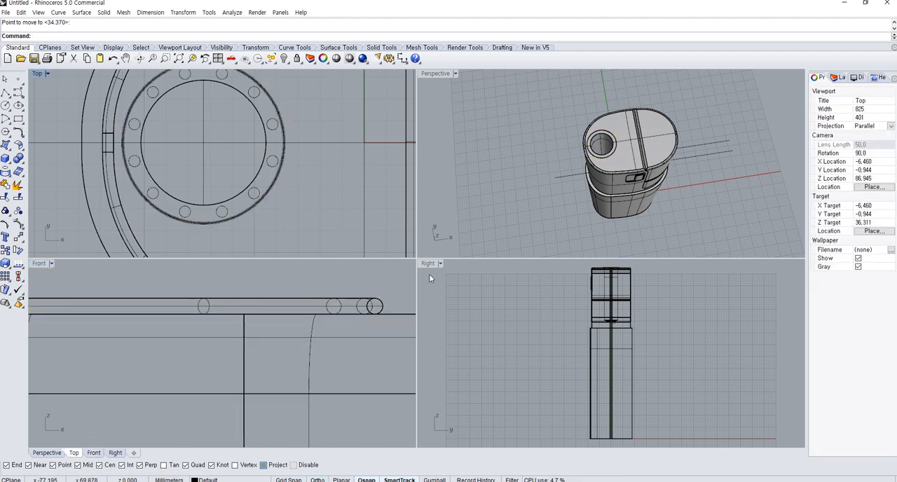
Move the pipe down by its radius so its centreline lies level with the container's top surface
scroll(396, 301, "up", 6)
right_click(373, 310)
left_click(373, 310)
right_click(373, 311)
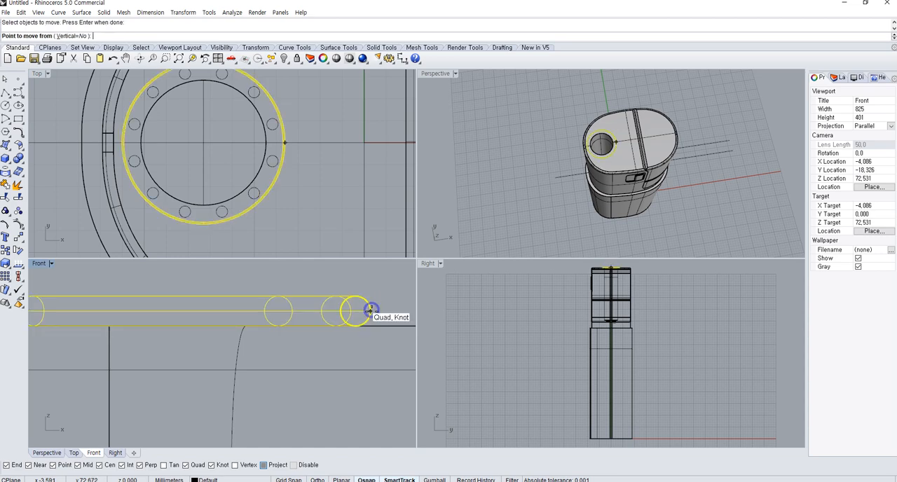
left_click(371, 311)
left_click(373, 326)
Subtract the pipe from the main body to cut a ring groove around the round opening, and check it in Rendered display
scroll(603, 140, "up", 5)
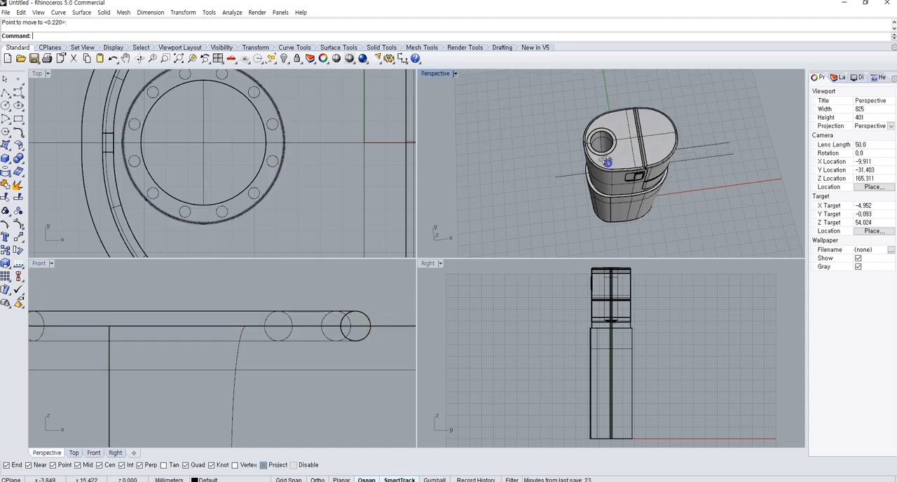
left_click(605, 168)
left_click(21, 162)
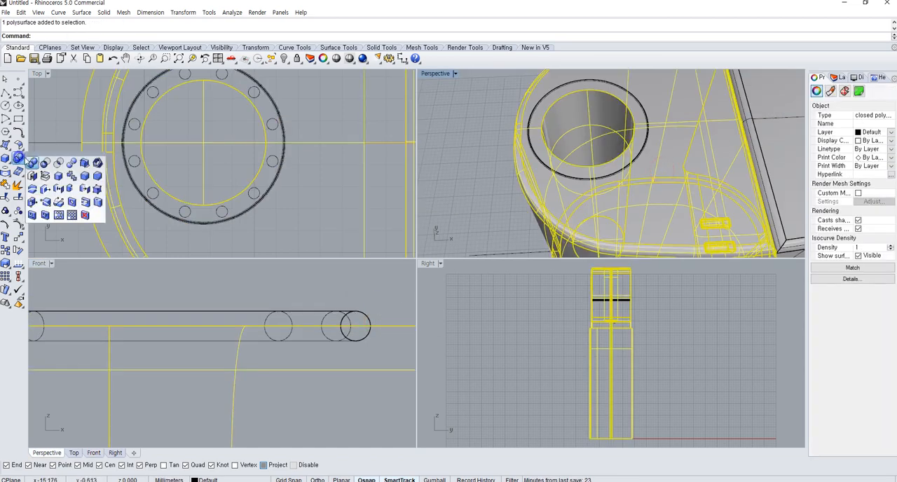
left_click(42, 163)
left_click(608, 174)
right_click(607, 173)
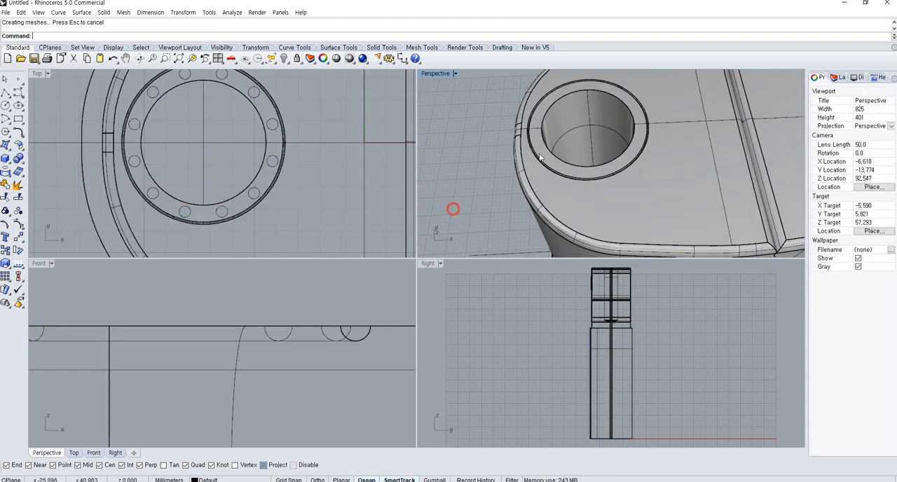
scroll(589, 202, "up", 5)
key("ctrl+alt+r")
mouse_move(589, 202)
right_mouse_down()
mouse_move(641, 203)
mouse_move(650, 198)
mouse_move(647, 188)
mouse_move(622, 206)
right_mouse_up()
scroll(641, 203, "down", 5)
key("ctrl+alt+s")
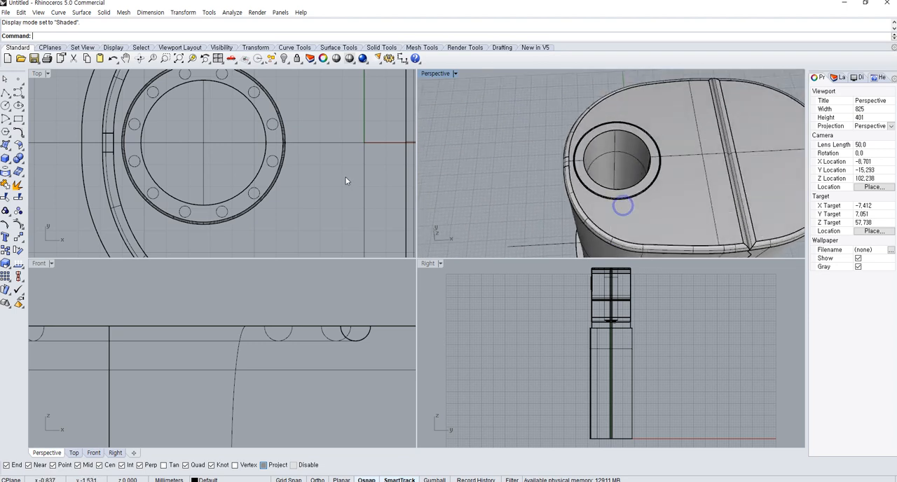
Extrude all twelve small circles upward about 93 mm as solids, extending past the container's top
left_click(271, 162)
left_click(273, 129, "shift")
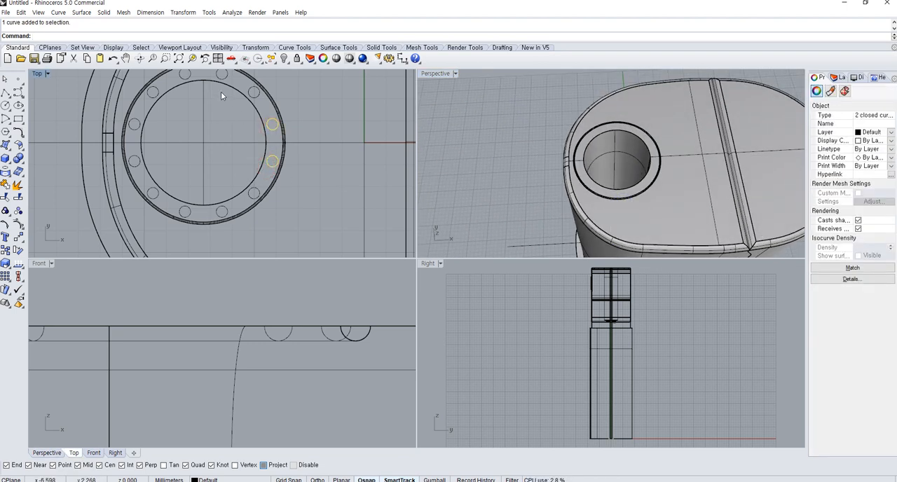
left_click(193, 77, "shift")
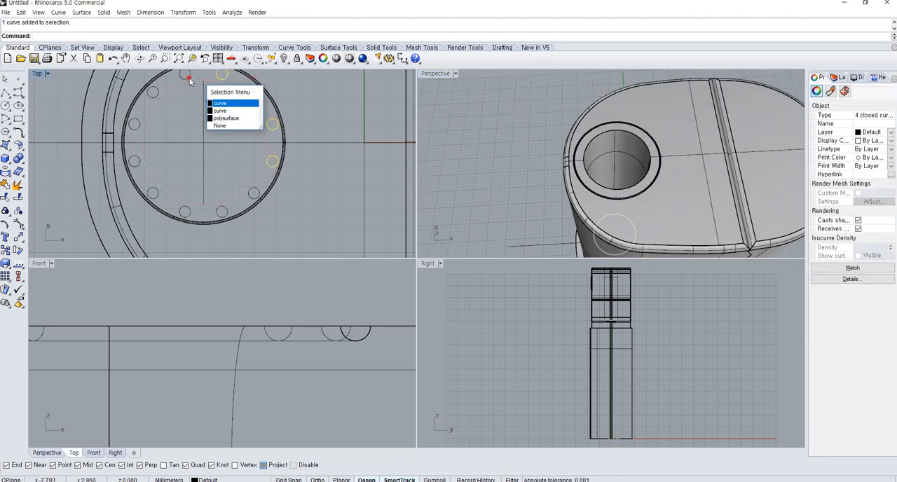
left_click(187, 78, "shift")
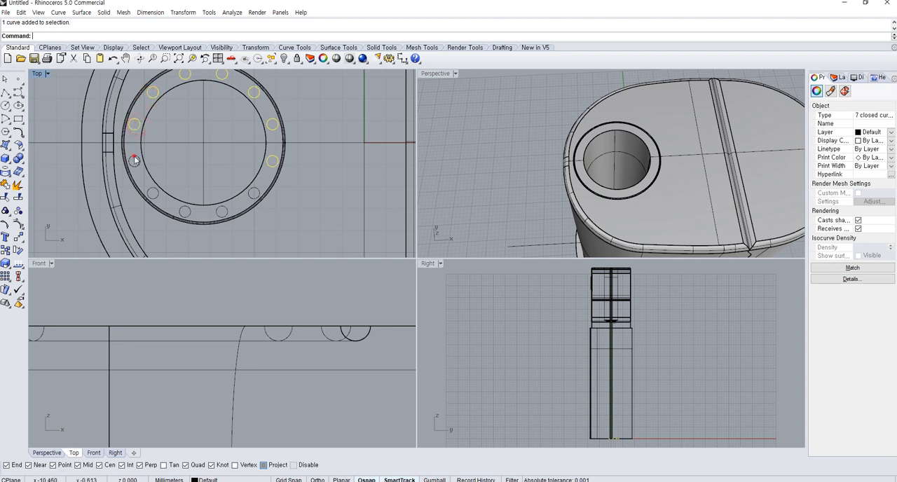
left_click(184, 213, "shift")
left_click(221, 216, "shift")
left_click(255, 199, "shift")
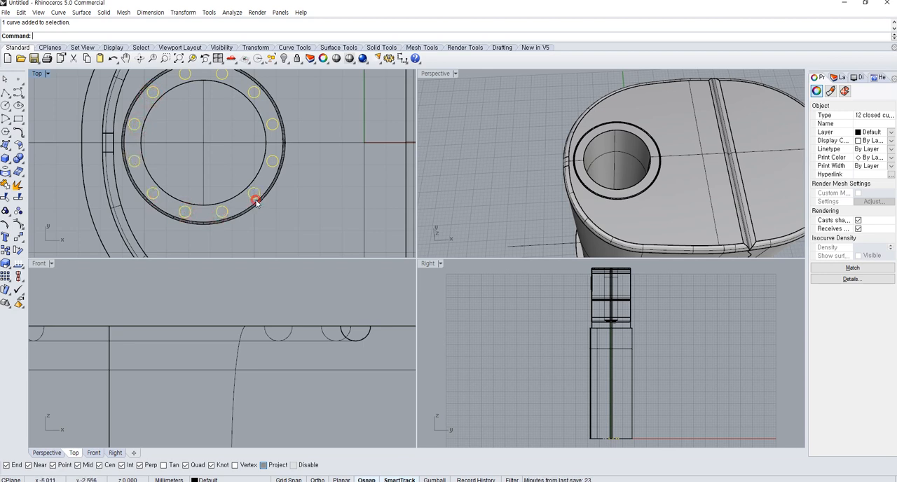
left_click(6, 159)
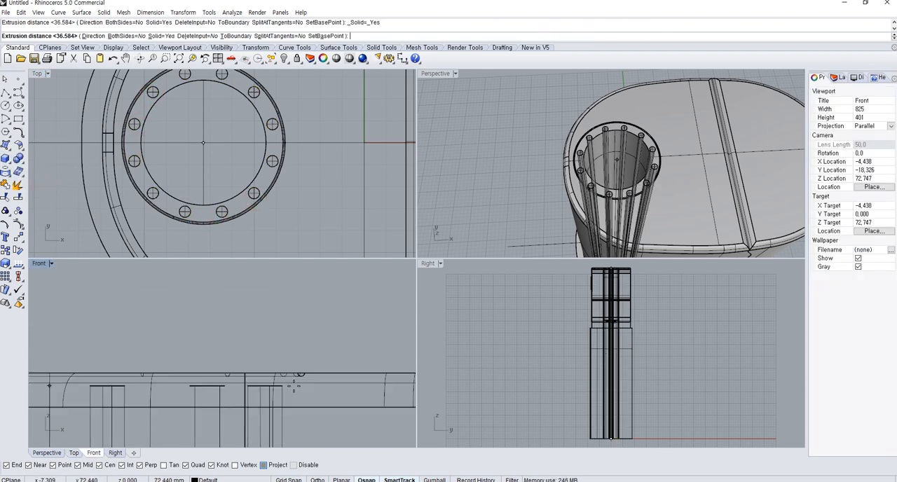
scroll(290, 317, "down", 3)
scroll(289, 317, "down", 3)
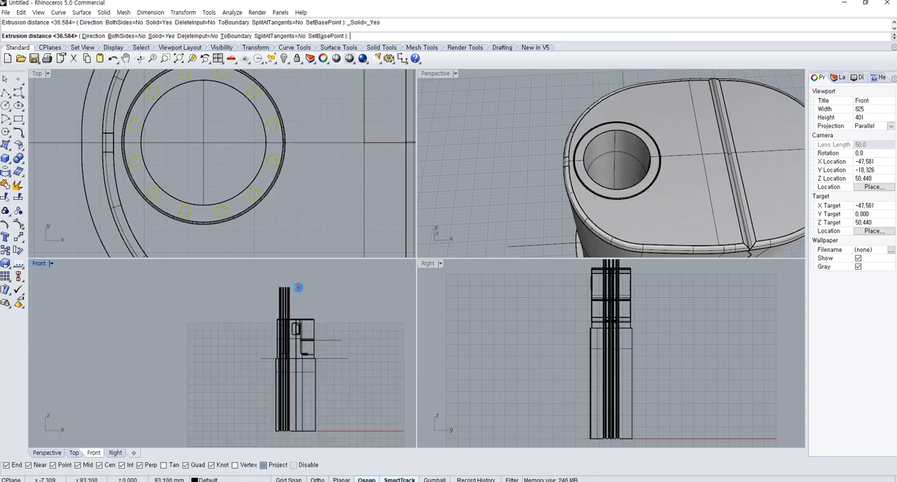
Move the twelve cylinders straight up about 60.4 mm and another 7.45 mm, leaving their lower ends shallowly inside the container's top
left_click(336, 307)
type("m")
key("space")
left_click(350, 430)
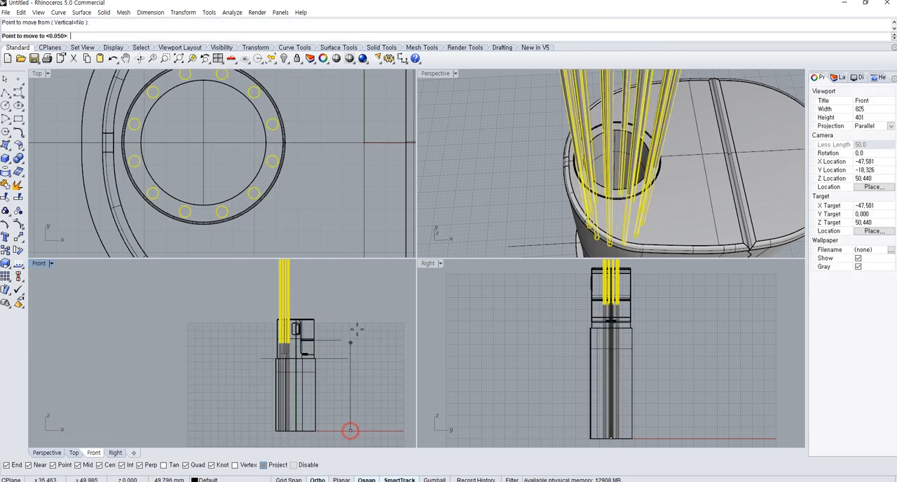
left_click(357, 338, "shift")
scroll(278, 324, "up", 8)
key("space")
left_click(388, 341)
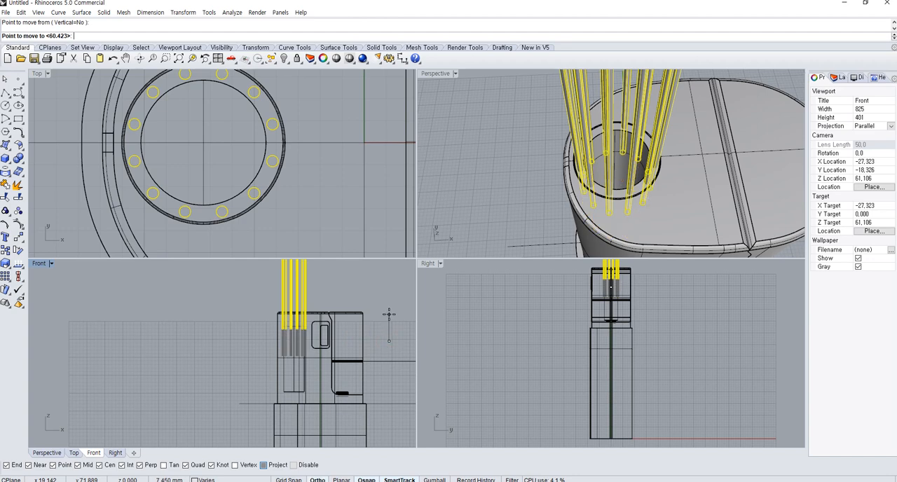
left_click(389, 314, "shift")
Subtract the twelve cylinders from the main body to cut the ring of small holes around the round opening
right_click_drag(574, 155, 634, 118)
left_click(652, 156)
right_click_drag(652, 156, 579, 203)
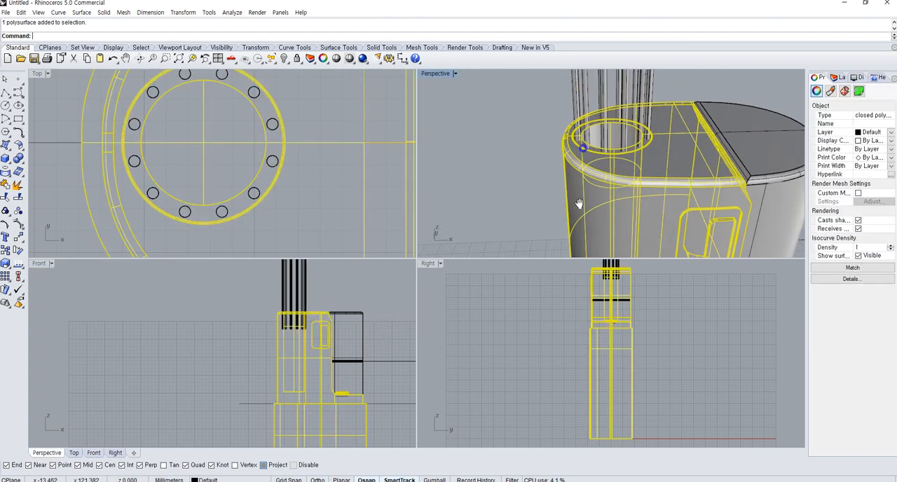
scroll(579, 202, "down", 3)
left_click(24, 156)
left_click(46, 163)
right_click_drag(250, 312, 249, 353)
left_click_drag(335, 319, 208, 285)
right_click(207, 284)
scroll(582, 192, "up", 12)
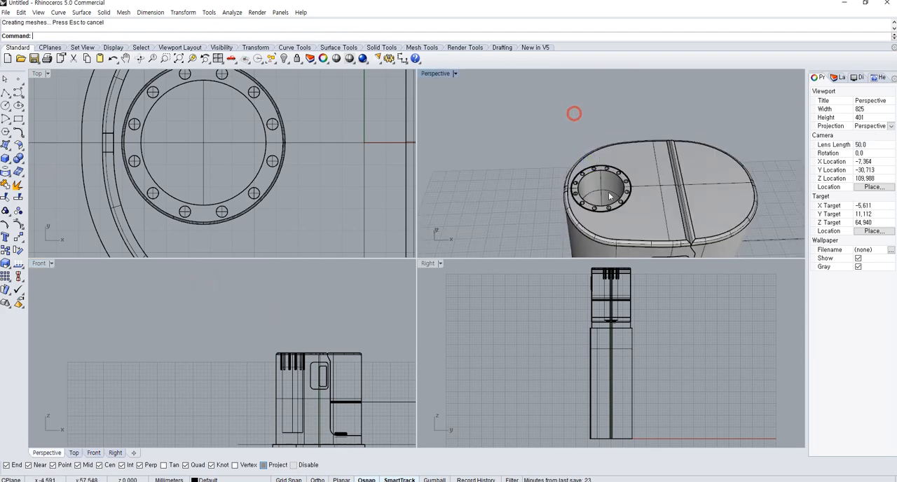
Examine the twelve holes and the groove around the round opening, enlarging the Perspective view
mouse_move(590, 215)
right_mouse_down()
mouse_move(678, 223)
mouse_move(632, 227)
mouse_move(587, 208)
right_mouse_up()
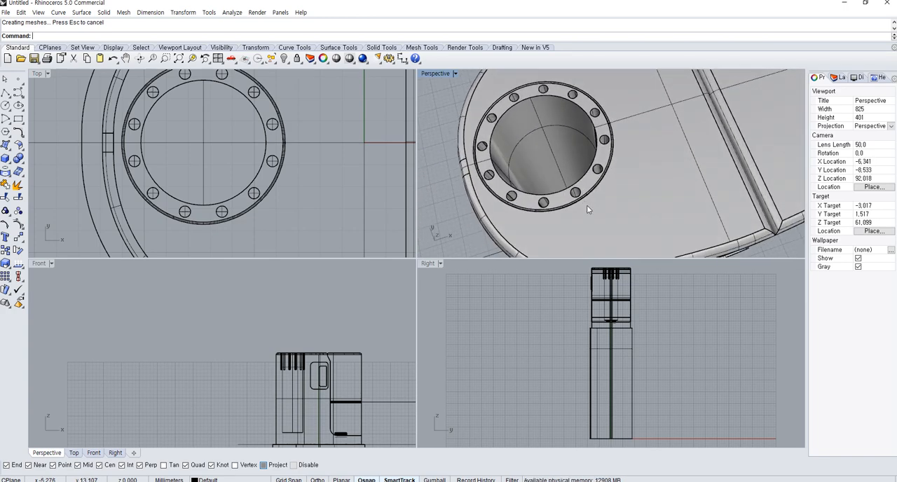
left_click(534, 161)
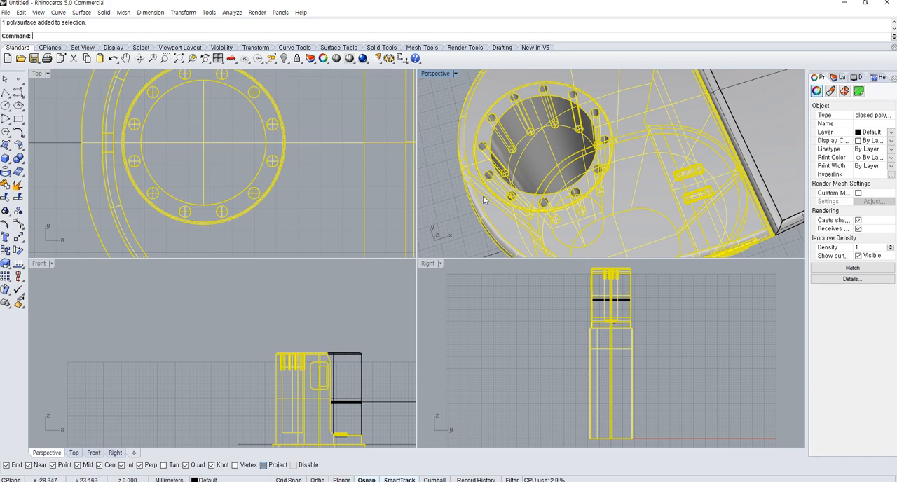
left_click(383, 278)
scroll(569, 143, "up", 5)
right_click_drag(544, 122, 562, 149, "shift")
scroll(562, 149, "down", 2)
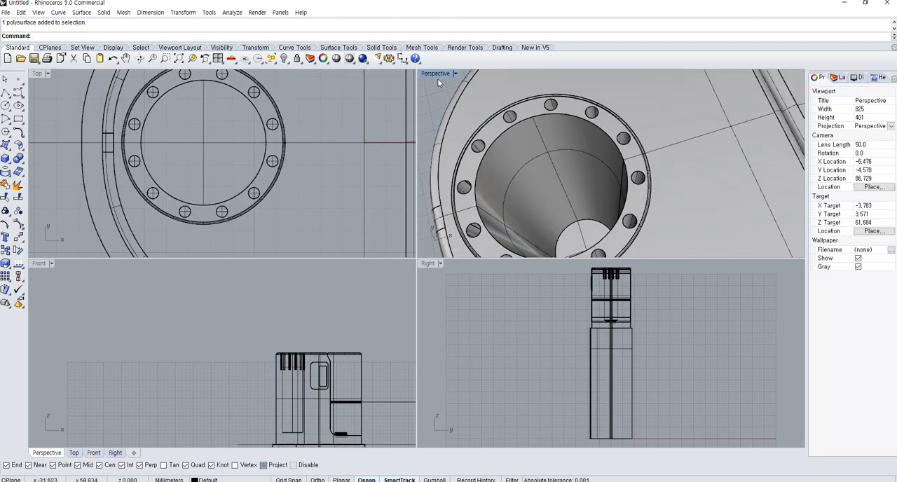
double_click(438, 75)
scroll(442, 238, "down", 4)
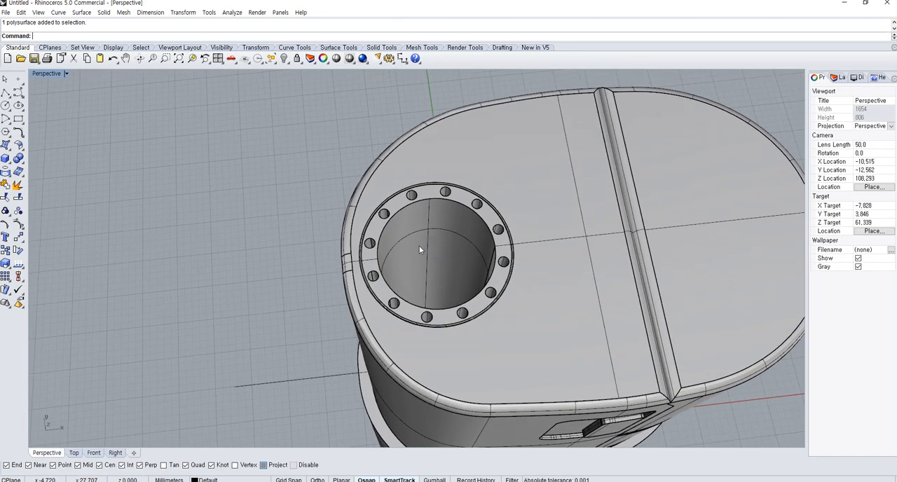
Extract the cylindrical inner wall of the round opening from the main body as a separate surface
scroll(420, 247, "up", 2)
left_click(17, 186)
left_click(424, 230)
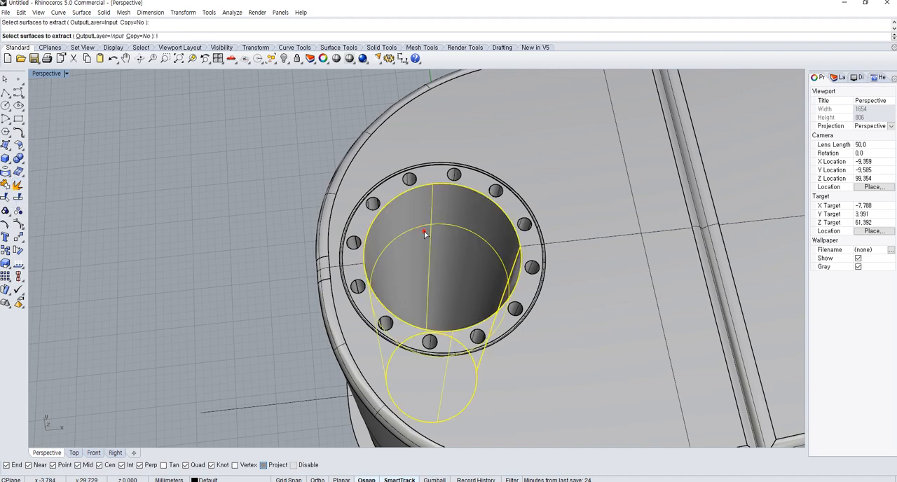
right_click(424, 230)
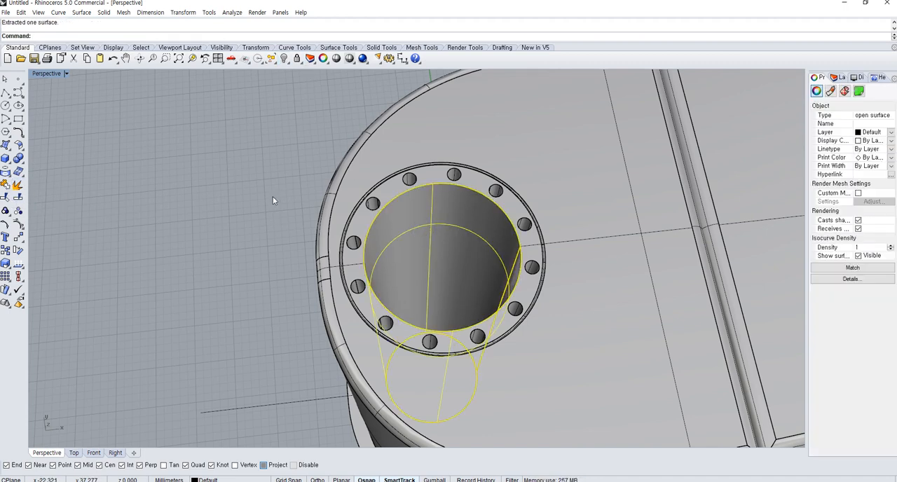
key("Escape")
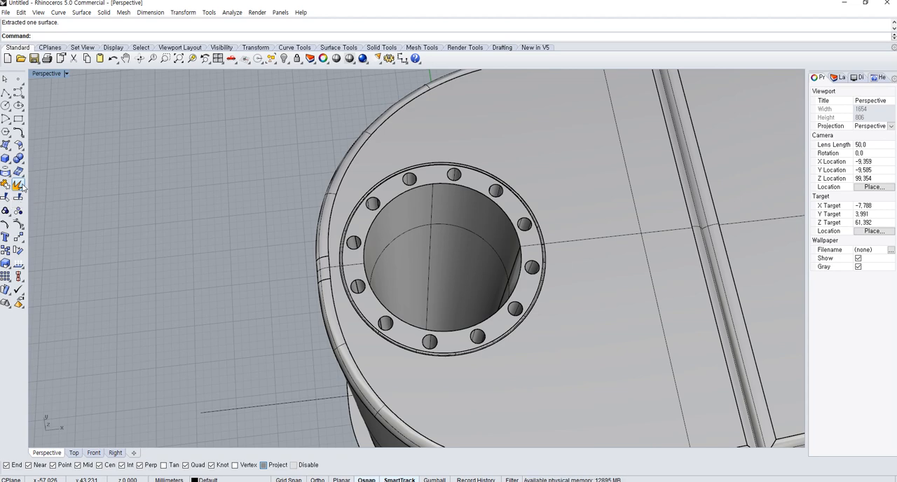
Check that the extracted inner wall can be selected on its own, and undo the surface extraction
left_click(441, 264)
left_click(282, 214)
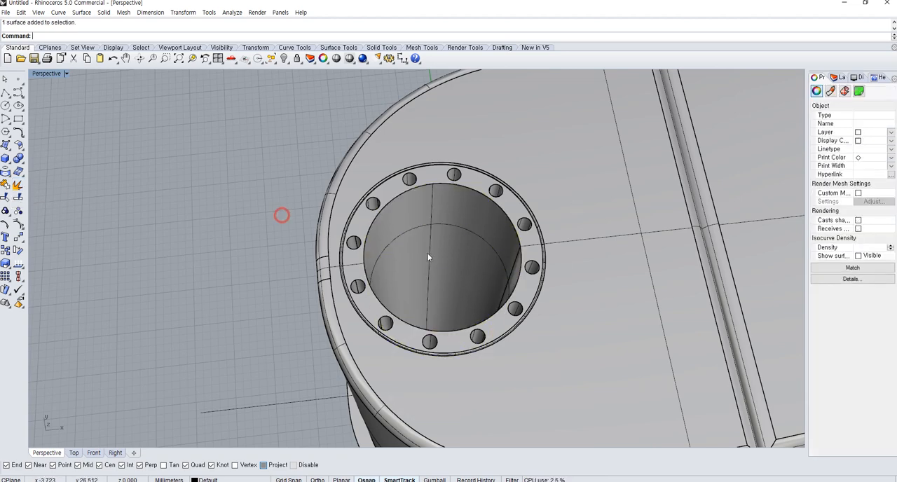
left_click(427, 255)
left_click(185, 182)
left_click(404, 228)
left_click(245, 200)
left_click(414, 237)
left_click(238, 196)
left_click(407, 239)
left_click(235, 199)
key("ctrl+z")
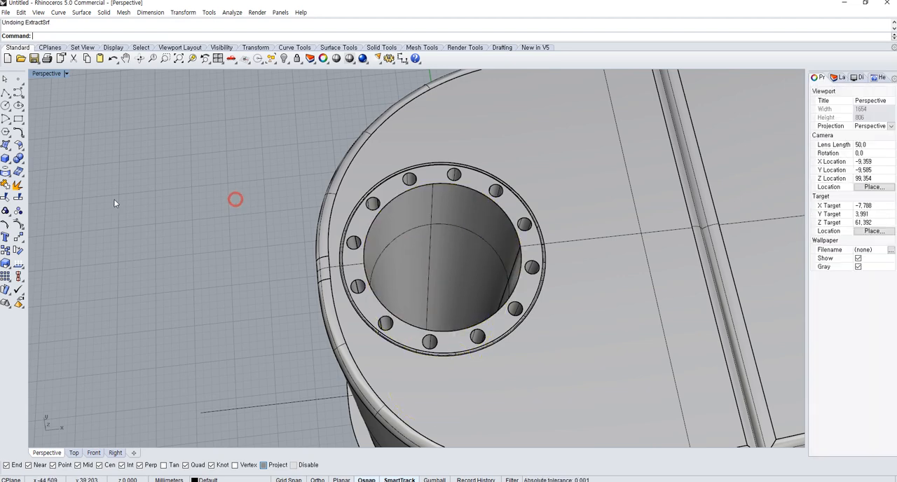
Extract the round opening's inner wall surface again and check that it can be selected separately
left_click(22, 189)
left_click(490, 256)
right_click(491, 257)
left_click(432, 211)
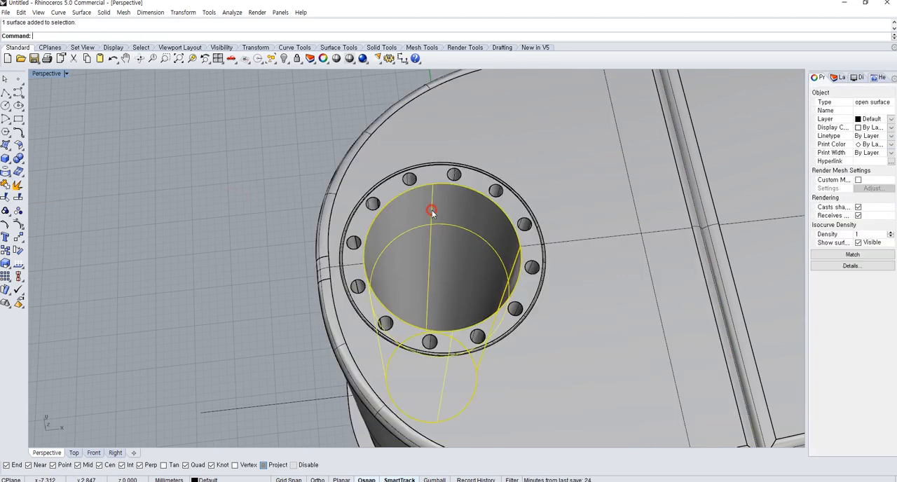
left_click(363, 204)
key("Escape")
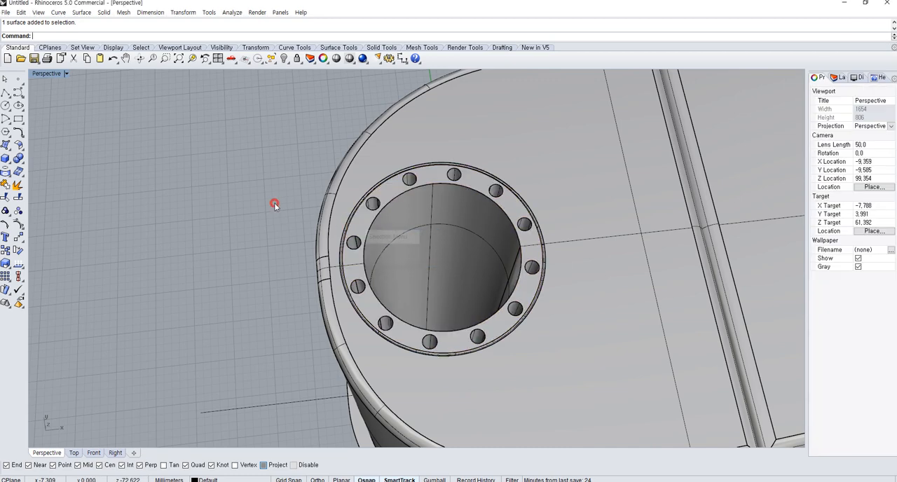
Undo the repeated wall extraction and check the selection of the rejoined main body
key("ctrl+z")
left_click(477, 267)
left_click(140, 220)
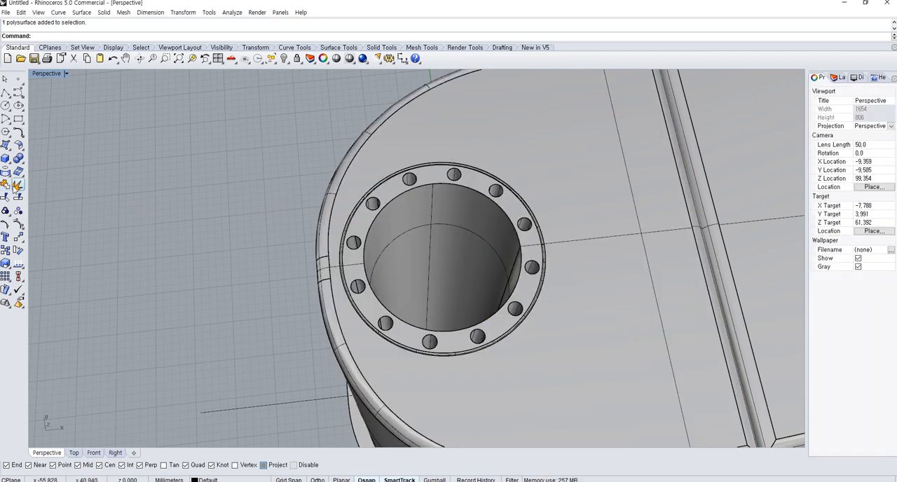
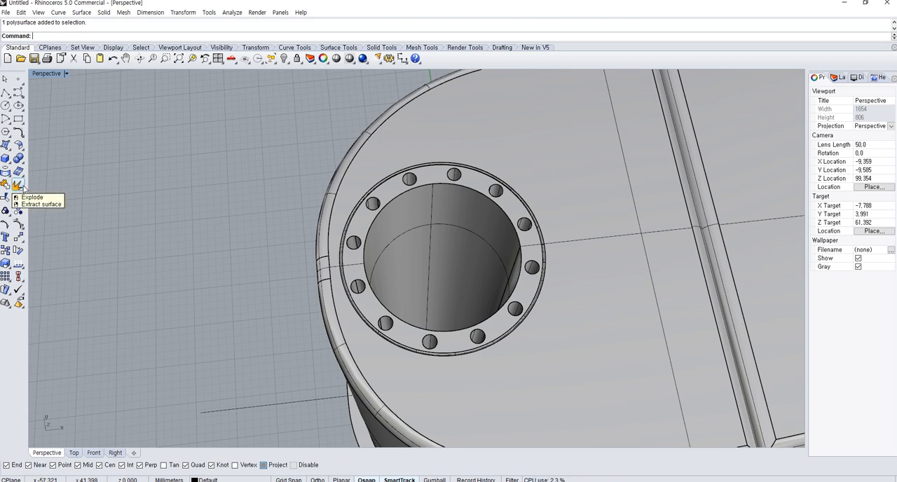
Extract the cylindrical inner wall of the round opening as a separate surface and show it in all four viewports
right_click(23, 186)
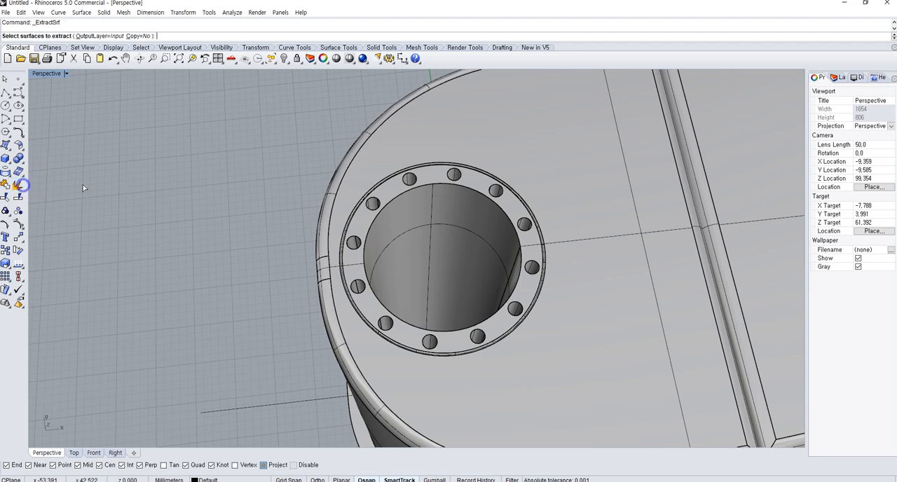
left_click(389, 240)
right_click(254, 271)
right_click_drag(254, 271, 104, 115)
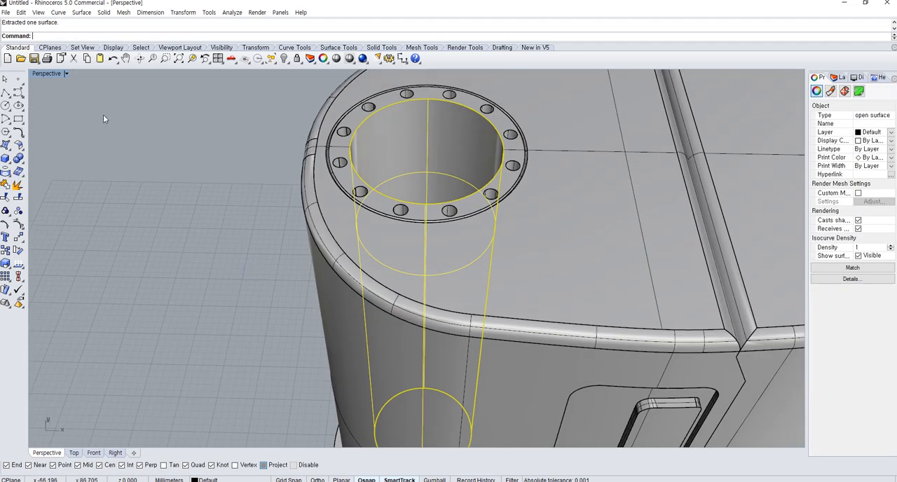
double_click(45, 73)
scroll(330, 337, "up", 5)
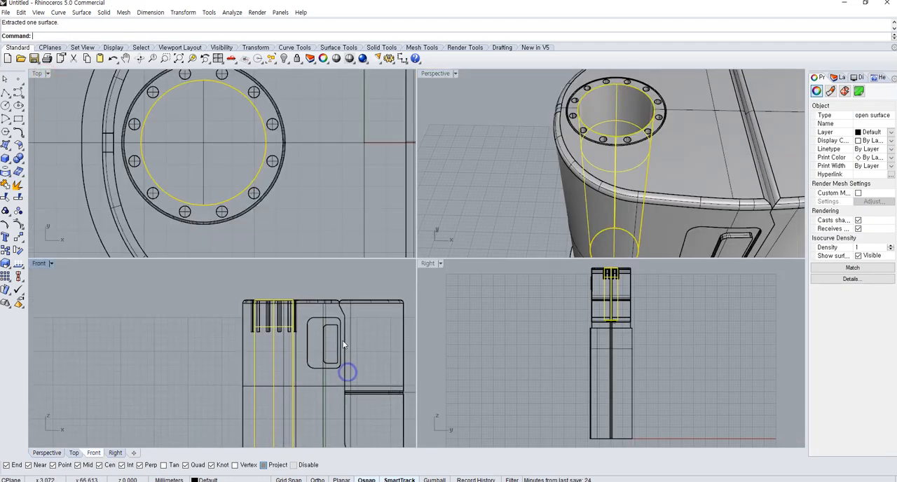
left_click(5, 92)
left_click(222, 341)
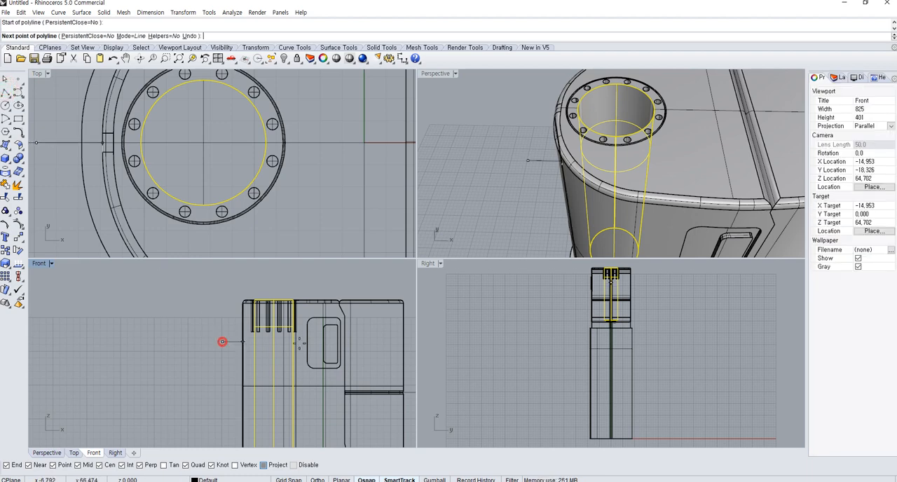
left_click(380, 344)
right_click(380, 350)
key("ctrl+z")
Extract a circular isocurve from the inner wall surface of the round opening
right_click_drag(564, 178, 513, 149)
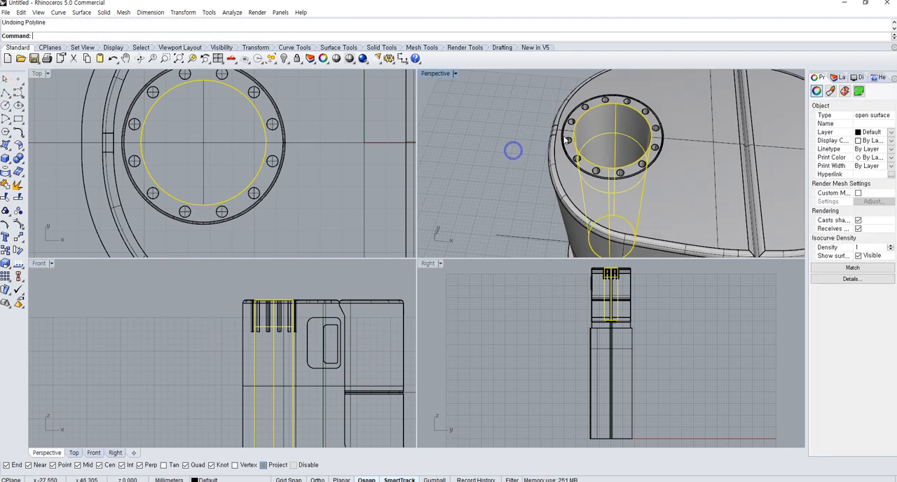
scroll(580, 139, "up", 7)
right_click_drag(578, 140, 491, 150)
left_click(7, 172)
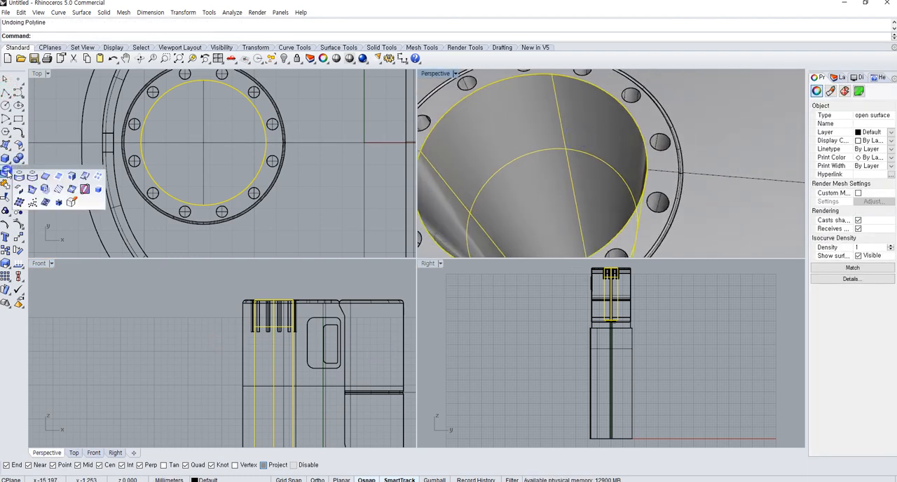
left_click(84, 176)
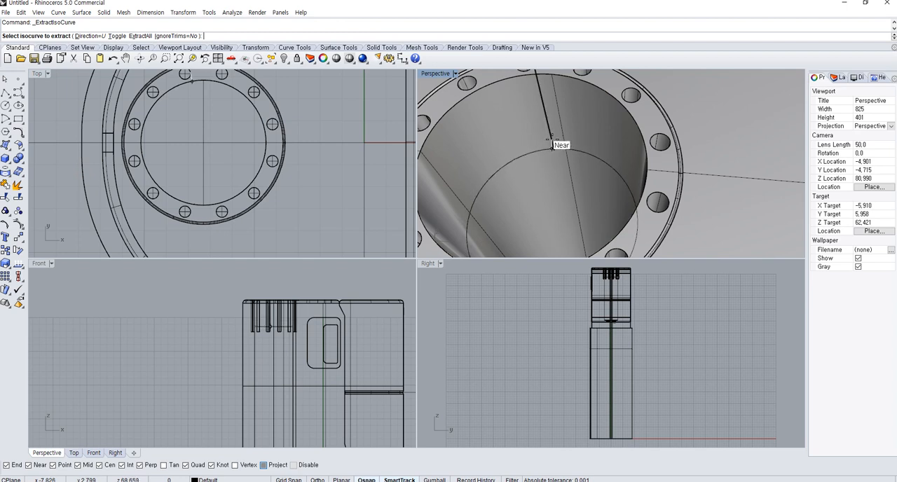
left_click(576, 164)
key("Return")
Move the circular isocurve straight up in the front view to just below the opening's rim
right_click_drag(576, 164, 596, 160)
left_click(597, 160)
scroll(269, 326, "up", 5)
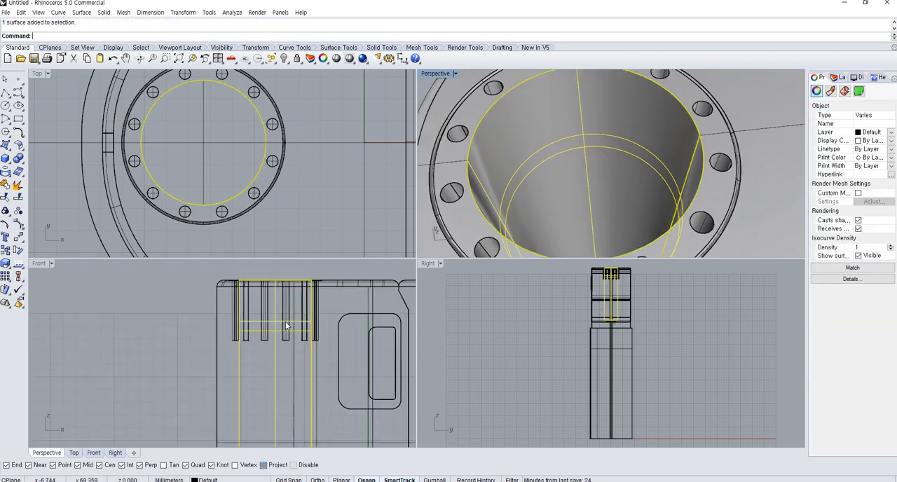
left_click(623, 136)
key("Return")
left_click(162, 338)
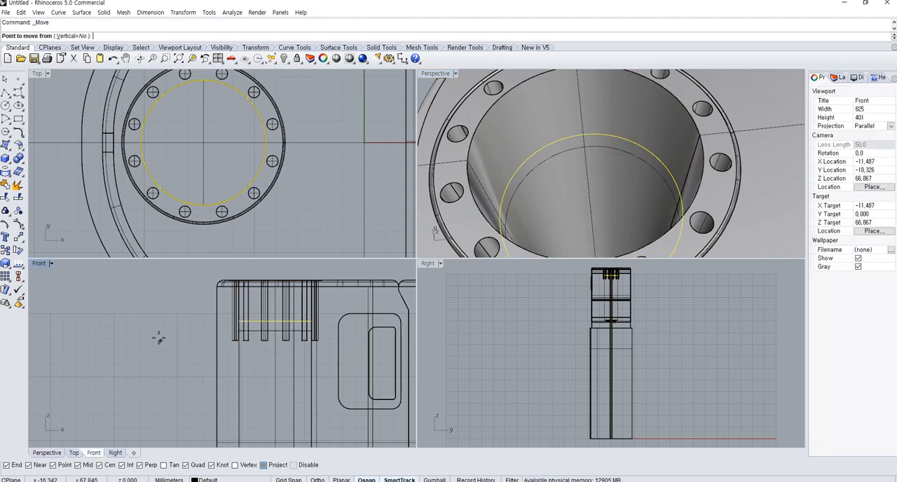
left_click(164, 304)
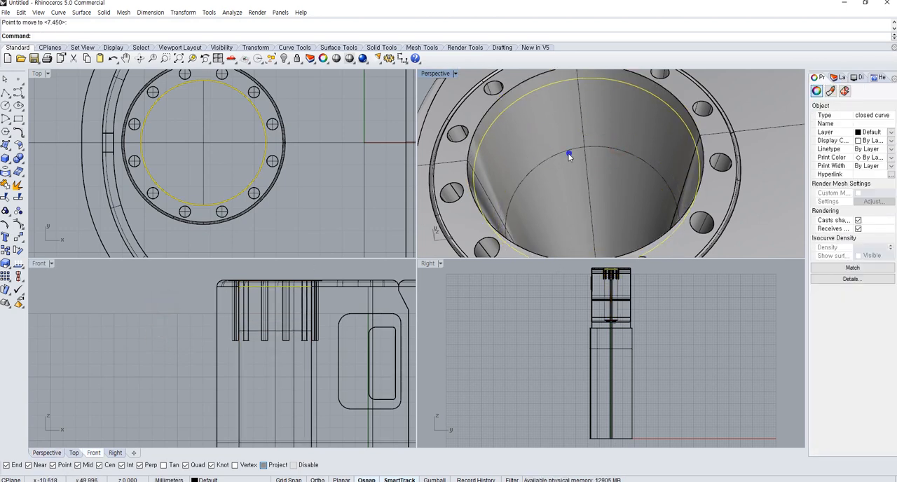
Split the inner wall surface with the raised circle and check that the narrow upper band selects separately
right_click_drag(570, 155, 462, 139)
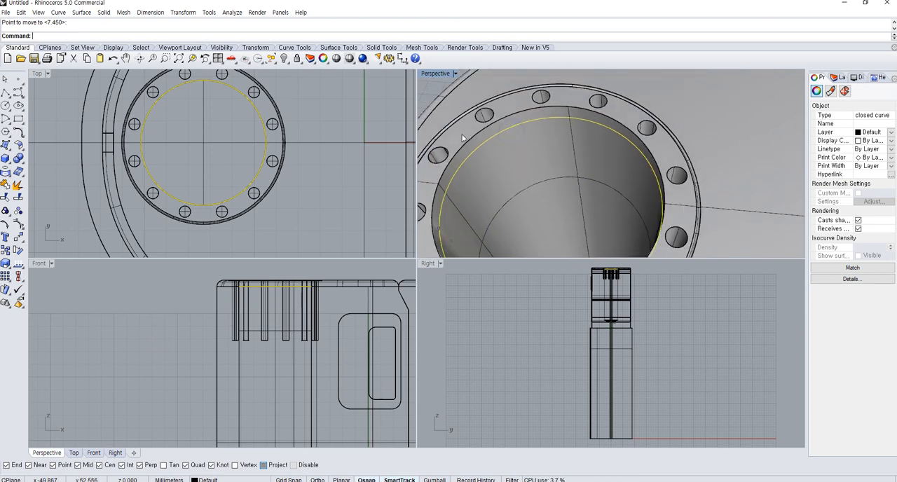
left_click(494, 184)
left_click(6, 198)
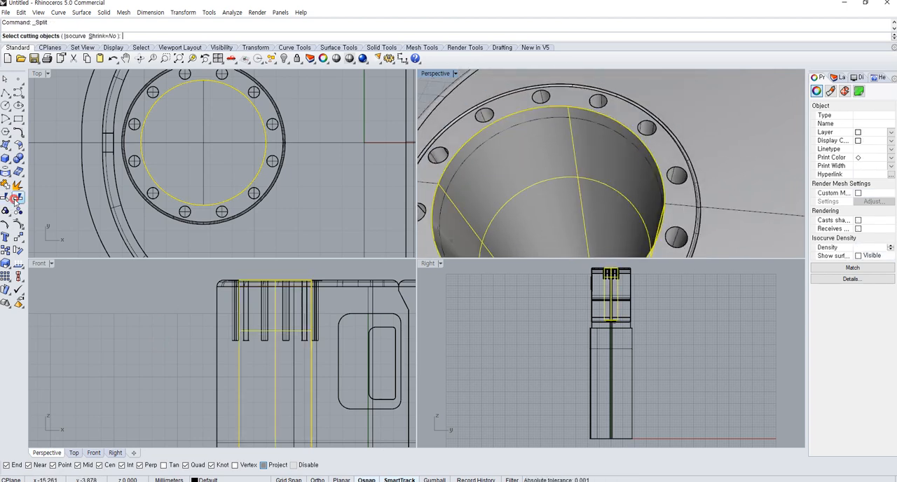
left_click(479, 152)
right_click(481, 152)
left_click(488, 164)
left_click(471, 150)
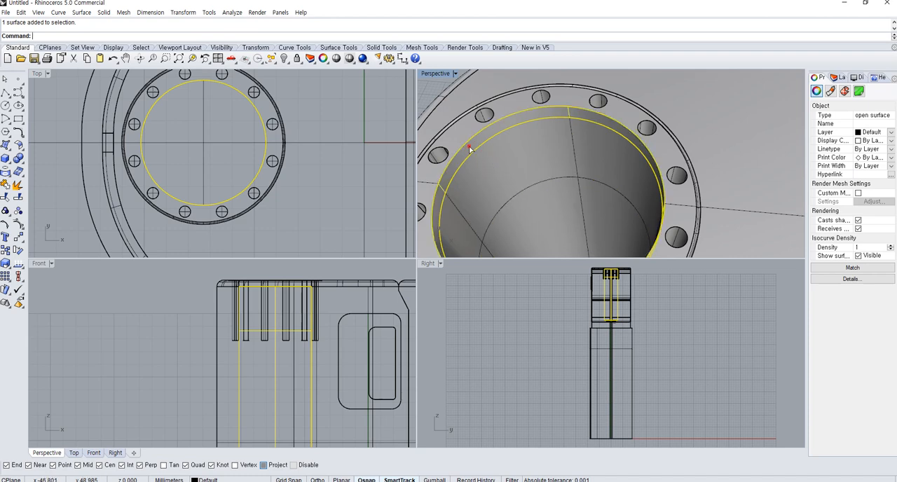
left_click(460, 131, "shift")
Select the lower inner wall surface, add a layer named Layer 01 and set its colour to Lavender
left_click(539, 188)
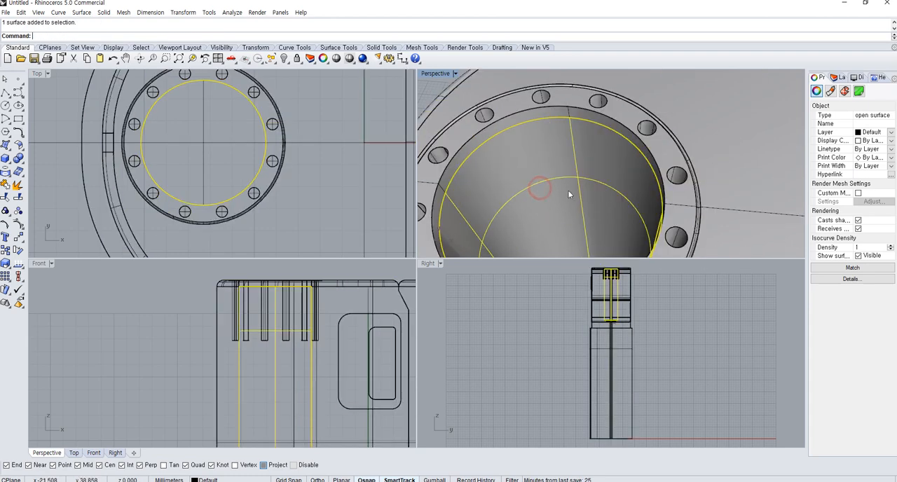
left_click(838, 78)
right_click(846, 142)
left_click(850, 145)
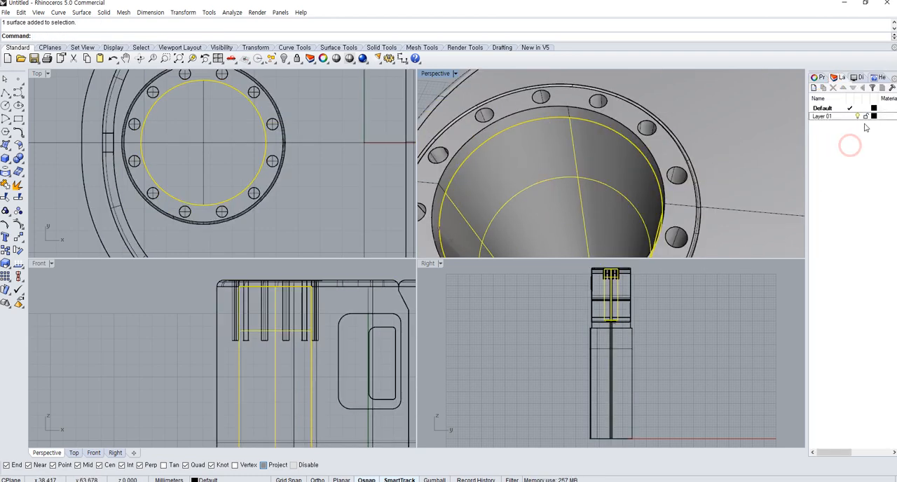
left_click(874, 117)
left_click(390, 232)
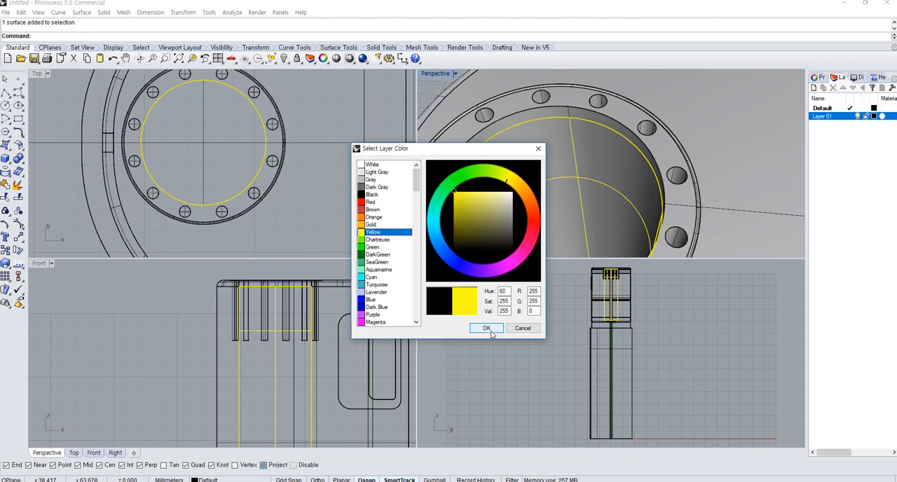
left_click(407, 292)
left_click(486, 328)
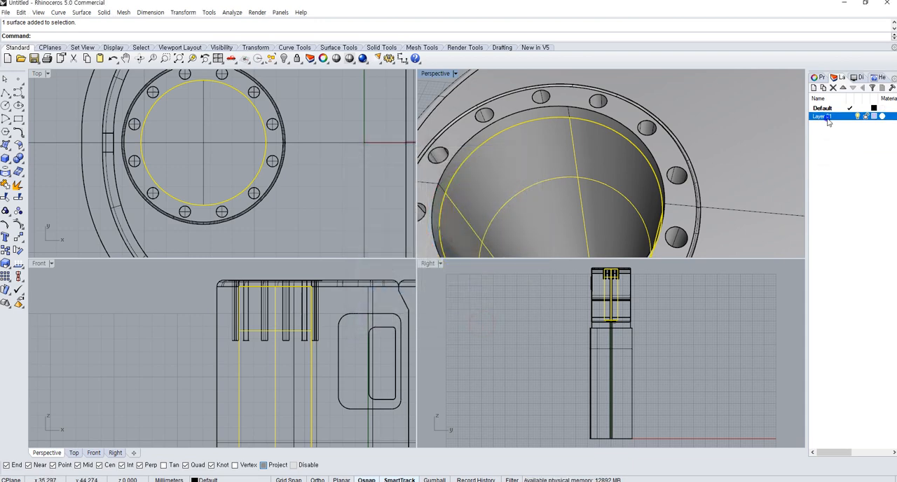
Assign the lower inner wall surface to Layer 01 and inspect the split below the rim
right_click(827, 118)
left_click(825, 283)
scroll(581, 166, "down", 8)
left_click(506, 131)
right_click_drag(569, 178, 540, 175)
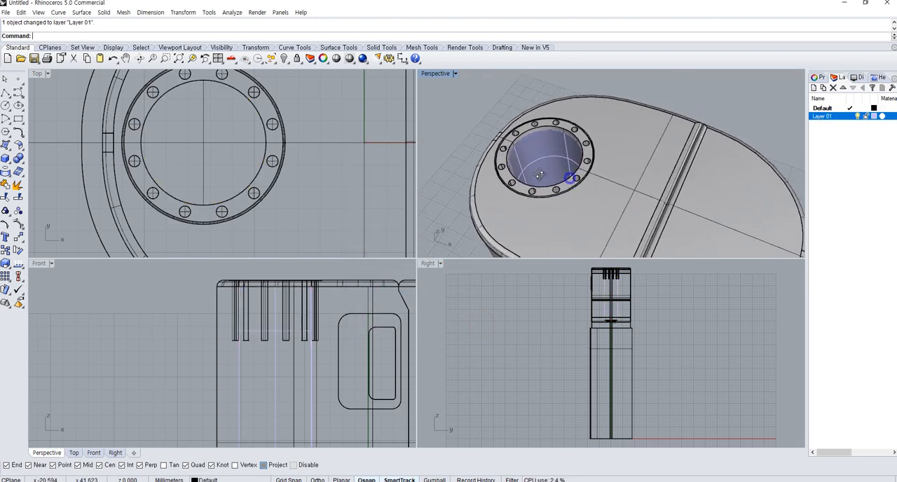
scroll(554, 166, "up", 6)
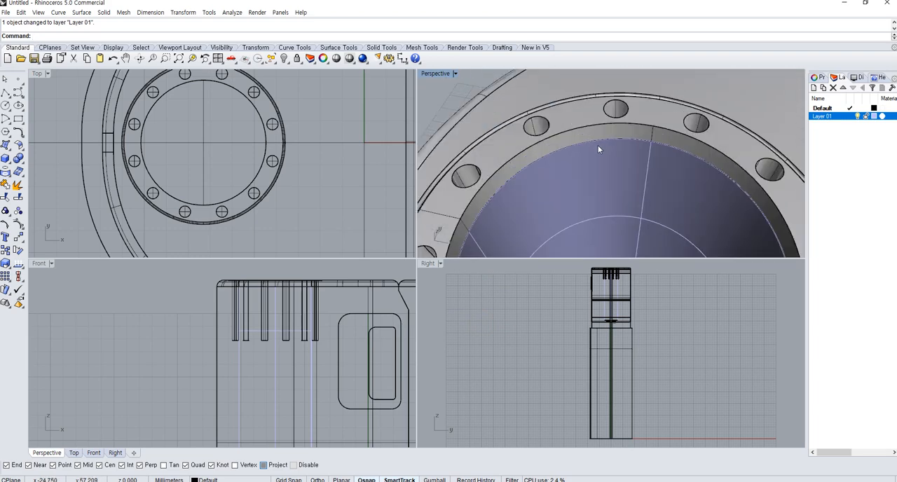
left_click(605, 121)
scroll(607, 133, "down", 4)
Set Layer 01's colour to Yellow
left_click(646, 213)
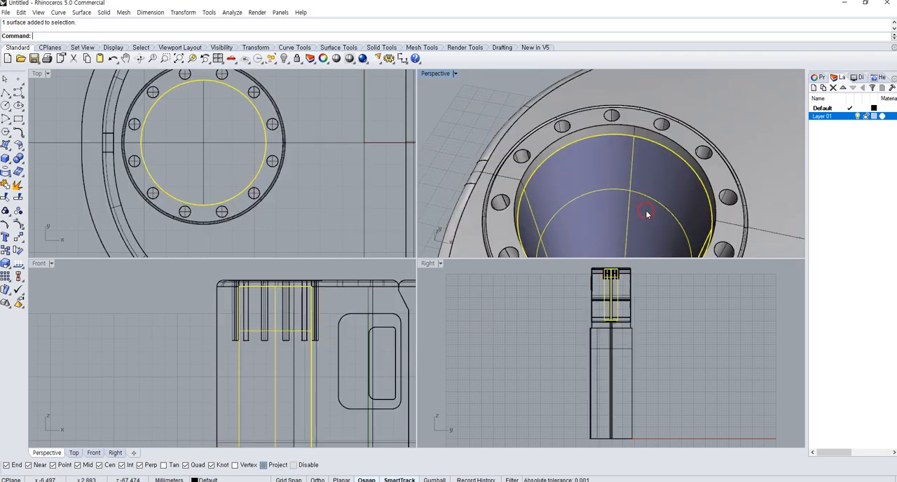
left_click(873, 116)
left_click(379, 233)
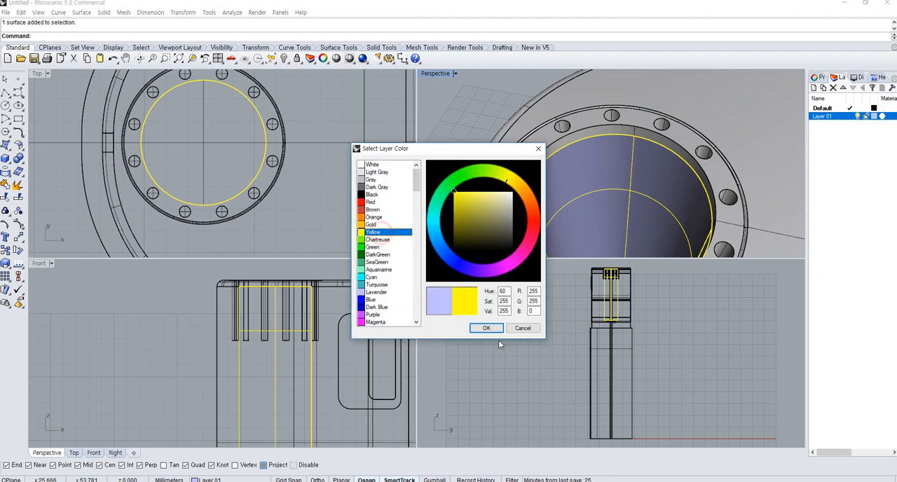
left_click(487, 328)
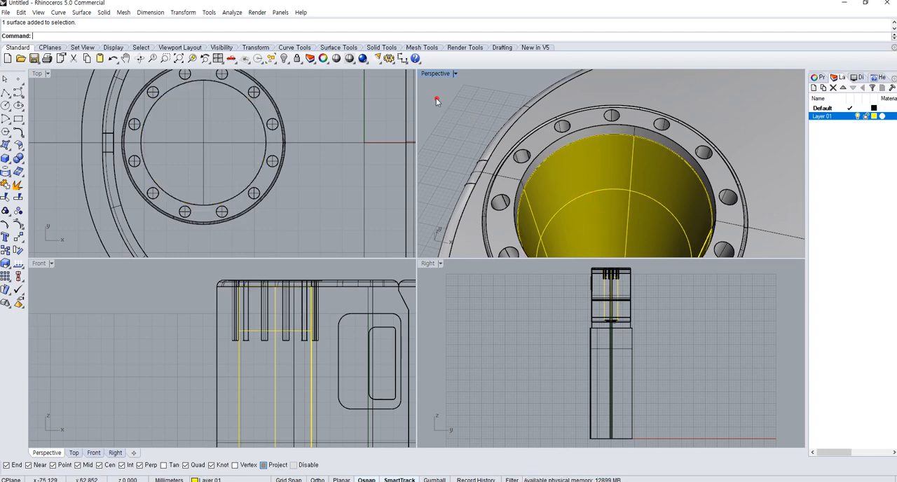
Set Layer 01's colour to Aquamarine and deselect the wall surface
left_click(874, 116)
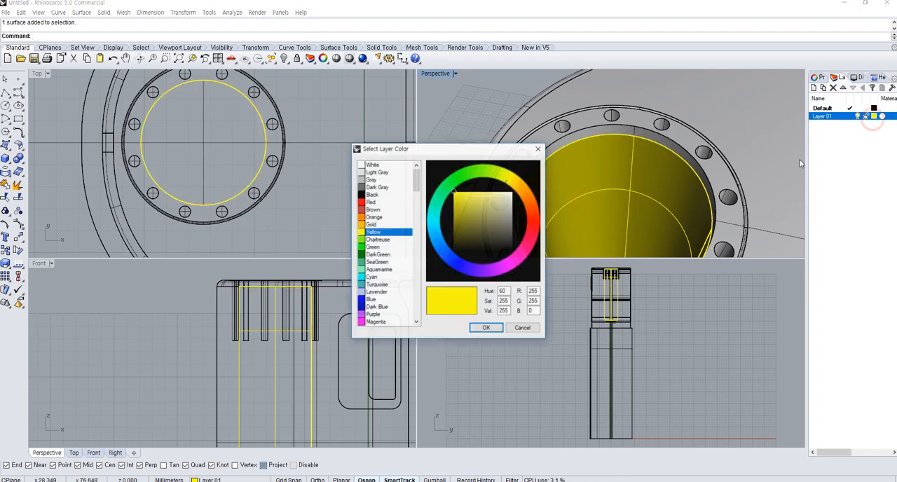
left_click(403, 269)
left_click(483, 328)
left_click(442, 130)
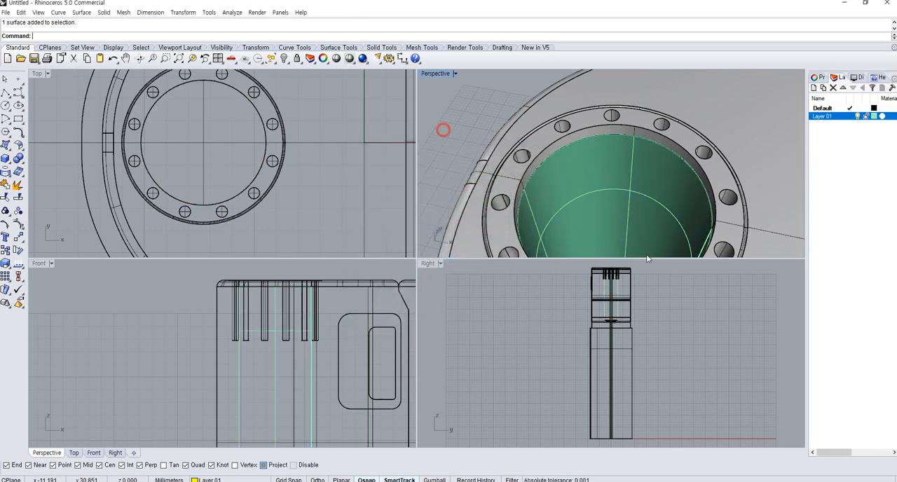
Examine the whole container with its coloured opening from several angles
scroll(697, 262, "down", 6)
scroll(655, 186, "down", 11)
right_click_drag(703, 225, 725, 164)
right_click_drag(733, 202, 646, 167, "shift")
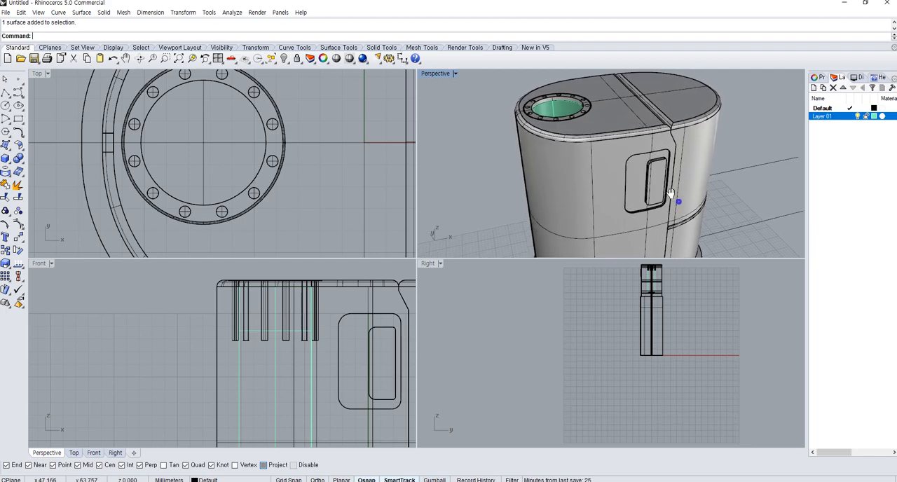
right_click_drag(677, 201, 663, 166, "shift")
right_click_drag(677, 208, 641, 218)
scroll(650, 219, "down", 6)
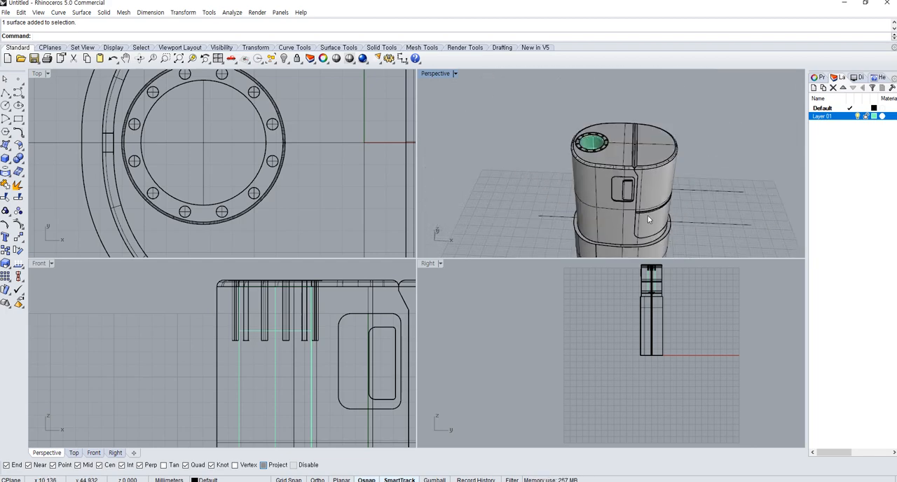
right_click_drag(656, 250, 740, 205)
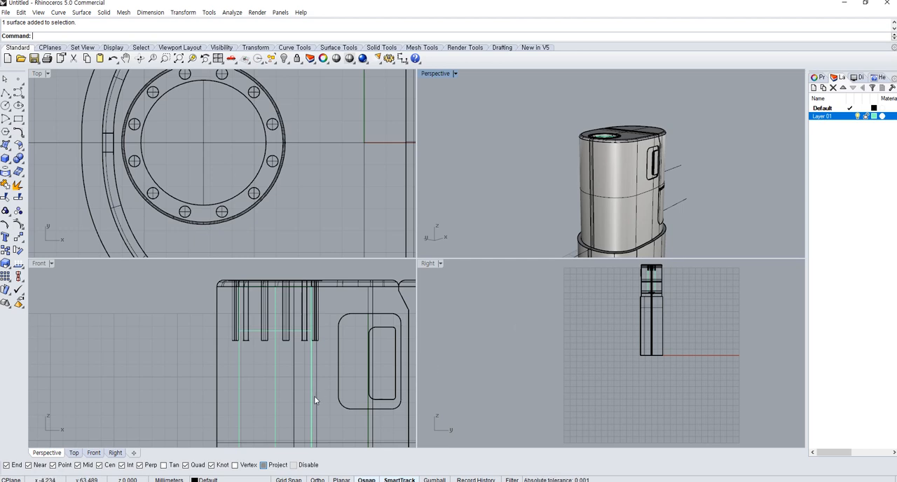
Draw a long rounded rectangle with fully round ends in the front view, below the hook and above the lower part's top edge
scroll(315, 400, "up", 10)
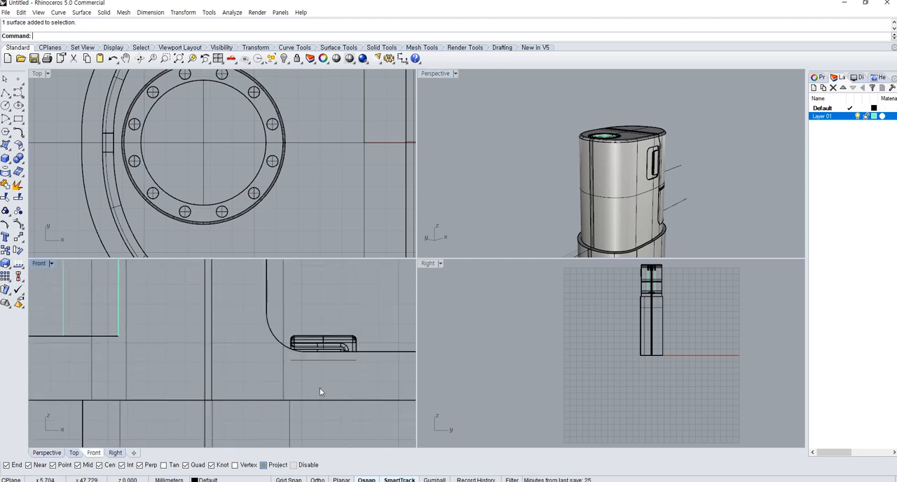
scroll(260, 362, "down", 2)
left_click(13, 121)
scroll(309, 375, "up", 3)
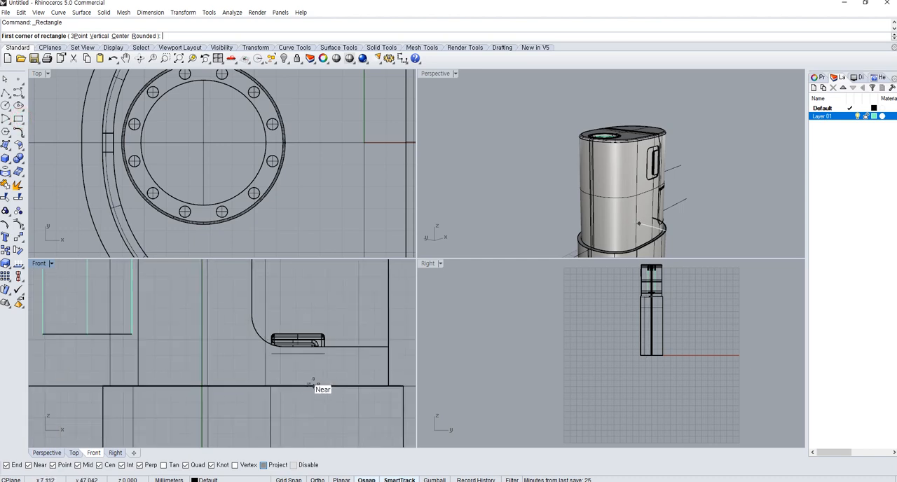
left_click(295, 364)
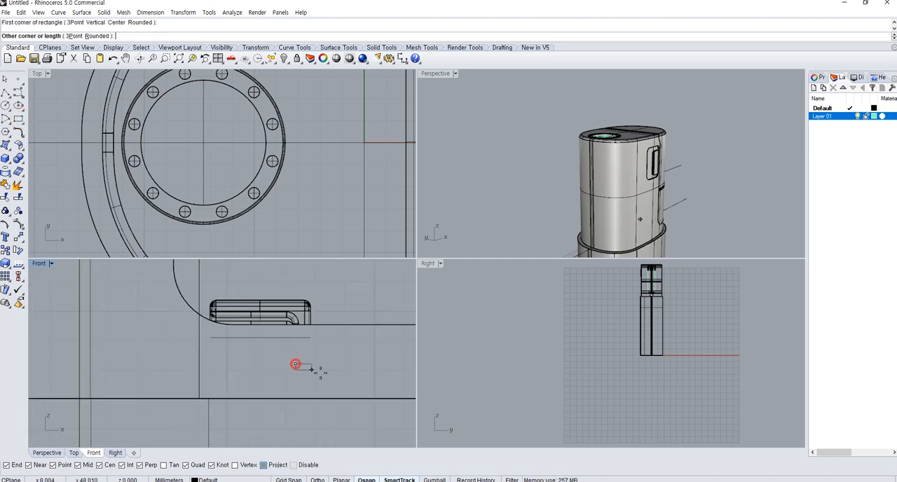
type("r")
key("Return")
left_click(402, 380)
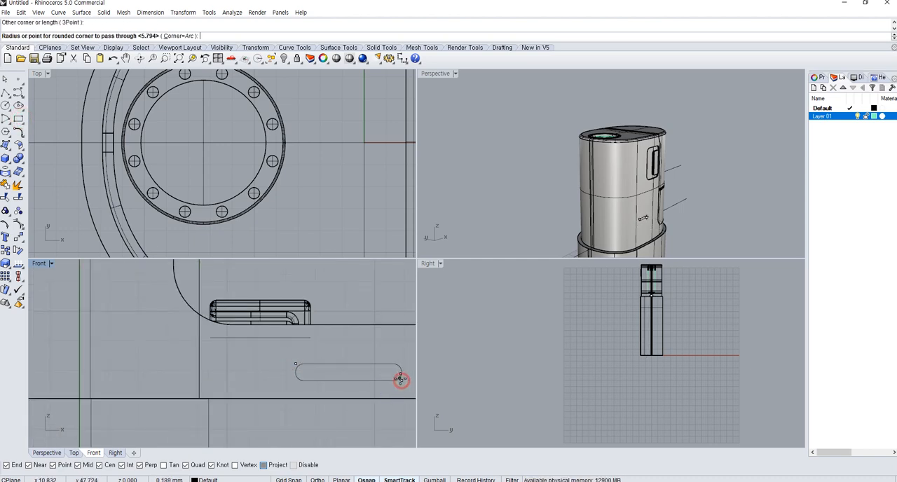
left_click(397, 378)
Mirror a copy of the rounded rectangle across the container's vertical centre line in the front view
left_click(396, 377)
scroll(272, 375, "down", 6)
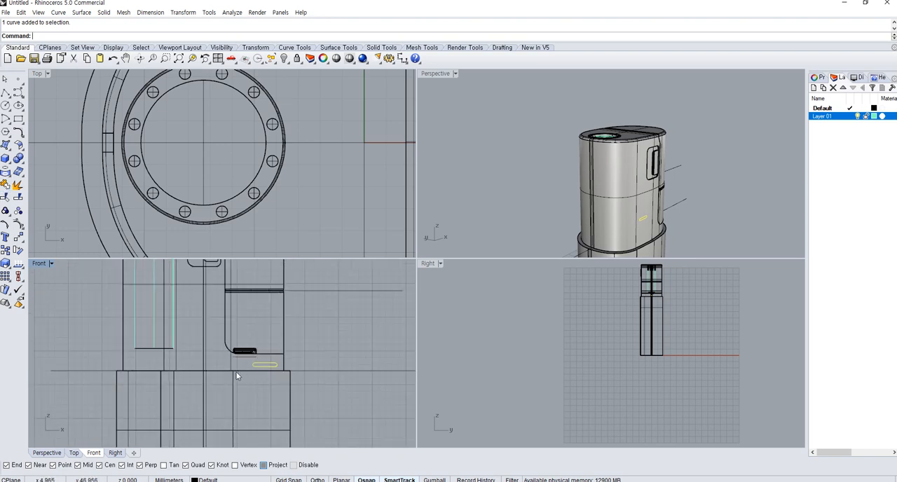
key("Return")
left_click(237, 374)
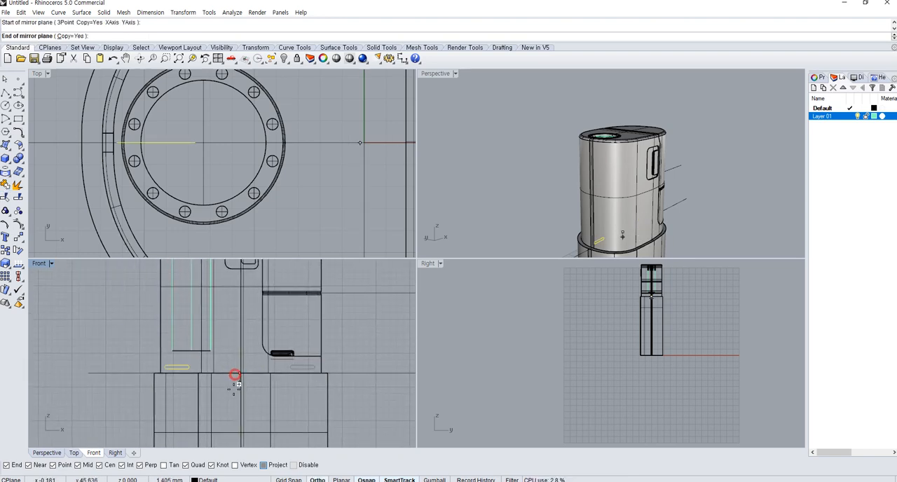
left_click(234, 395)
Project both rounded rectangles from the front view onto the container's main body
left_click(193, 367, "shift")
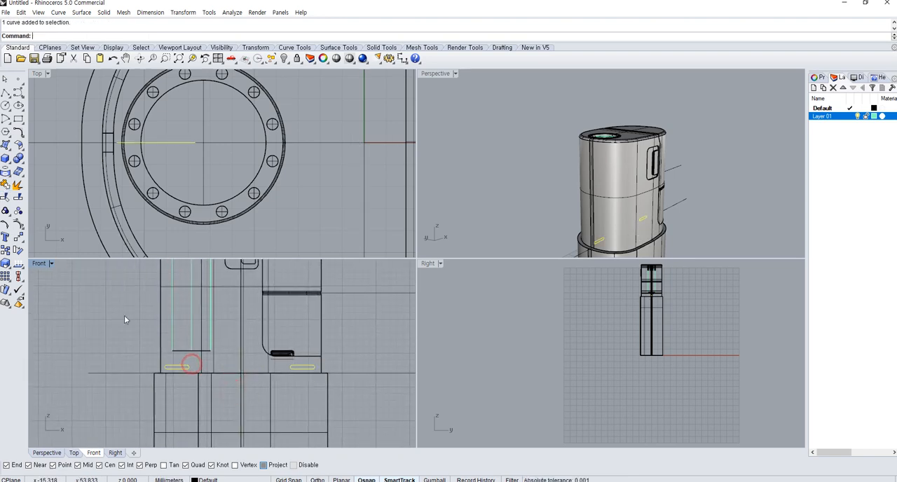
left_click(5, 170)
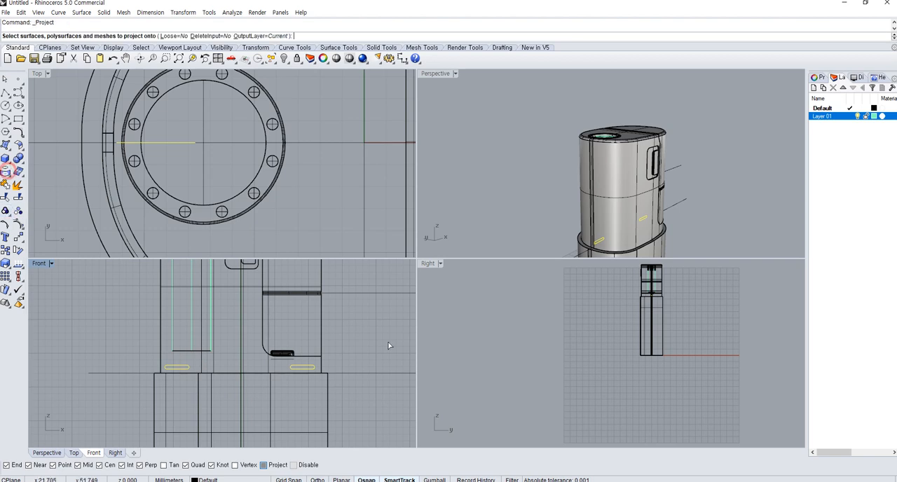
left_click(243, 363)
key("Return")
right_click_drag(690, 192, 595, 203)
scroll(208, 214, "down", 11)
right_click_drag(228, 215, 215, 196)
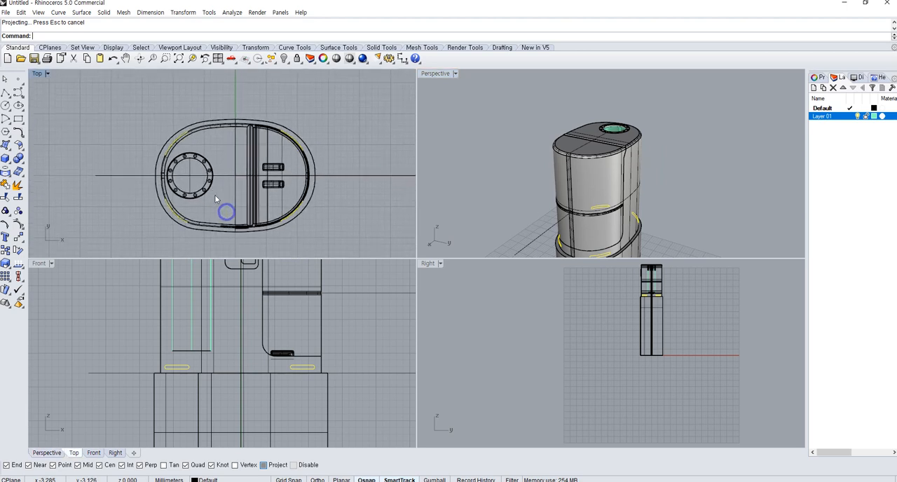
Split the container's main body with the projected rounded slot outlines on both sides, just above the joint
left_click(563, 230)
right_click_drag(601, 242, 546, 209)
left_click(607, 226)
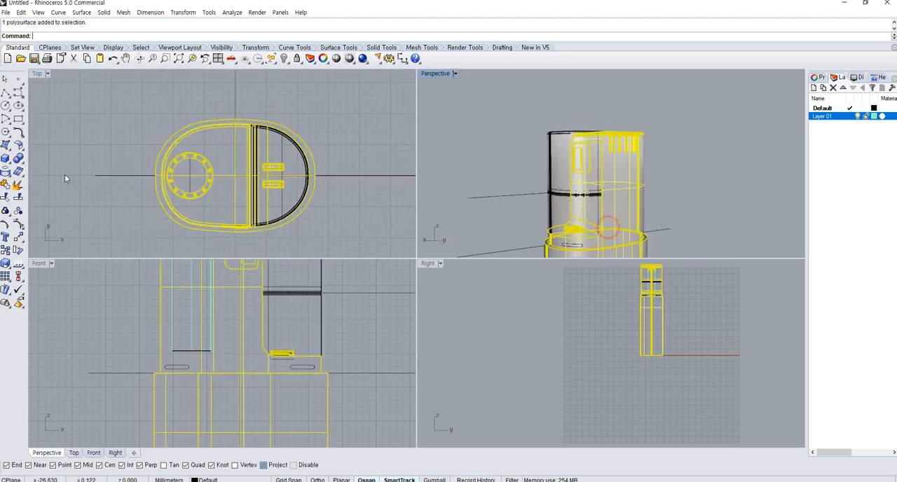
left_click(19, 197)
left_click(580, 249)
right_click_drag(515, 241, 607, 77)
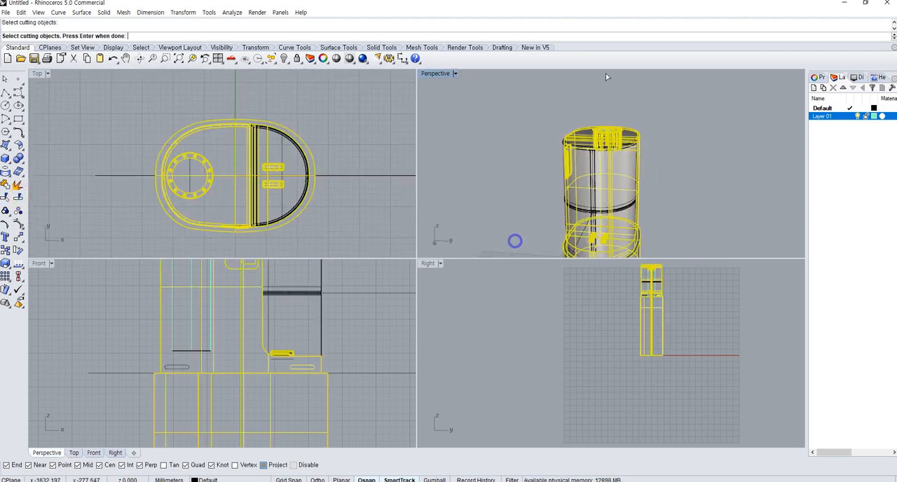
right_click_drag(583, 216, 621, 146, "shift")
scroll(621, 146, "up", 6)
left_click(603, 224)
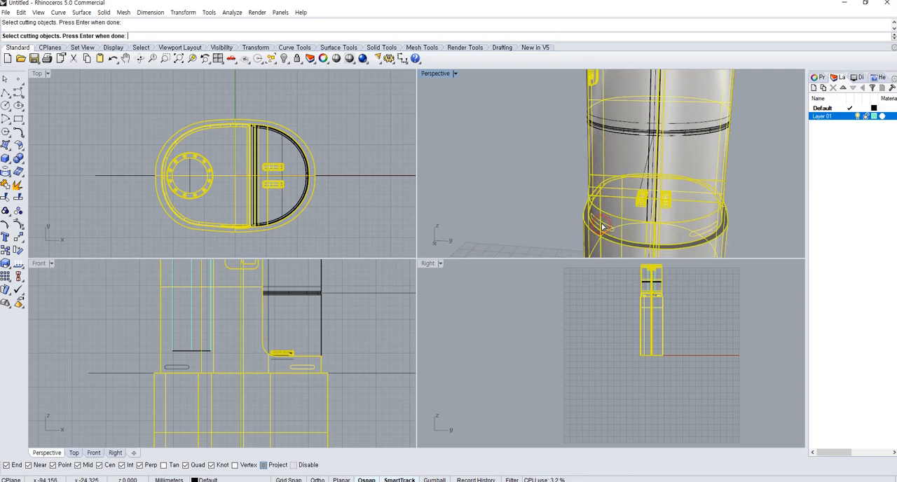
right_click_drag(594, 207, 703, 206)
right_click_drag(530, 188, 659, 194)
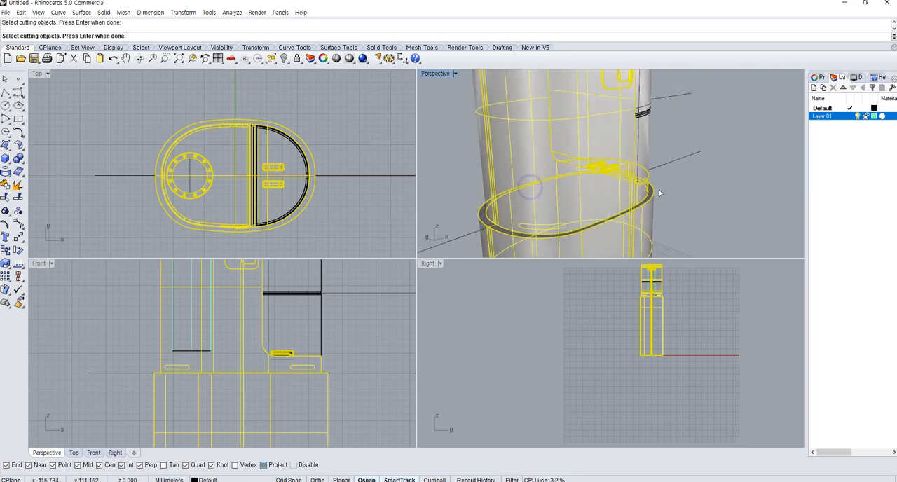
right_click_drag(504, 205, 550, 214)
right_click(495, 234)
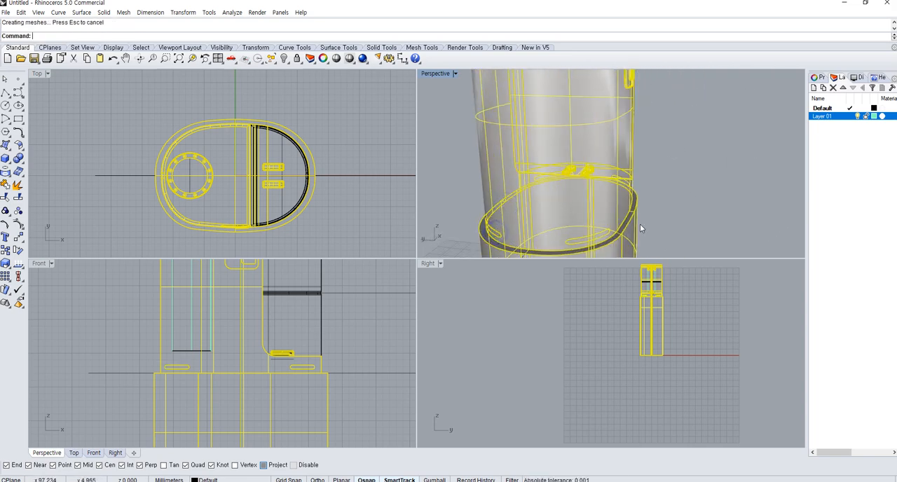
Select the split-off slot surface just above the joint, below the hook recess
right_click_drag(640, 224, 676, 199)
scroll(678, 196, "up", 5)
left_click(677, 189)
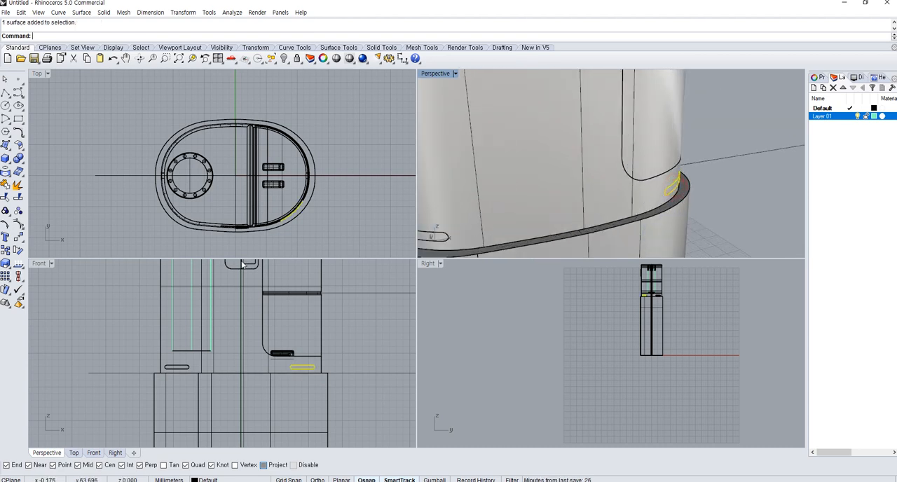
scroll(291, 218, "up", 6)
Try to offset the selected slot surface outward by 1 mm as a non-solid surface, and undo it
left_click(18, 144)
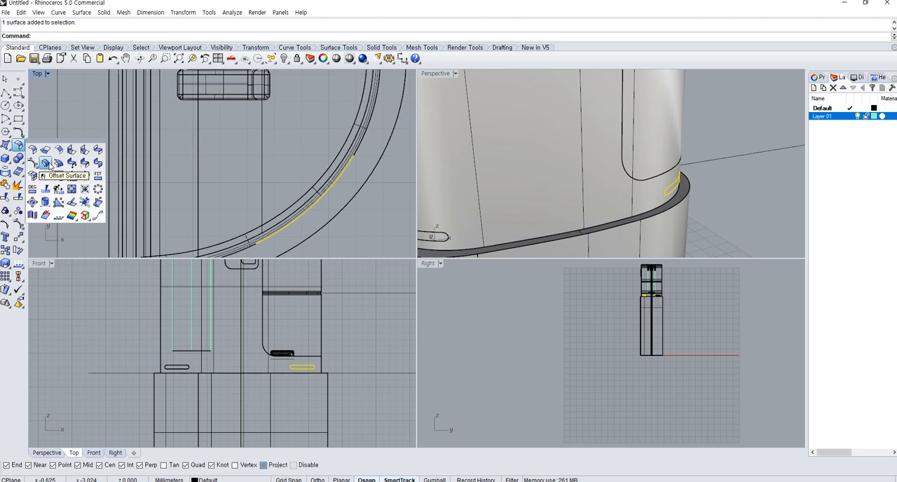
left_click(45, 163)
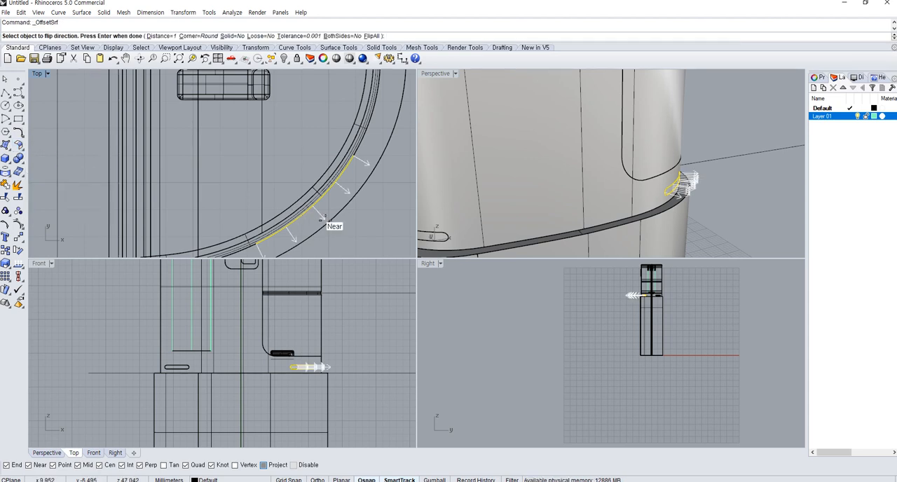
right_click(325, 219)
key("ctrl+z")
Offset the selected slot surface outward with a distance of 0.25 mm
right_click(344, 224)
type(".25")
key("Return")
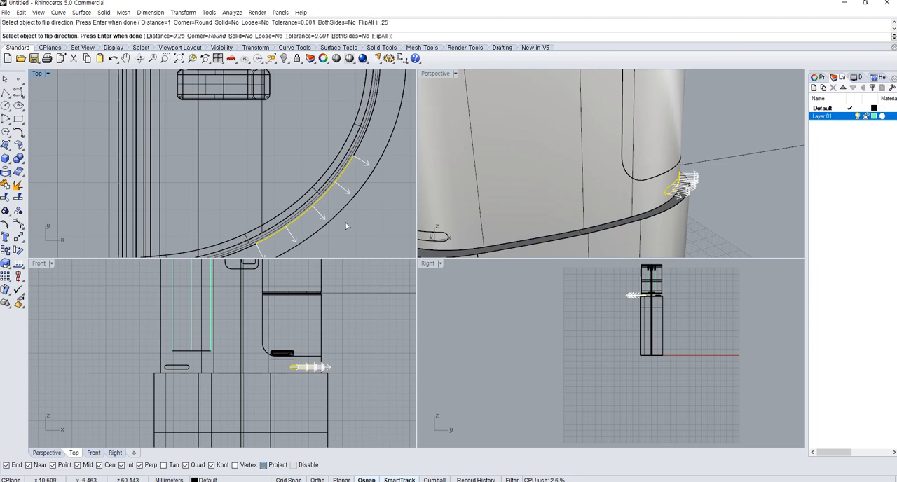